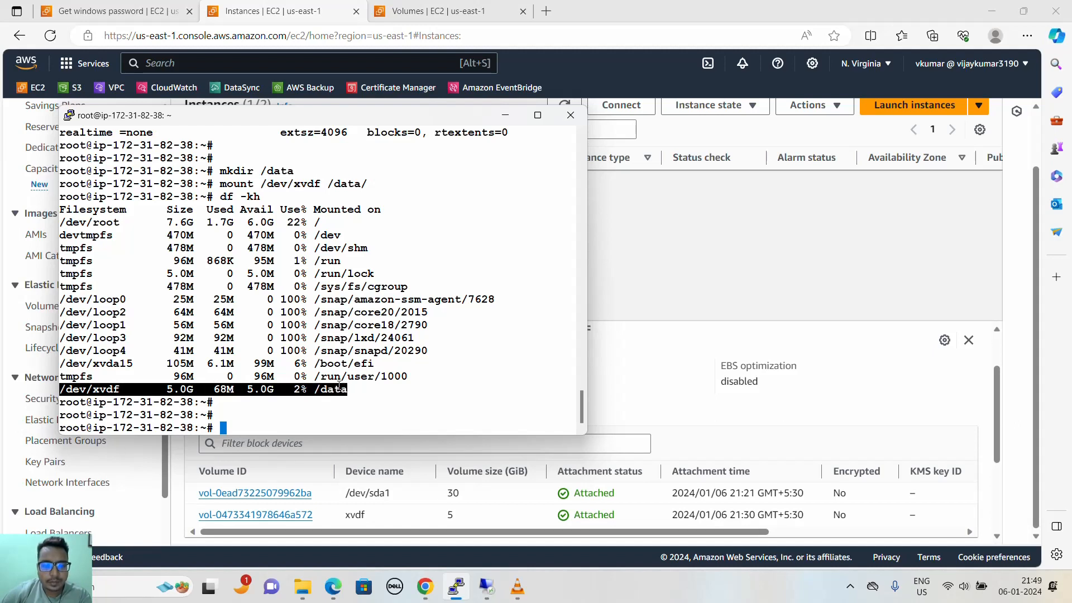
- Switch to the remote Windows server, check the drives in This PC, and close Computer Management before minimizing the session
click(486, 586)
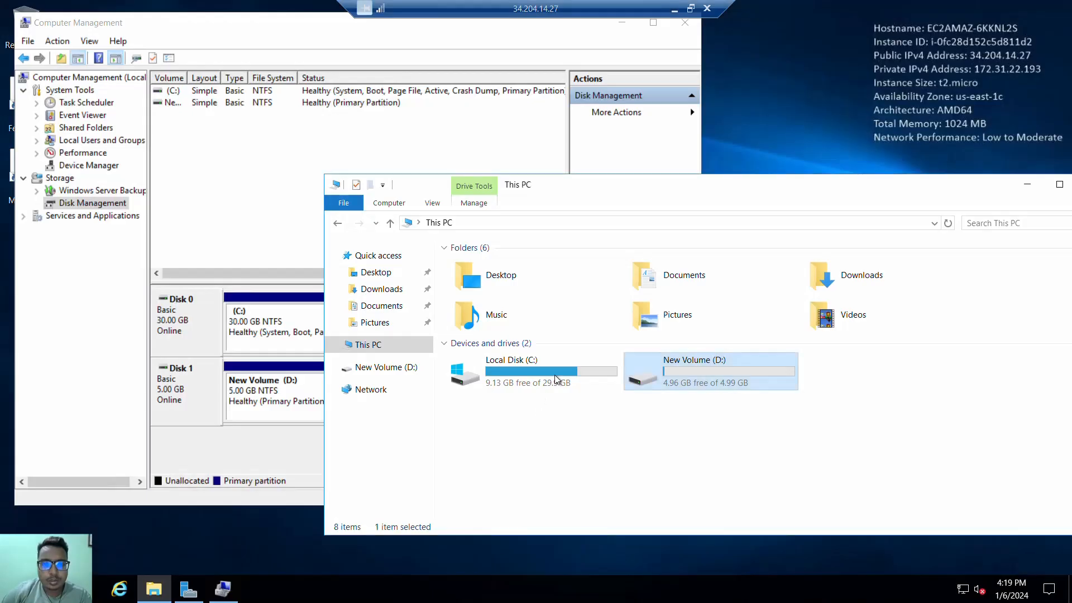
click(715, 453)
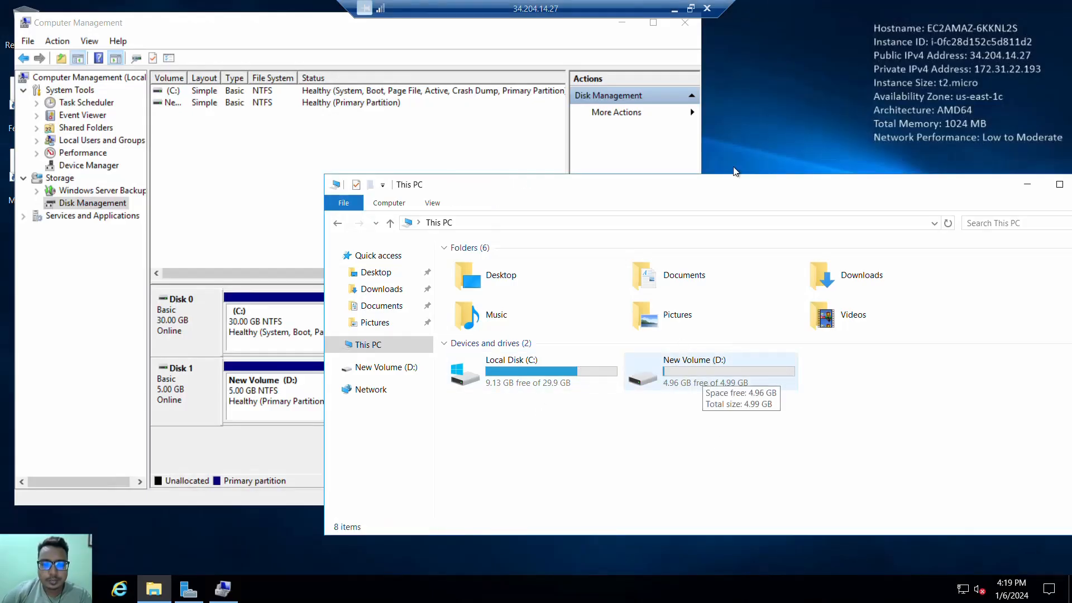
click(684, 25)
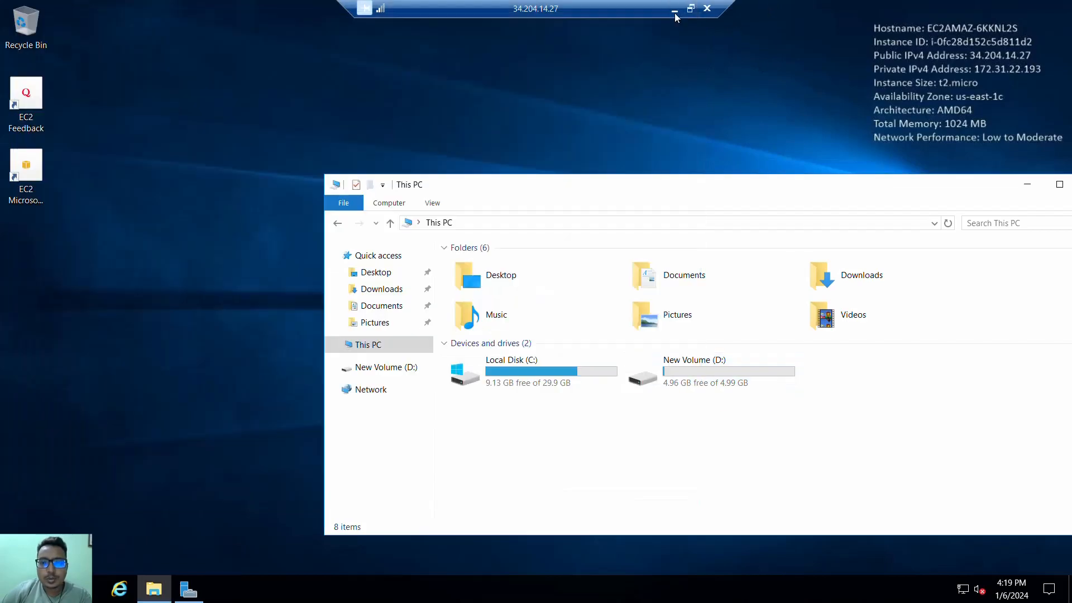
click(674, 9)
- Reload the EC2 instance list, close the old Volumes page, and show the windows instance's attached block devices
click(440, 7)
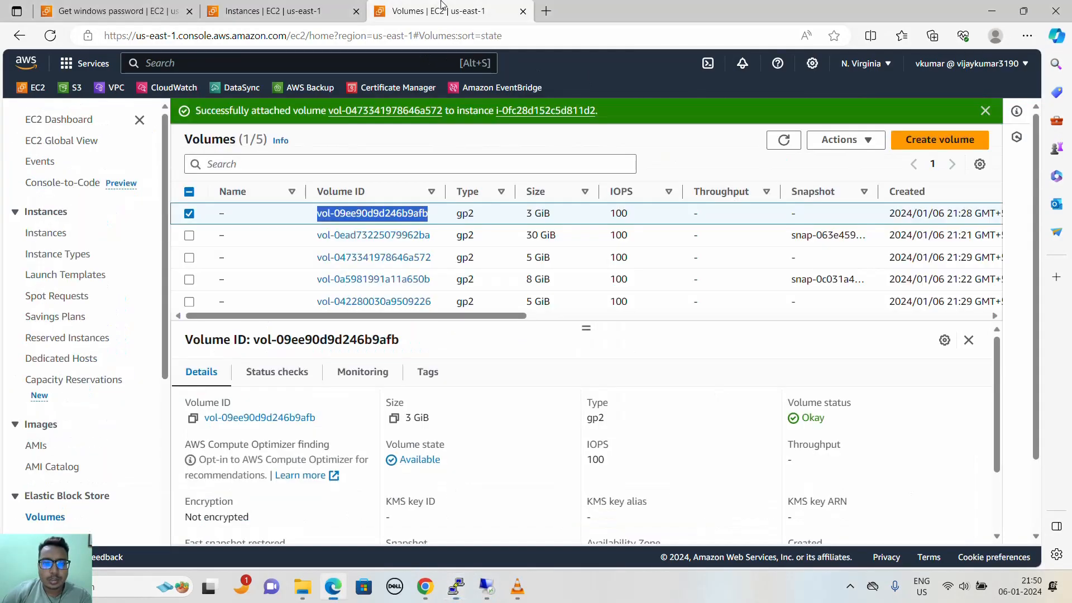
click(294, 13)
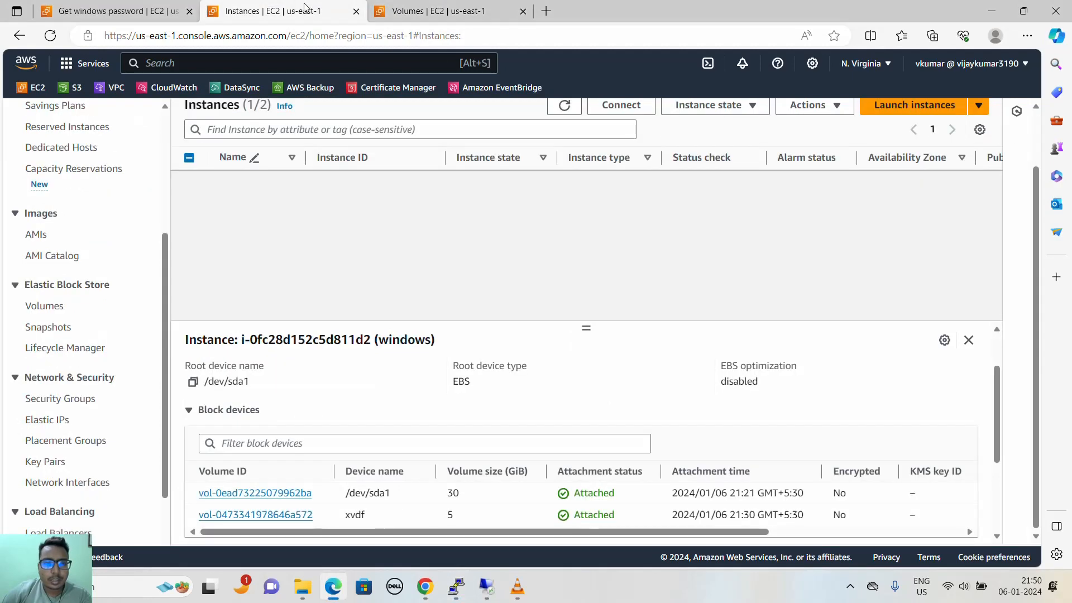
click(49, 37)
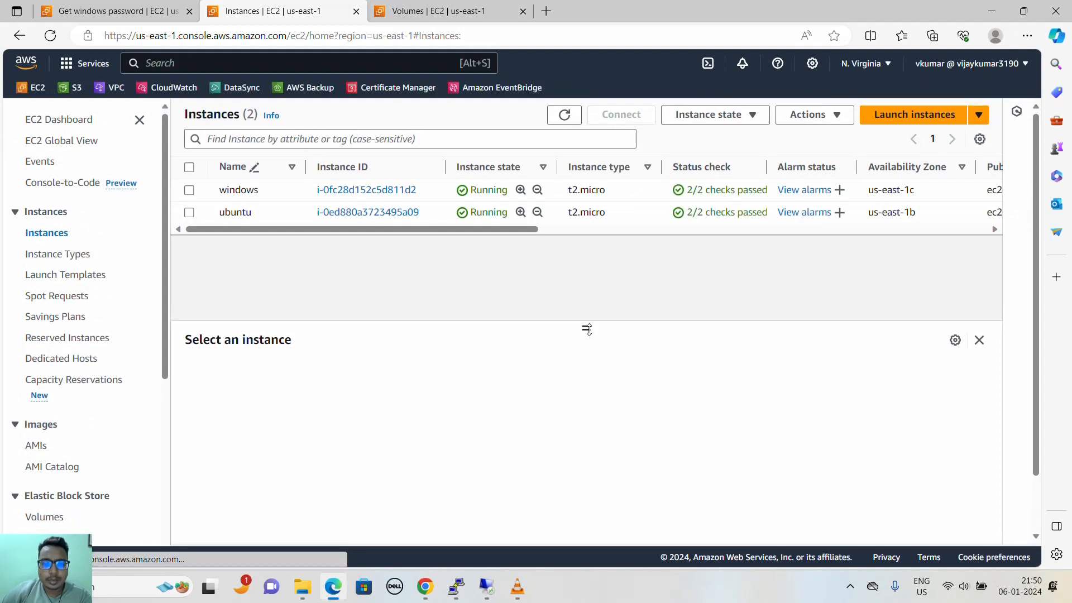
drag(586, 328, 588, 252)
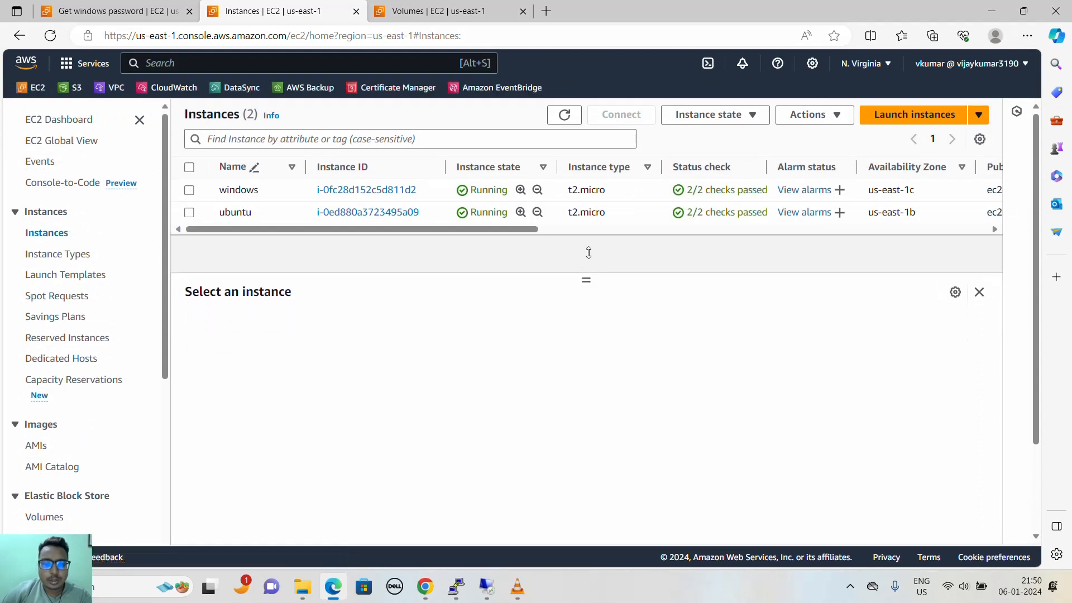
click(631, 194)
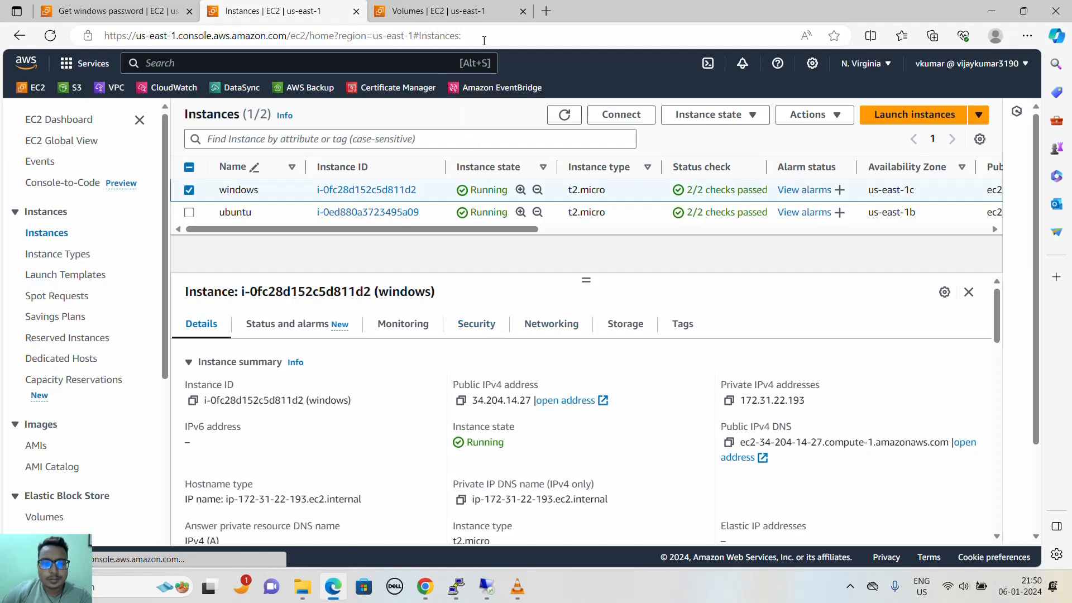
click(523, 11)
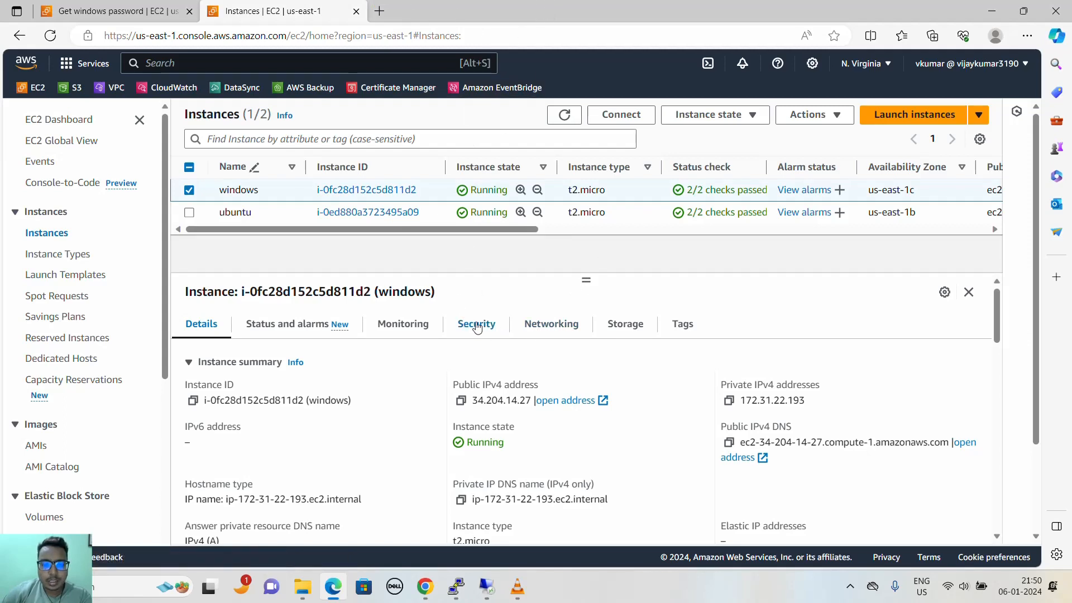
click(617, 327)
scroll(631, 380, down, 1)
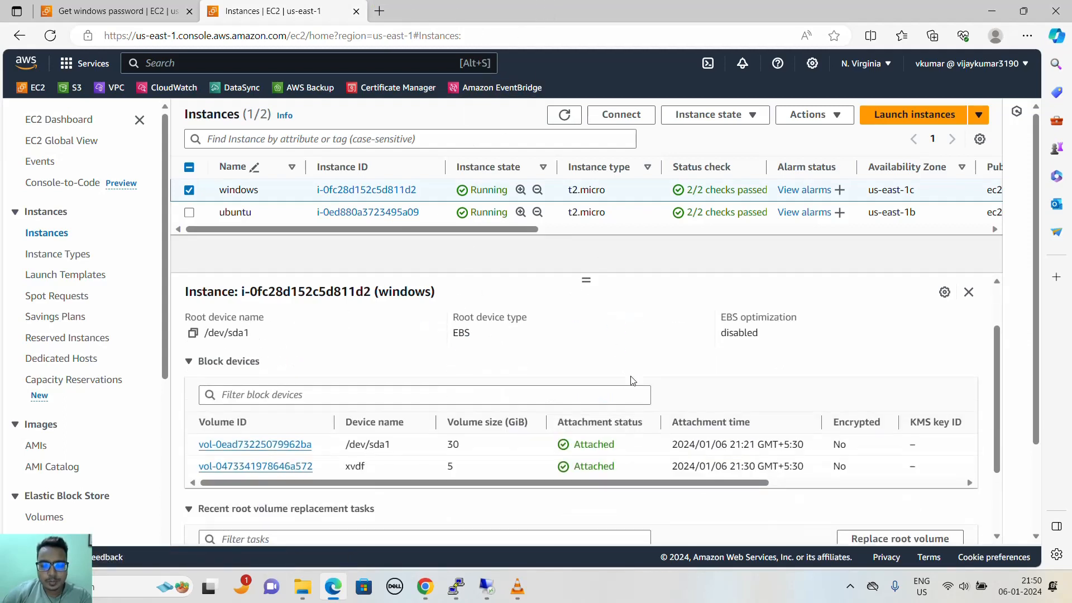
scroll(631, 380, down, 1)
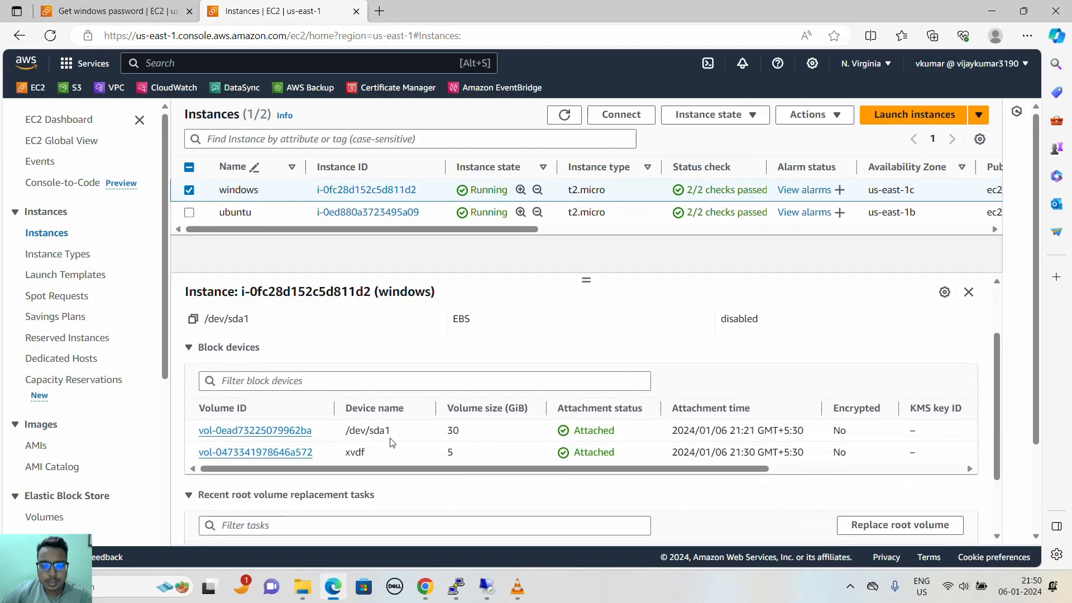
- Open the windows instance's xvdf volume in a new tab and select it in the volume list
middle_click(279, 455)
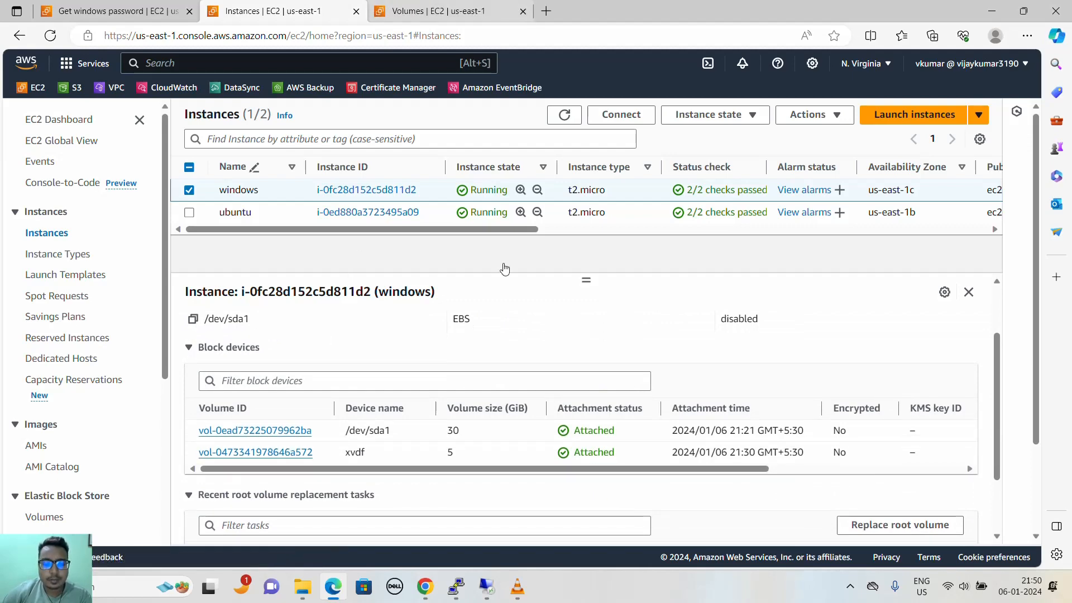
click(467, 16)
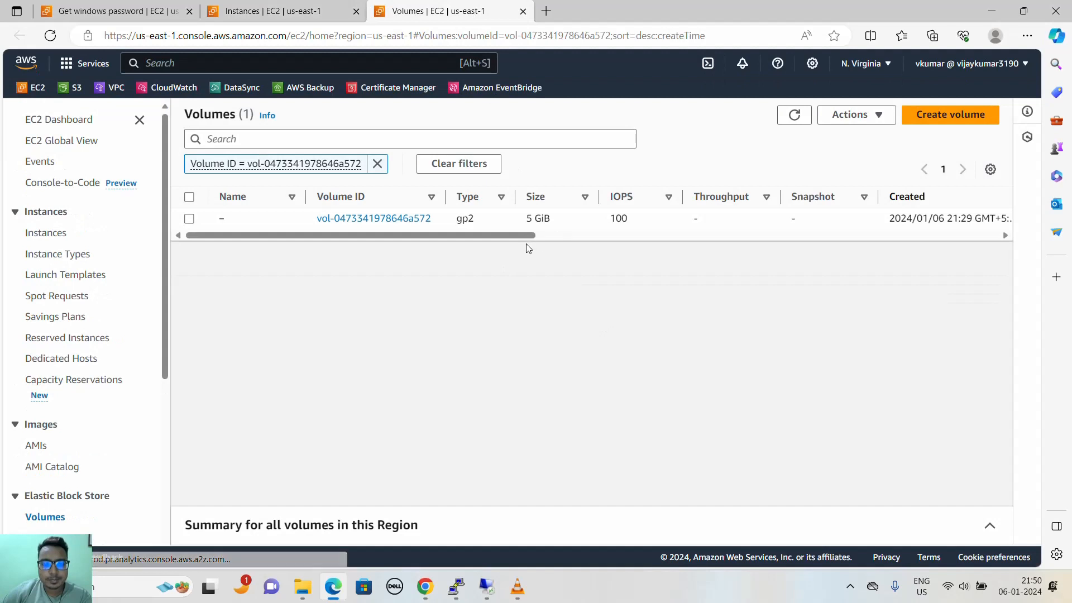
click(189, 218)
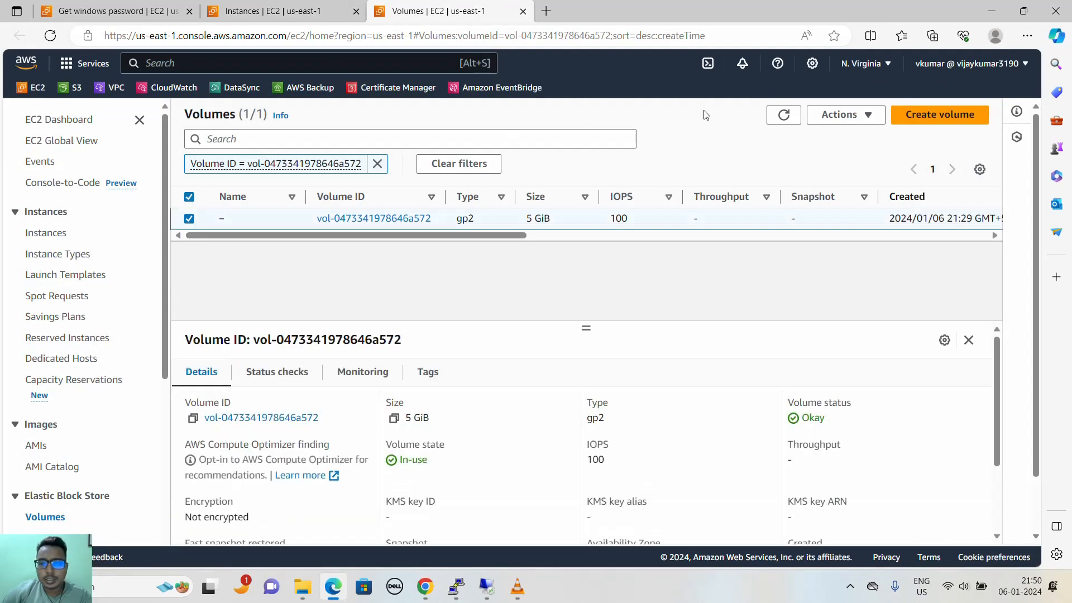
- Modify the selected EBS volume's size to 10 GiB and confirm the modification
click(842, 115)
click(840, 136)
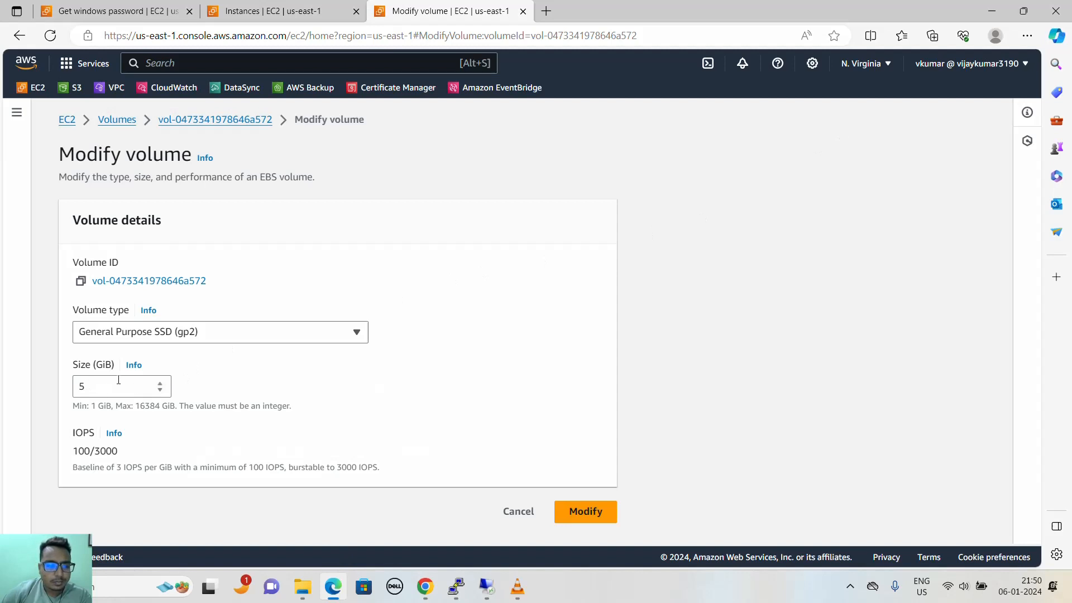
double_click(159, 386)
text(7)
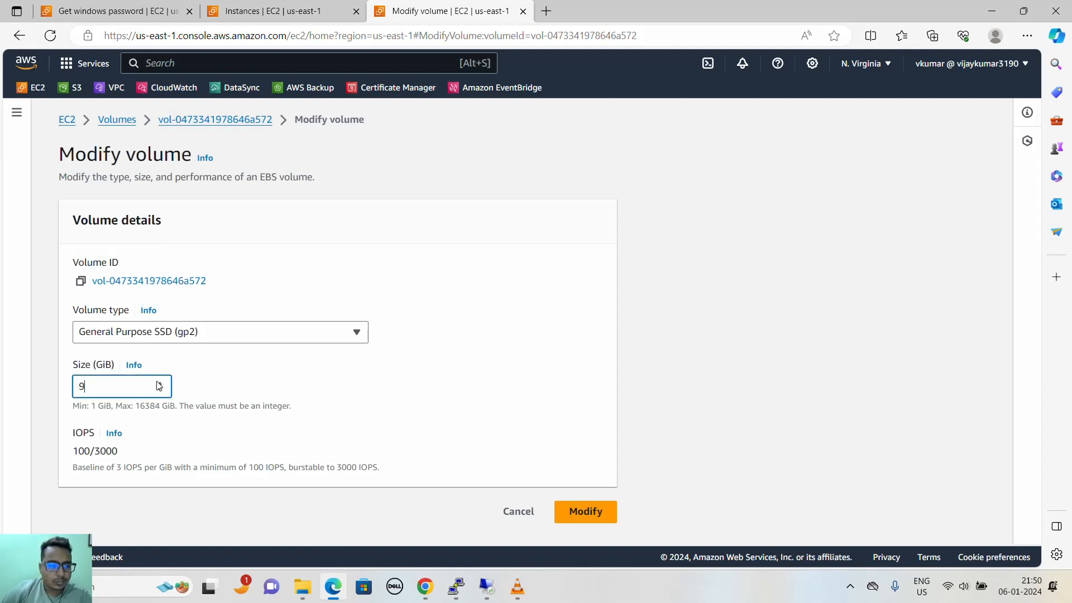
click(596, 516)
click(699, 443)
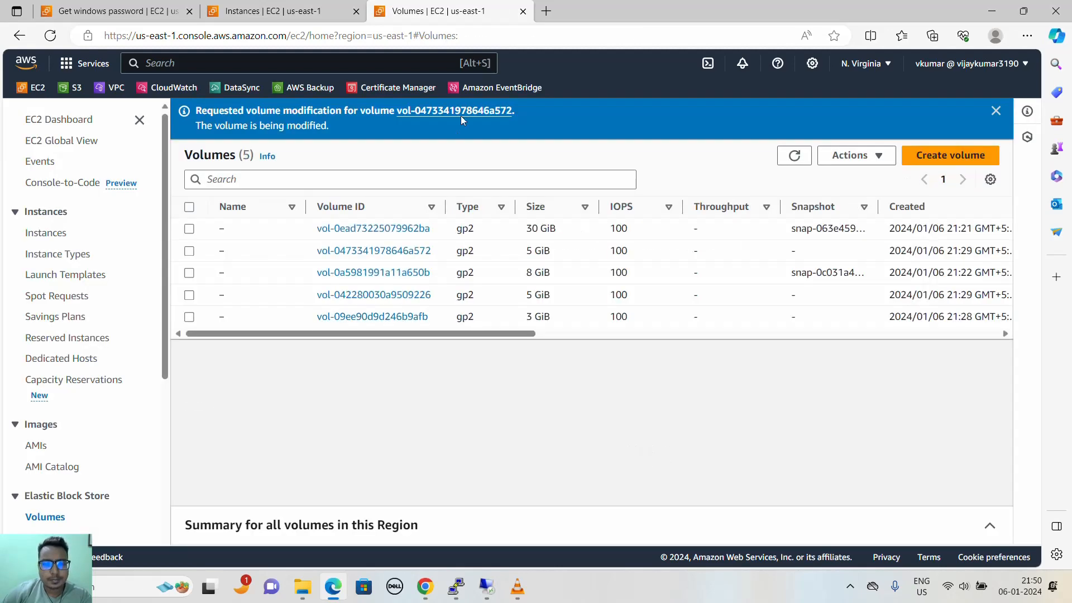
- Open the modified volume's details and refresh them to check its size and volume state
click(464, 112)
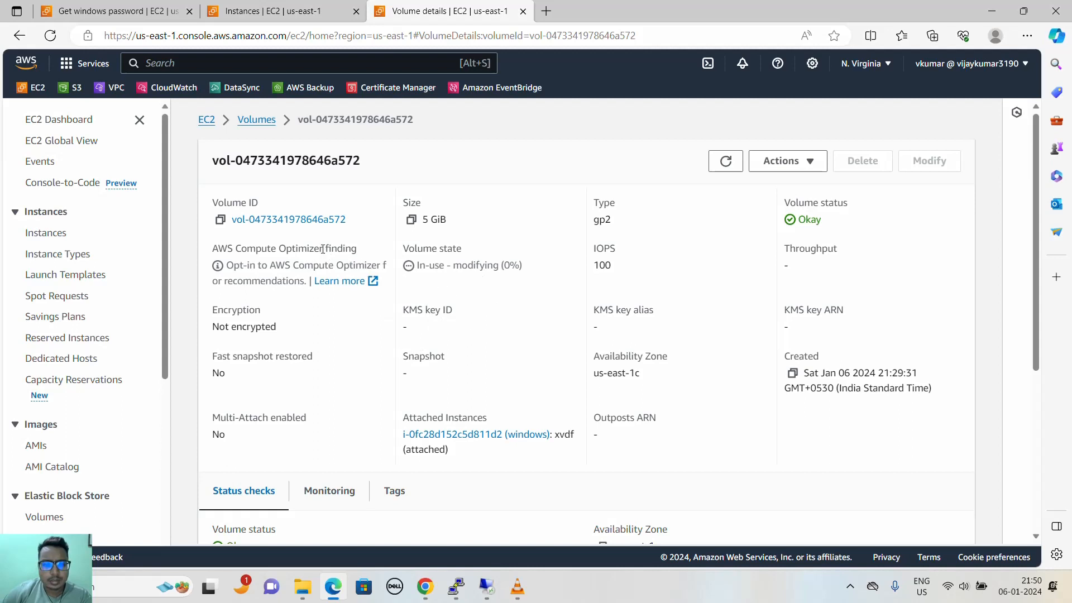
drag(426, 267, 520, 266)
click(49, 36)
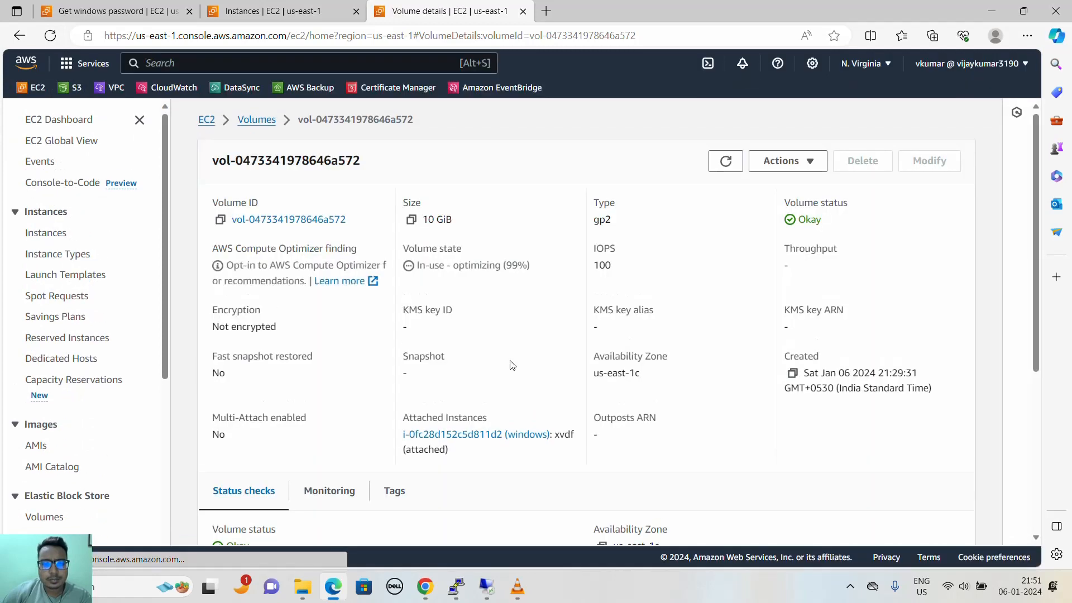
drag(446, 266, 547, 268)
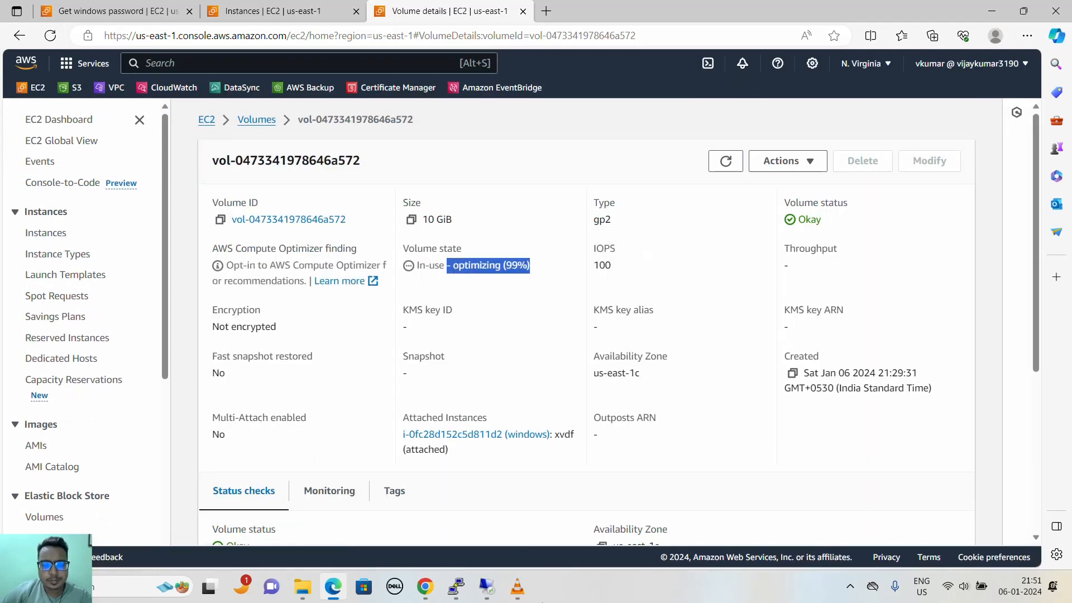
- Check the size of drive D: in This PC on the remote Windows server, then return to the EC2 console
click(487, 589)
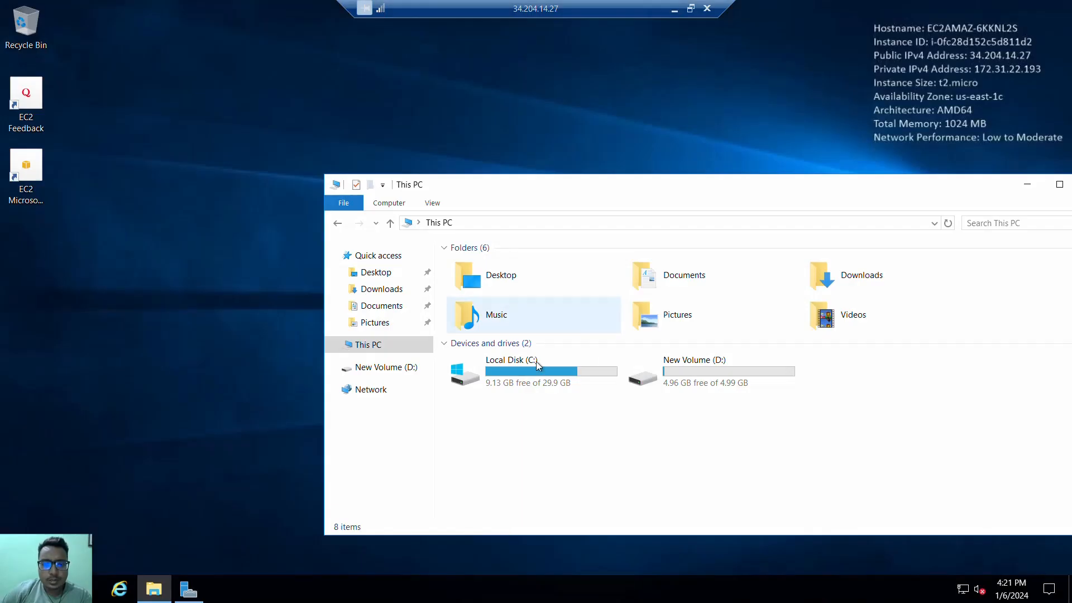
drag(602, 183, 486, 127)
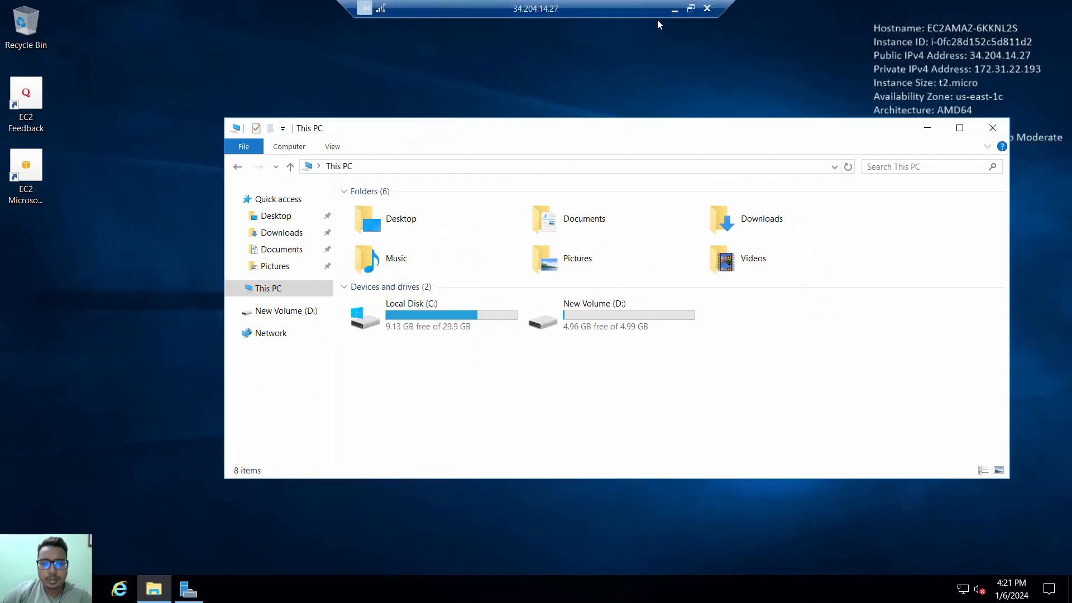
click(675, 8)
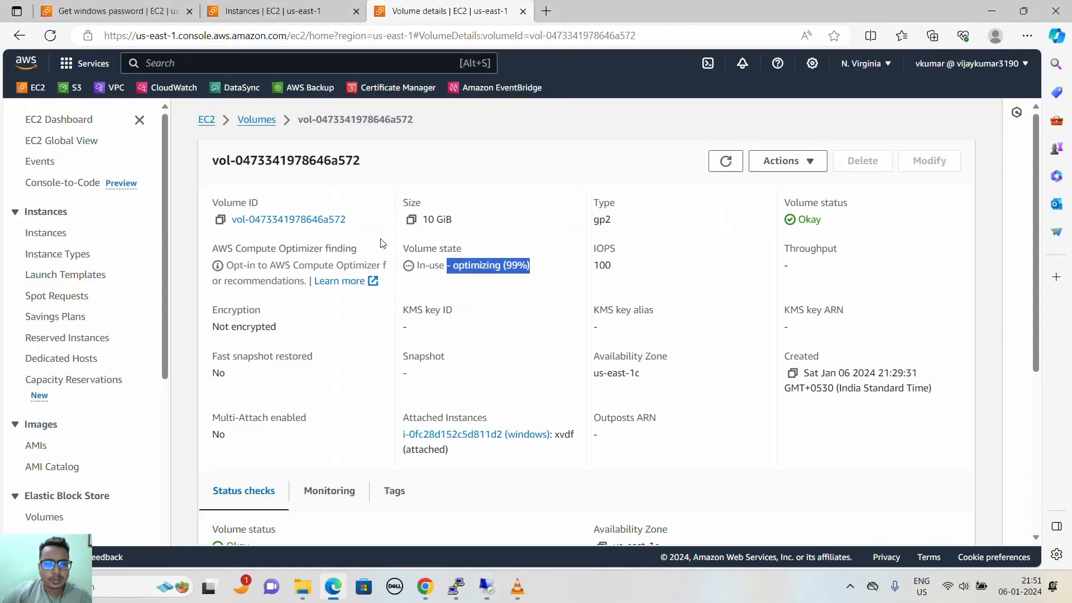
- Copy the windows instance's public IPv4 address from its details
click(318, 11)
scroll(234, 346, up, 3)
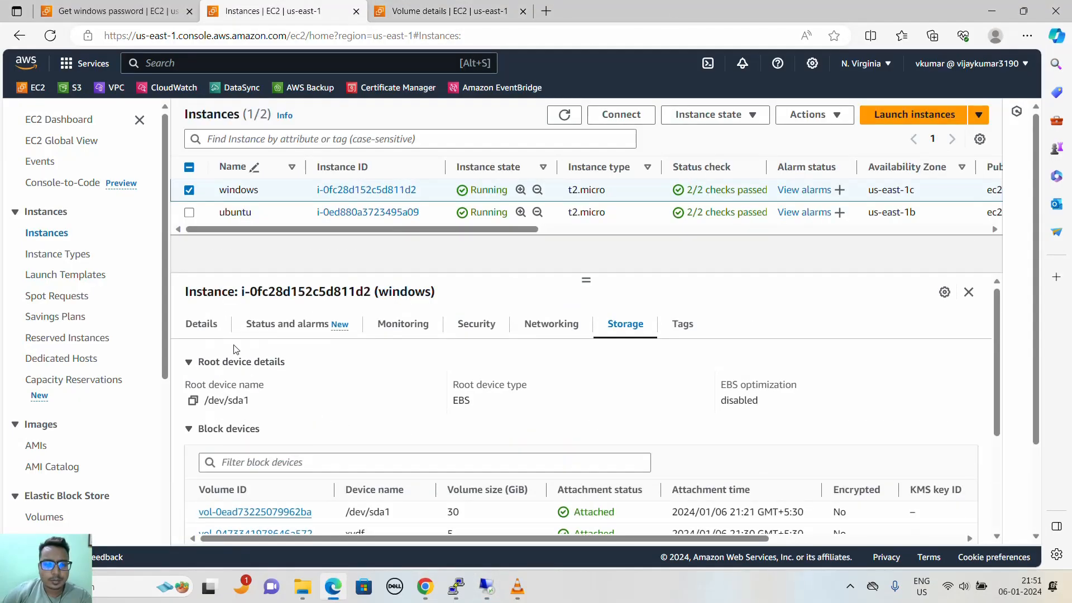
click(206, 323)
click(461, 400)
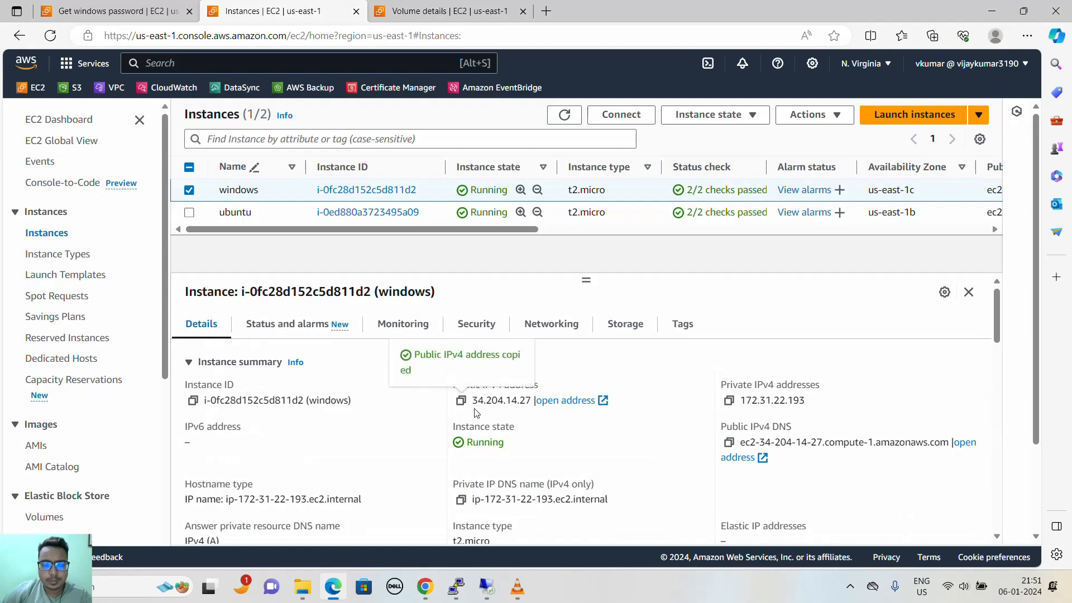
- Return to the remote Windows server and launch Computer Management
click(495, 587)
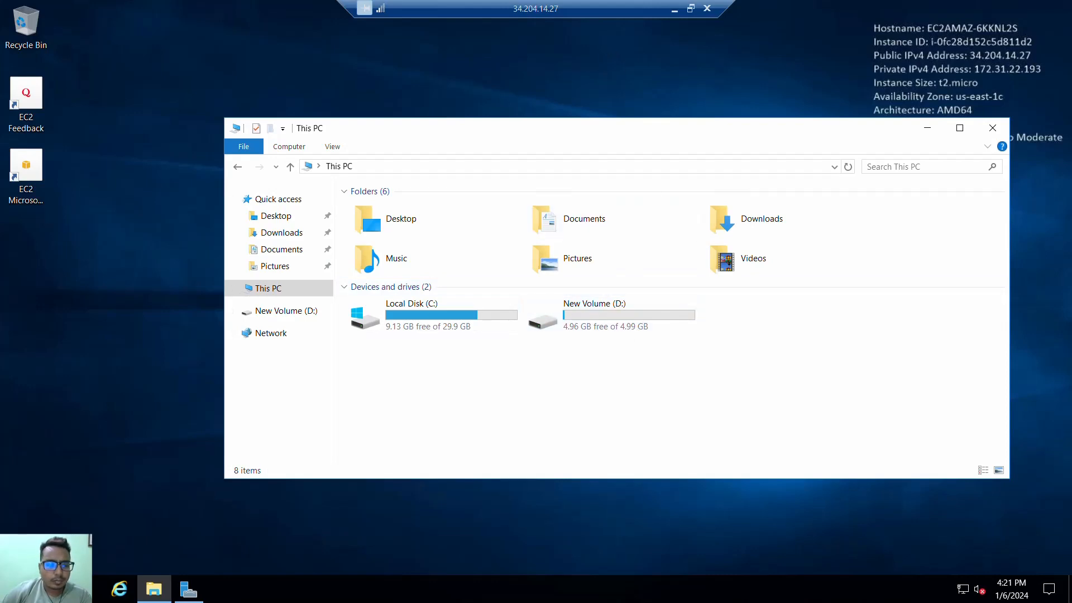
key(super+x)
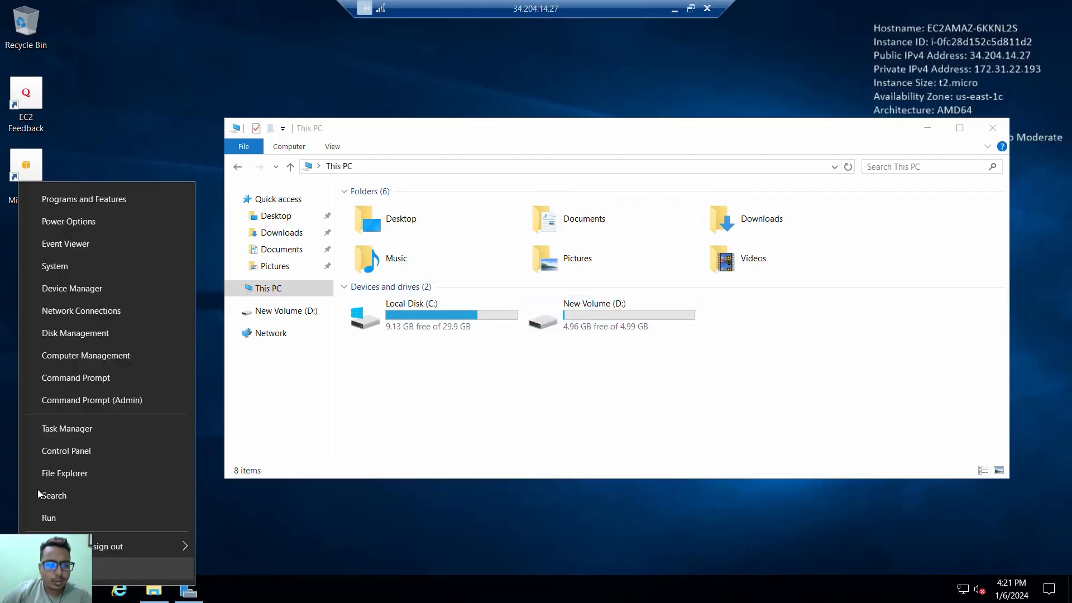
click(77, 355)
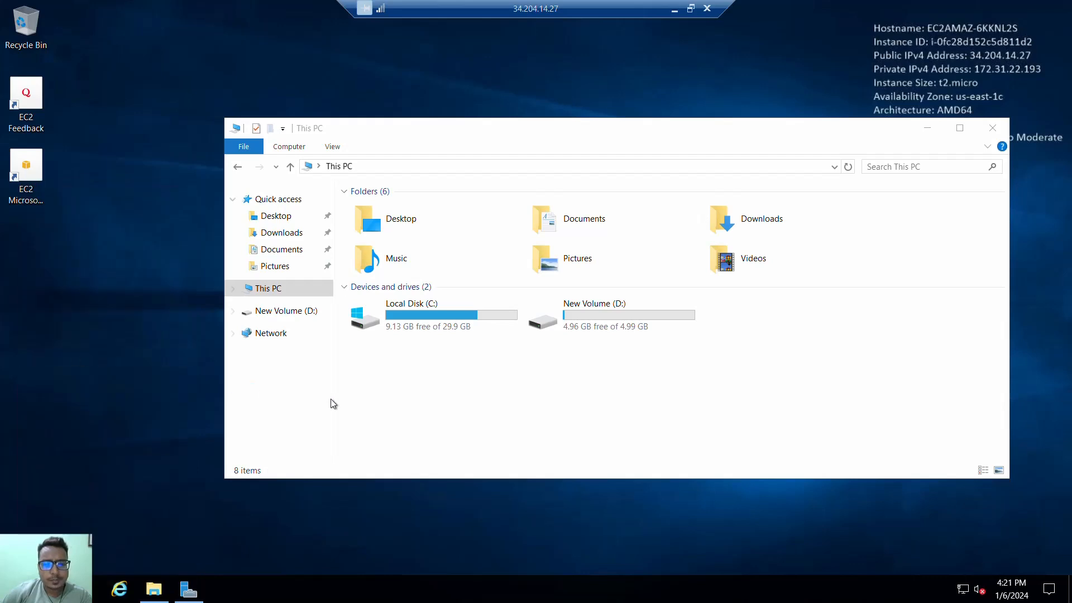
- Review the storage pools, disks and volumes in Server Manager, and close it
click(189, 591)
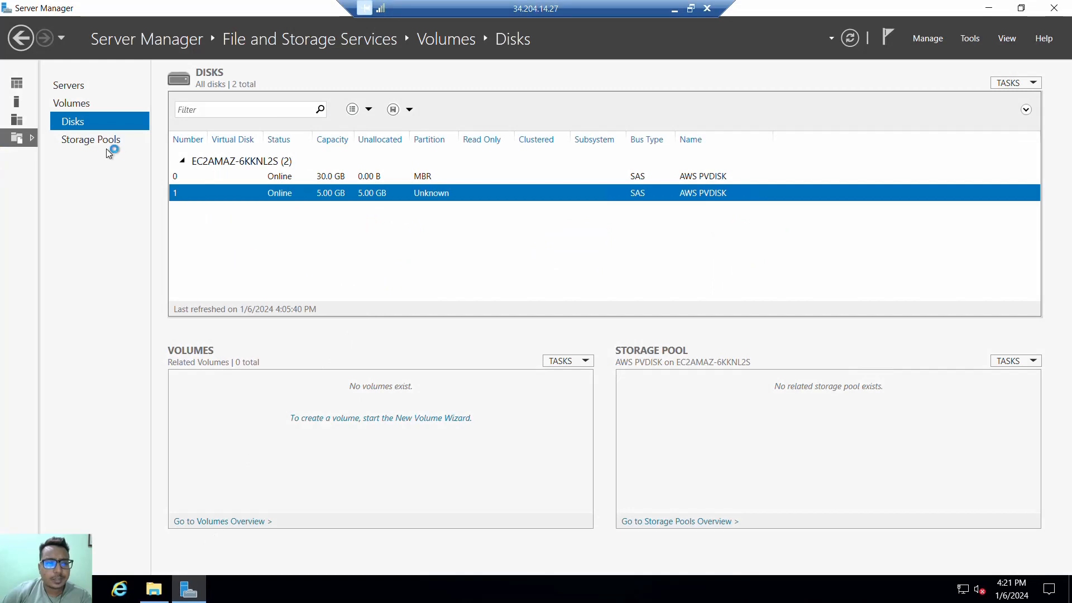
click(102, 140)
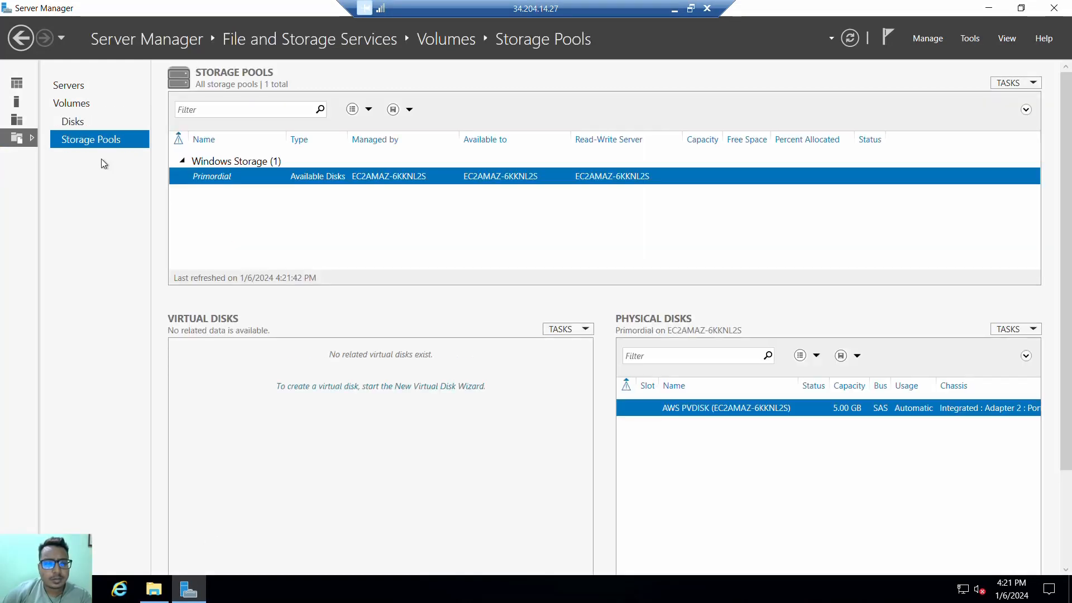
click(74, 122)
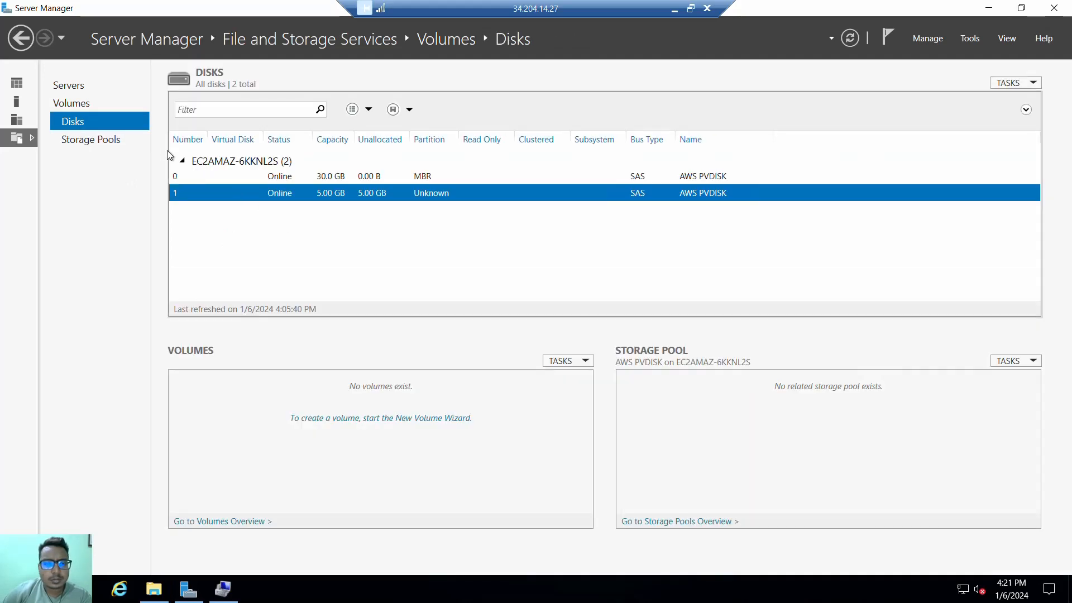
click(90, 106)
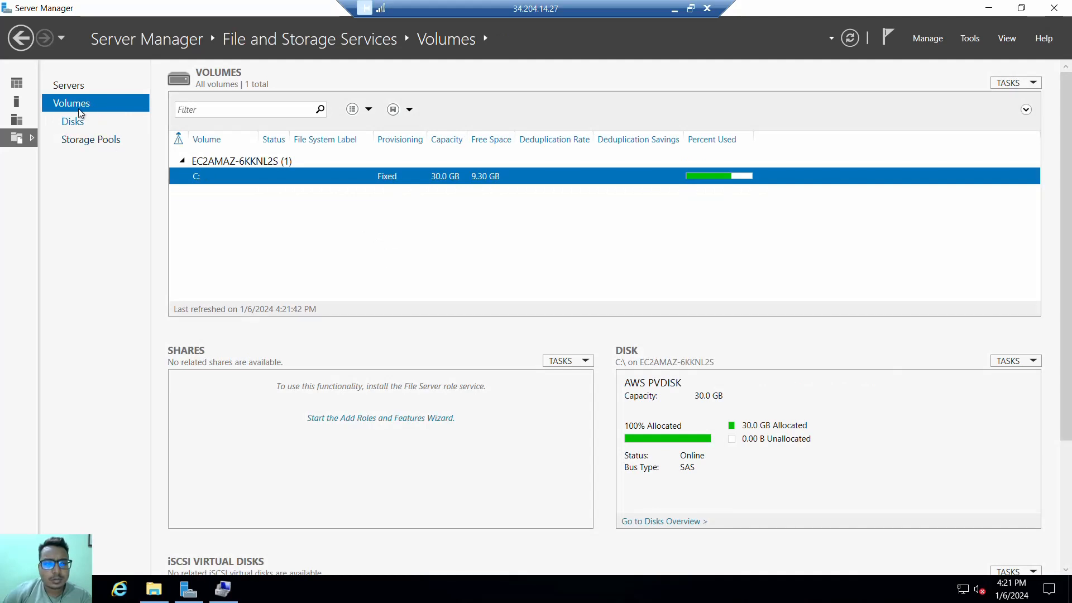
click(1053, 9)
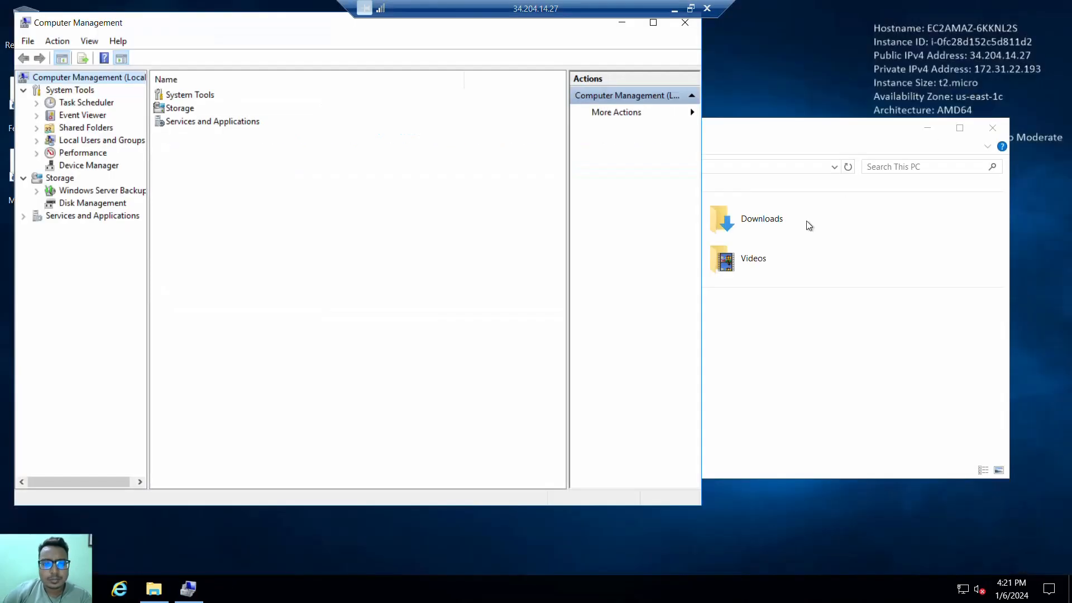
- Open Disk Management in Computer Management to view the layout of Disk 1
click(95, 214)
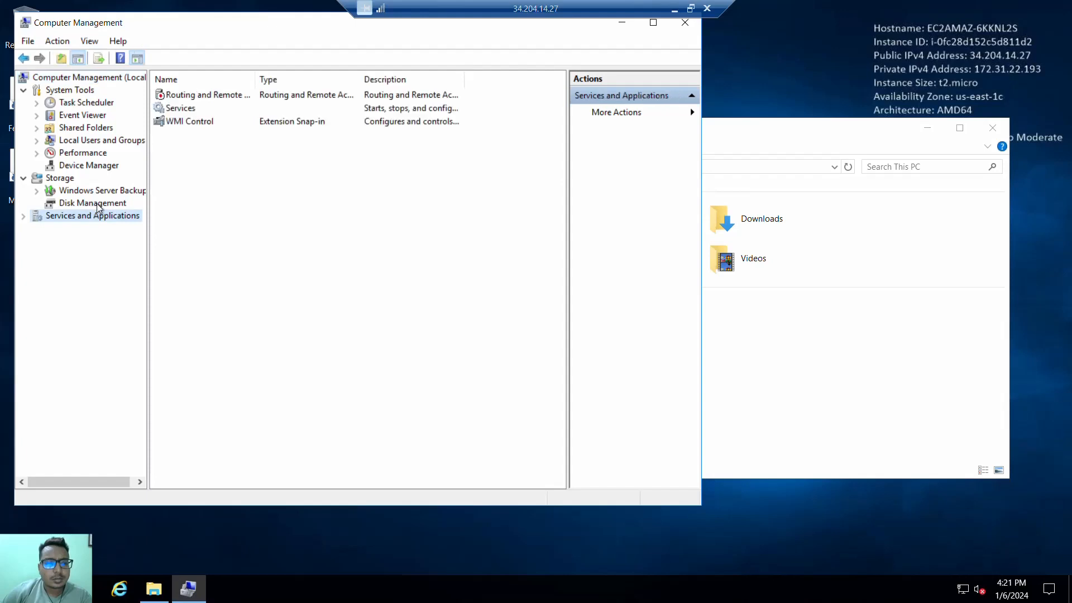
click(99, 204)
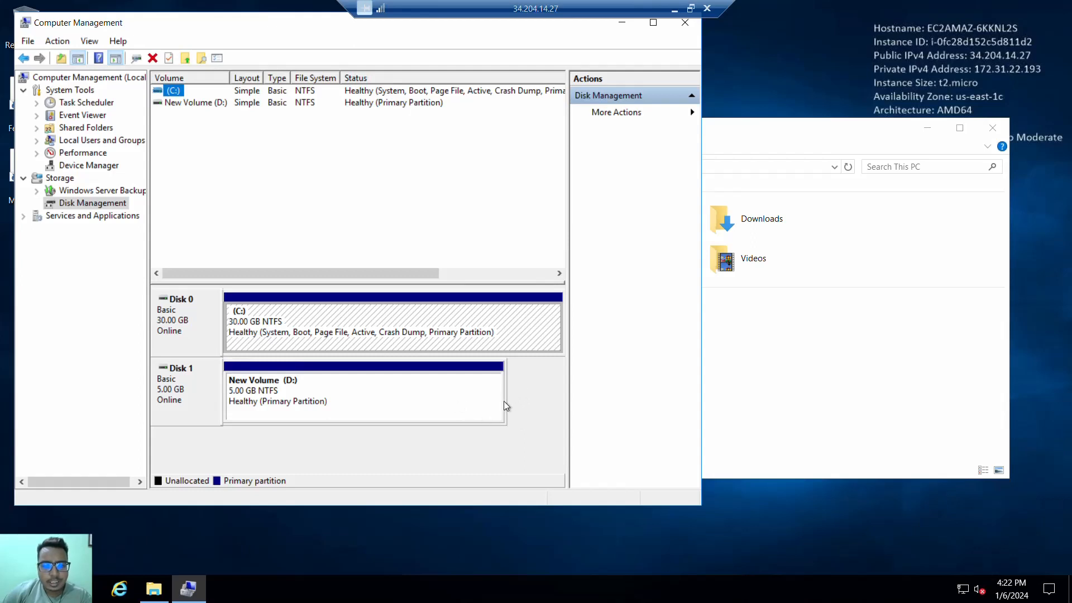
- Refresh the remote server's desktop and switch back to the AWS console in the browser
right_click(788, 73)
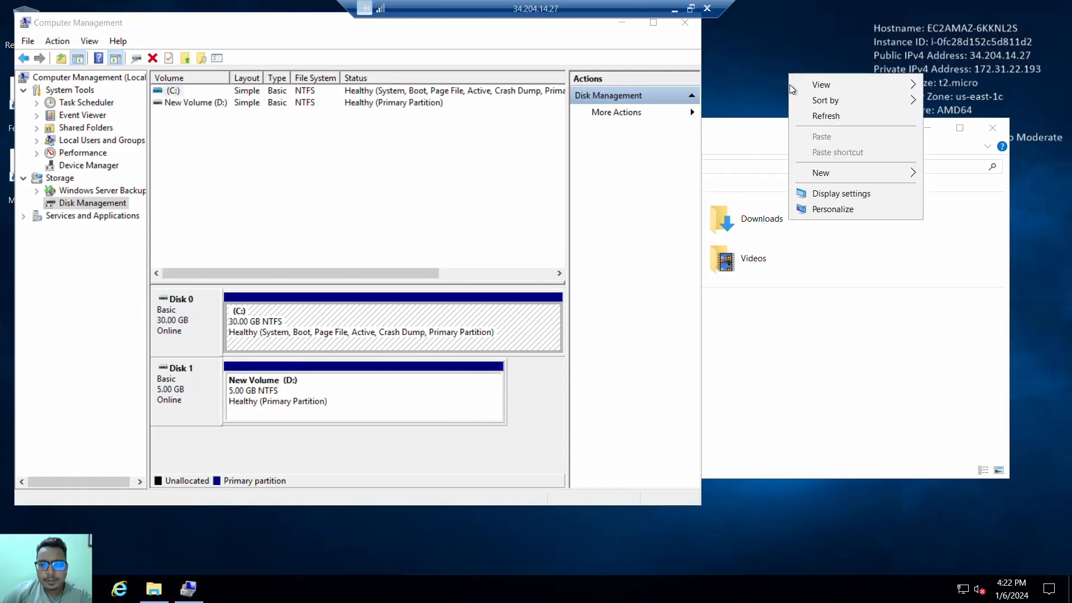
click(815, 118)
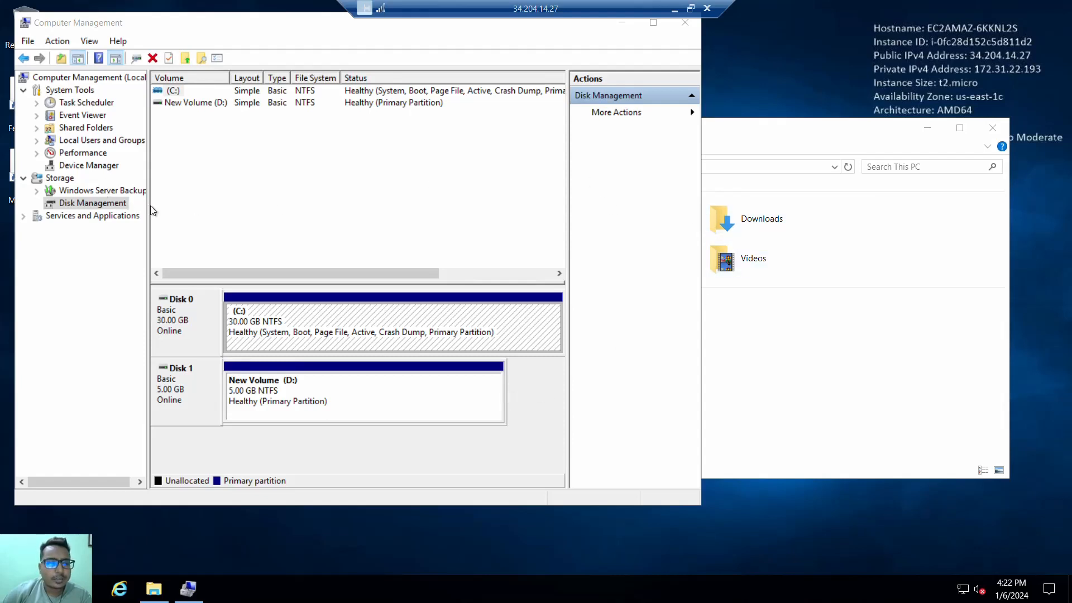
click(674, 9)
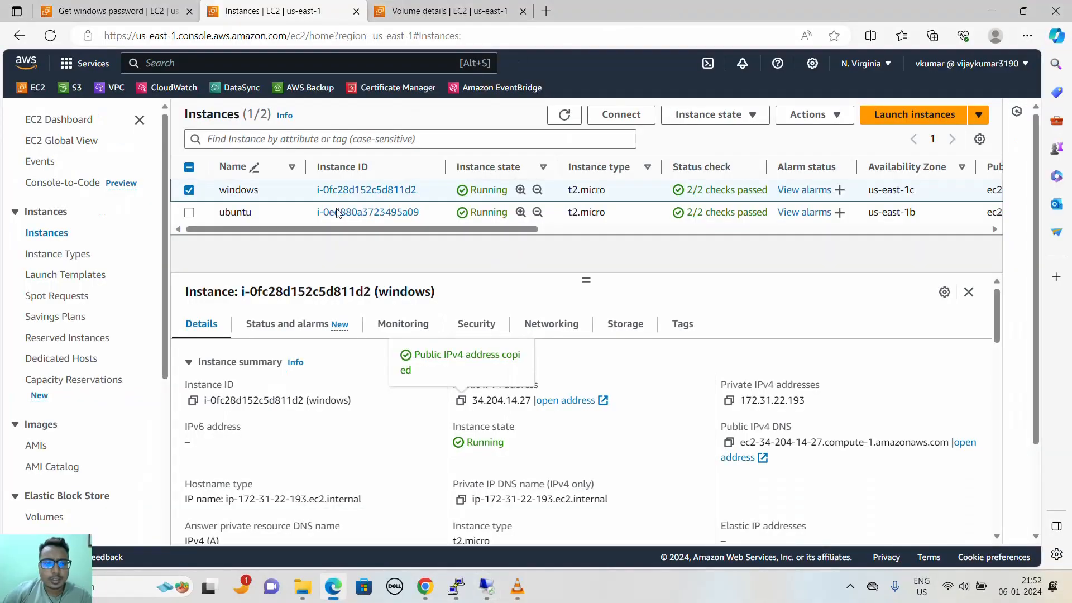
- Open the 5 GiB /dev/sdf volume of the ubuntu instance from its storage details in a separate browser tab
click(639, 215)
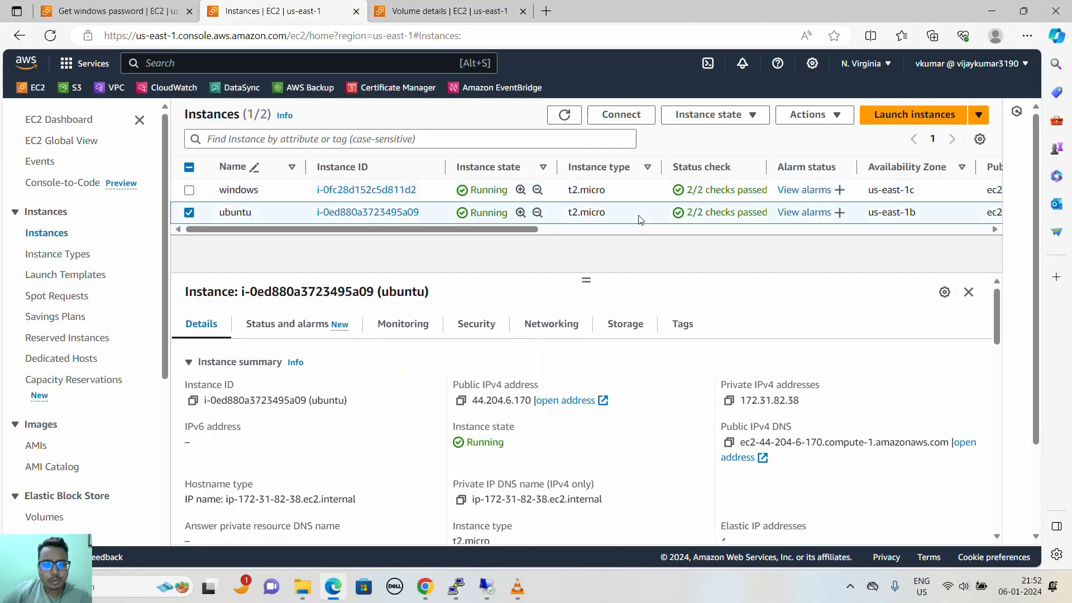
click(619, 326)
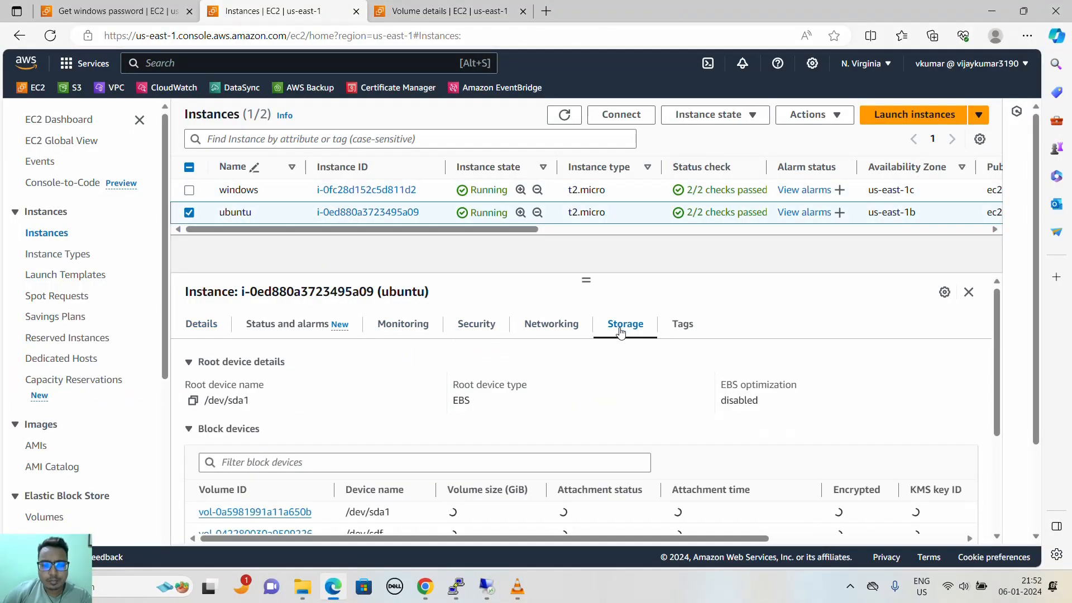
scroll(609, 366, down, 1)
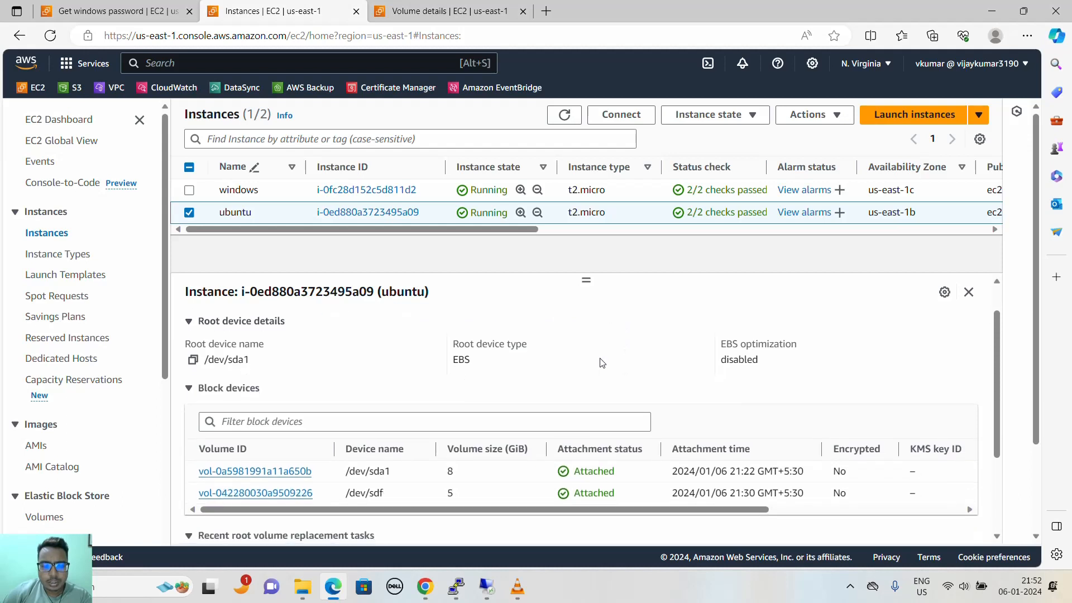
middle_click(283, 494)
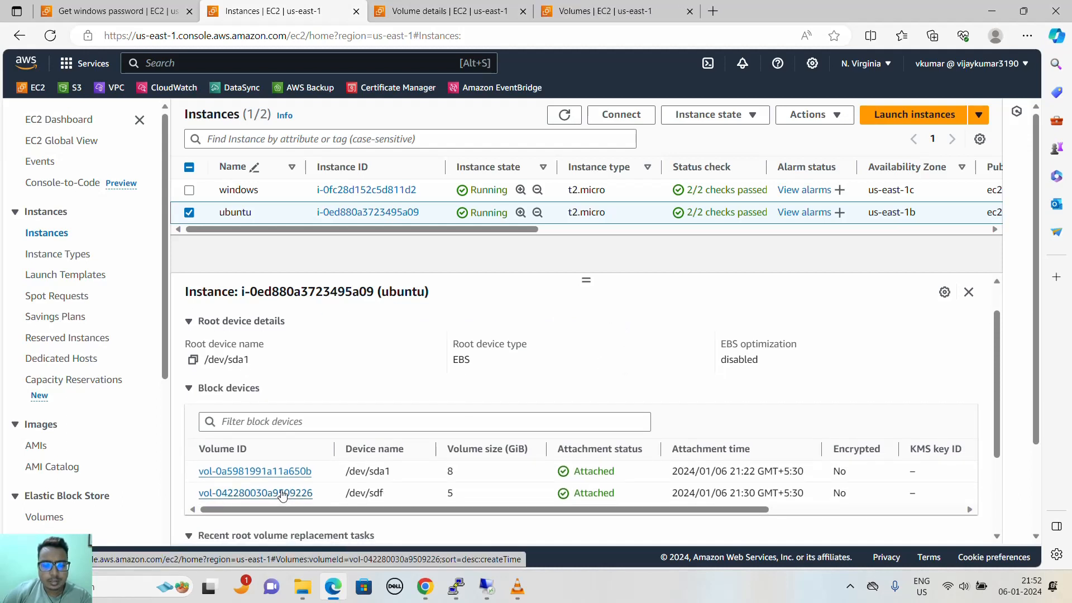
click(647, 12)
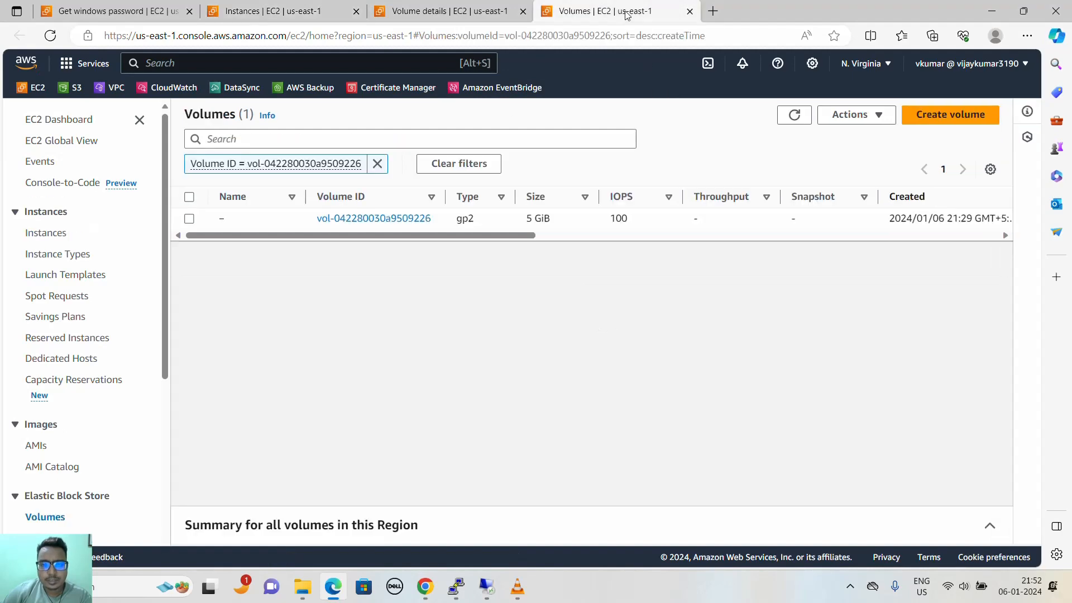
- Modify the ubuntu instance's /dev/sdf volume to a size of 8 GiB and confirm the modification
click(193, 220)
click(840, 114)
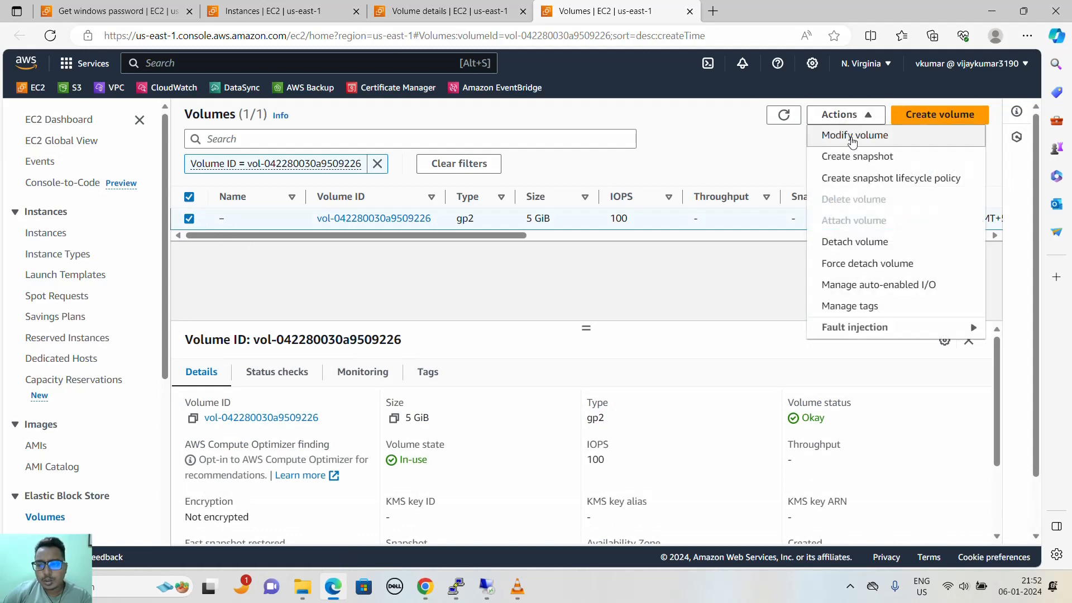
click(852, 138)
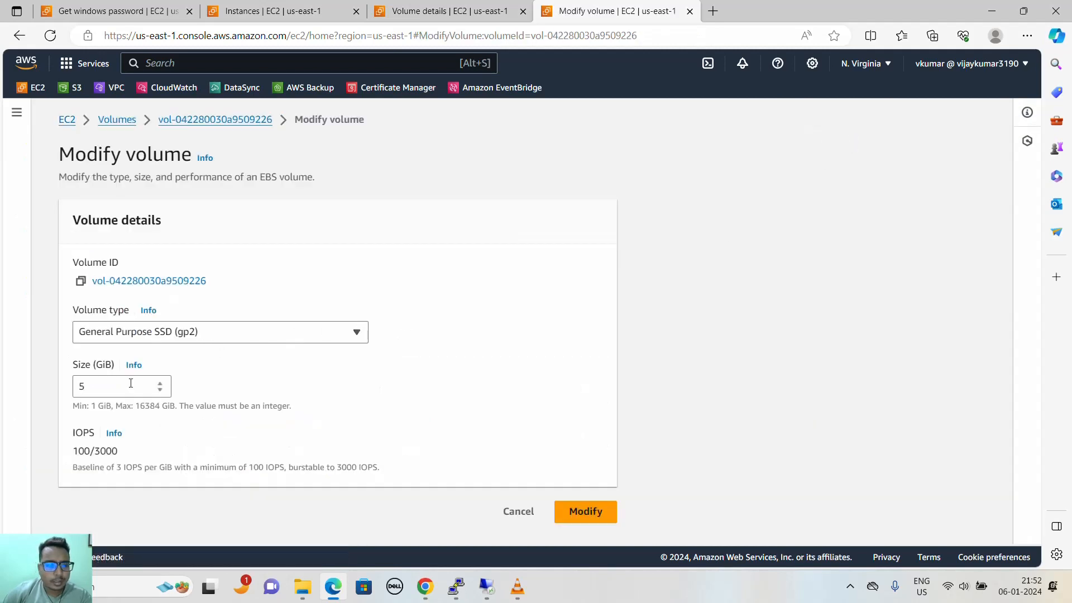
click(160, 382)
click(159, 381)
click(583, 510)
click(673, 452)
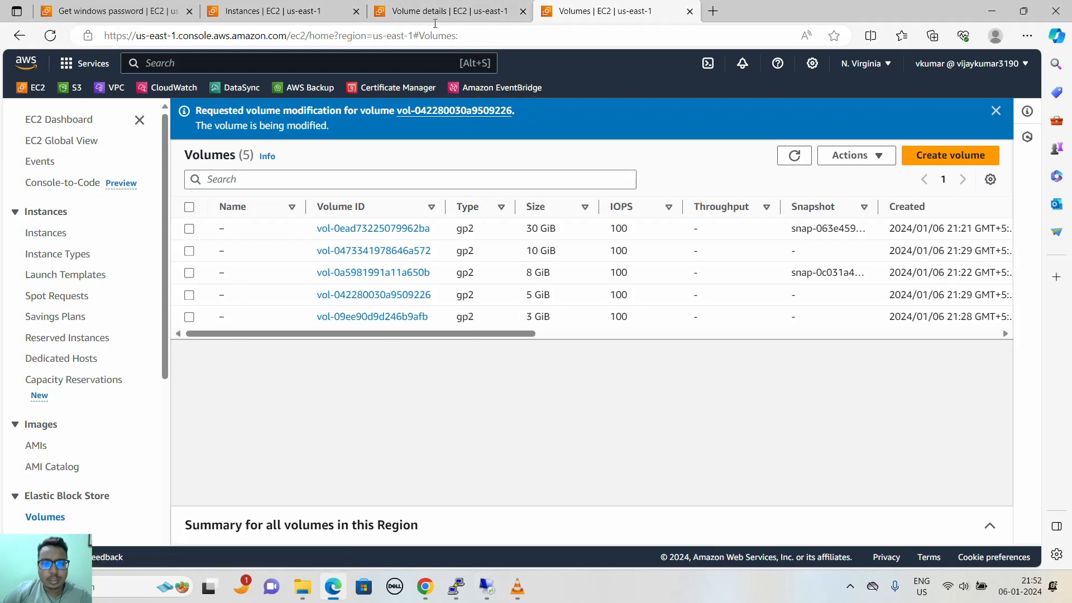
- Close the two volume browser tabs and reload the EC2 Instances page
click(522, 11)
click(523, 11)
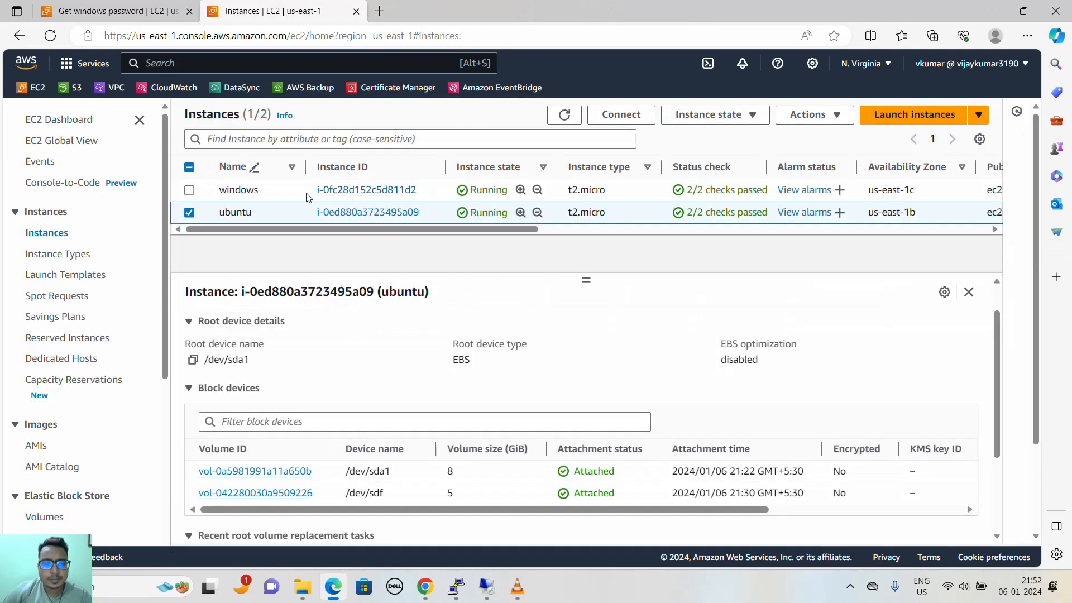
click(49, 35)
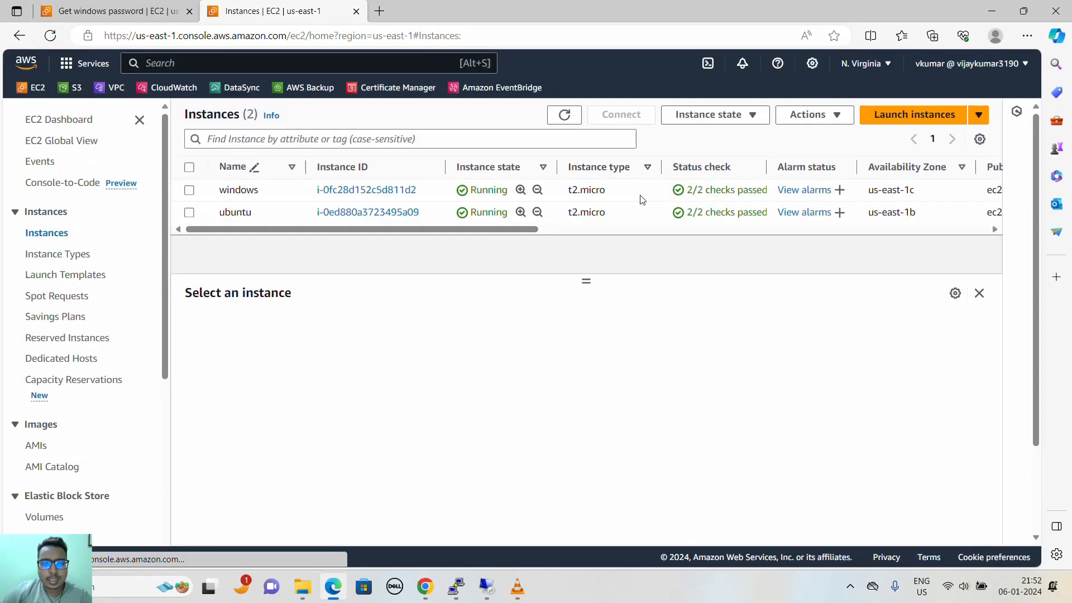
- Check the sizes of the additional block devices attached to the windows and ubuntu instances
click(642, 199)
click(614, 327)
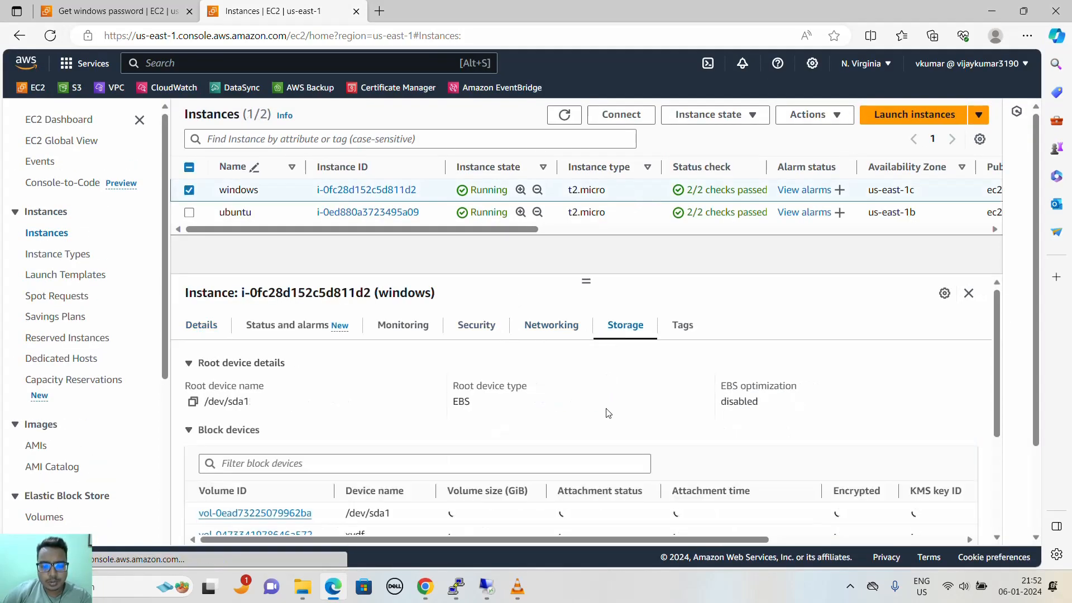
scroll(592, 420, down, 1)
double_click(471, 500)
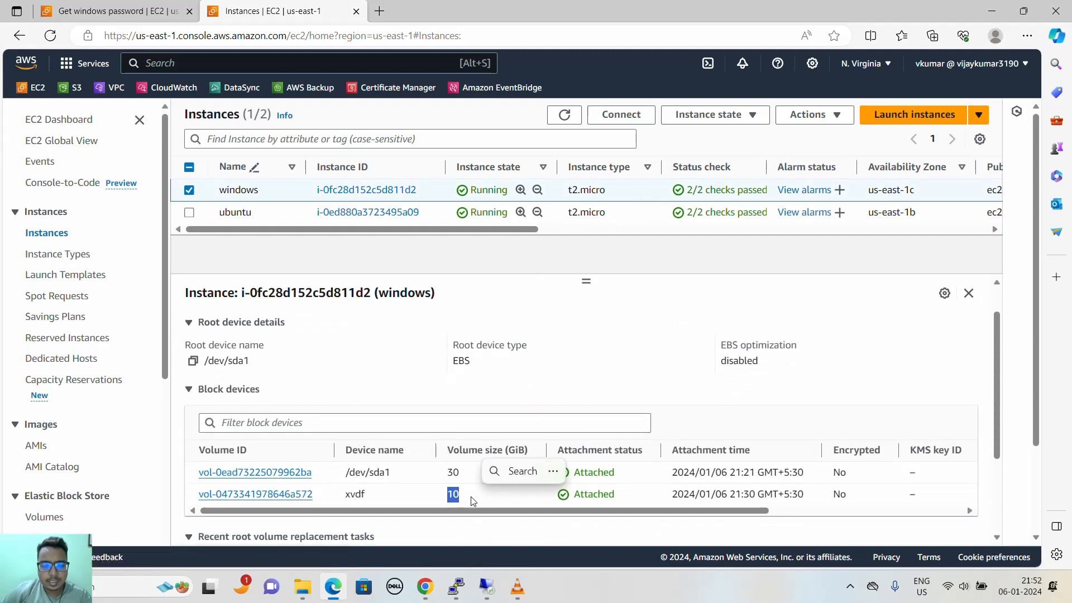
click(647, 214)
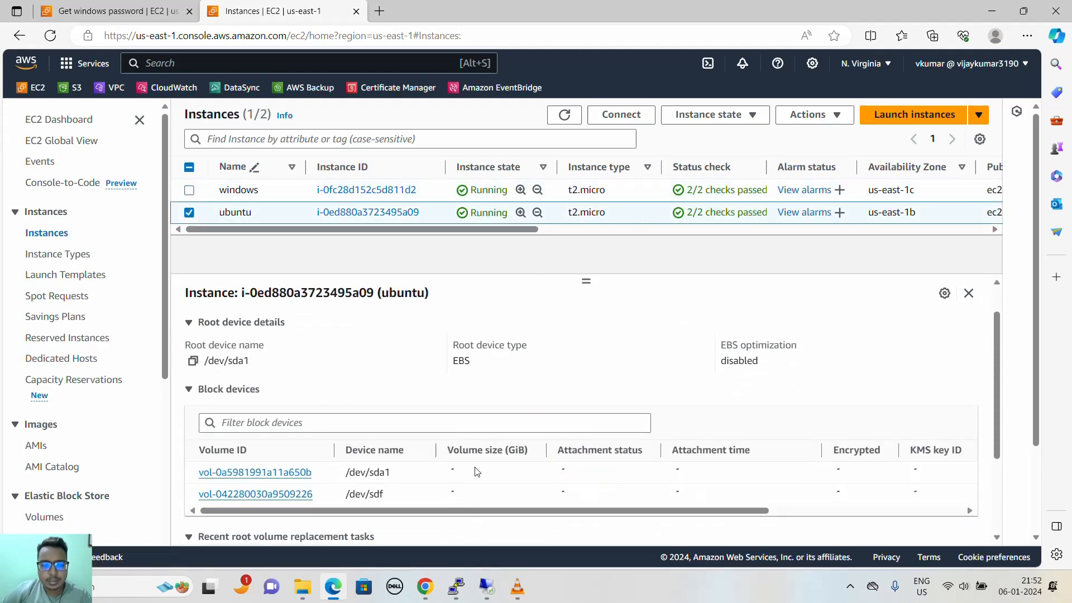
double_click(450, 494)
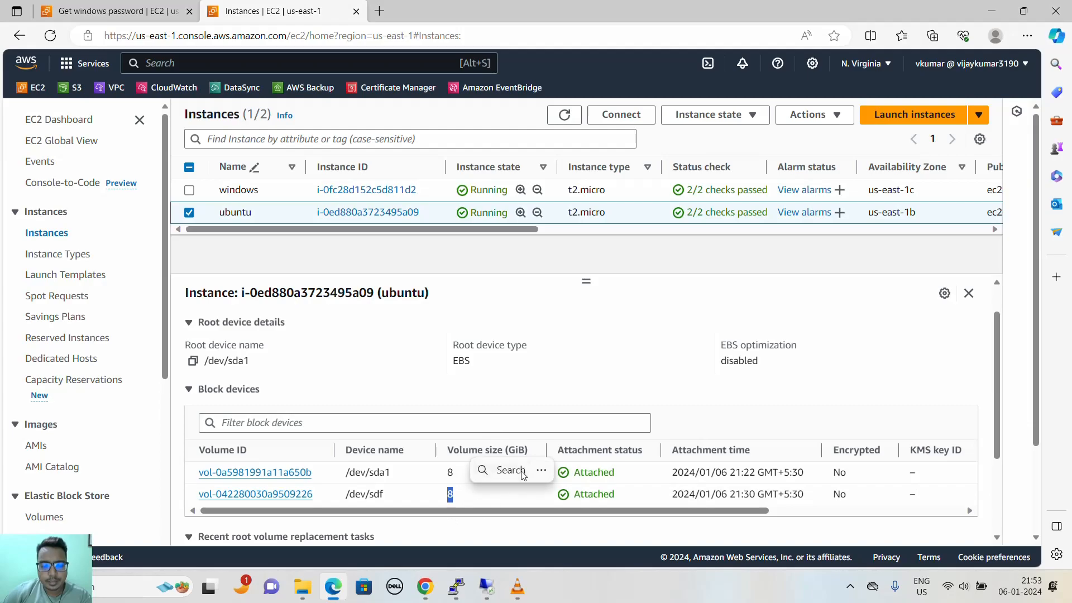
- Return to the remote Windows server, close Computer Management and reopen it at Disk Management
click(486, 586)
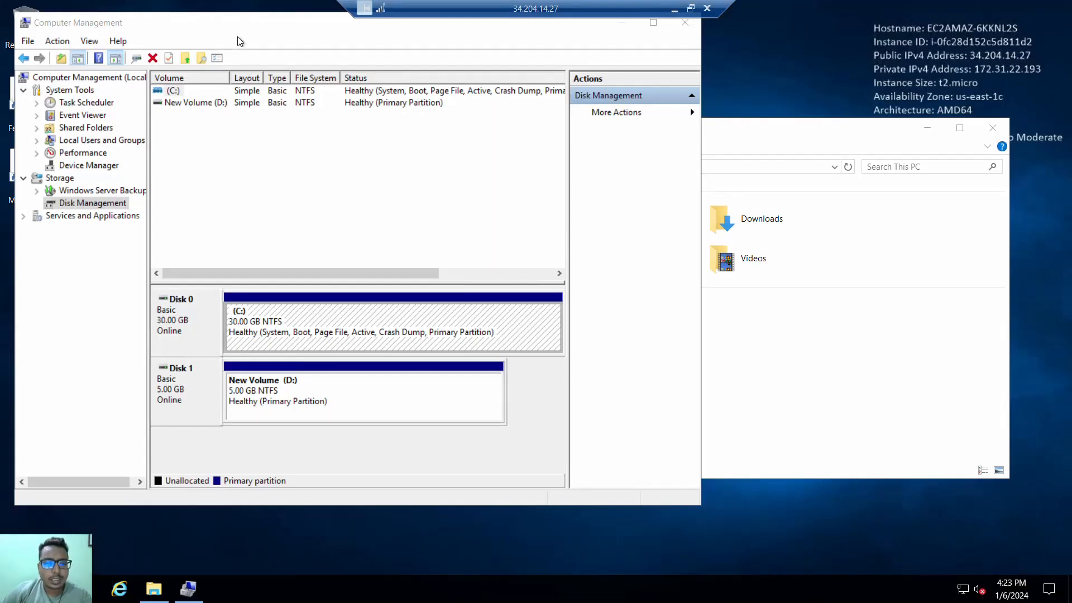
drag(240, 41, 309, 40)
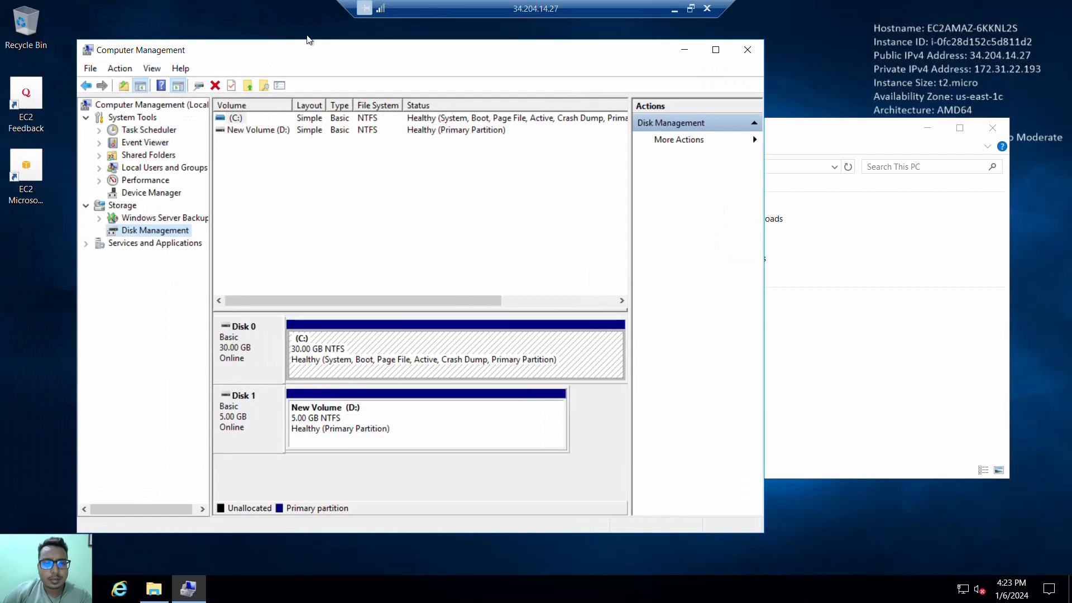
click(747, 51)
key(super+x)
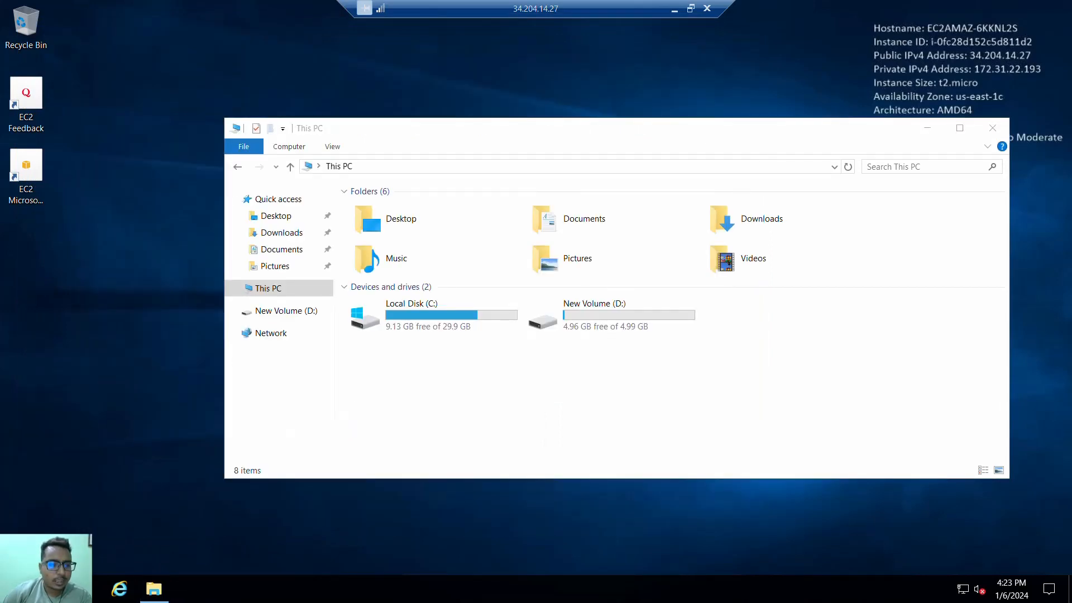
click(89, 362)
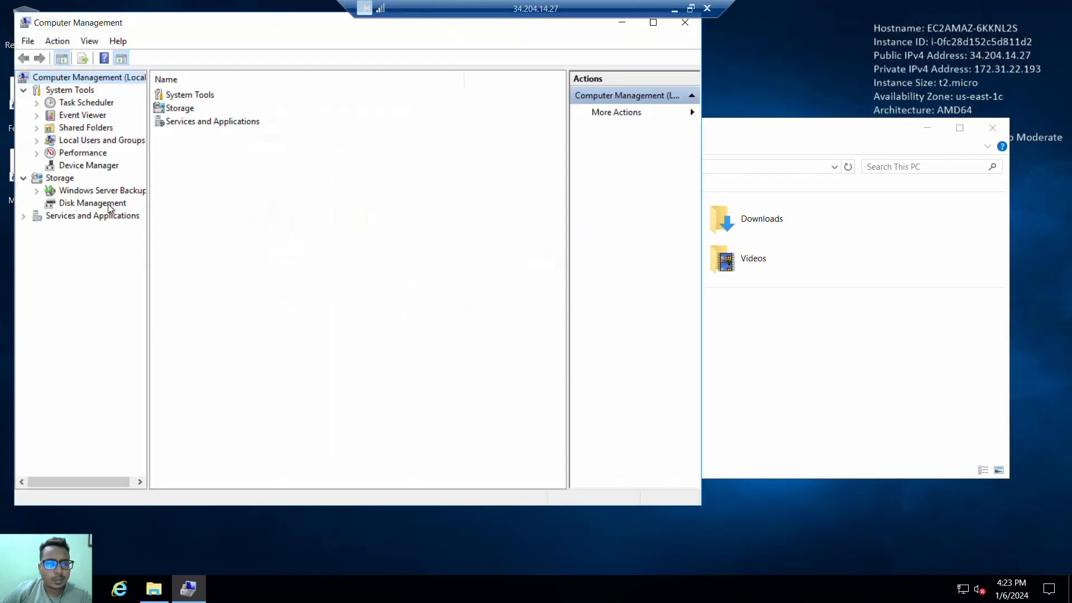
click(108, 204)
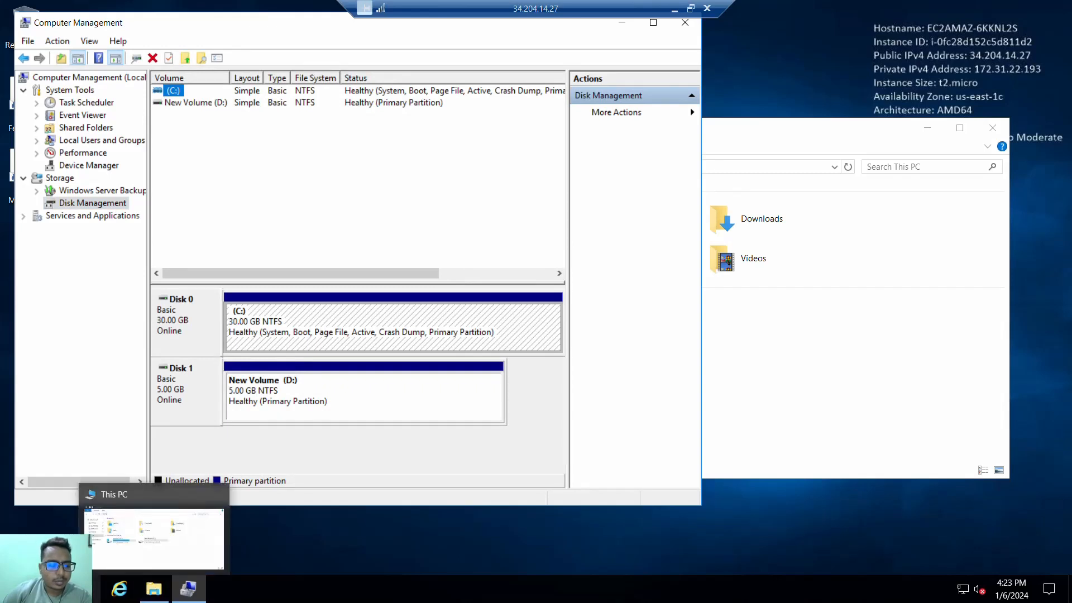
- Launch Server Manager and examine volume D: and its related disk under File and Storage Services
click(17, 589)
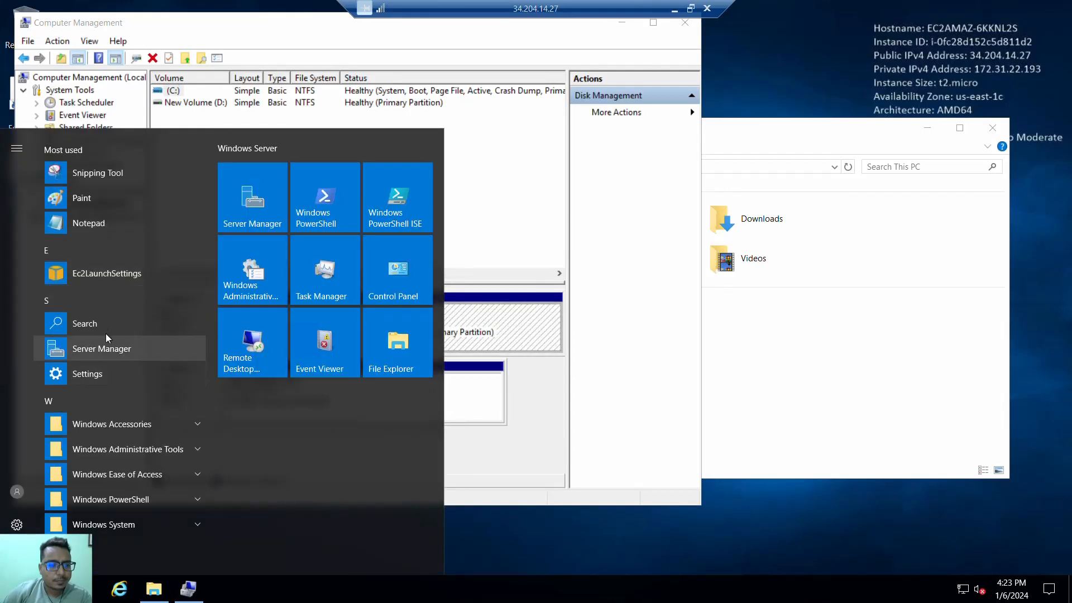
click(106, 350)
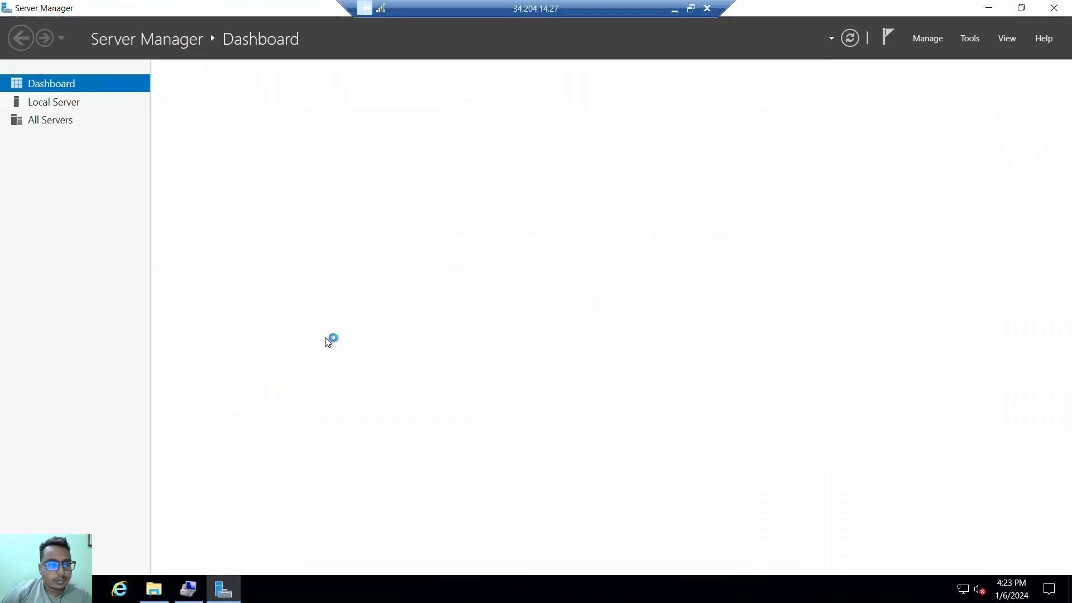
click(62, 122)
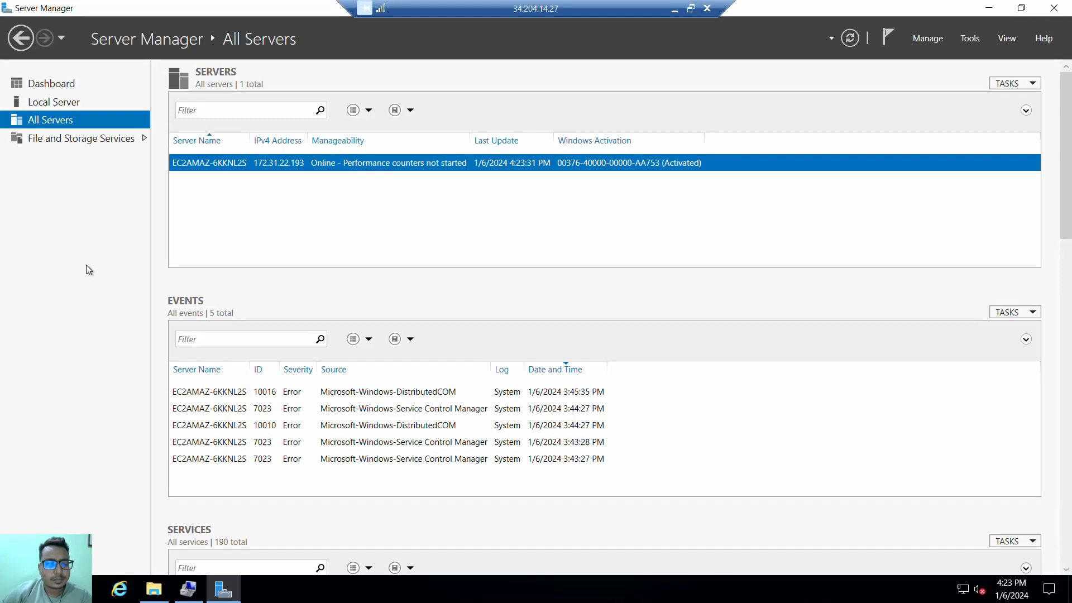
click(68, 137)
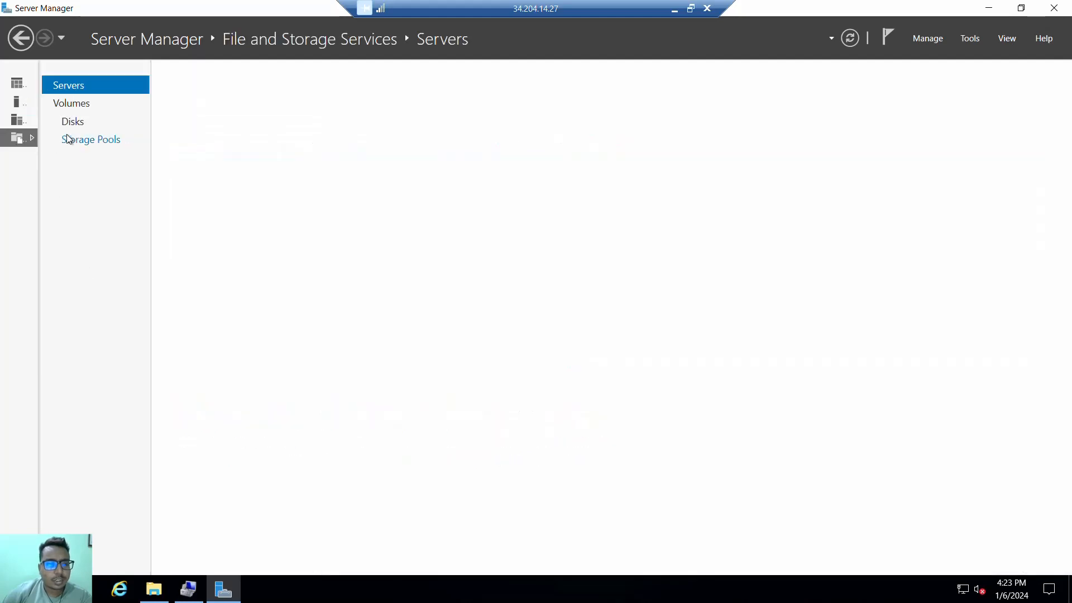
click(78, 106)
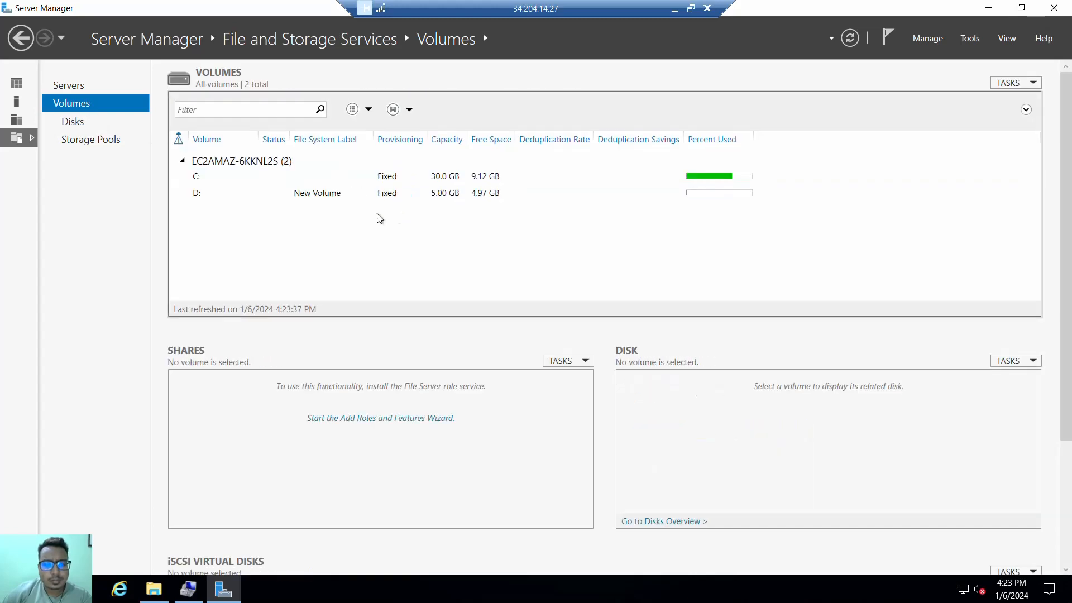
click(342, 201)
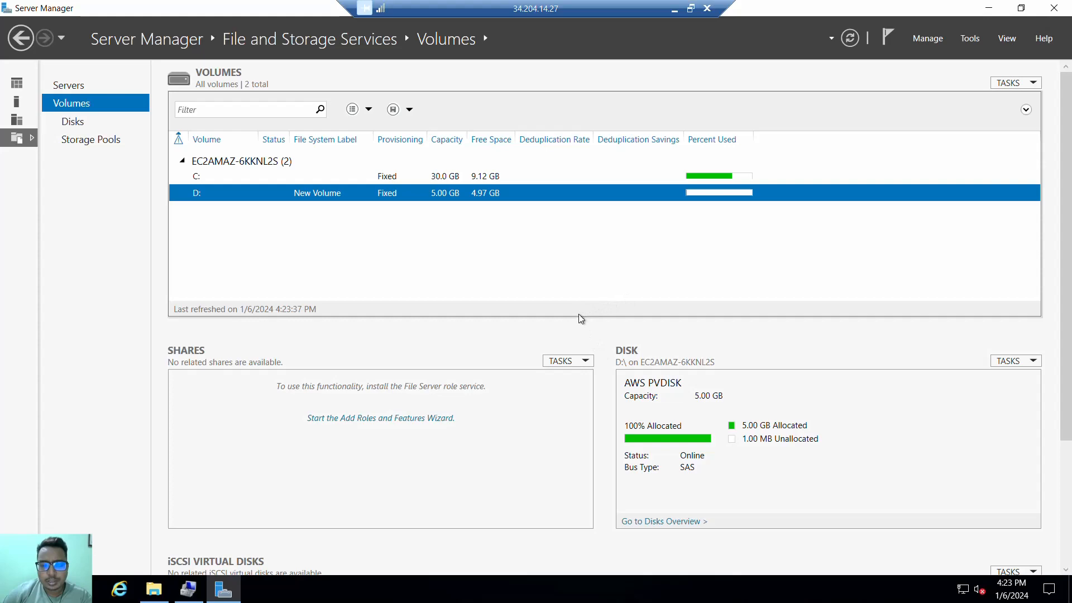
scroll(484, 404, down, 3)
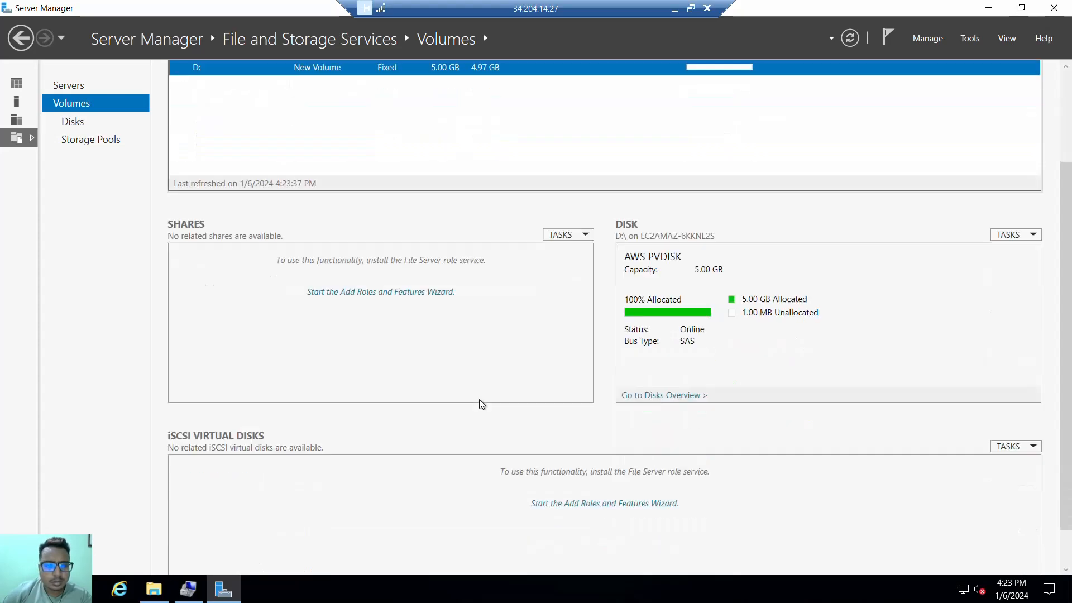
scroll(475, 397, up, 3)
- Inspect disk 1 and its related volume in the Server Manager disks list, and minimize Server Manager
click(70, 121)
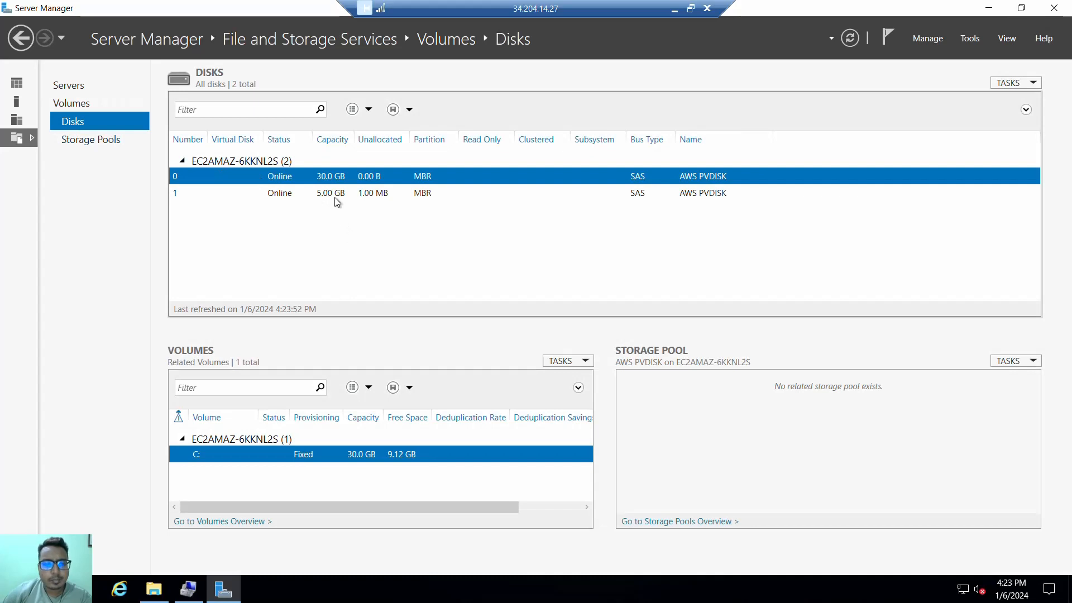
click(337, 194)
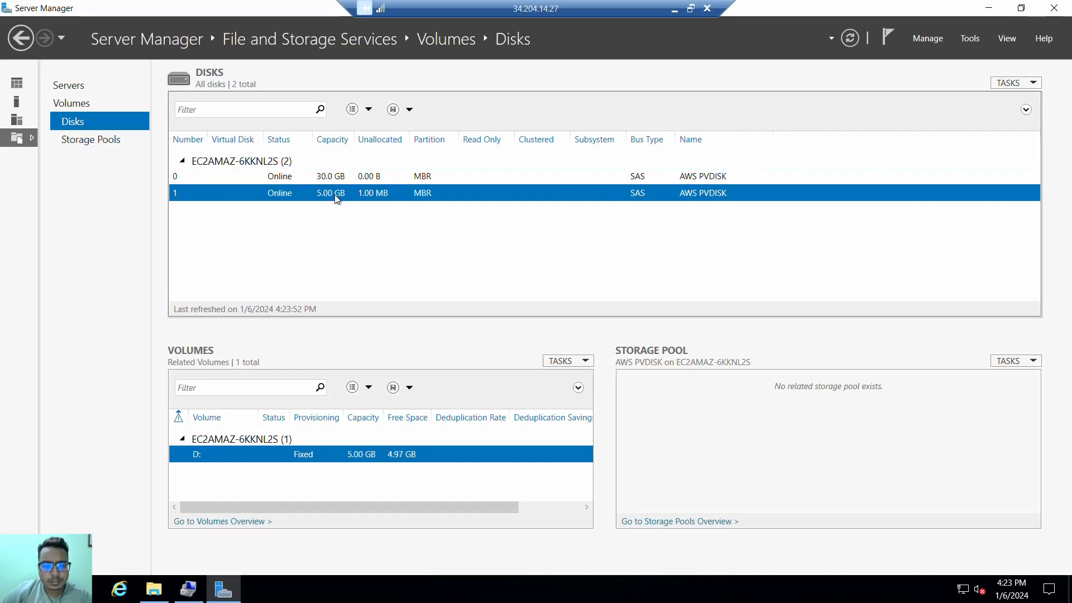
drag(491, 510, 569, 508)
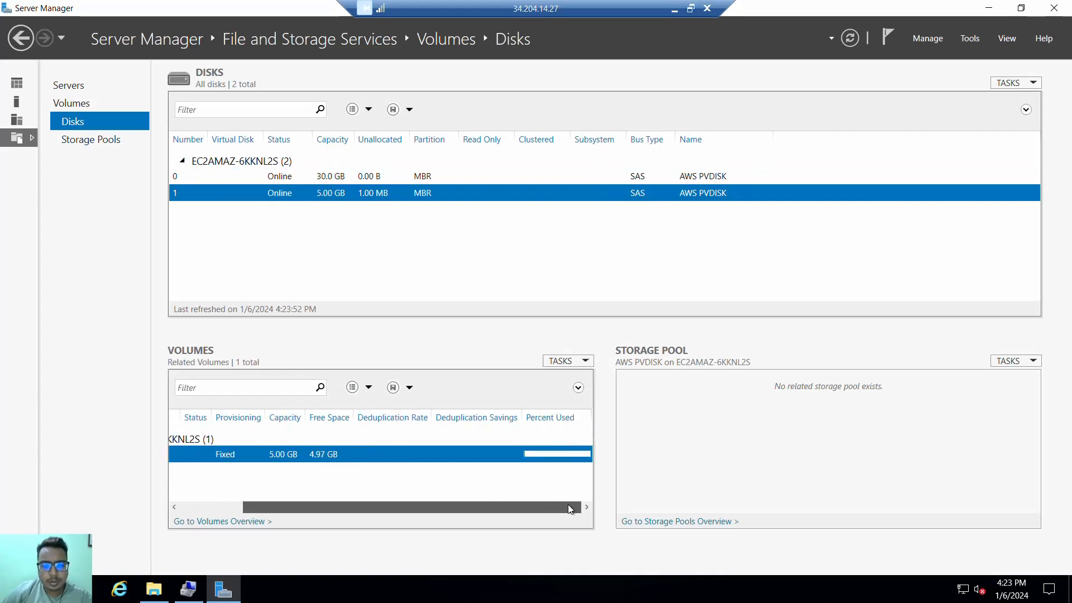
click(991, 7)
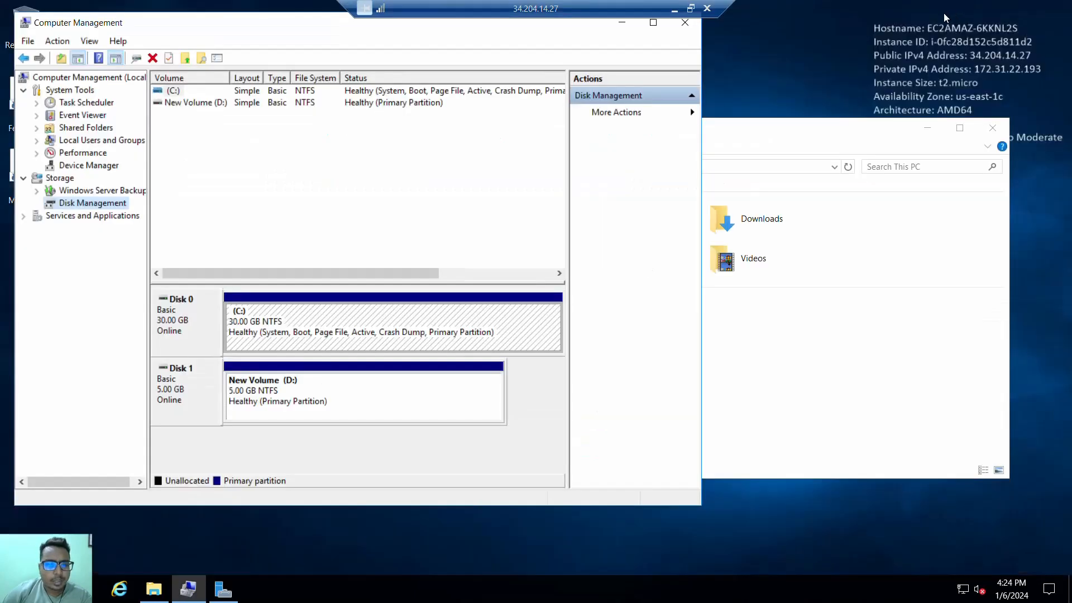
- Clear the volume selection in Disk Management and refresh the remote server's desktop
click(542, 399)
right_click(811, 49)
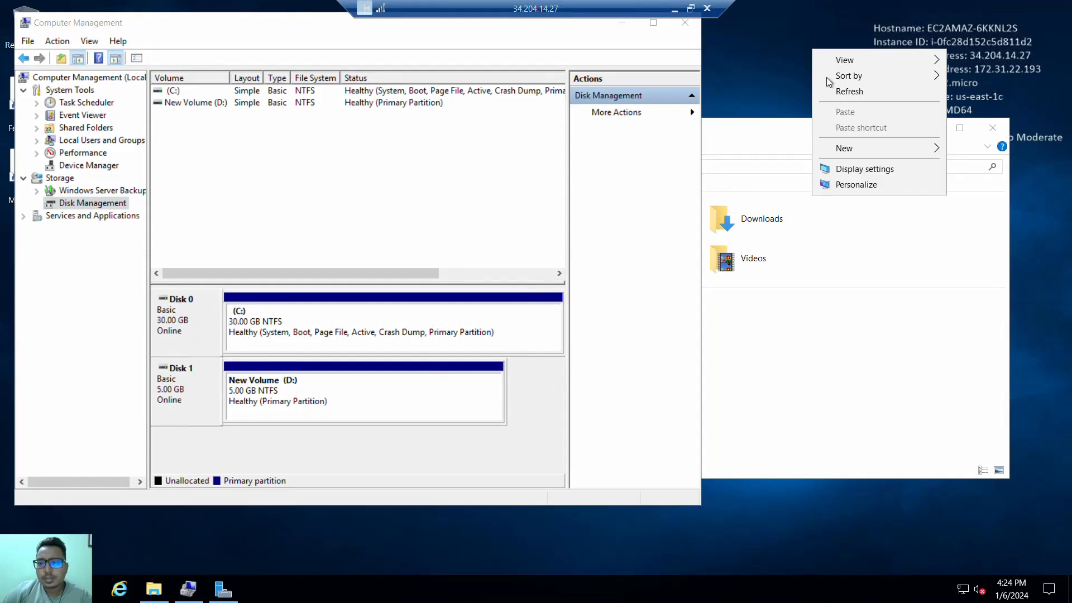
click(836, 92)
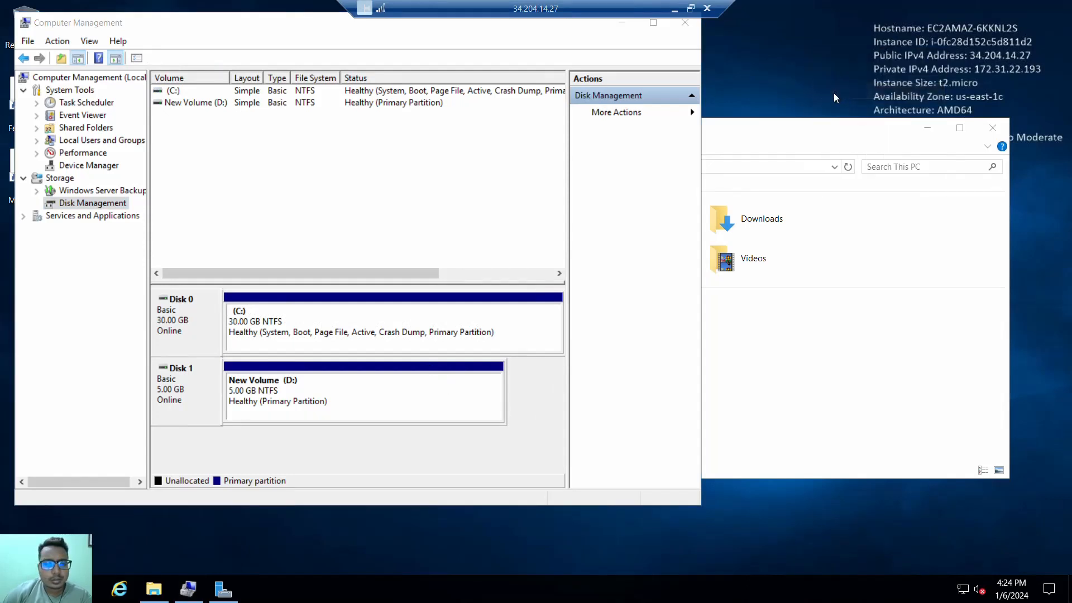
- Reload Disk Management by switching to Windows Server Backup and back, and minimize the Computer Management window
click(92, 192)
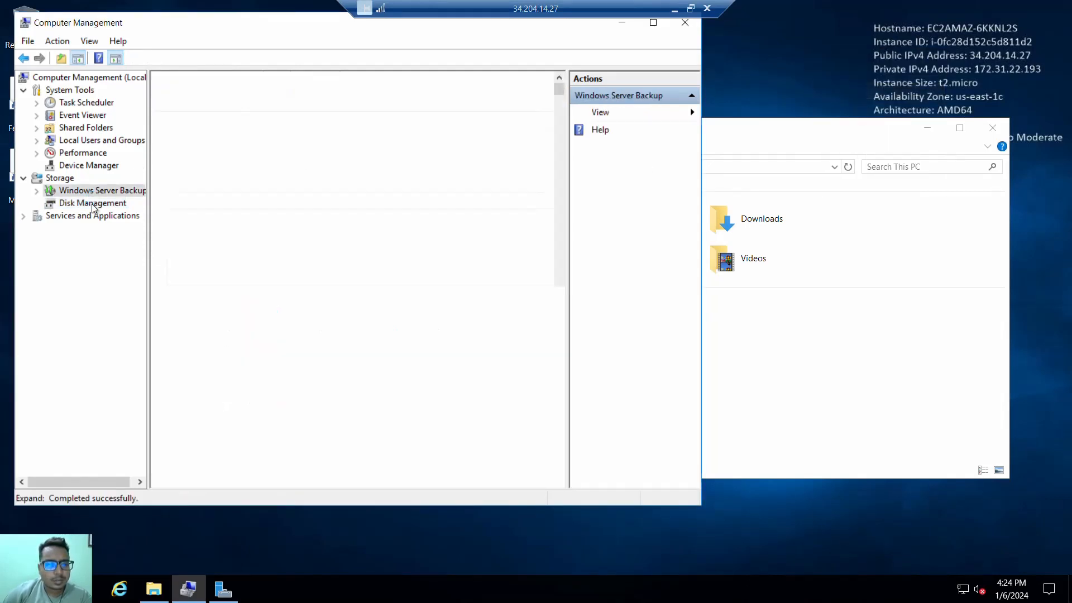
click(93, 204)
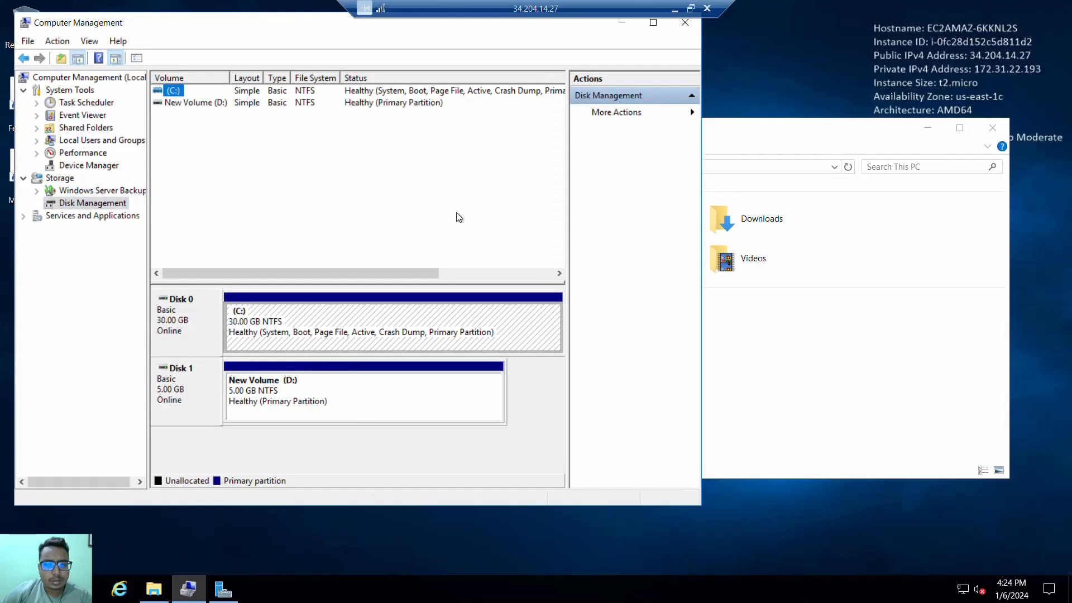
drag(262, 24, 353, 60)
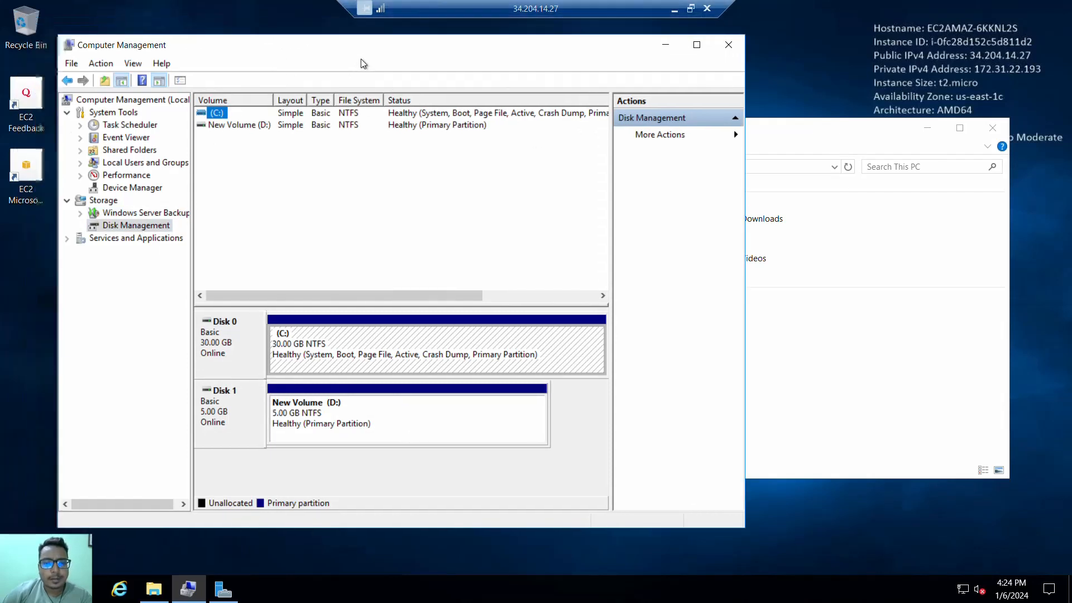
click(712, 59)
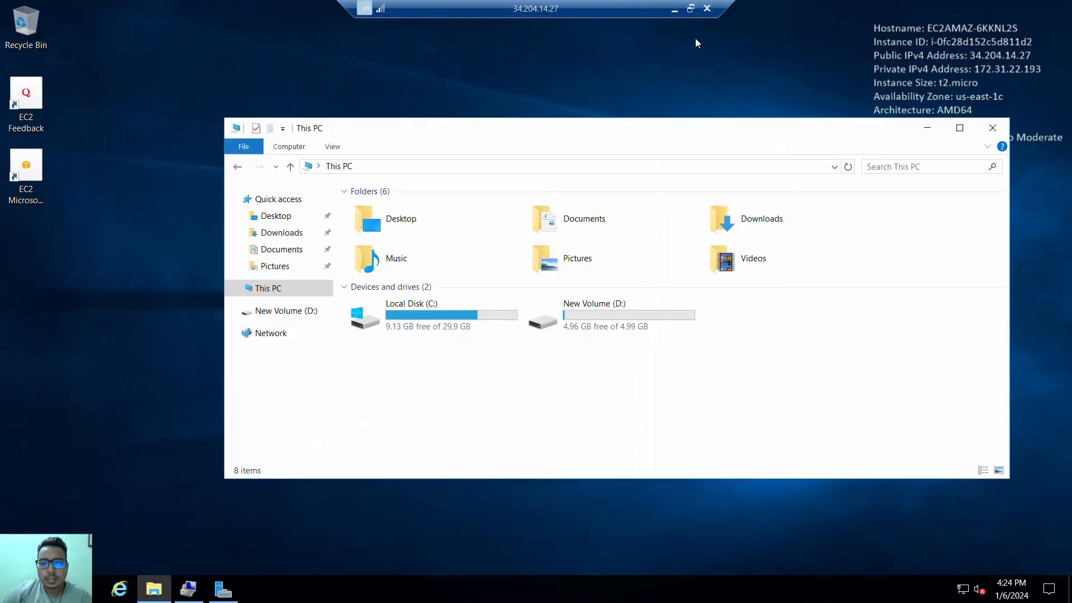
- Switch from the remote Windows session to the Ubuntu terminal and check the /data filesystem's size with df -kh
click(674, 8)
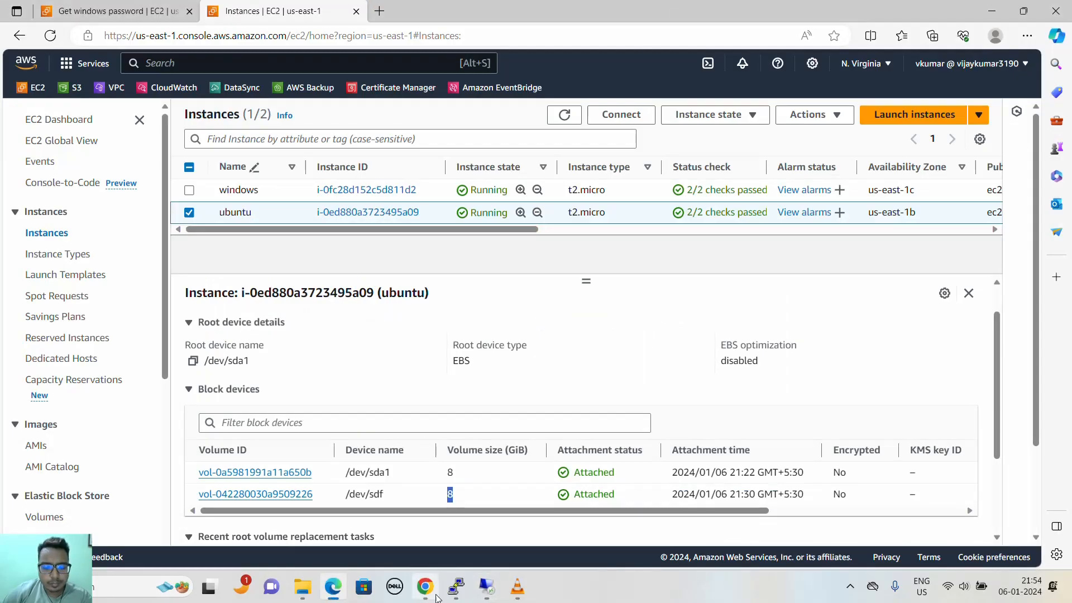
click(460, 596)
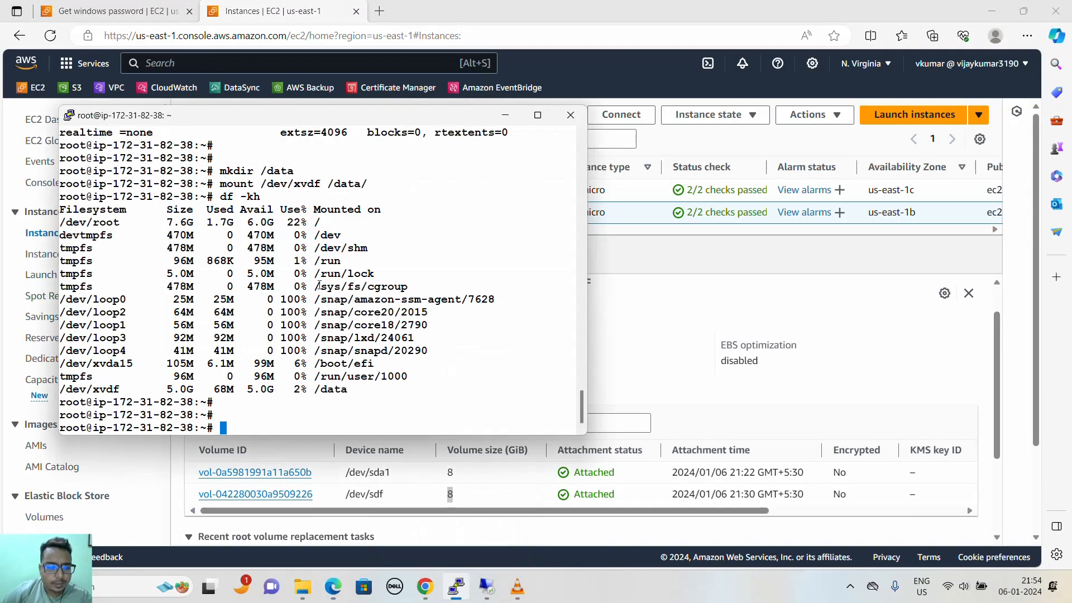
key(Up)
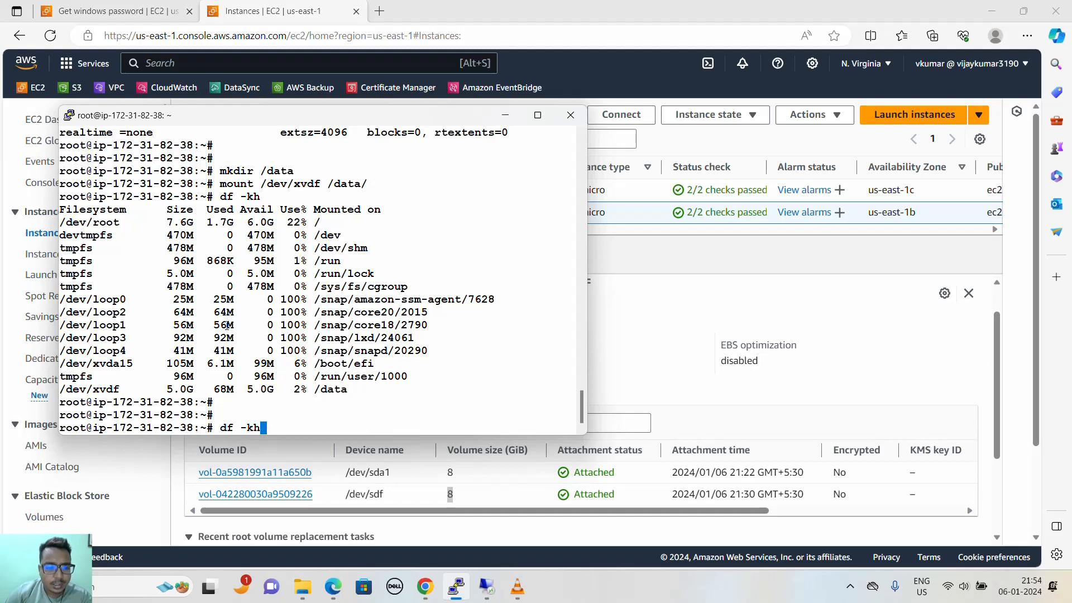
key(Return)
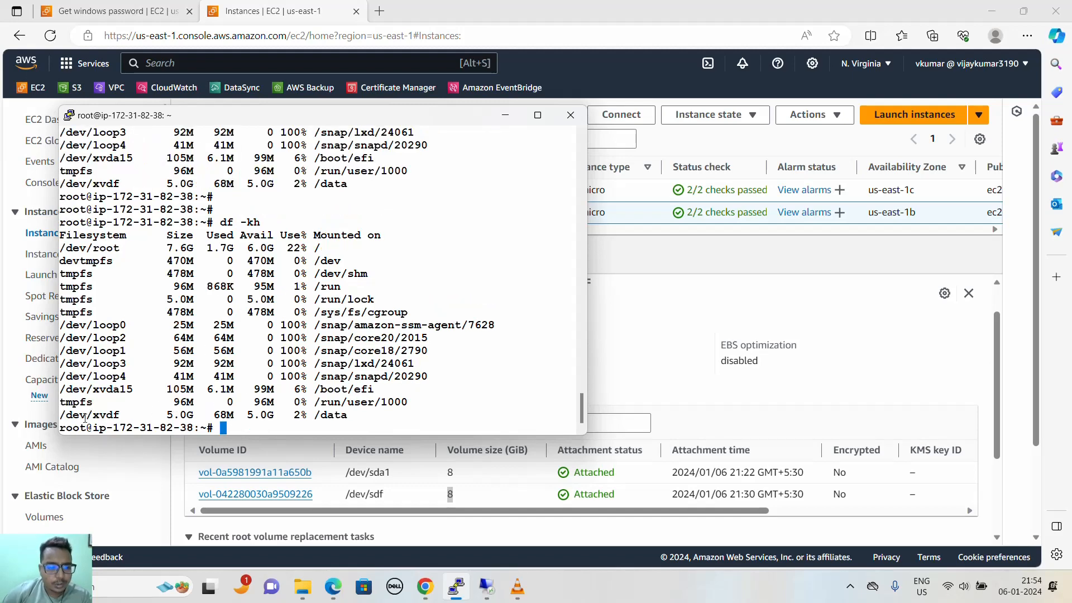
drag(60, 414, 347, 414)
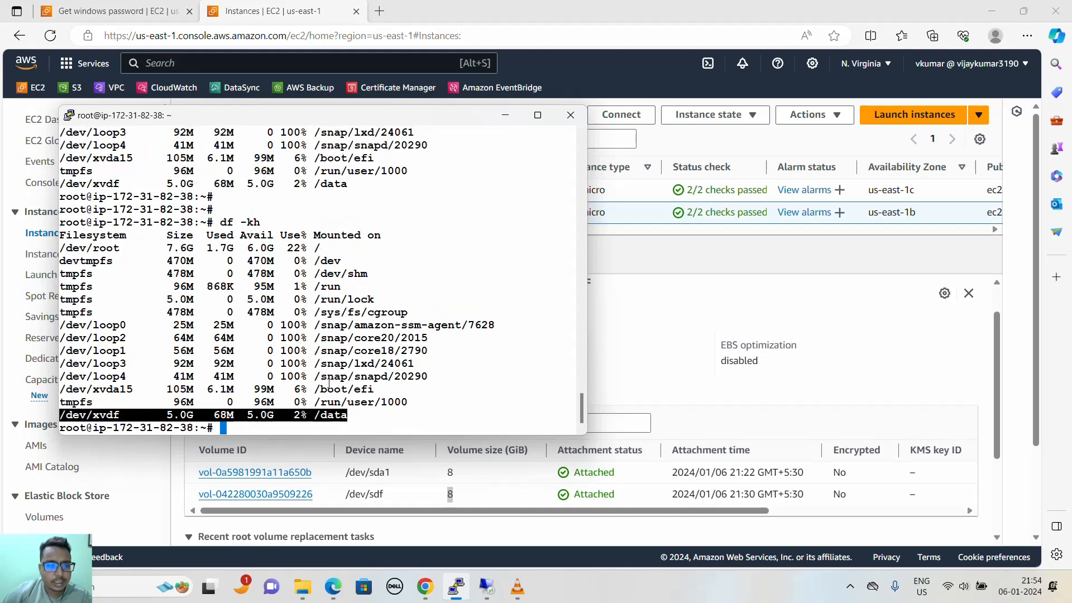
- List the Ubuntu server's disks with fdisk -l and inspect the /dev/xvdf entry
text(mount /dev/xvdf /data/)
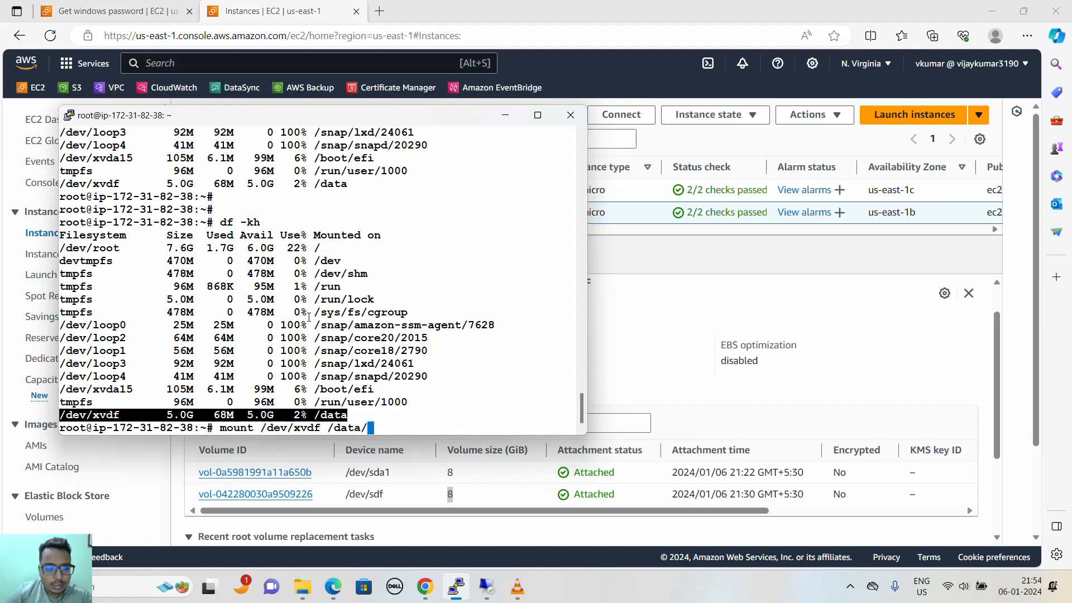
key(Up)
key(Up)
key(Up)
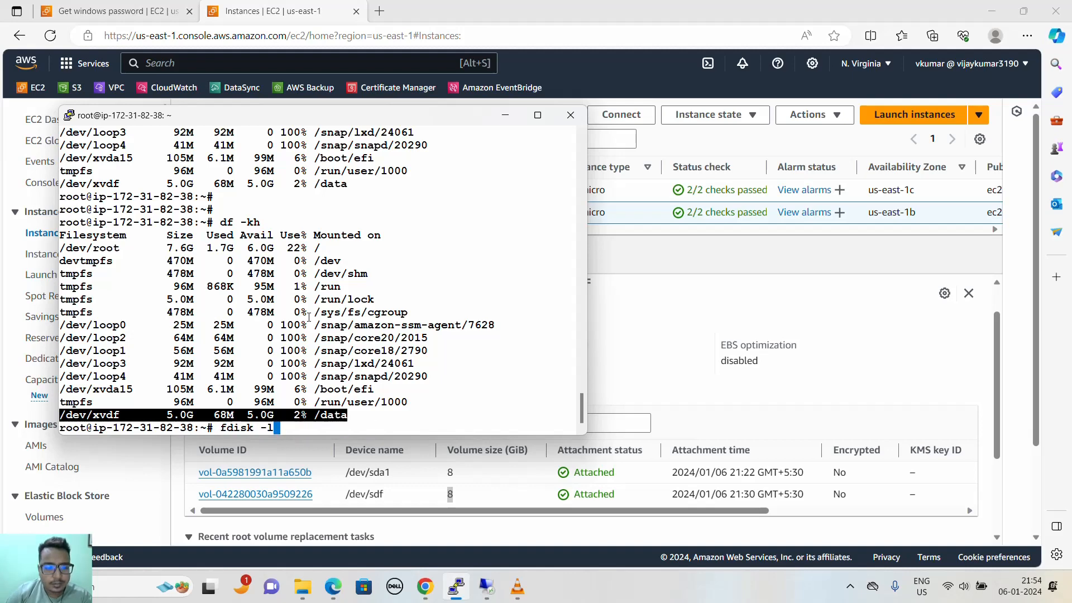
key(Return)
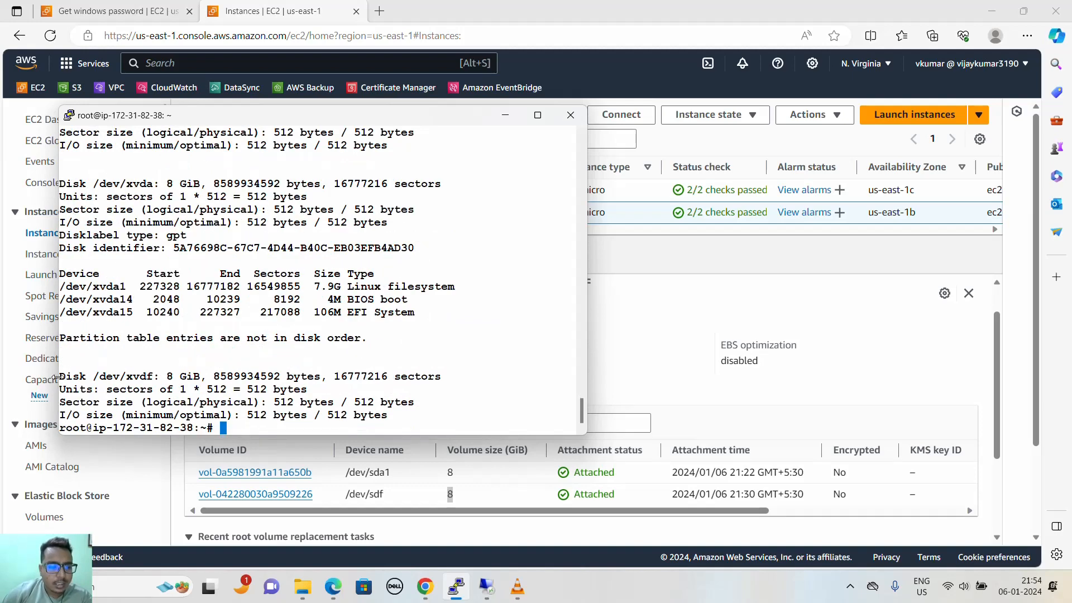
drag(59, 376, 395, 414)
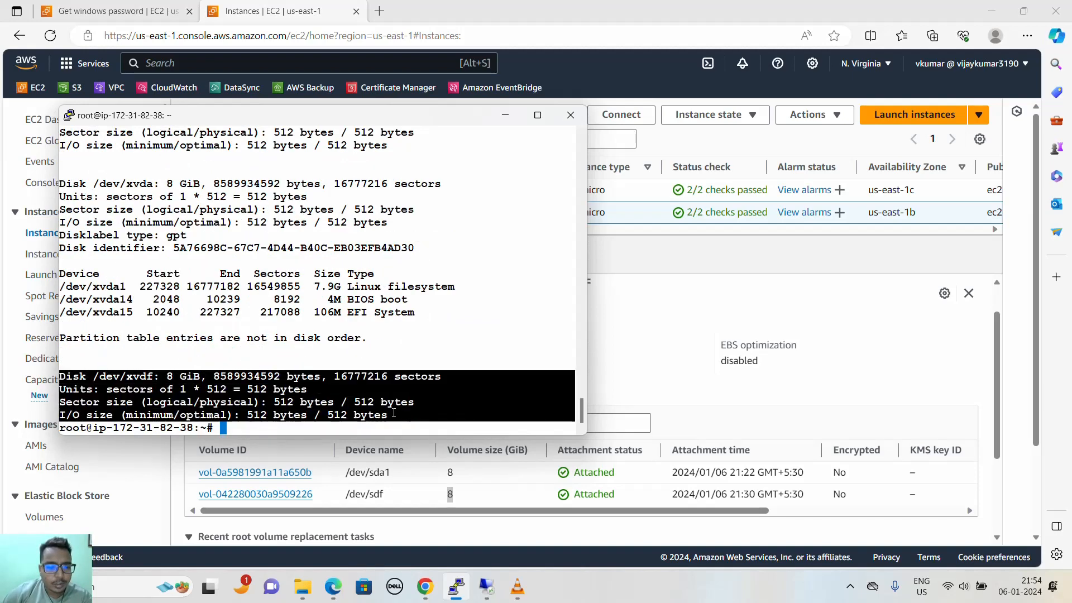
- Compare the /dev/xvdf disk size in the earlier fdisk -l output with the latest output
scroll(389, 332, up, 15)
scroll(389, 332, up, 10)
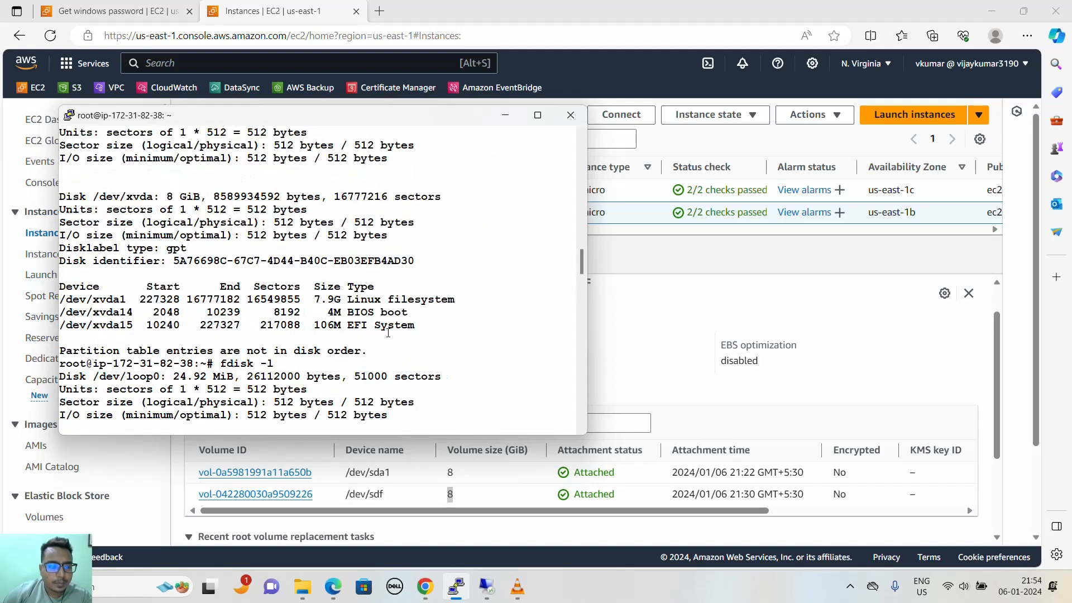
scroll(383, 335, down, 15)
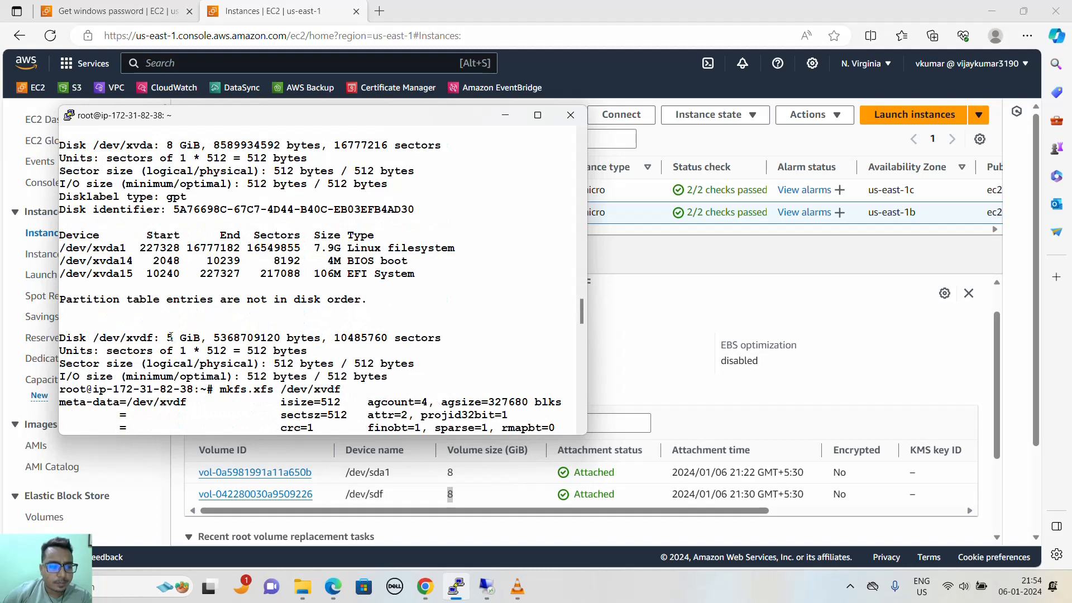
drag(61, 338, 381, 381)
scroll(375, 353, down, 20)
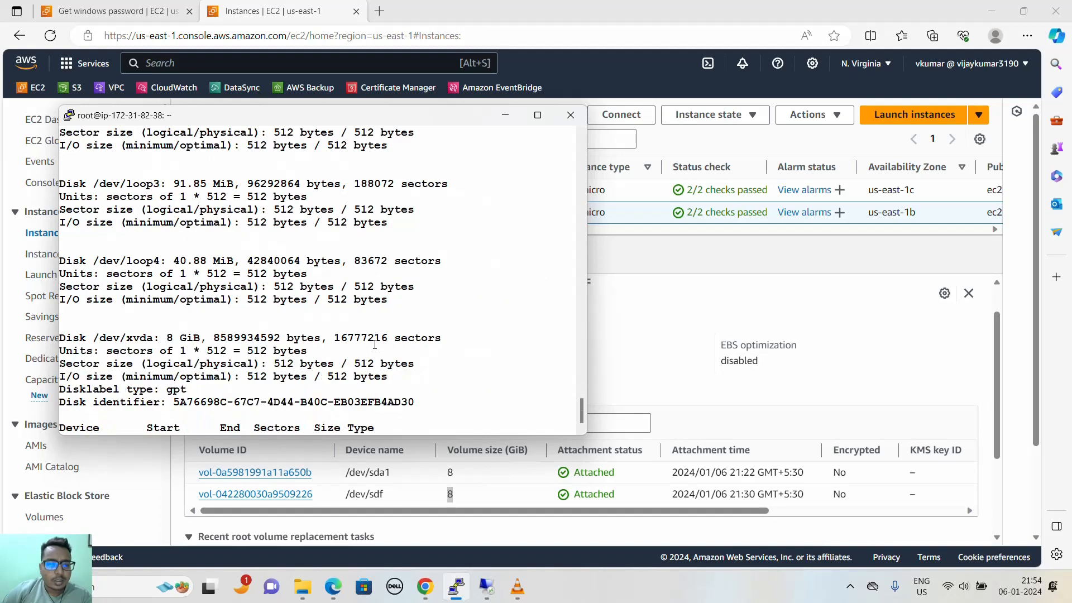
drag(60, 376, 291, 377)
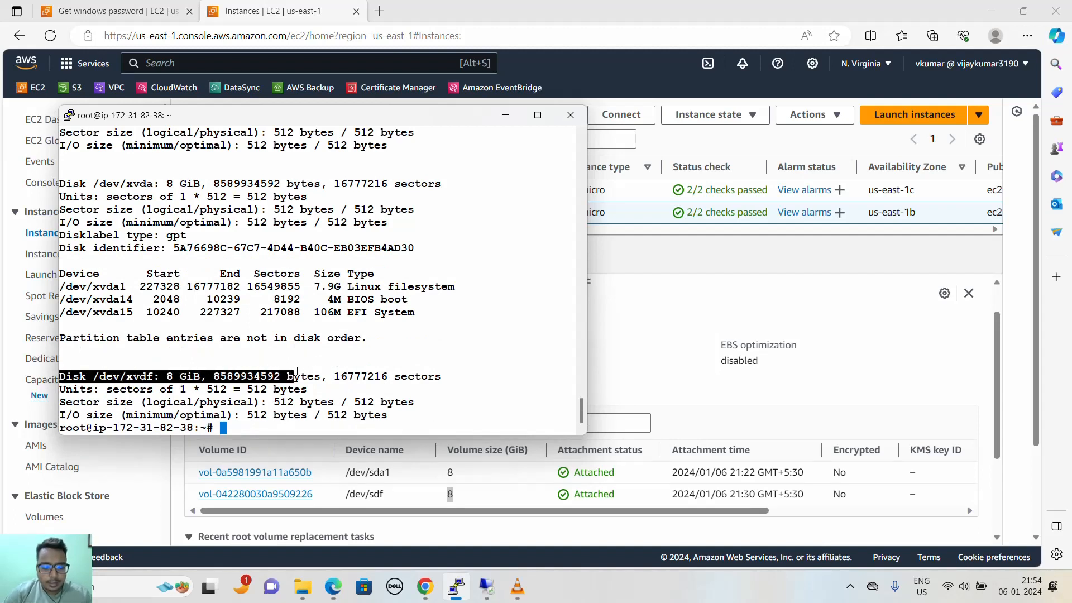
- Run df -kh again and inspect the /dev/xvdf line mounted on /data
text(df )
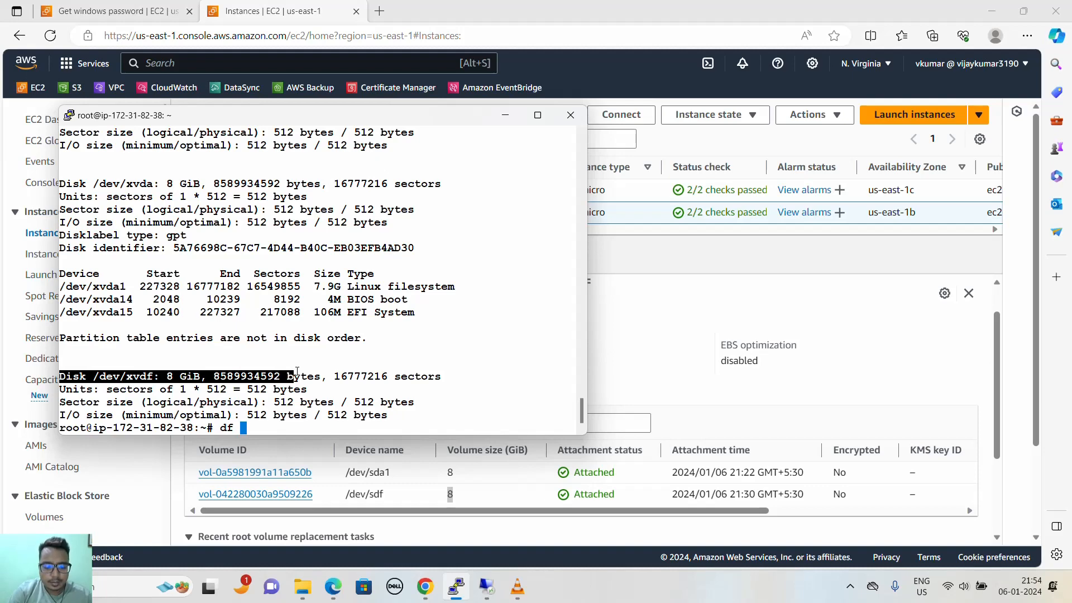
text(-kh)
key(Return)
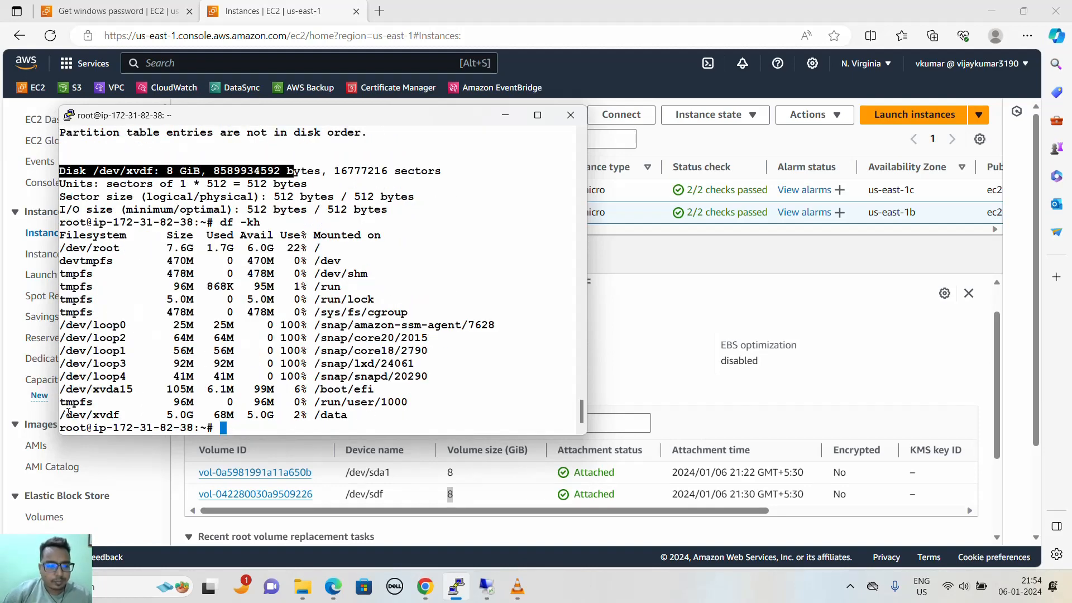
drag(62, 414, 347, 414)
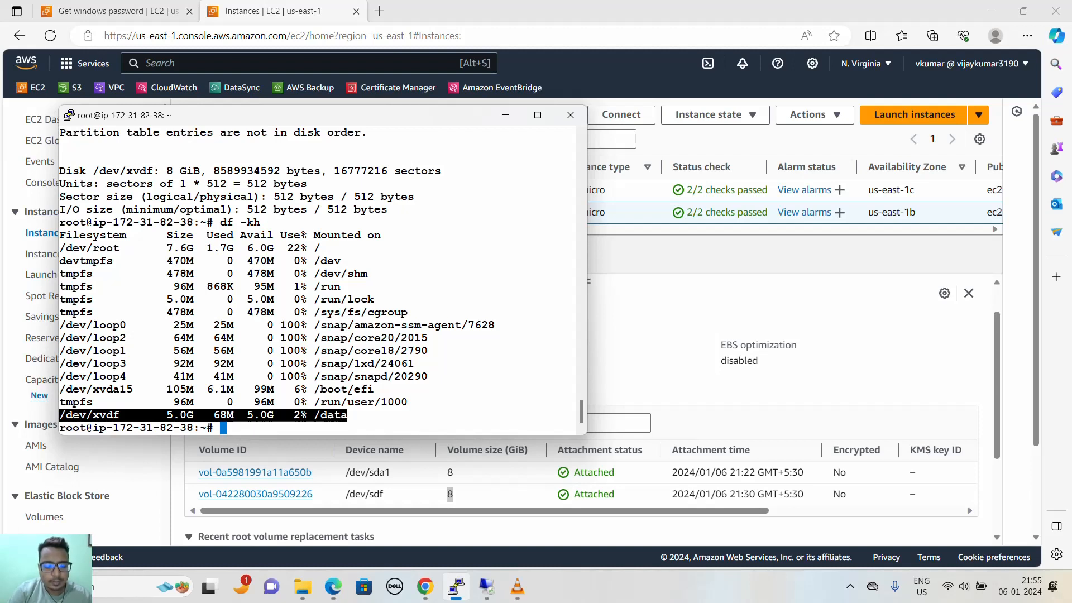
- Run blkid and look up the filesystem type of /dev/xvdf
text(b)
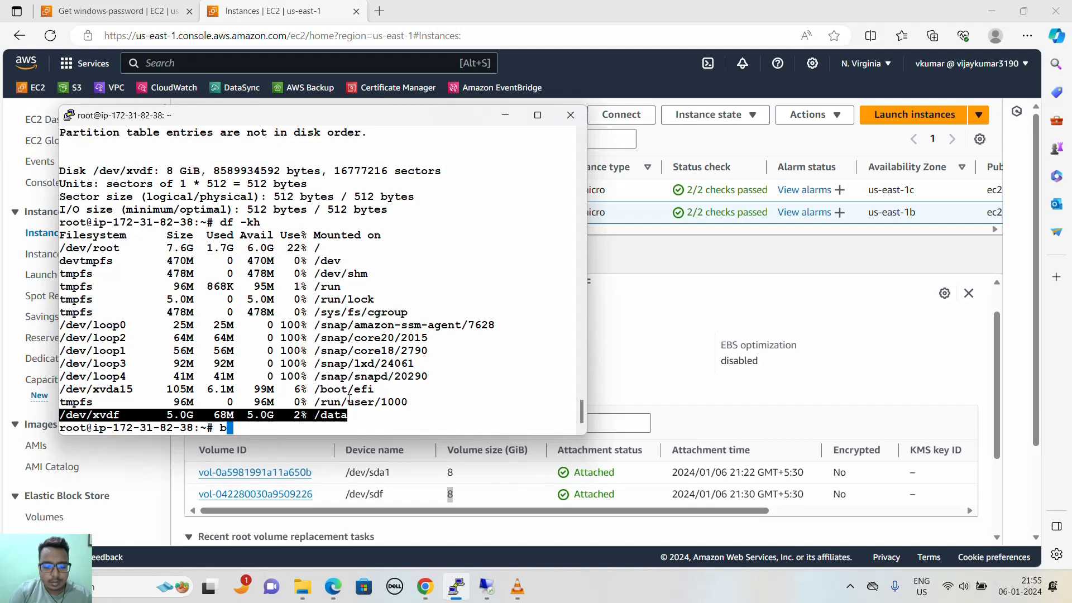
text(lkid)
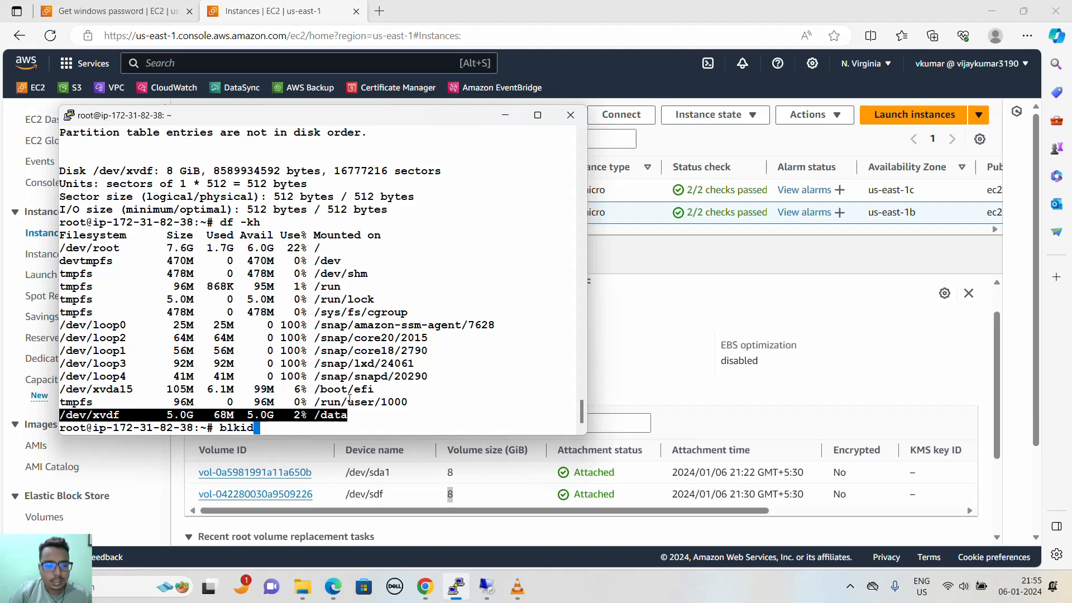
key(Return)
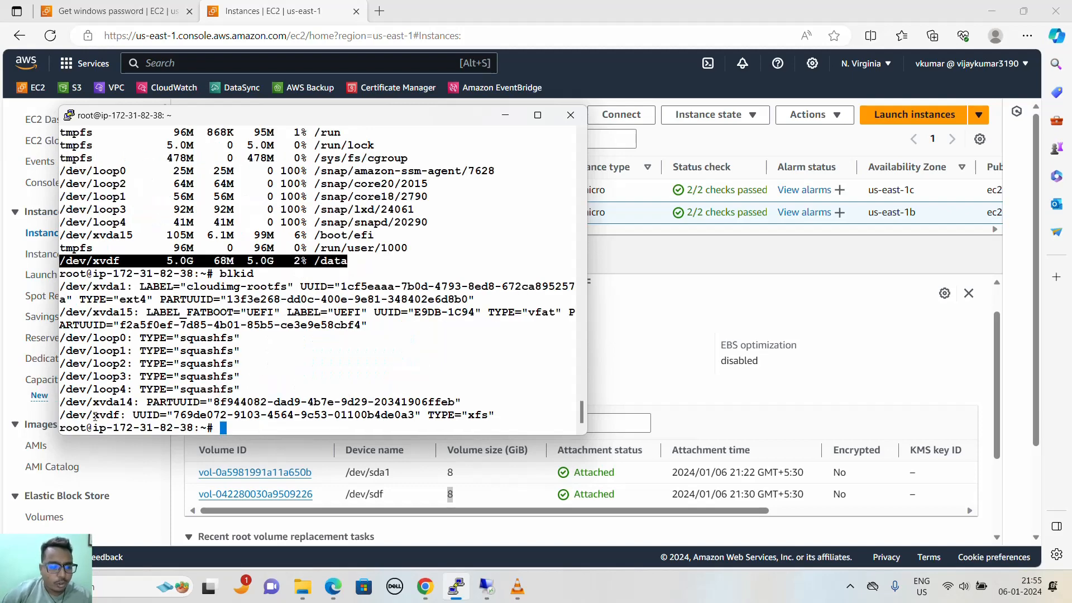
drag(59, 414, 461, 415)
click(489, 426)
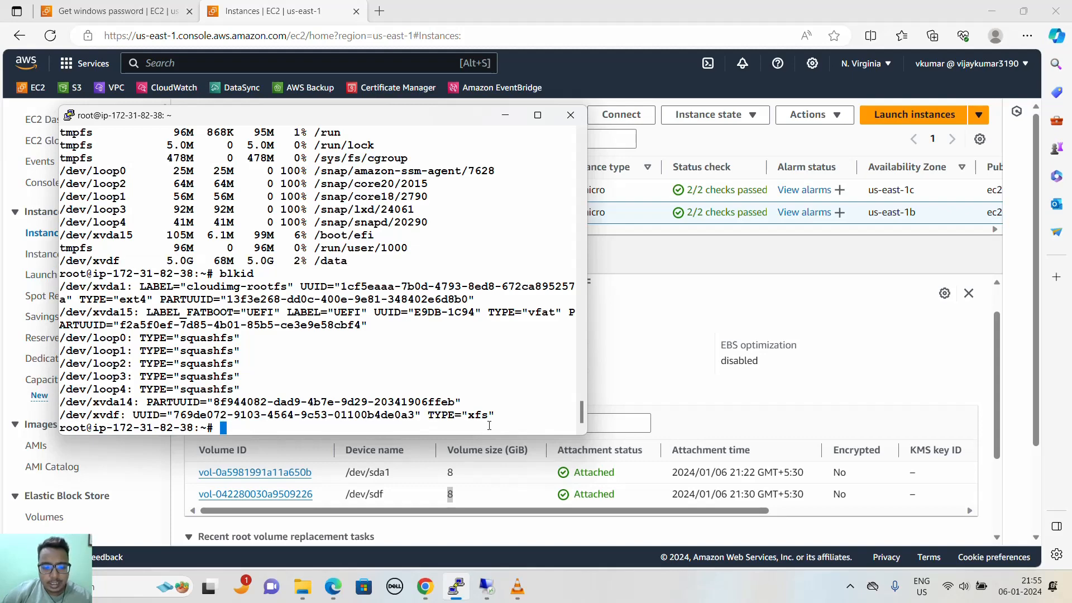
- Grow the XFS filesystem on the enlarged disk by running xfs_growfs /dev/xvdf
double_click(477, 414)
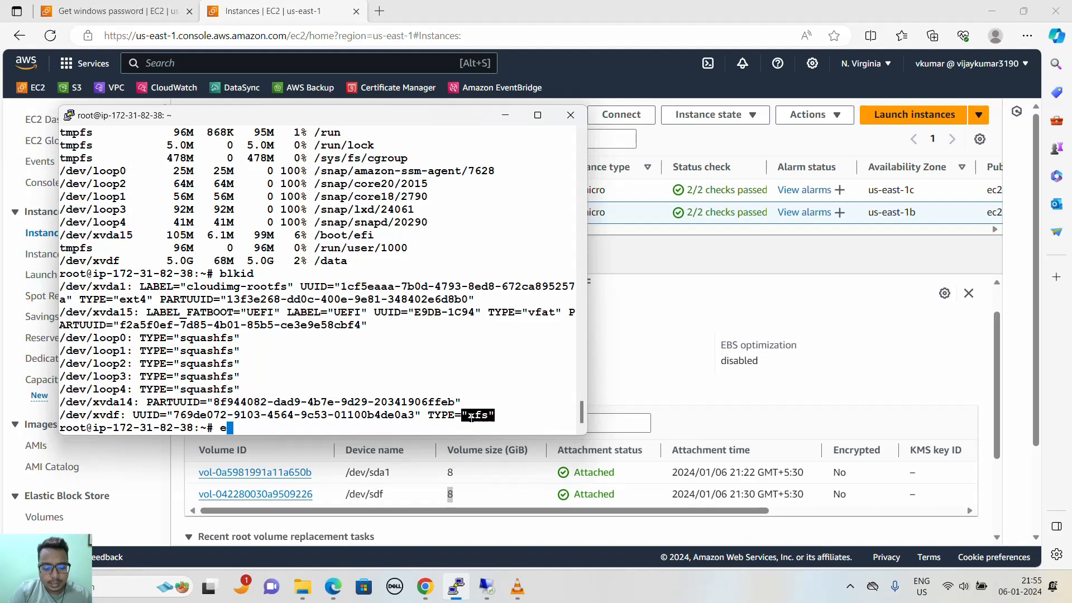
right_click(470, 417)
text(_growfs)
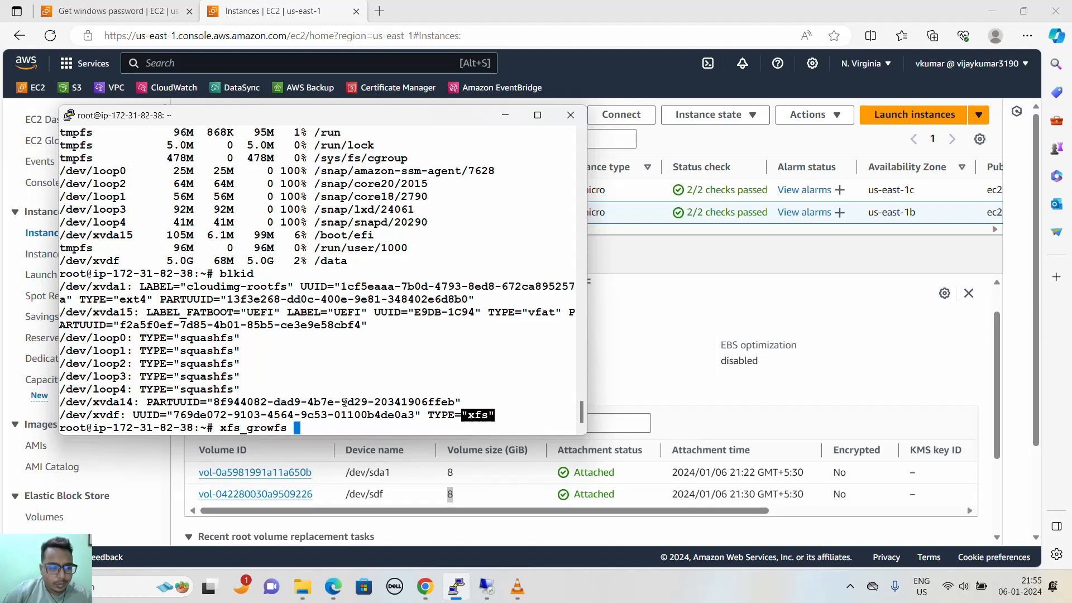
double_click(101, 416)
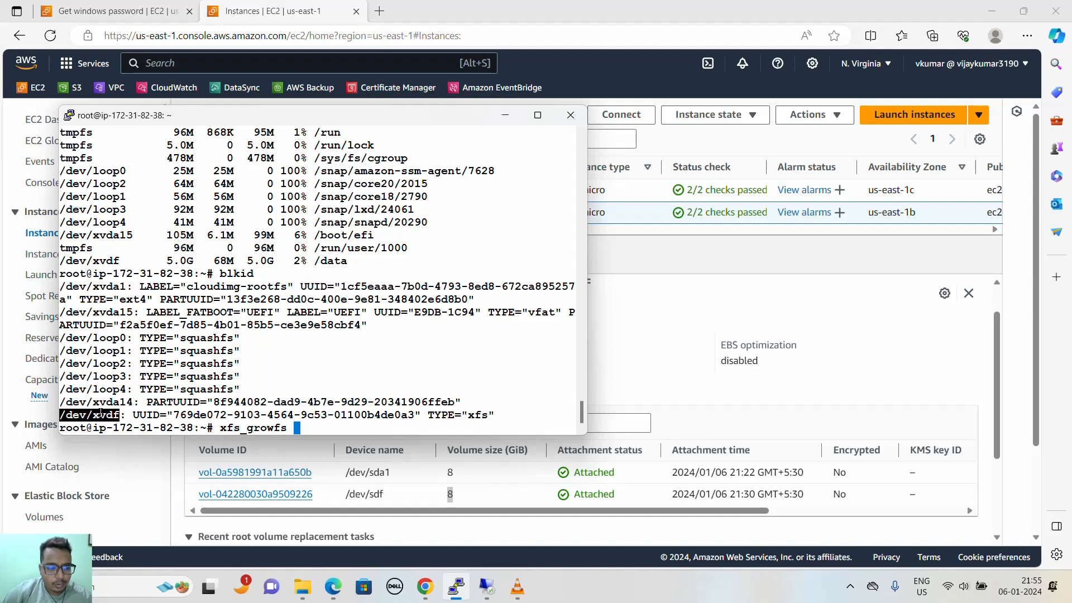
right_click(282, 353)
key(Return)
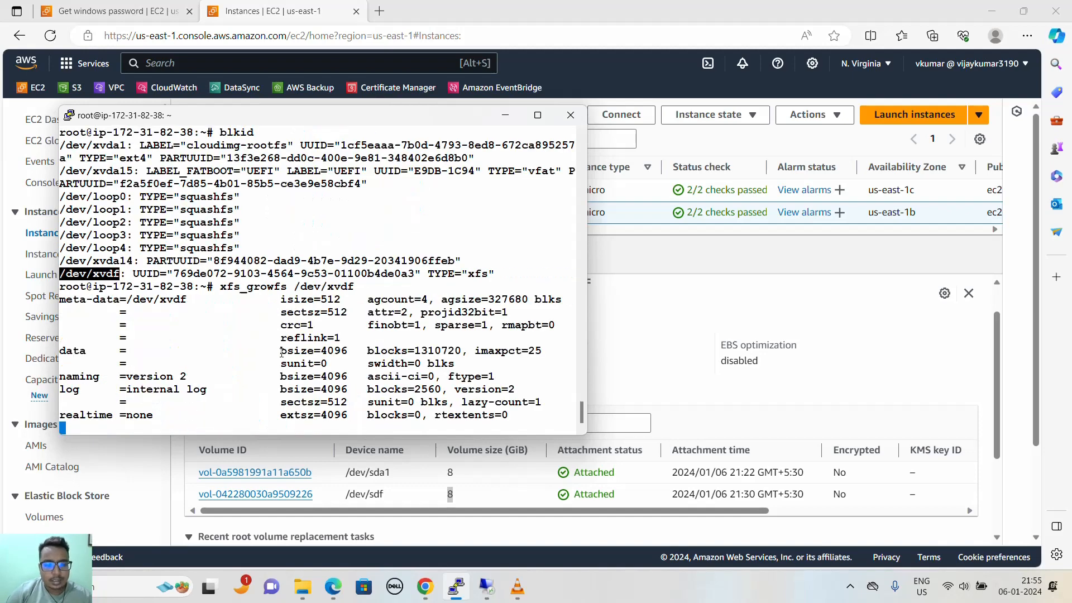
- Verify the size of the grown /data filesystem by running df -kh and inspecting the /dev/xvdf line
text(df -kh)
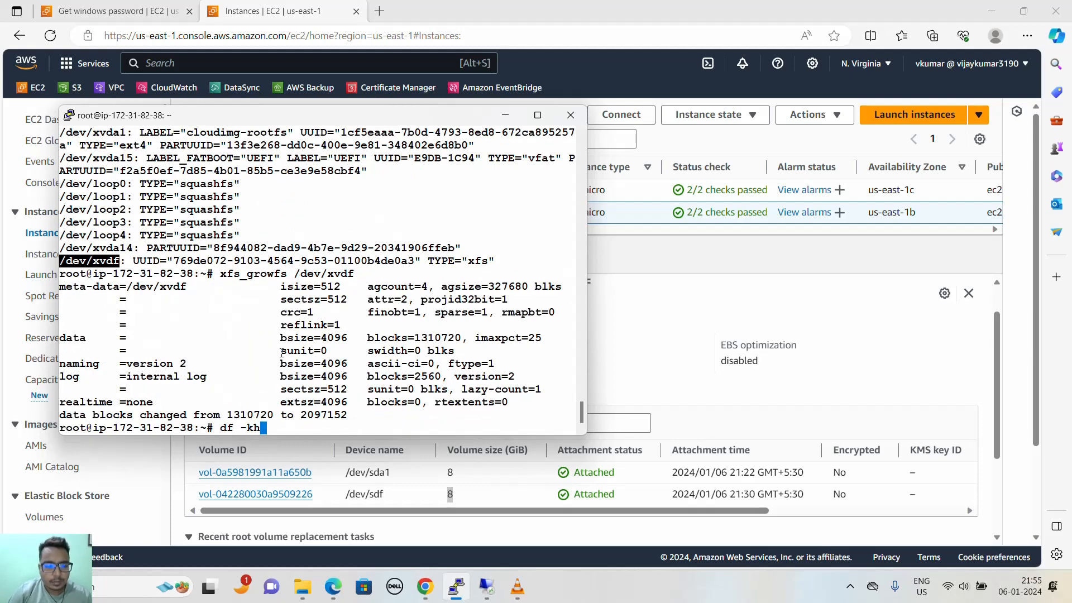
key(Return)
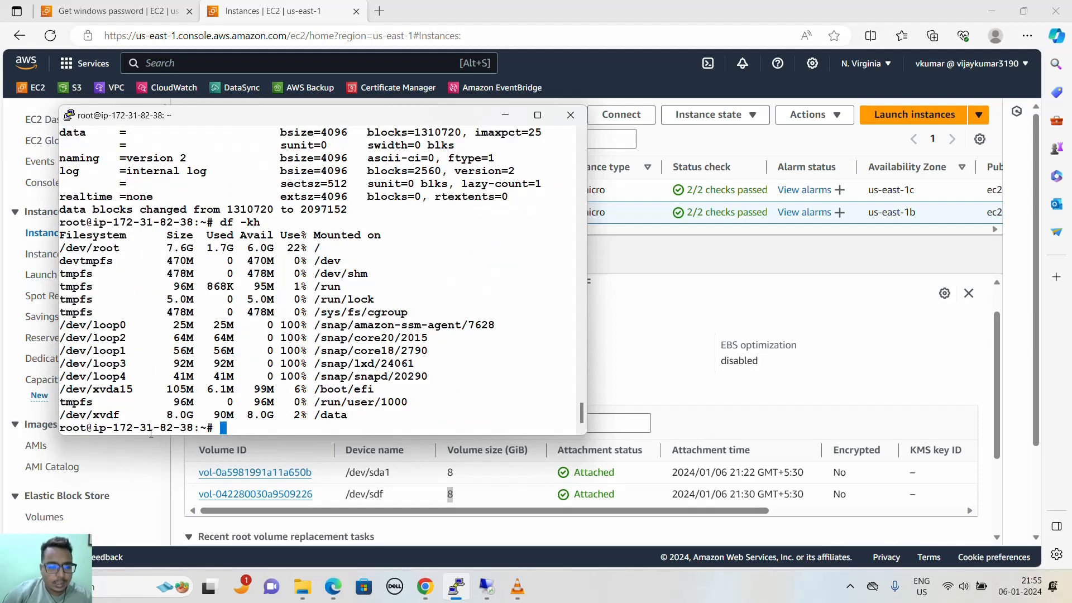
drag(59, 413, 338, 413)
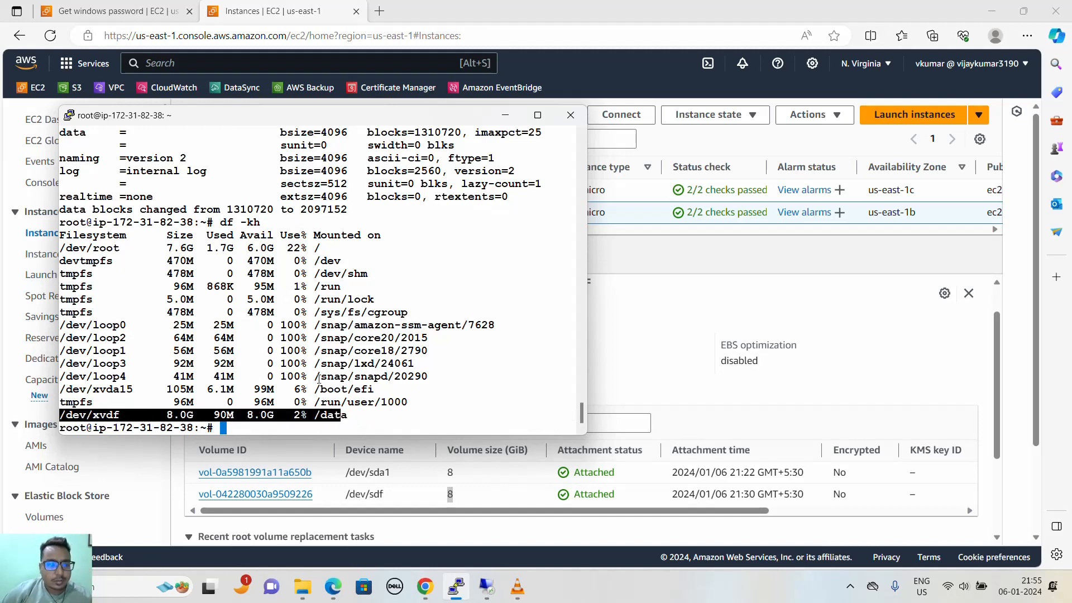
scroll(321, 391, up, 3)
scroll(312, 368, down, 3)
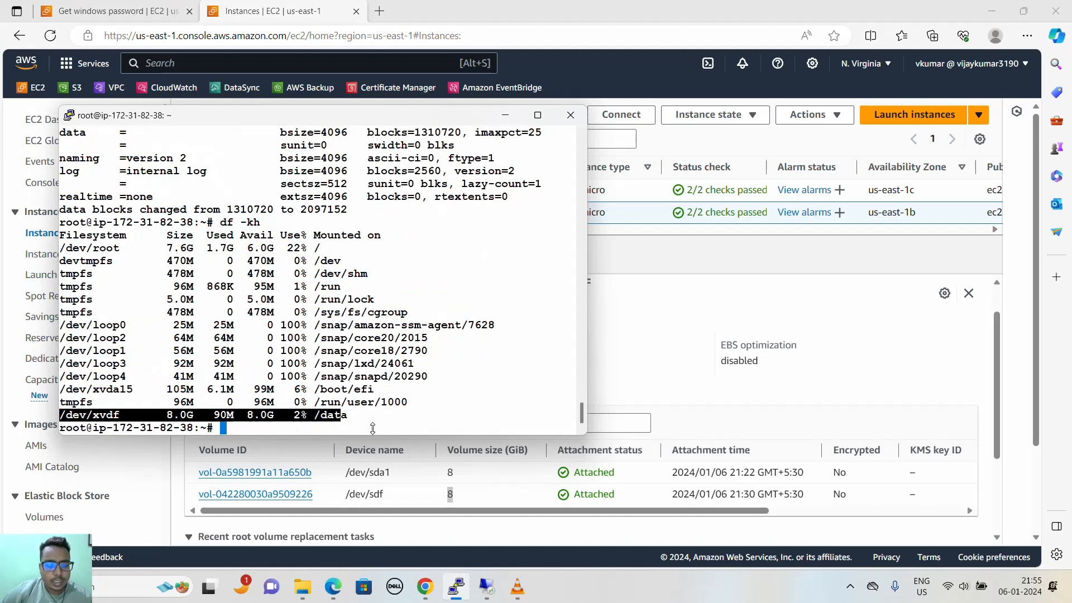
click(367, 416)
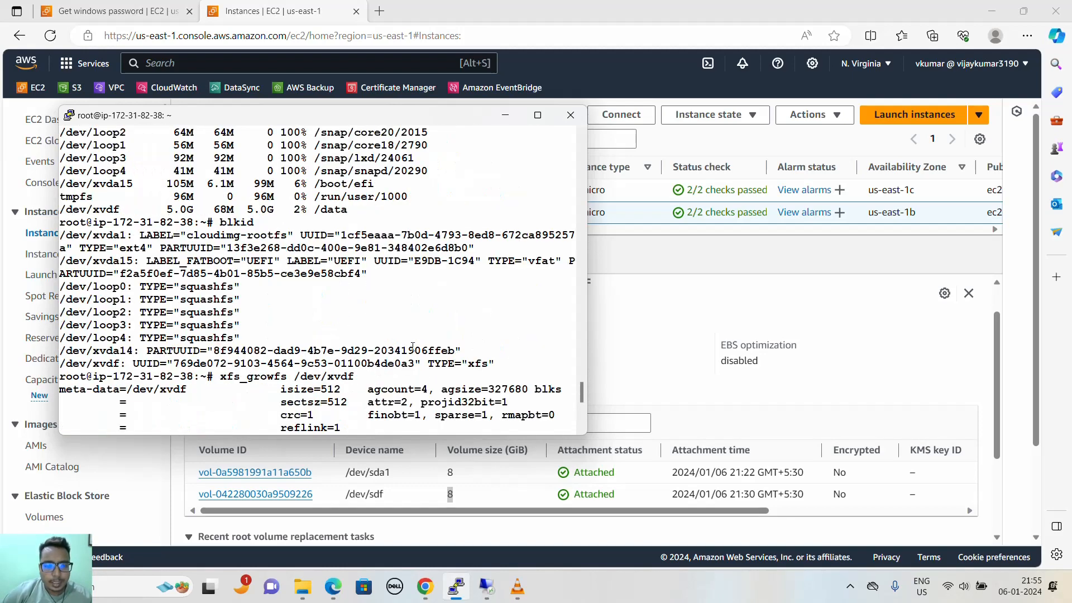
- Review the filesystem type of /dev/xvdf in the blkid output and the xfs_growfs results below it
double_click(475, 364)
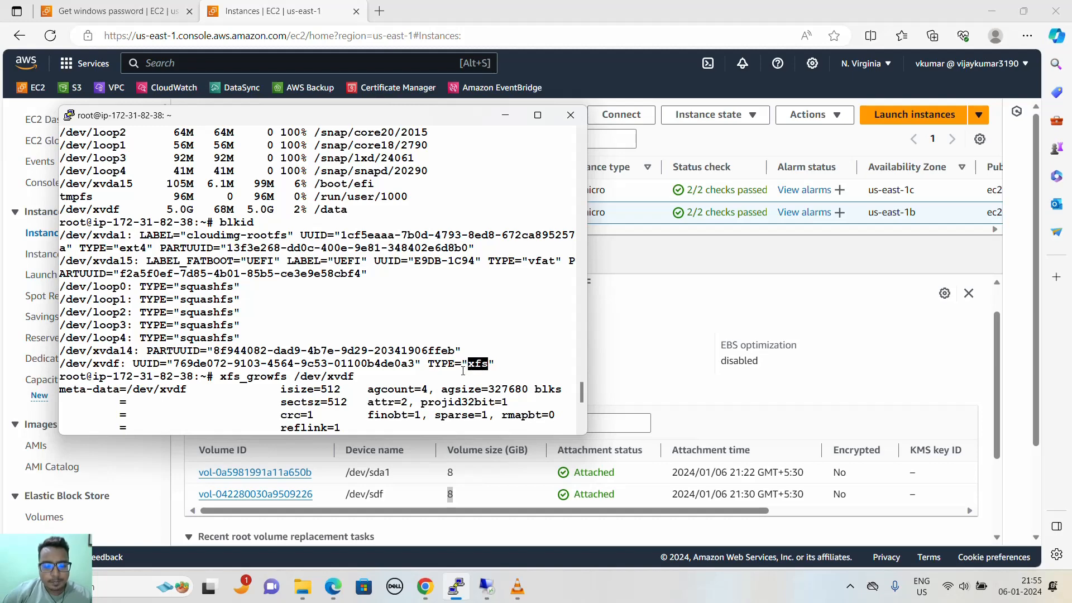
scroll(462, 372, down, 5)
scroll(455, 371, up, 4)
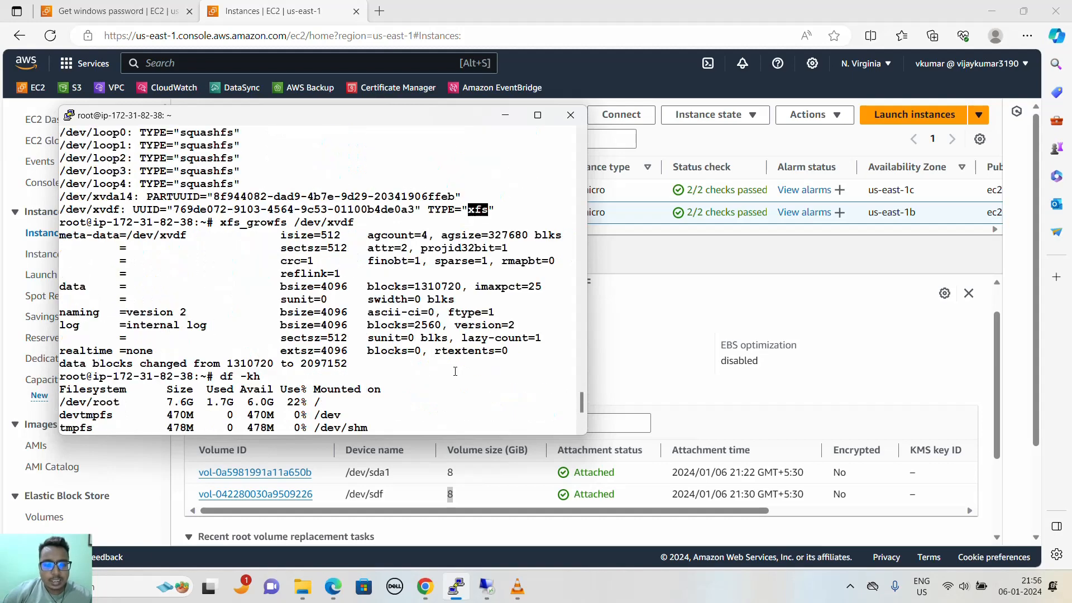
- Compose the command resize2fs /dev/xvdf at the prompt and discard it without running it
scroll(455, 371, down, 4)
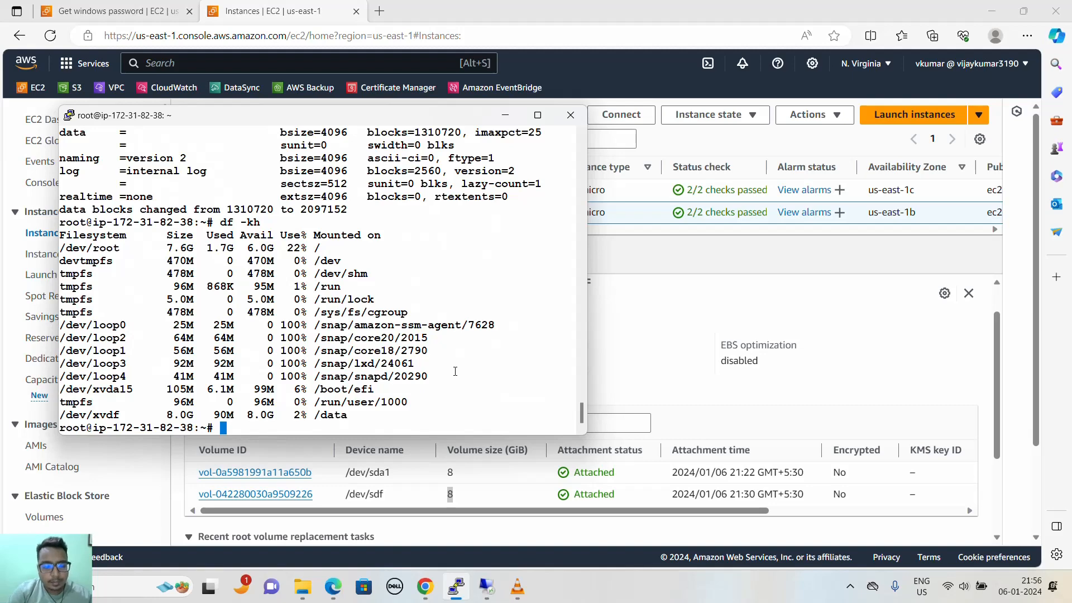
text(resize)
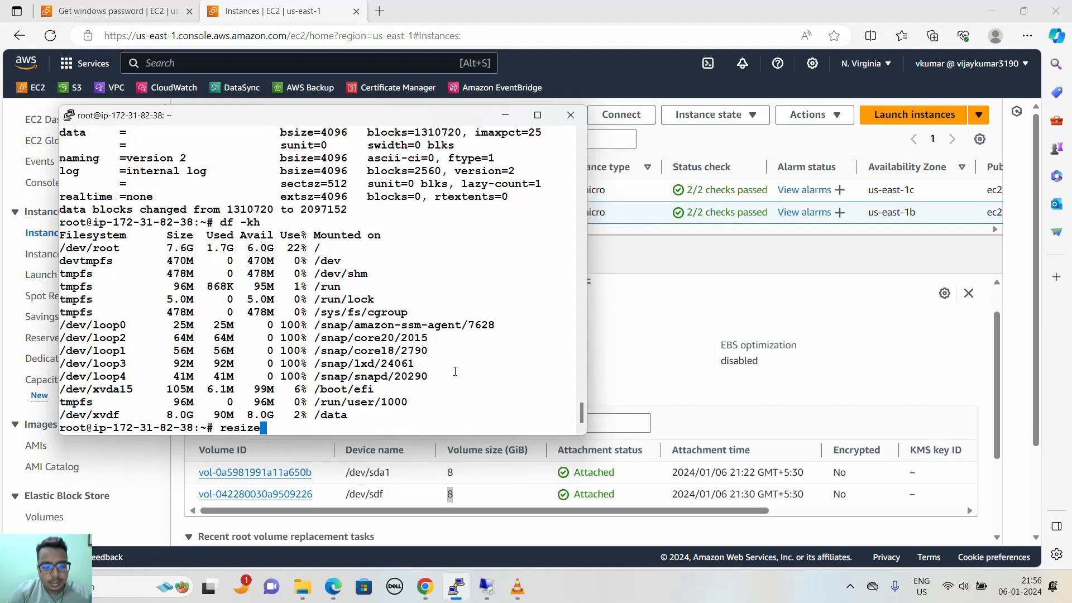
text(2fs)
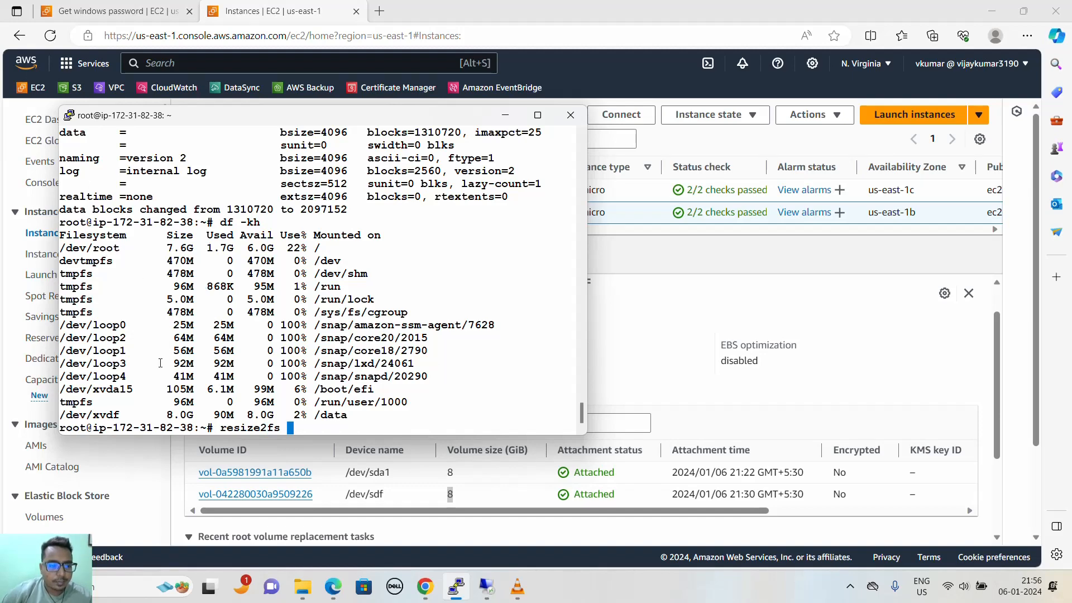
scroll(254, 285, up, 4)
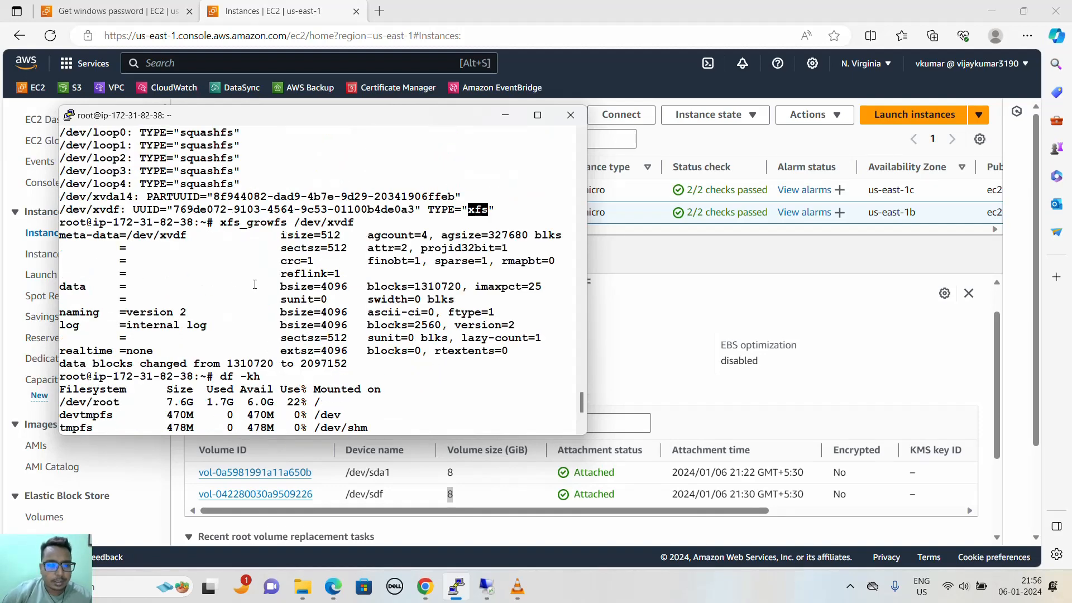
double_click(112, 215)
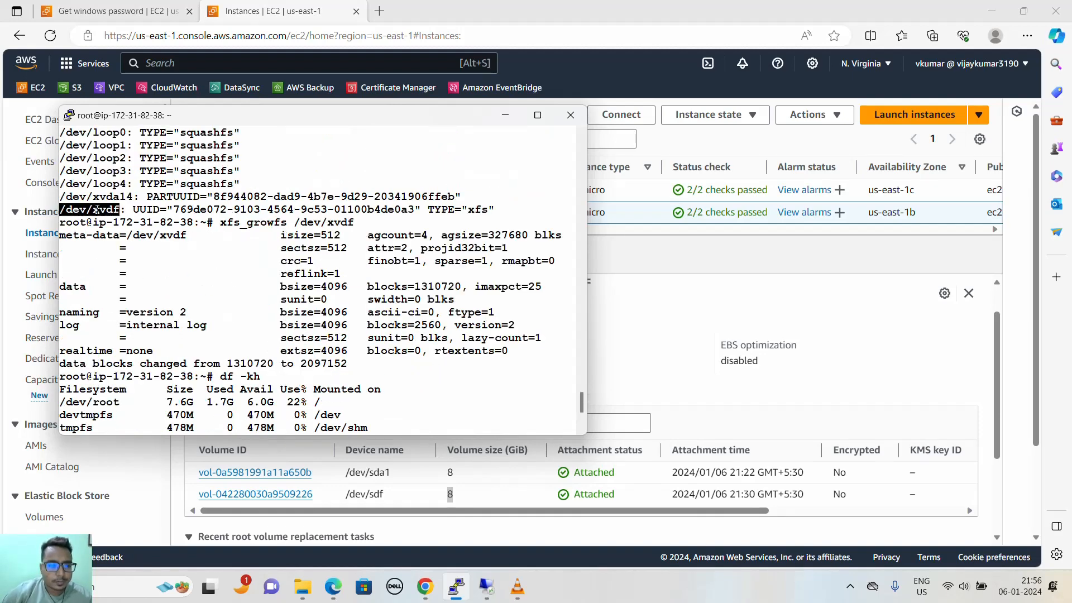
right_click(333, 314)
drag(221, 427, 344, 427)
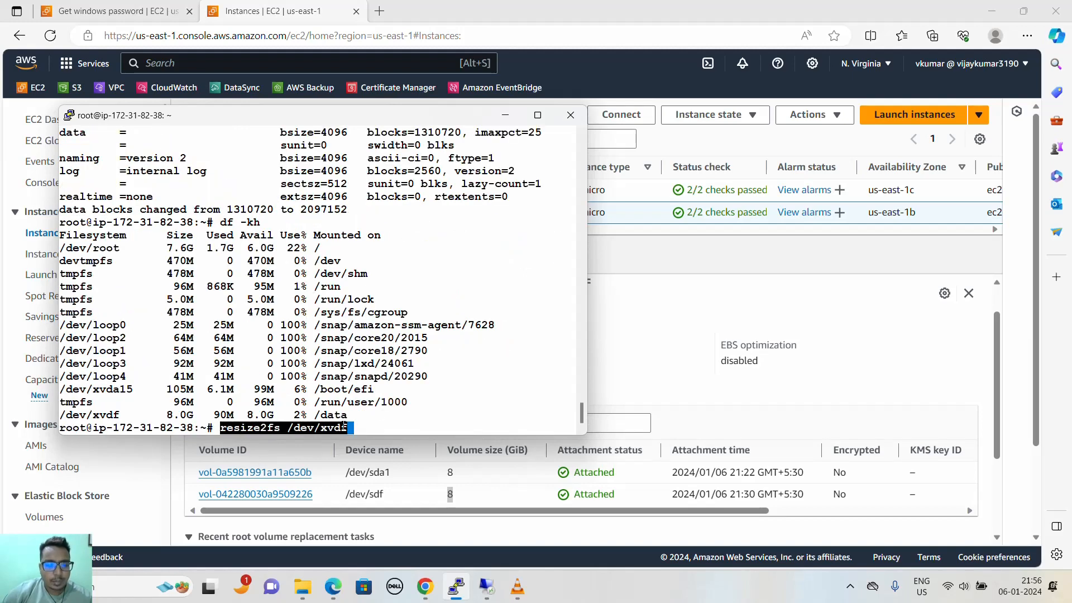
click(411, 366)
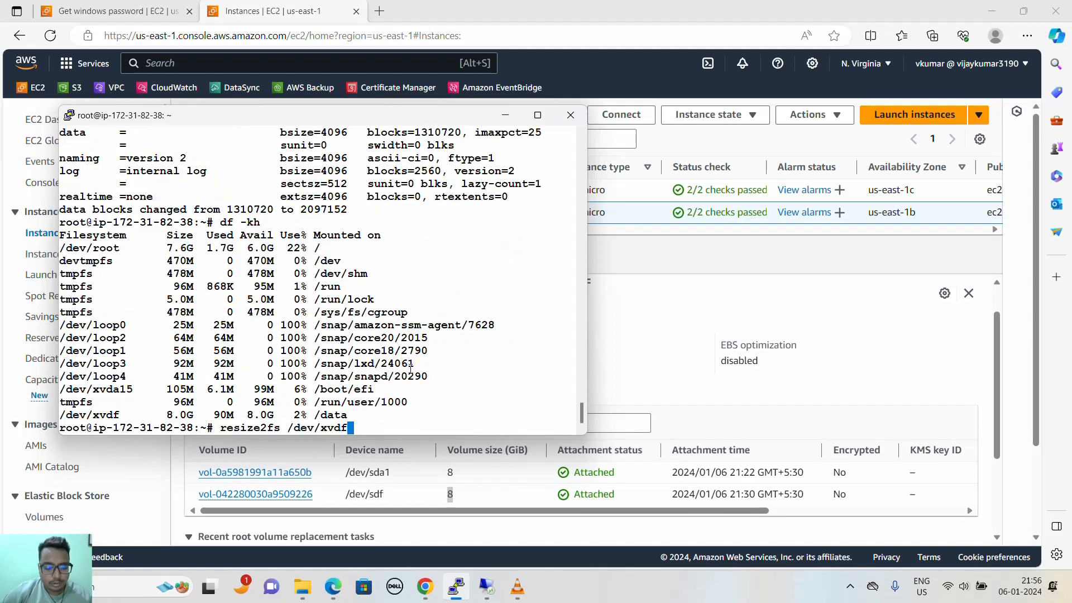
key(ctrl+c)
key(ctrl+c)
key(ctrl+c)
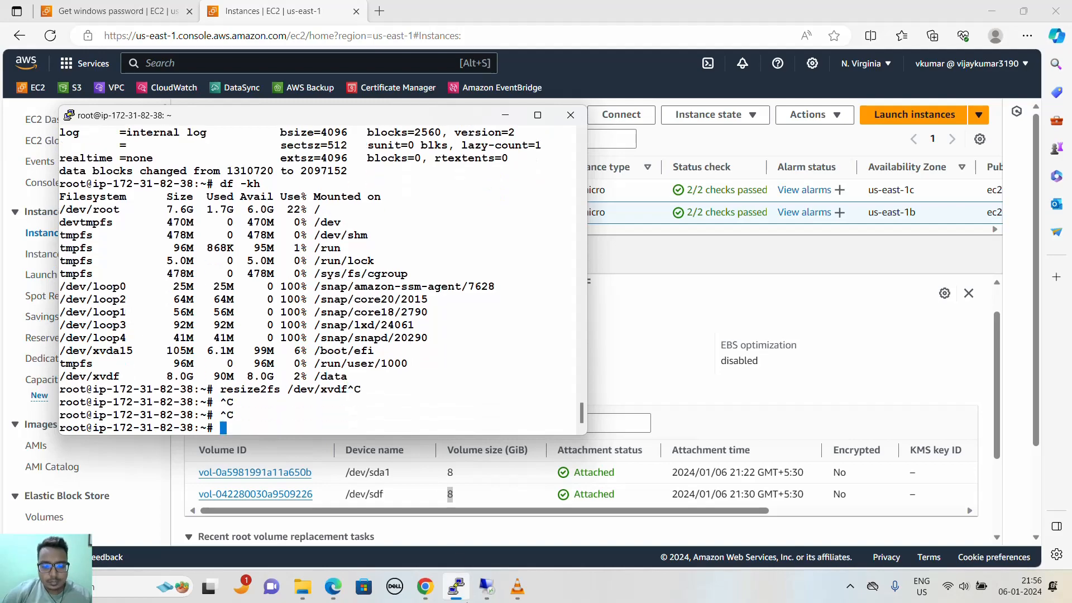
- Switch to the Windows instance's remote desktop session and refresh its desktop
mouse_move(480, 591)
click(465, 512)
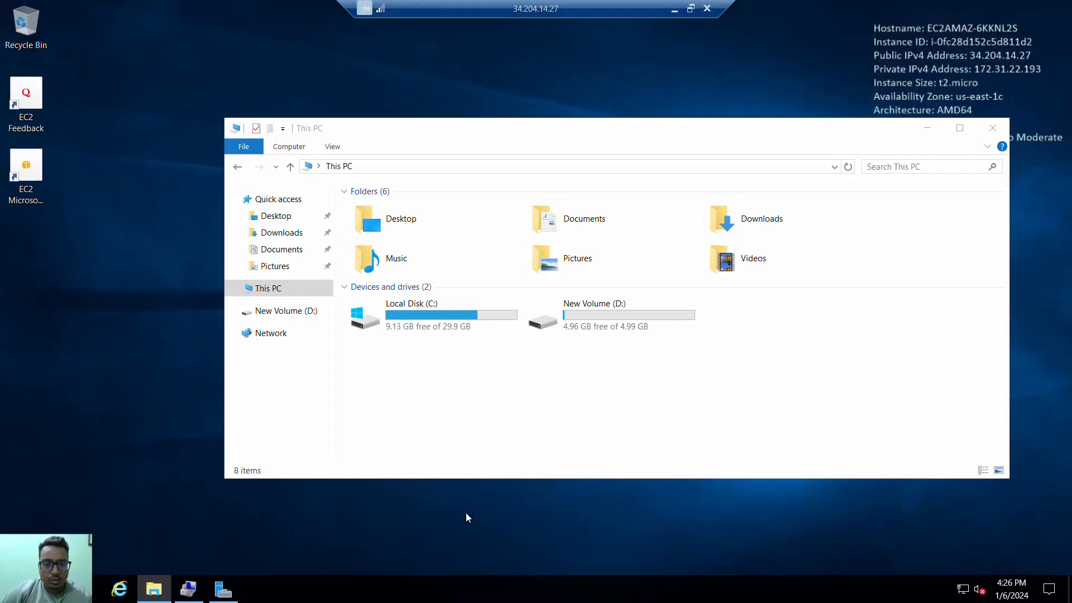
right_click(169, 91)
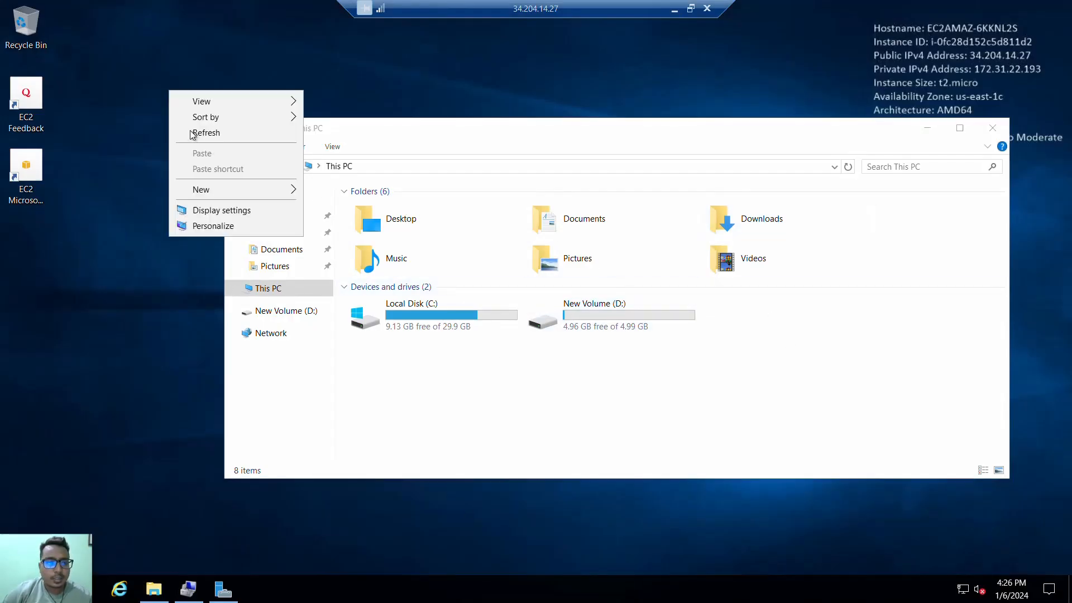
click(192, 133)
right_click(142, 99)
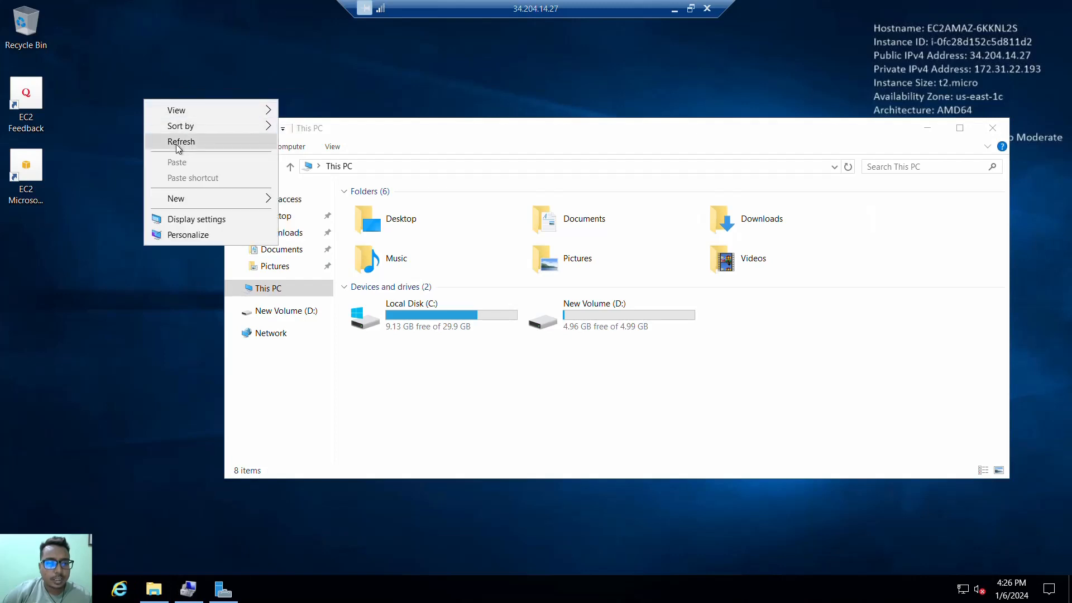
click(175, 143)
right_click(149, 123)
click(179, 159)
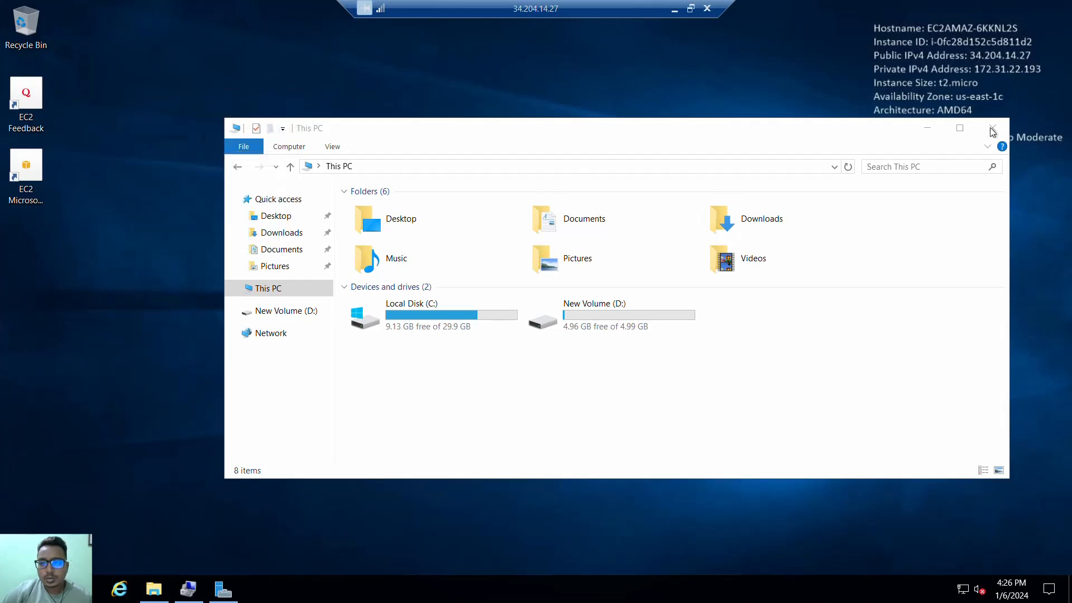
- Close the This PC and Server Manager windows on the remote desktop
click(993, 128)
click(364, 247)
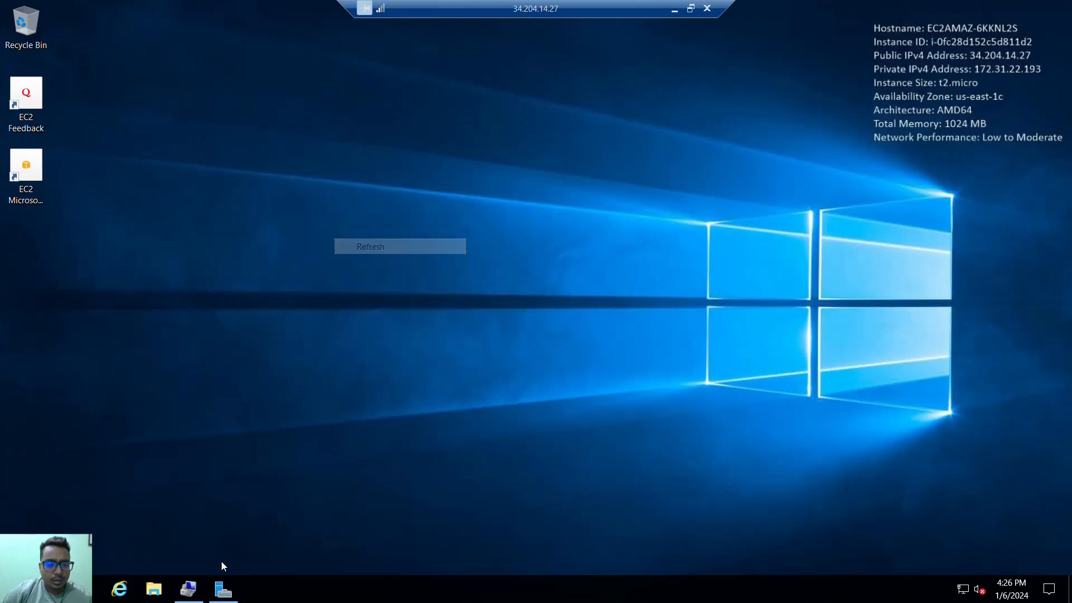
right_click(223, 589)
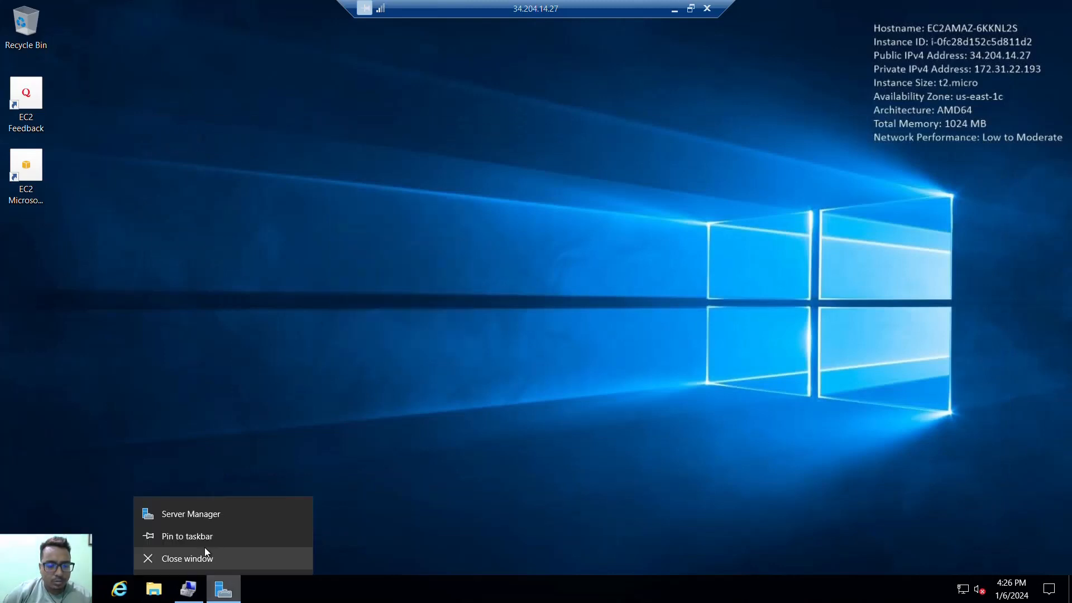
click(200, 558)
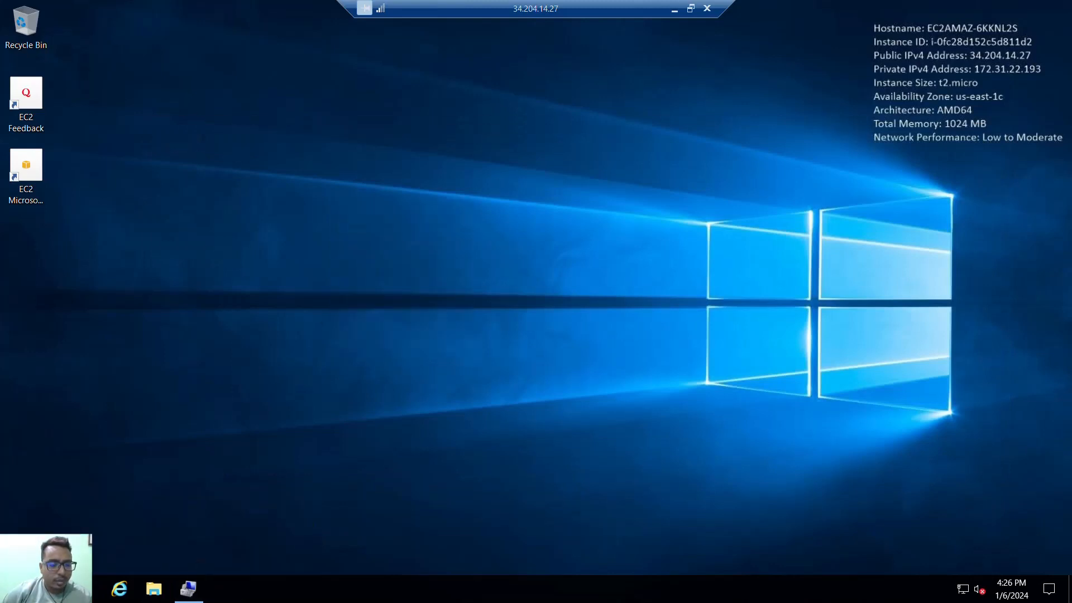
- Reopen Server Manager and show the Disks page of File and Storage Services
click(13, 589)
click(104, 350)
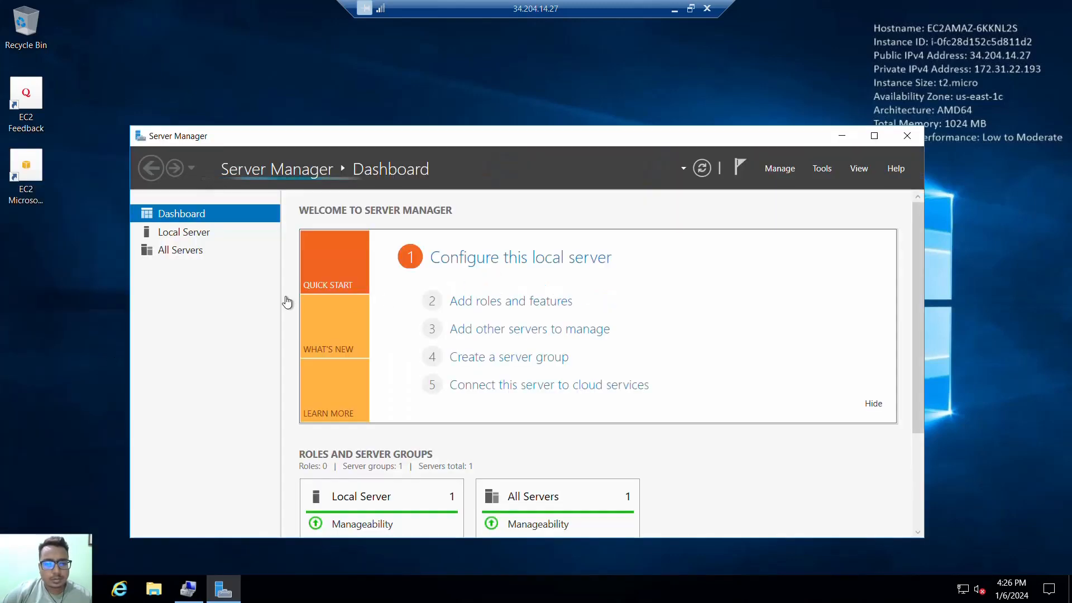
click(180, 249)
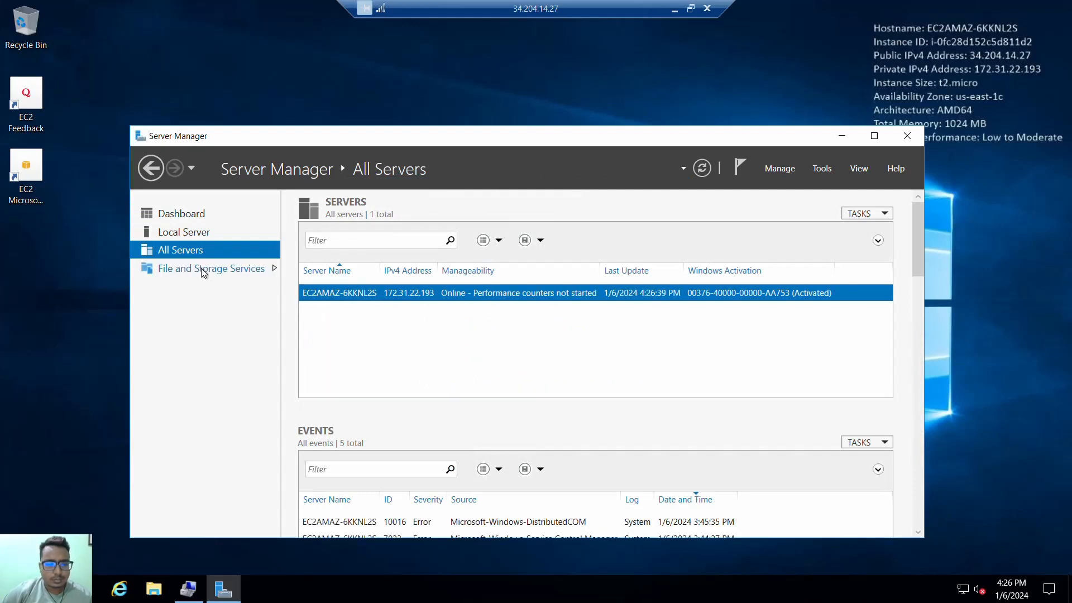
click(202, 269)
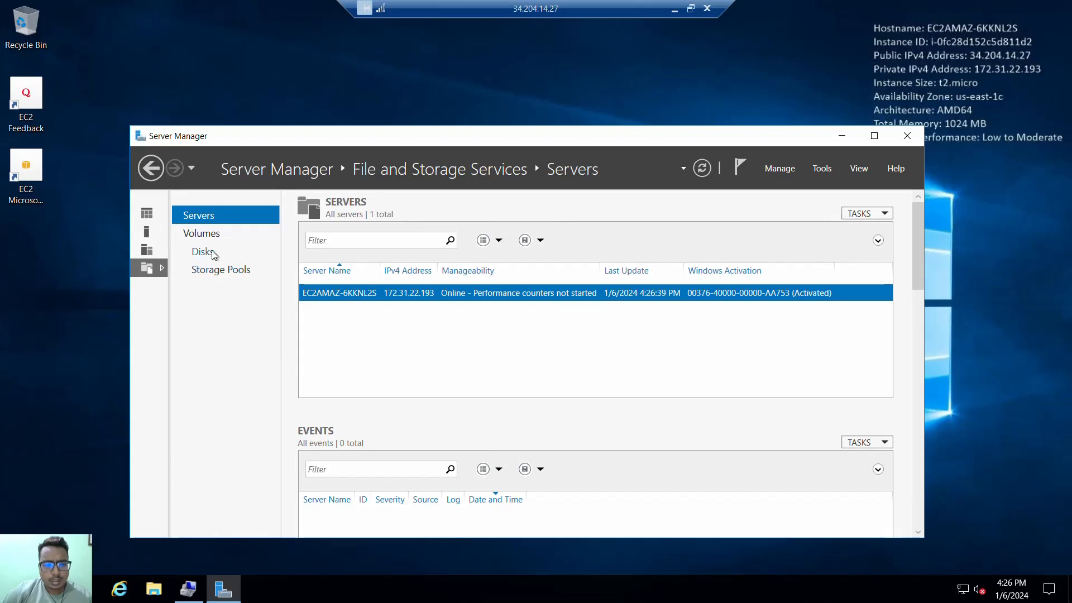
click(213, 253)
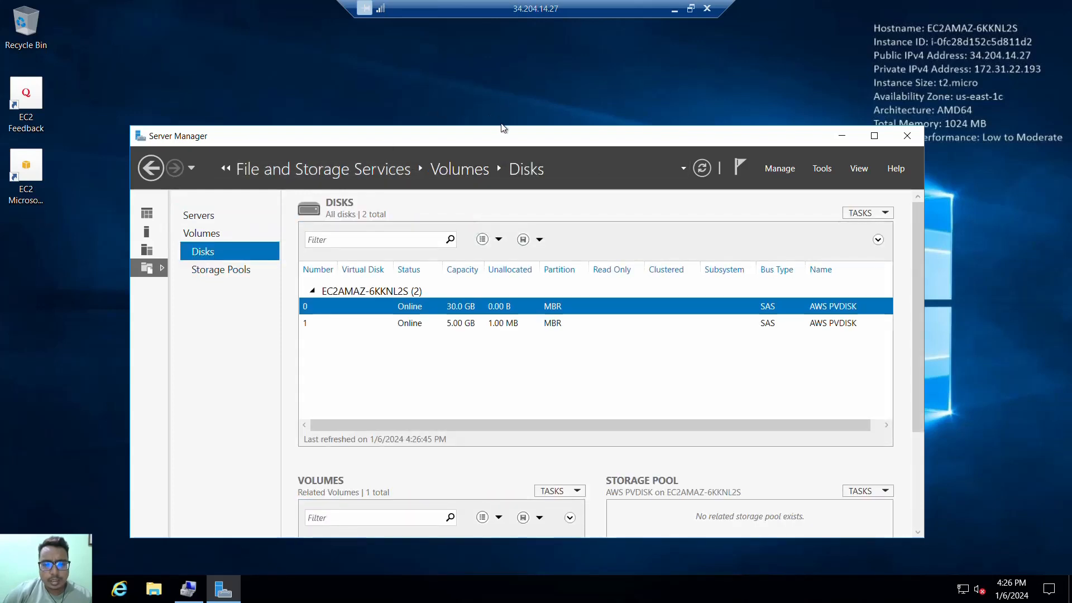
- Maximize Server Manager and inspect the capacity of disk 1 and its related D: volume
drag(503, 128, 453, 86)
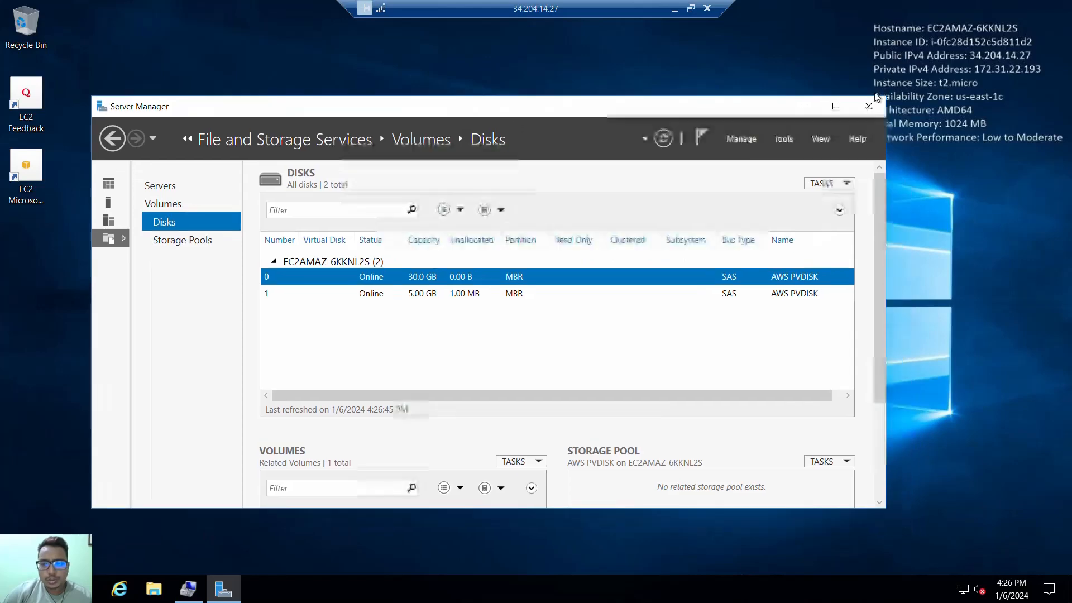
click(827, 88)
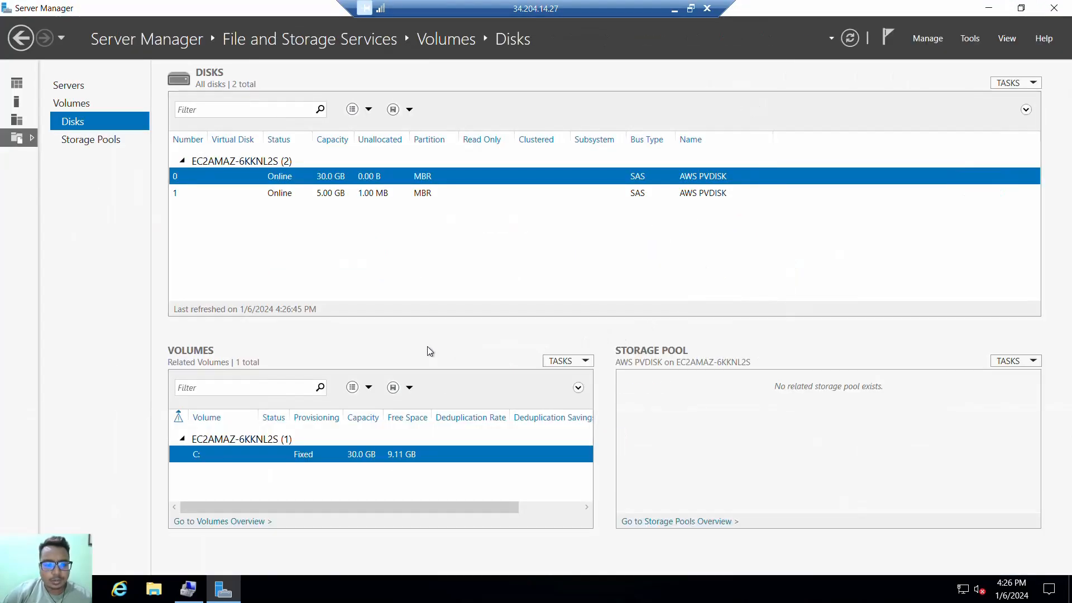
click(350, 190)
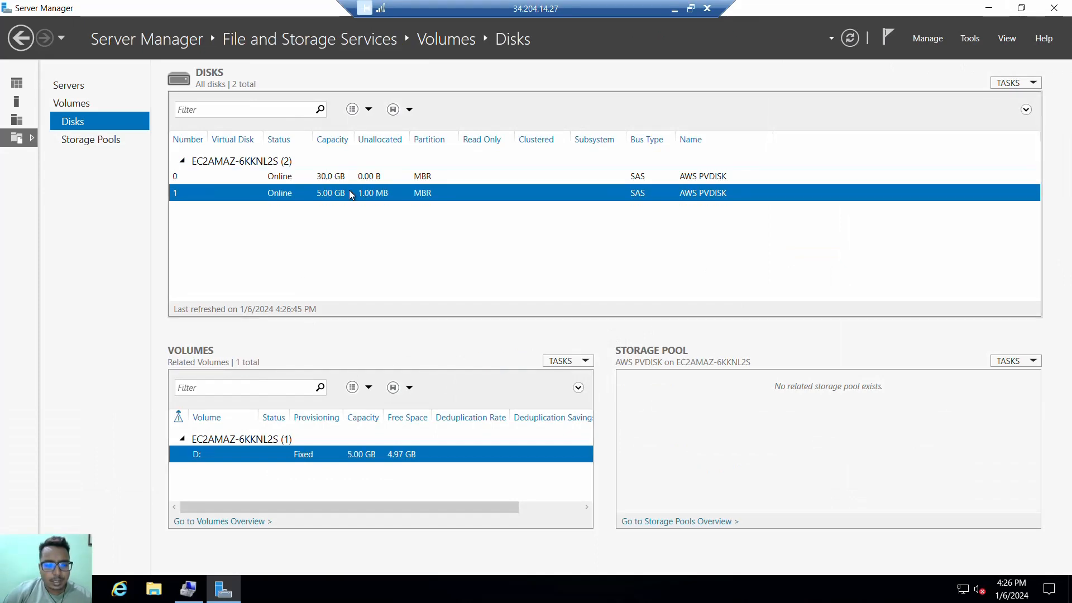
drag(469, 507, 560, 507)
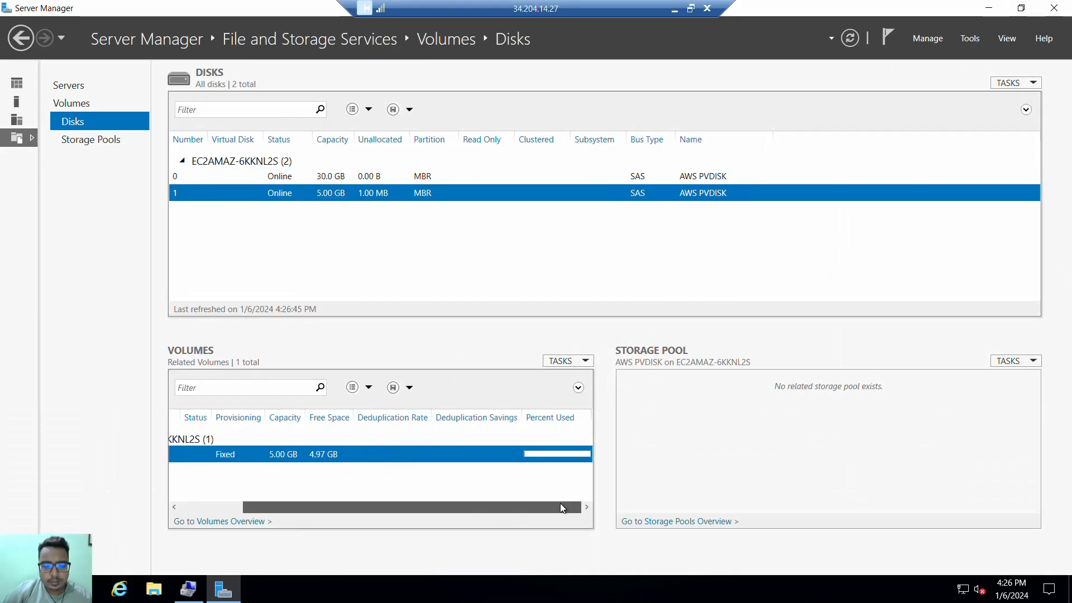
- Open Computer Management and check the size of Disk 1 in Disk Management
right_click(23, 589)
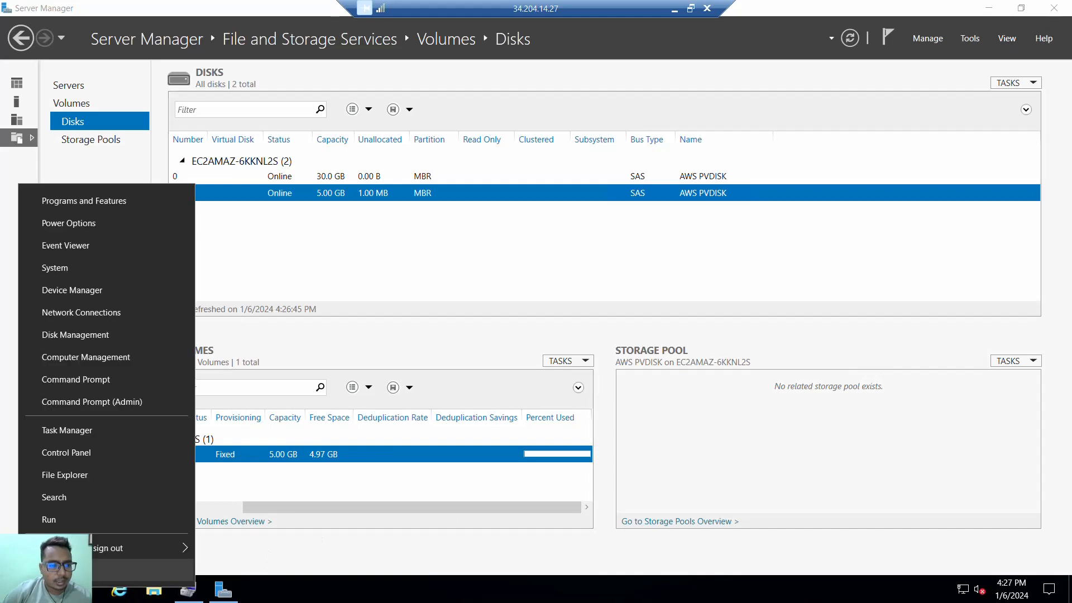
click(102, 356)
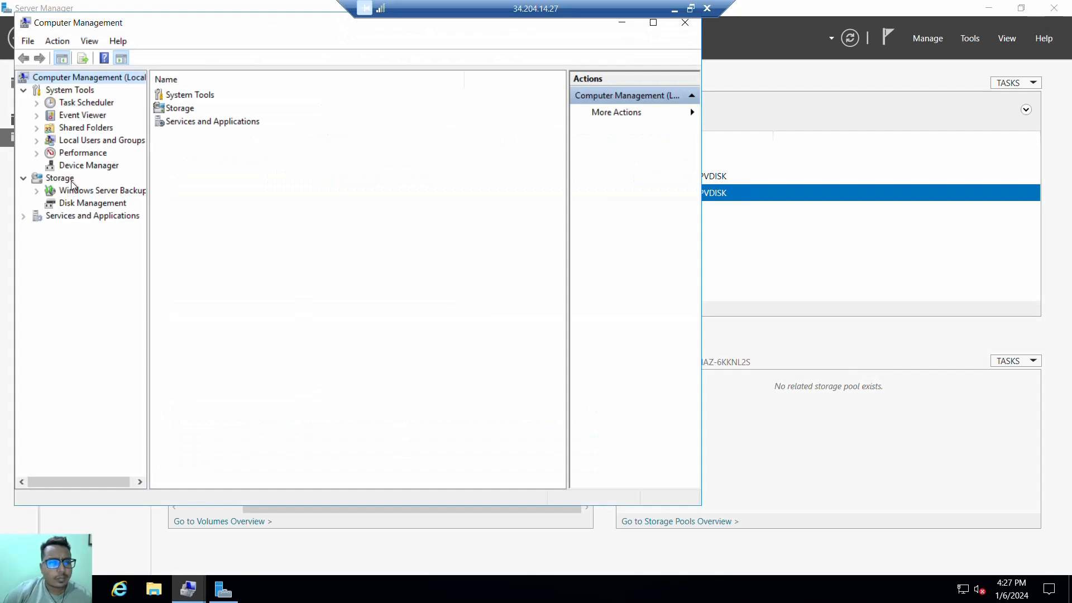
click(87, 209)
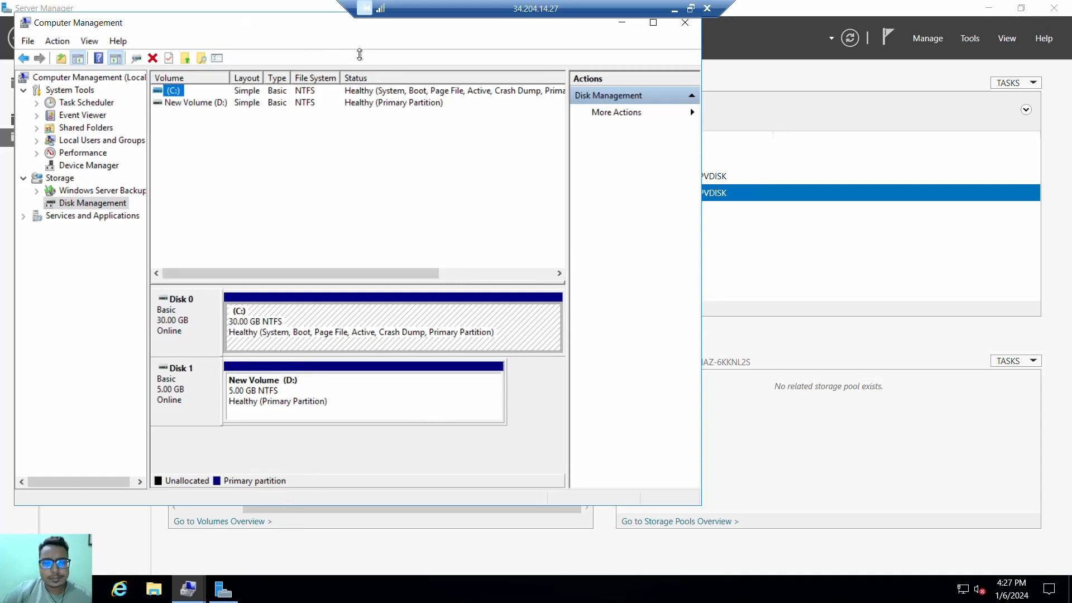
drag(360, 54, 229, 24)
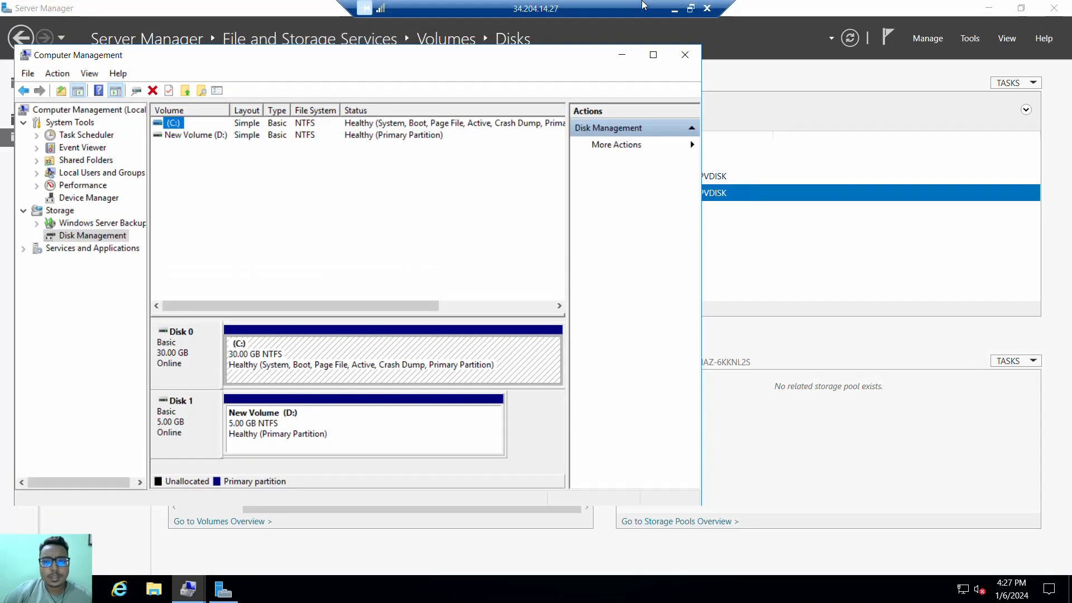
- Switch to the EC2 console and review the block devices of the windows instance
click(674, 9)
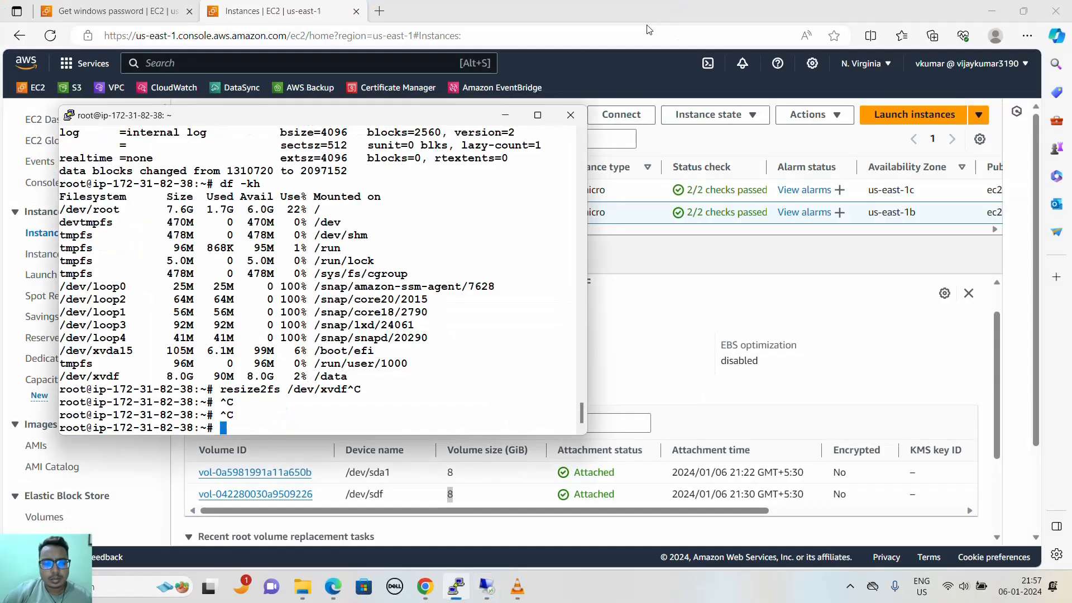
click(718, 307)
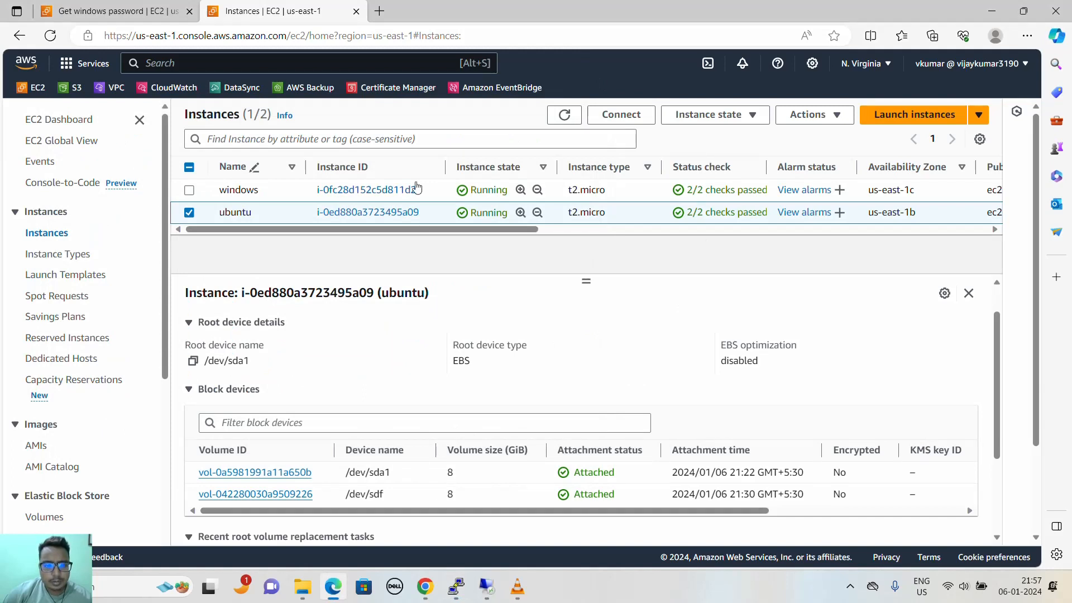
click(642, 191)
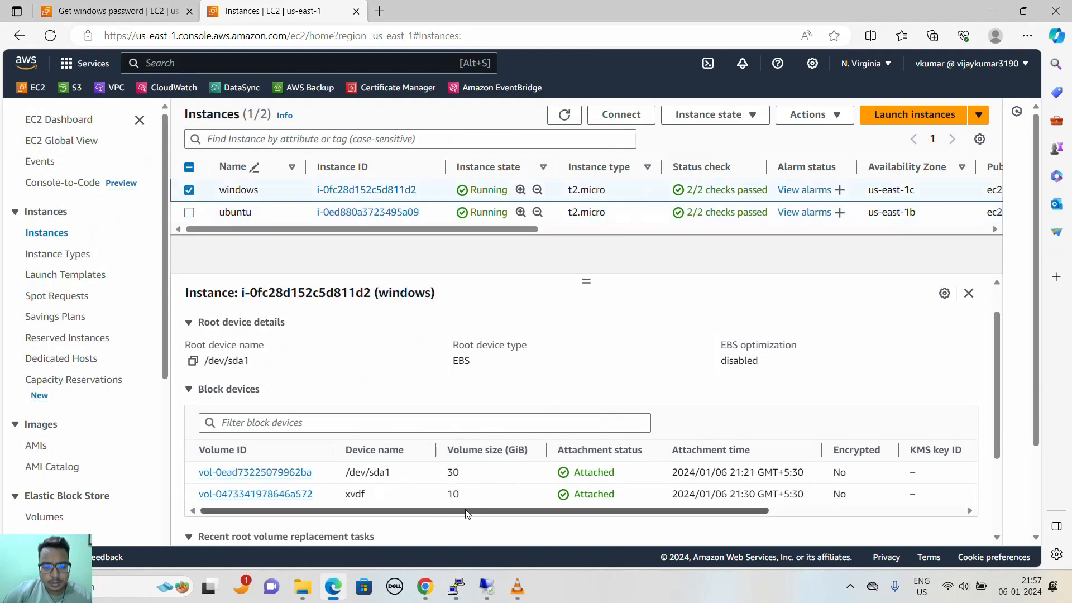
drag(470, 509, 751, 496)
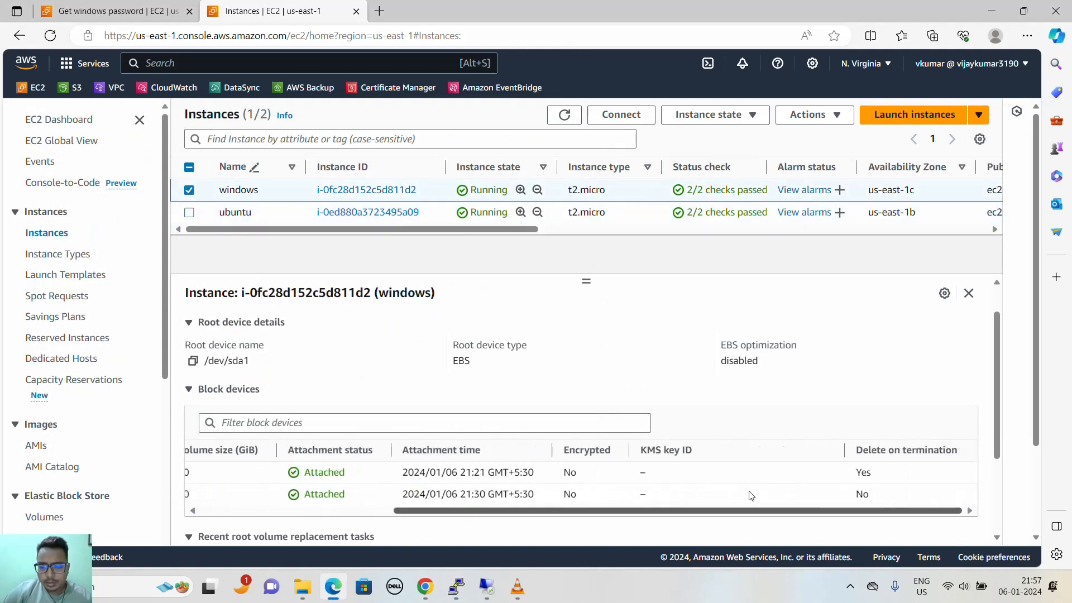
scroll(750, 495, left, 5)
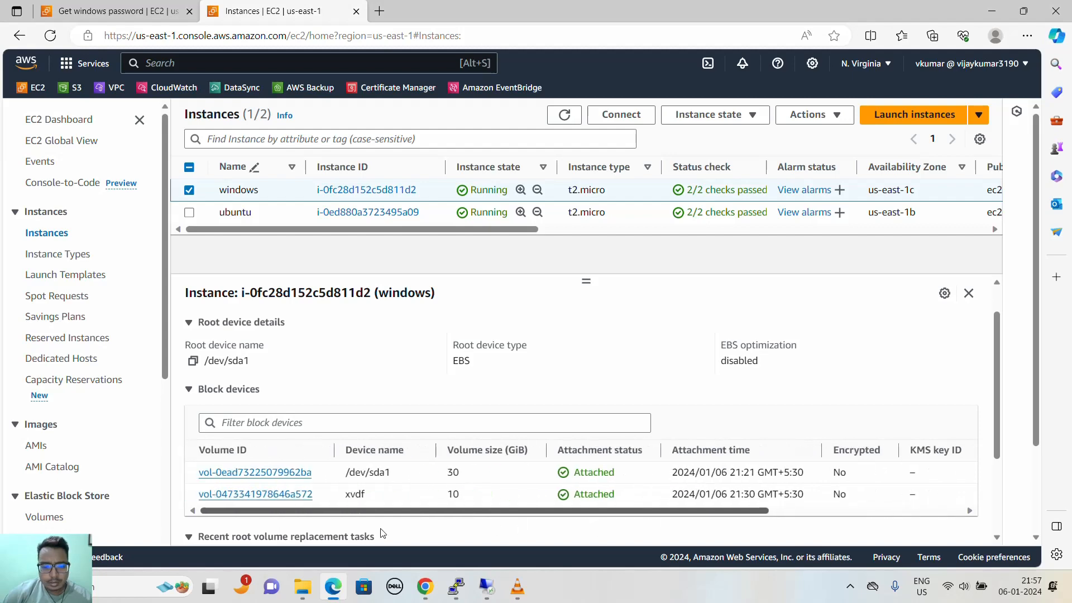
- Open the details of the windows instance's xvdf volume, review them and refresh the volume information
click(304, 493)
click(352, 219)
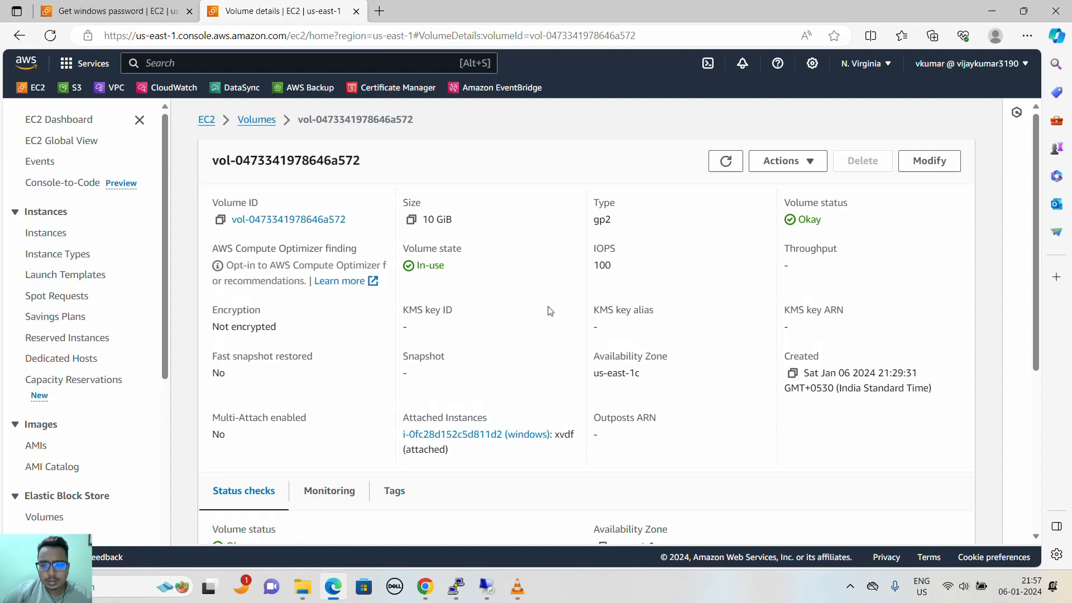
scroll(547, 315, down, 5)
scroll(546, 318, up, 5)
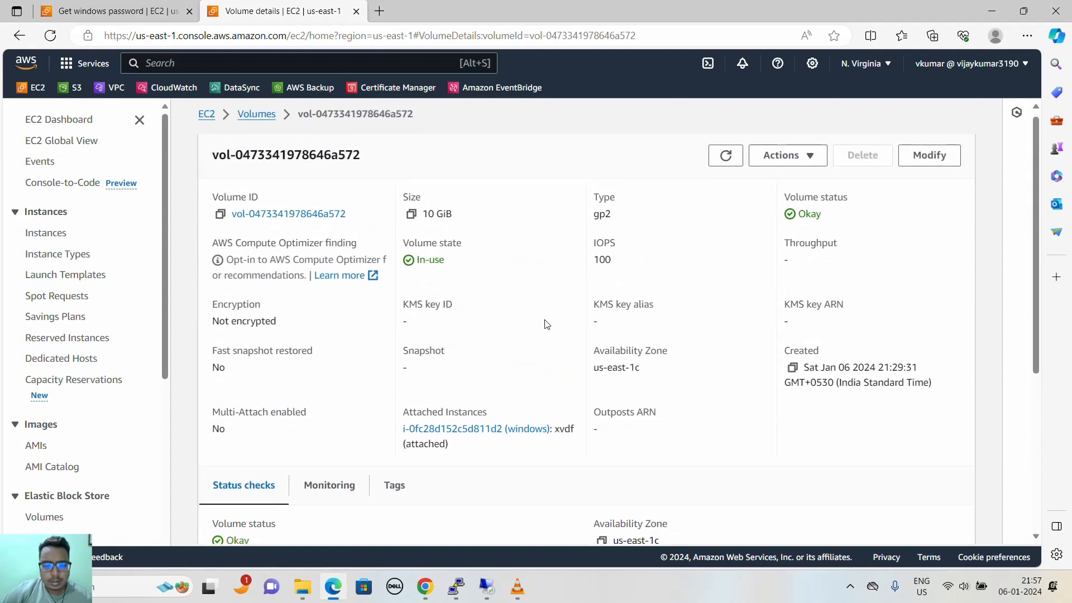
click(726, 156)
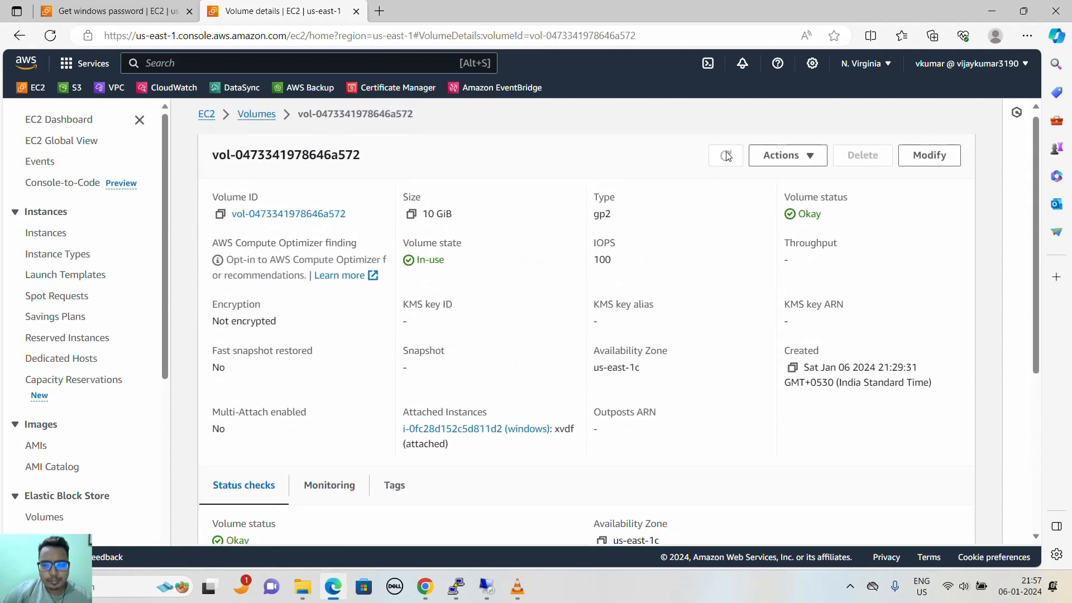
- Switch to the remote Windows session and check in Disk Management whether the New Volume (D:) partition can be extended
scroll(617, 329, down, 4)
scroll(613, 331, up, 4)
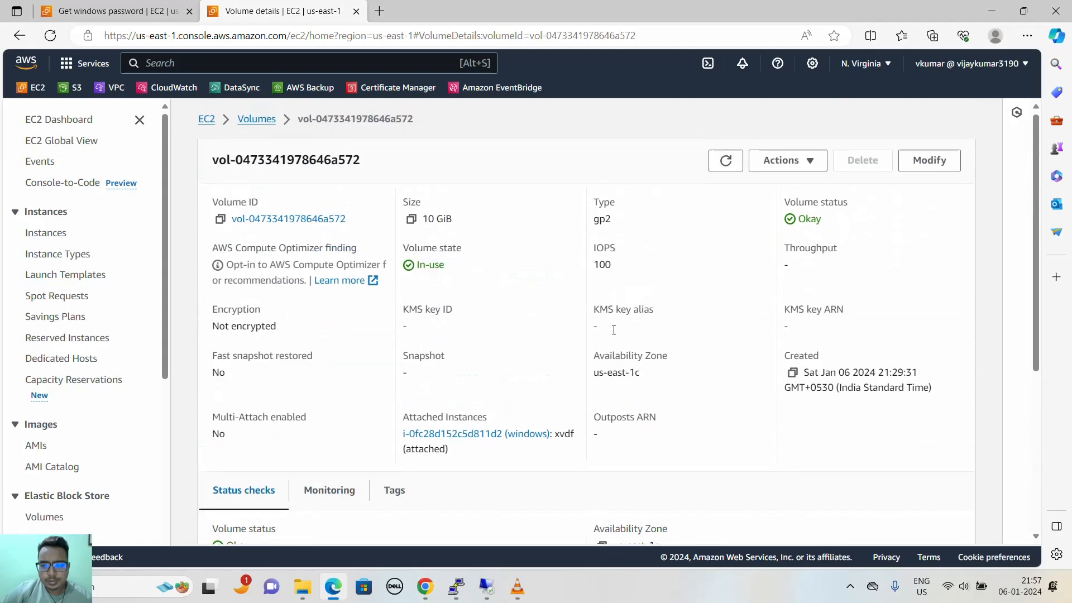
click(486, 586)
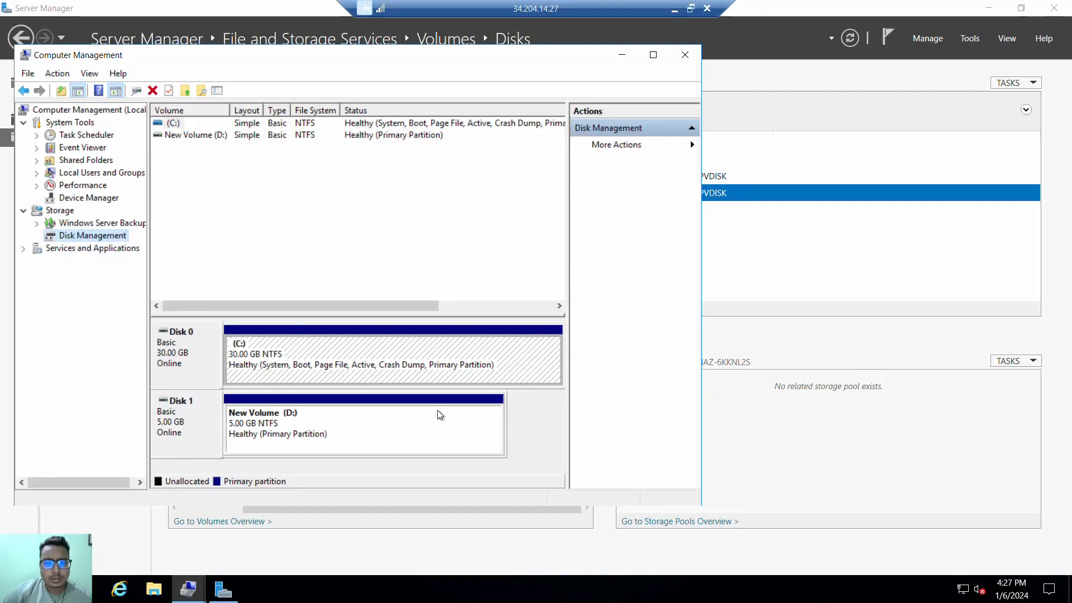
right_click(396, 422)
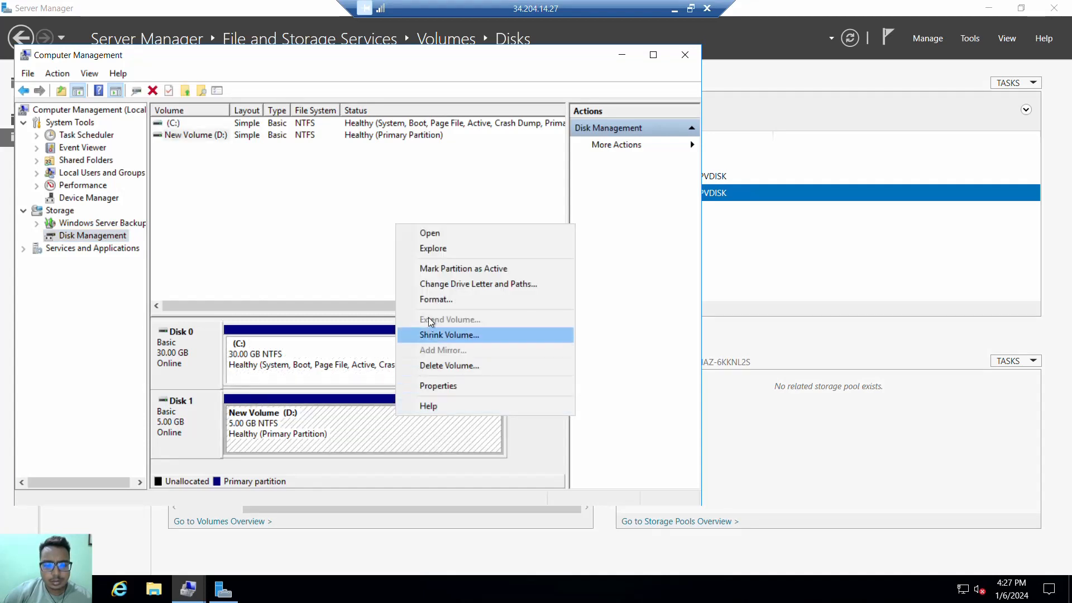
click(239, 194)
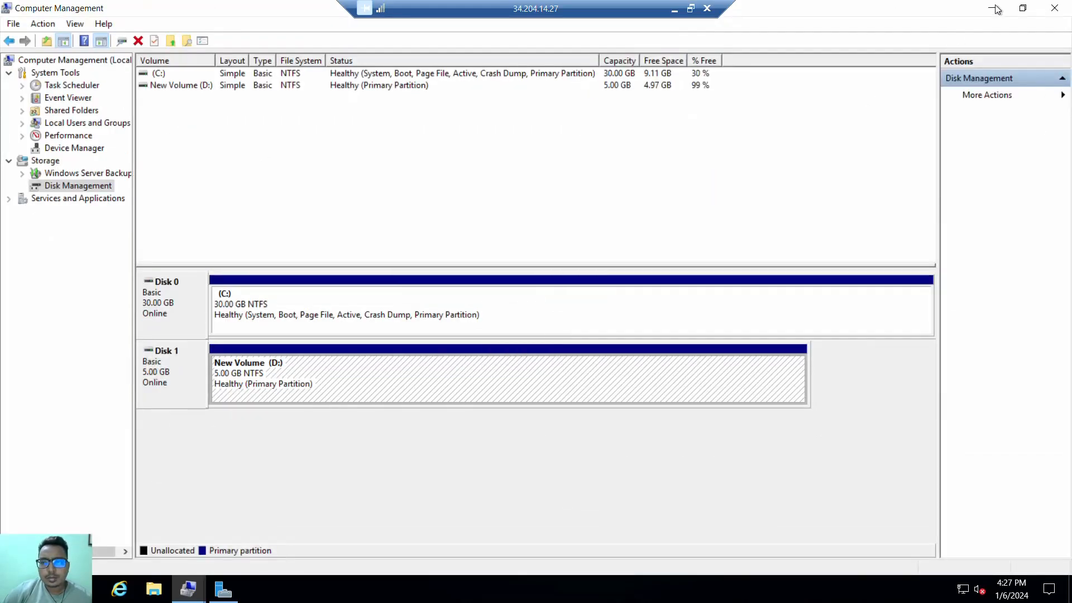
- Minimize the open Computer Management and Server Manager windows and refresh the remote desktop
click(997, 9)
click(999, 9)
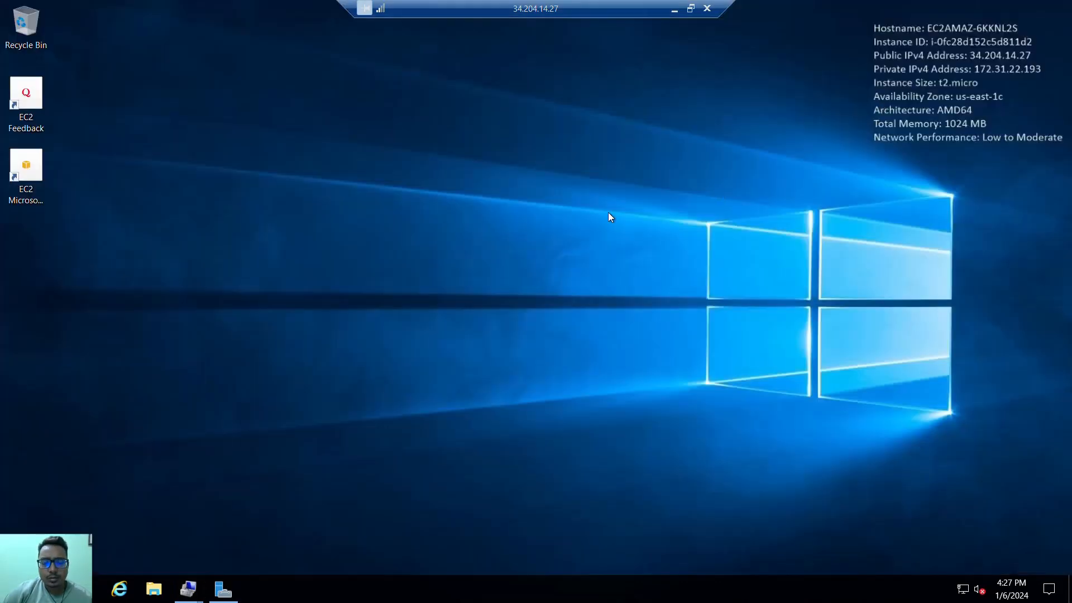
right_click(608, 213)
click(654, 259)
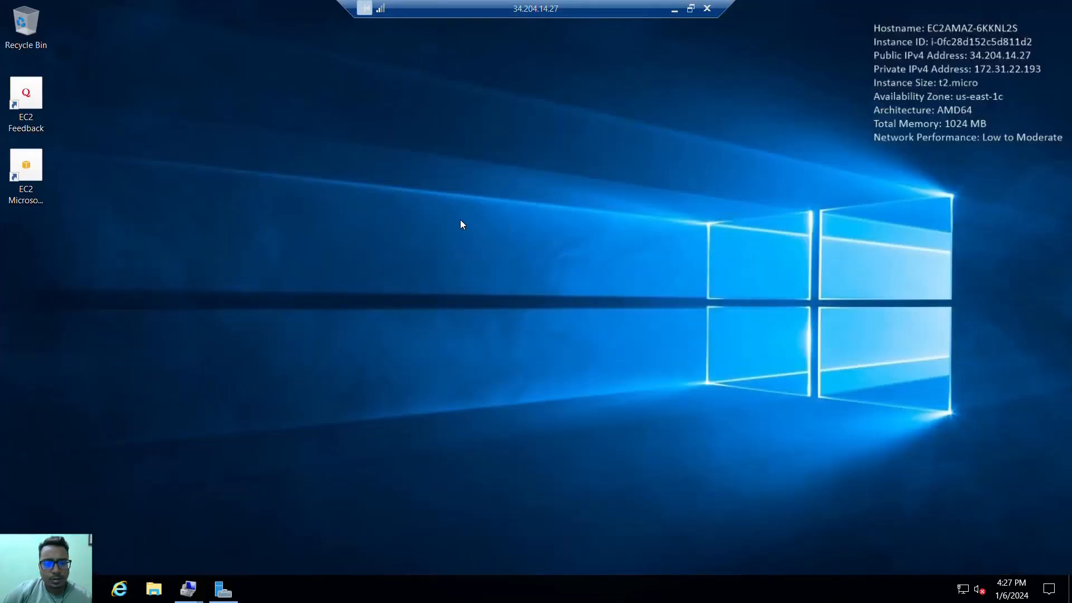
right_click(454, 207)
click(478, 247)
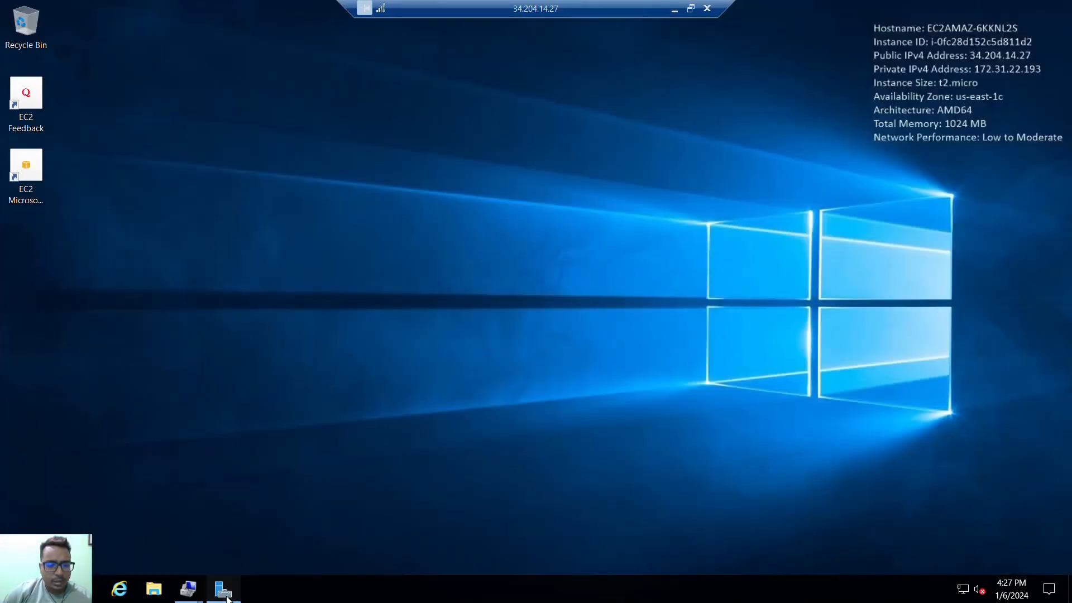
- Restore Server Manager, review the capacities in its volumes overview and disks list, and minimize it again
click(224, 592)
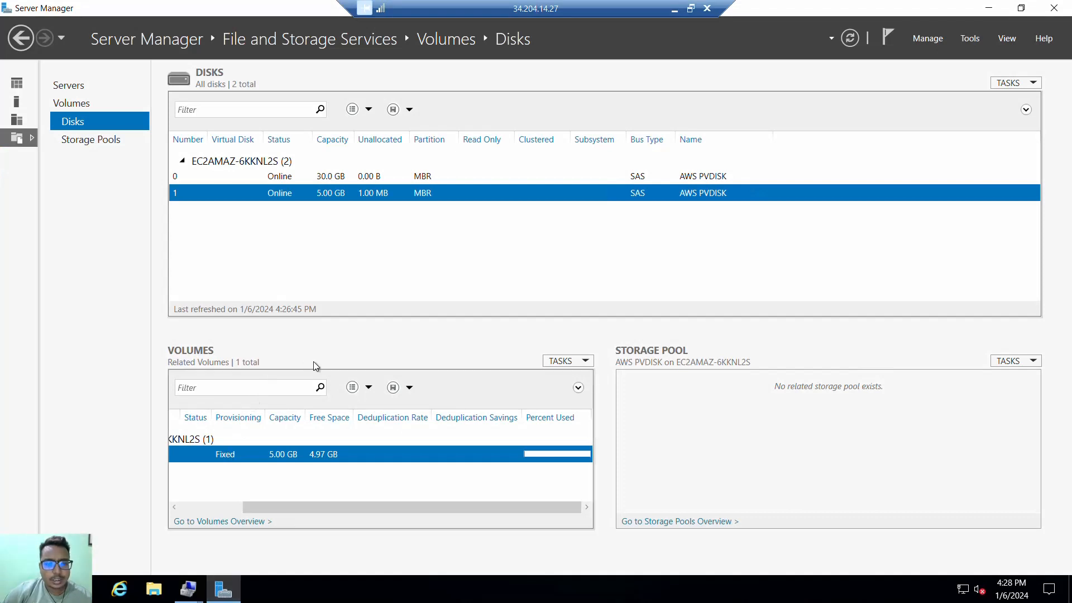
click(233, 505)
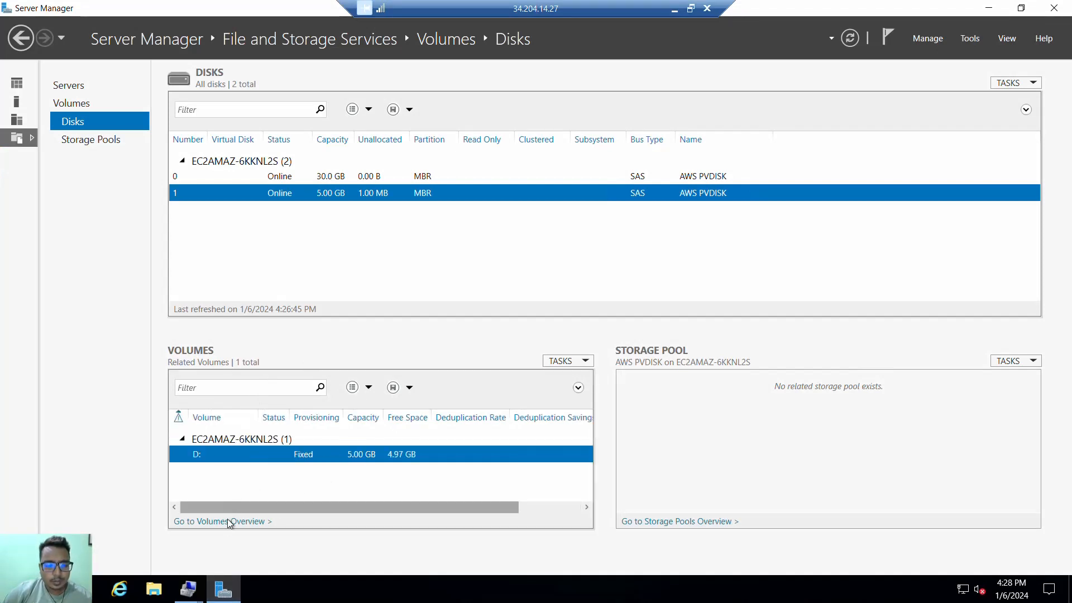
click(229, 521)
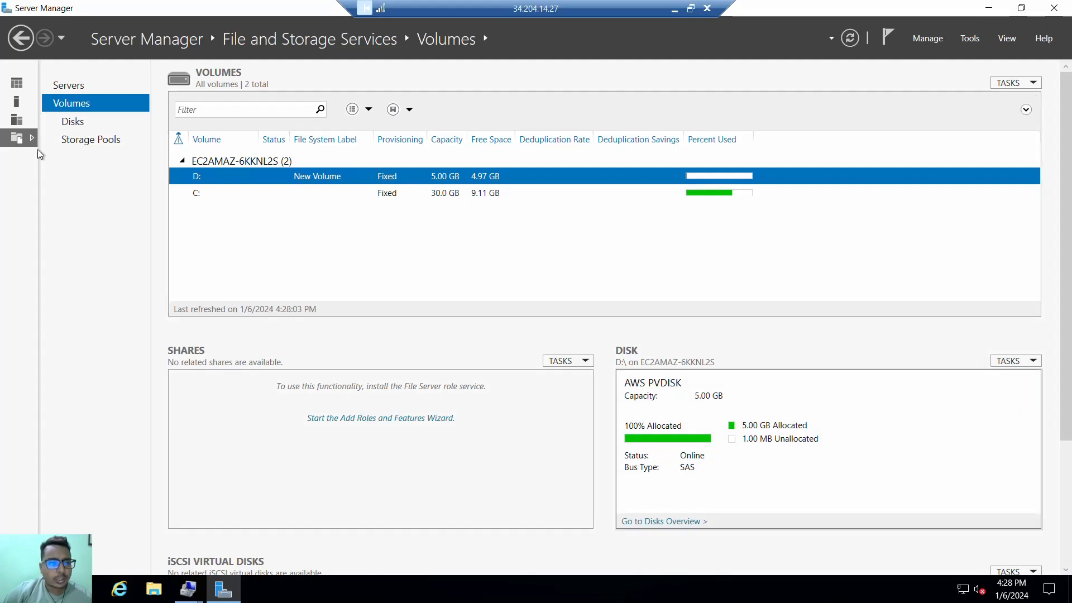
click(87, 123)
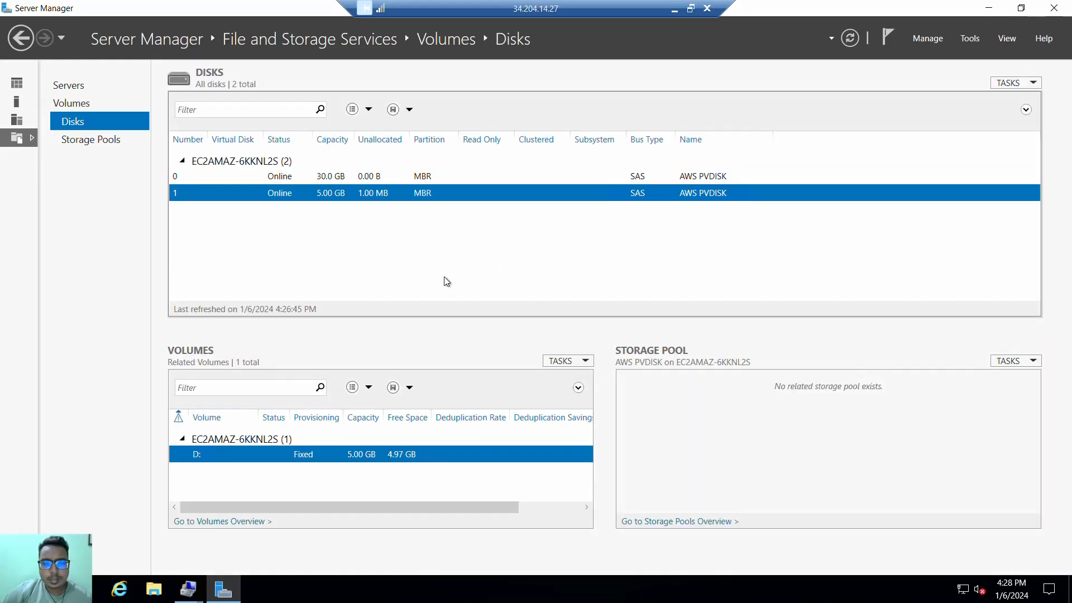
click(521, 508)
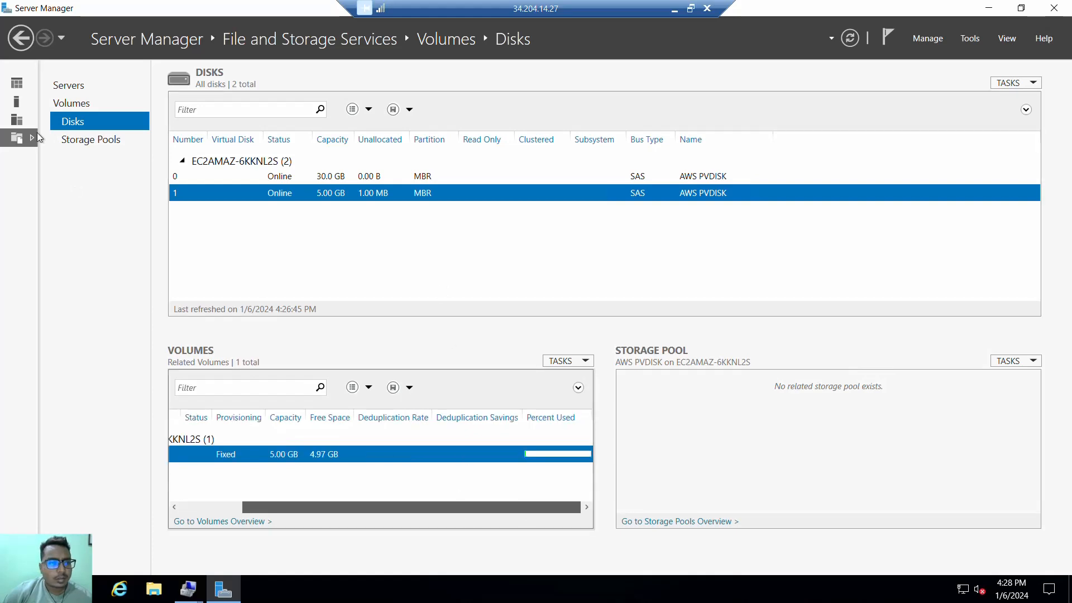
click(990, 7)
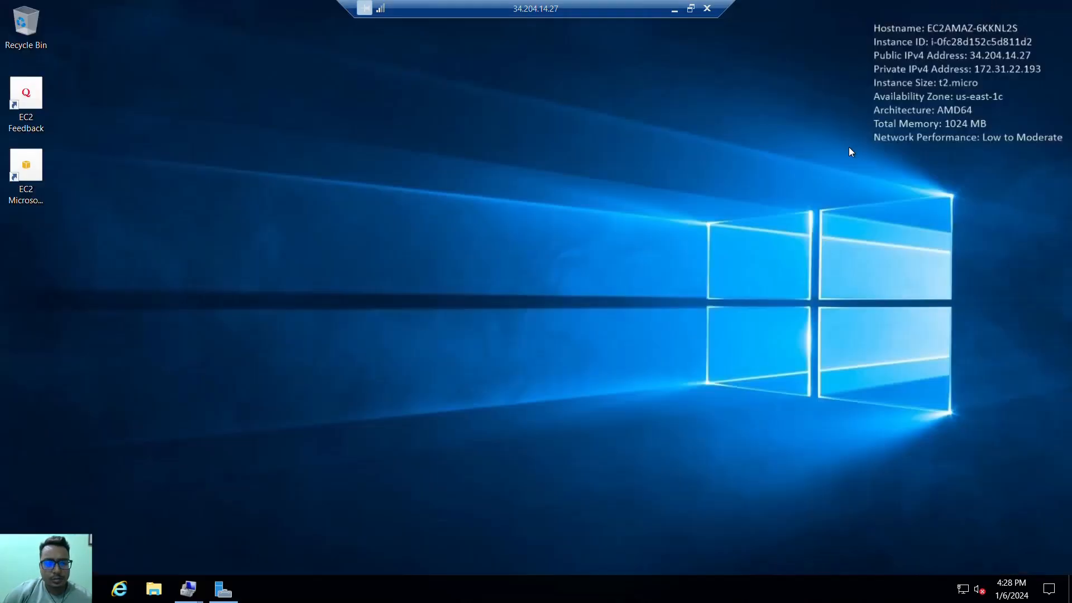
- Close one of the two Computer Management windows and refresh the remote desktop
click(181, 594)
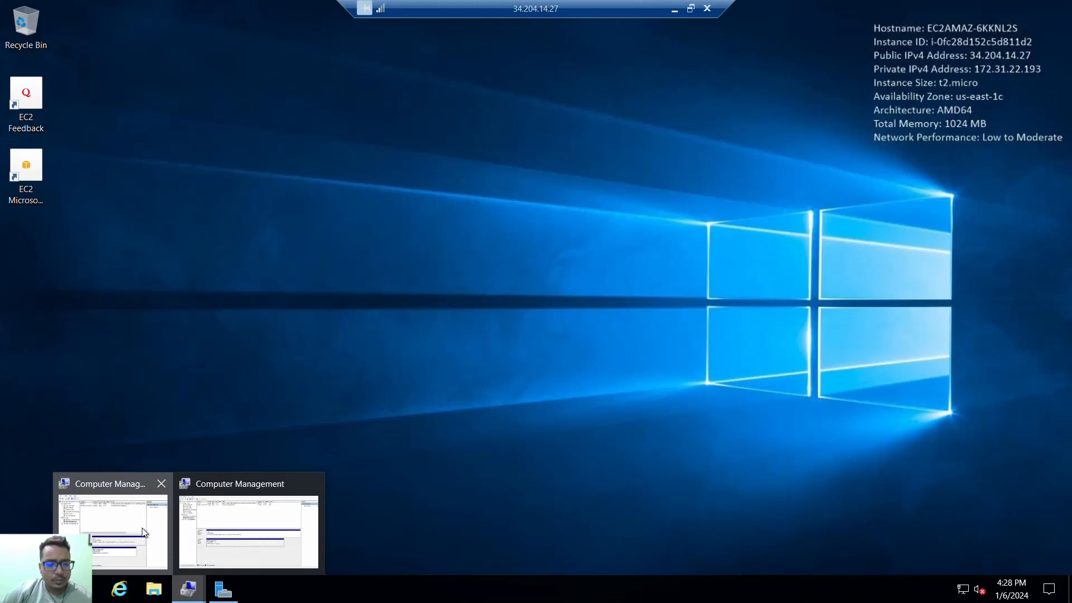
click(209, 506)
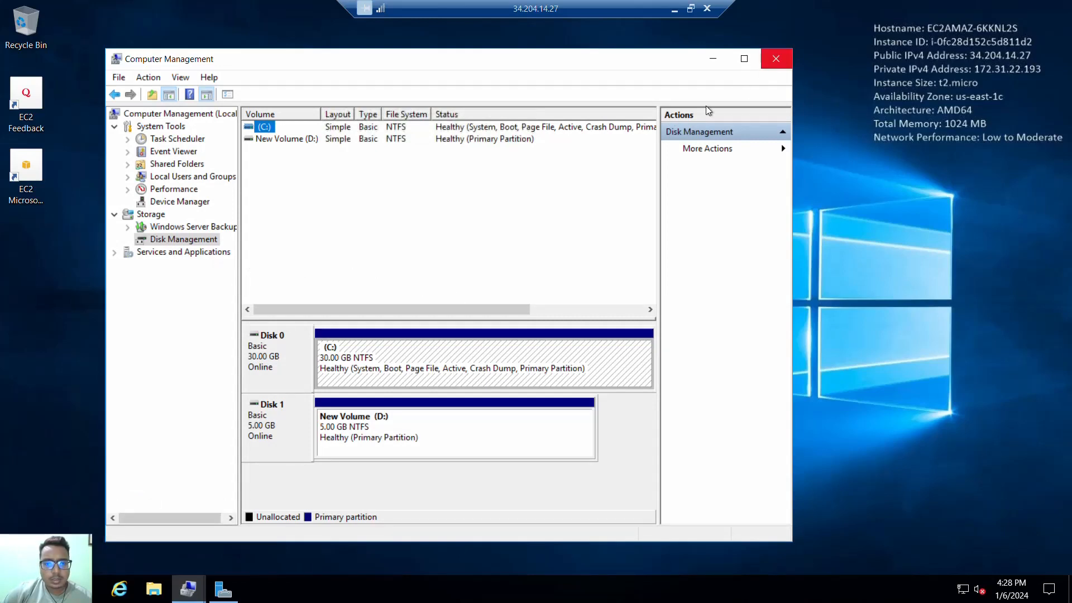
click(775, 59)
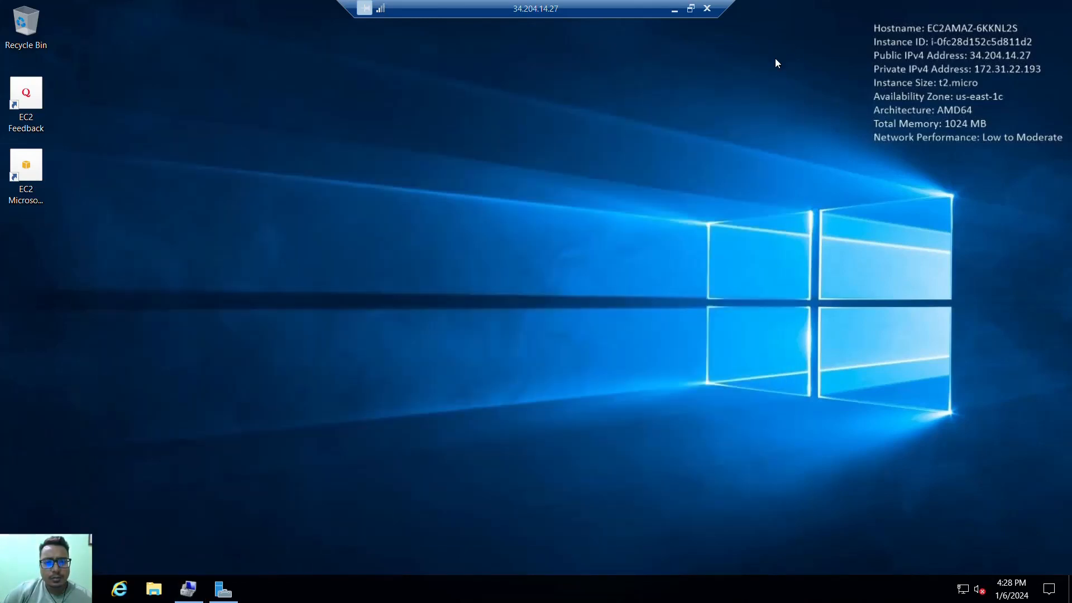
right_click(519, 230)
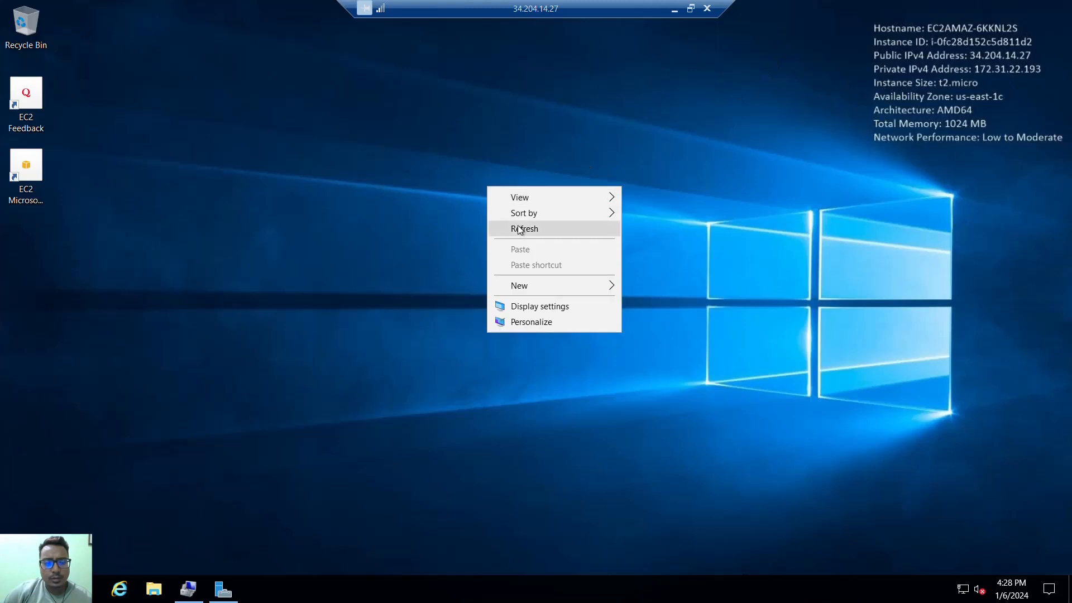
click(520, 229)
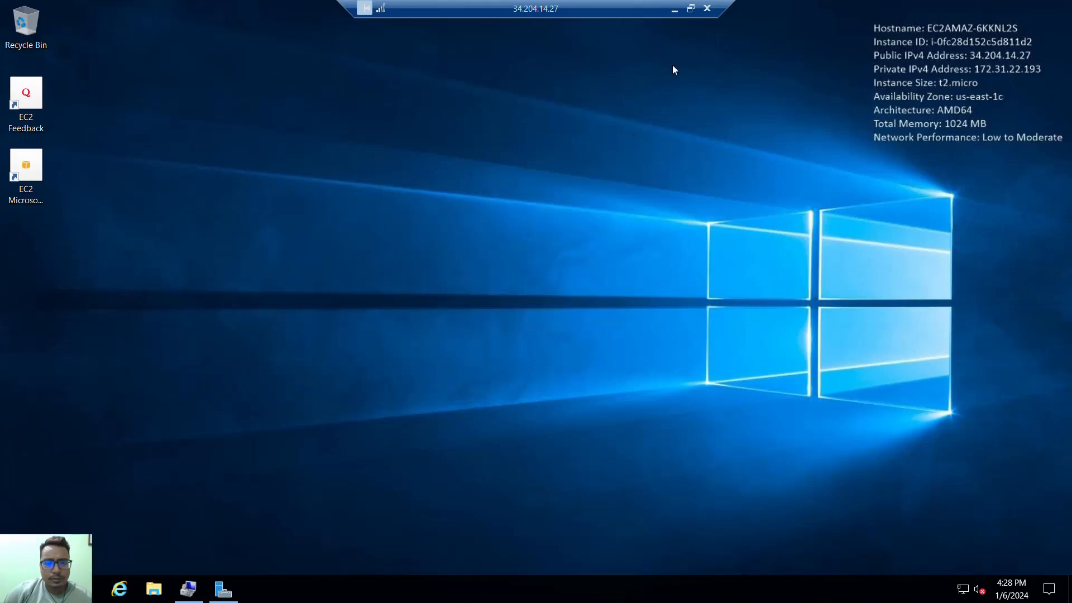
- Disconnect the remote desktop session and leave the Get Windows password page in the EC2 console for the instances list
click(706, 8)
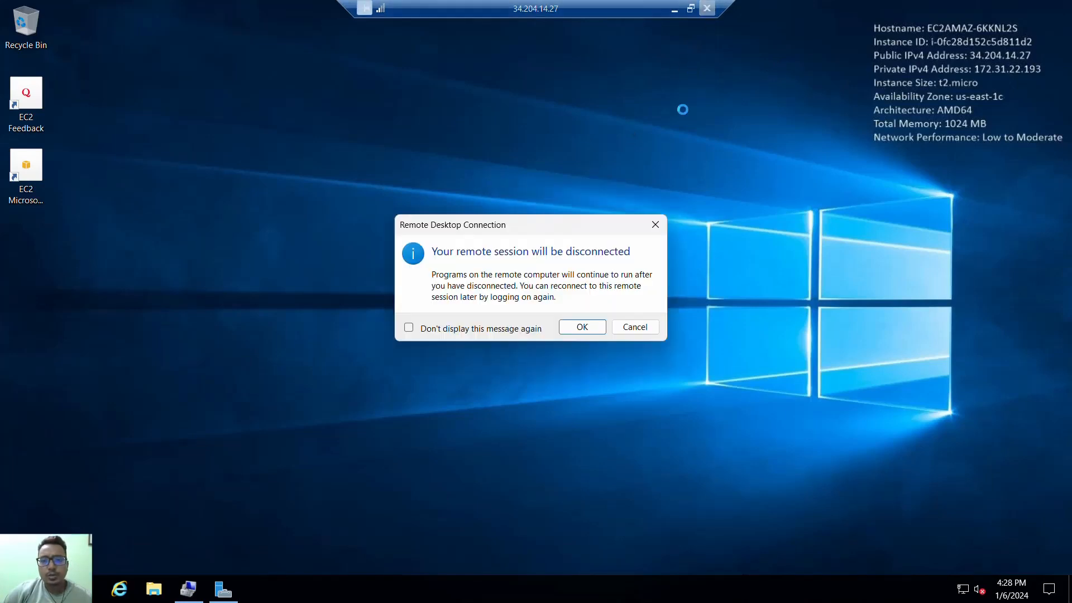
click(580, 327)
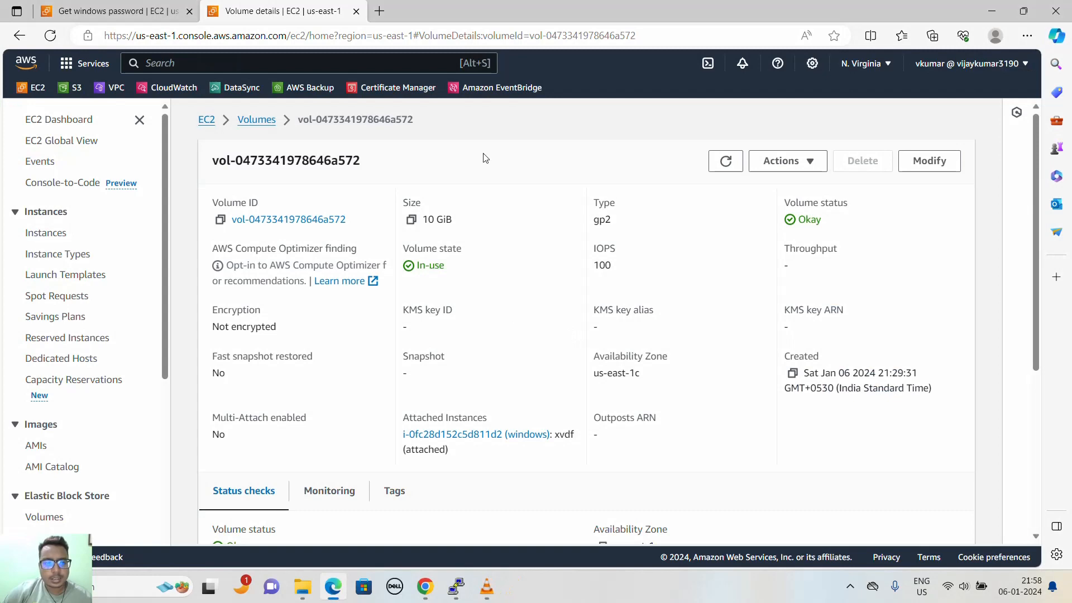
click(140, 11)
click(649, 487)
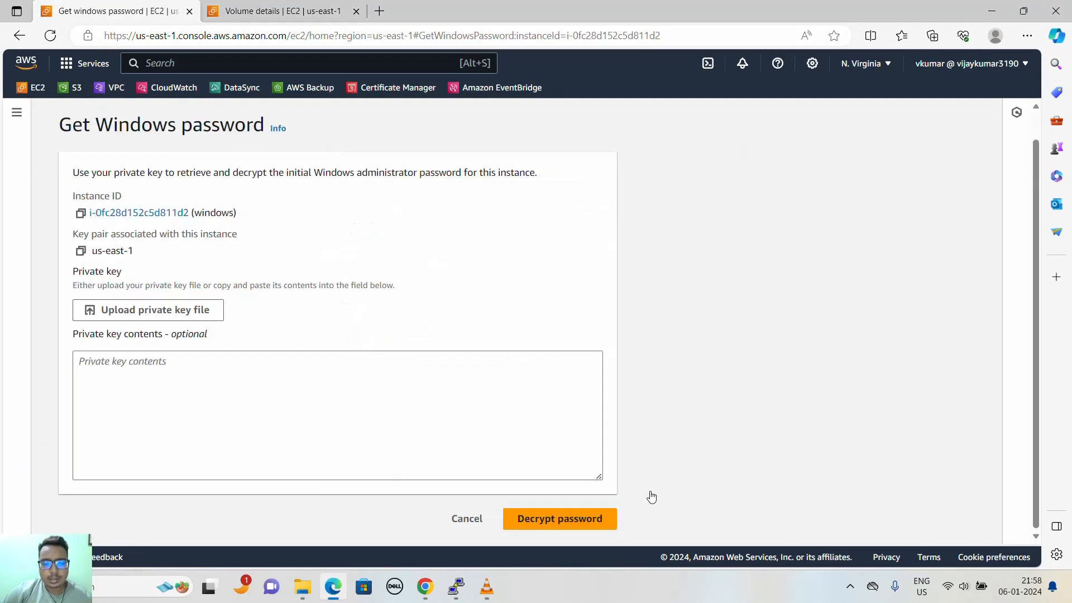
click(468, 519)
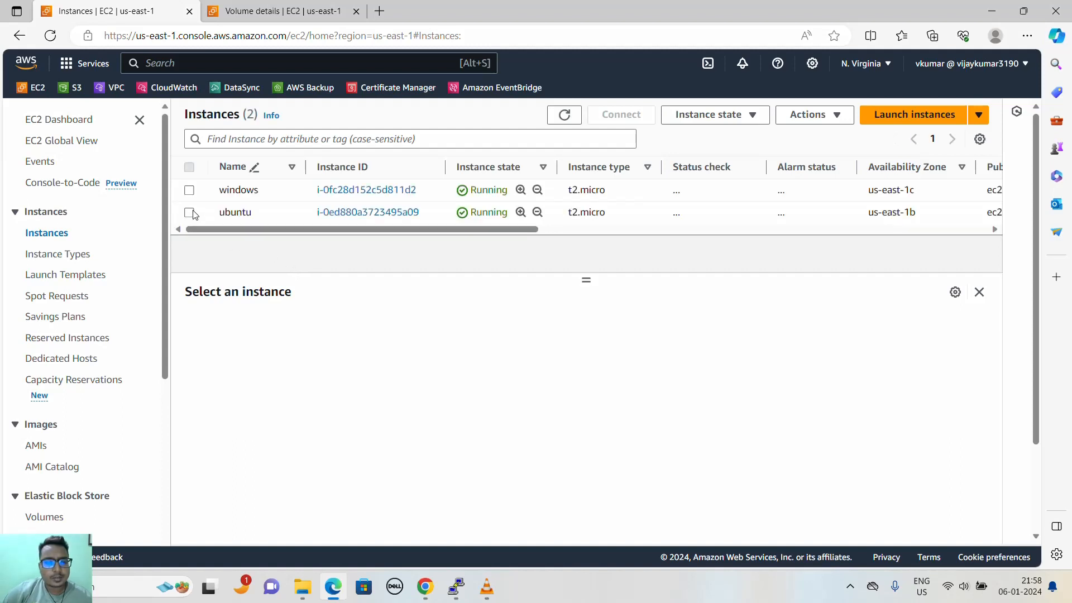
- Reboot the windows instance and dismiss the notification
click(189, 190)
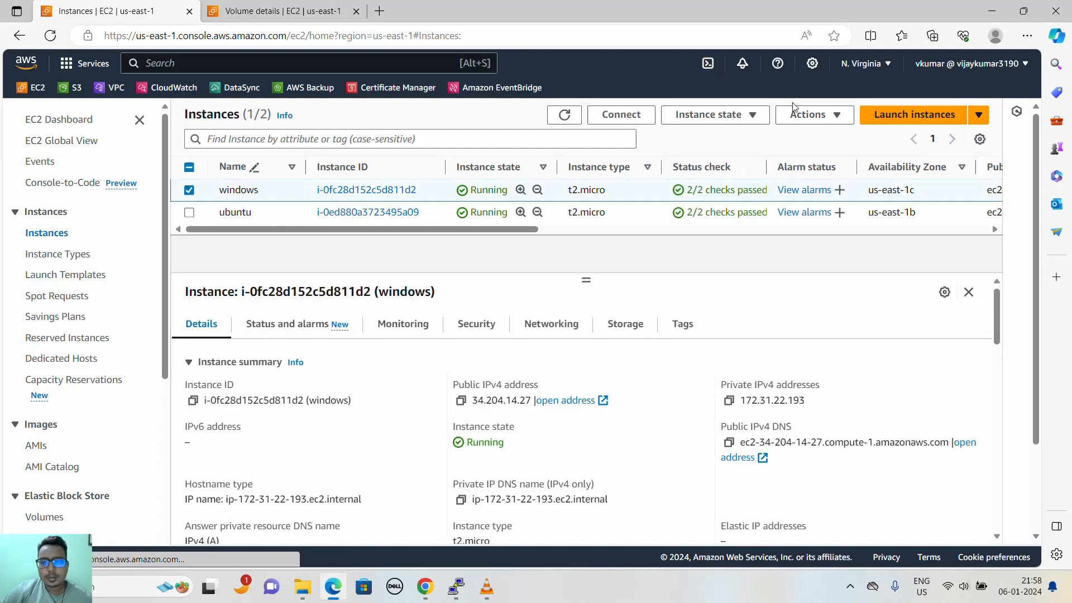
click(810, 114)
click(740, 117)
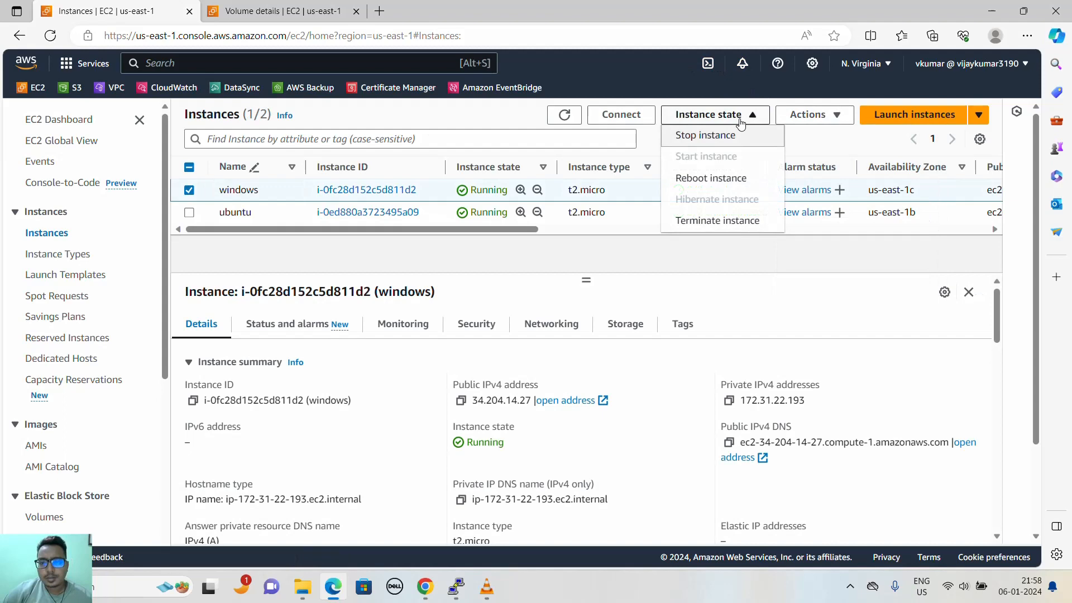
click(707, 178)
click(771, 384)
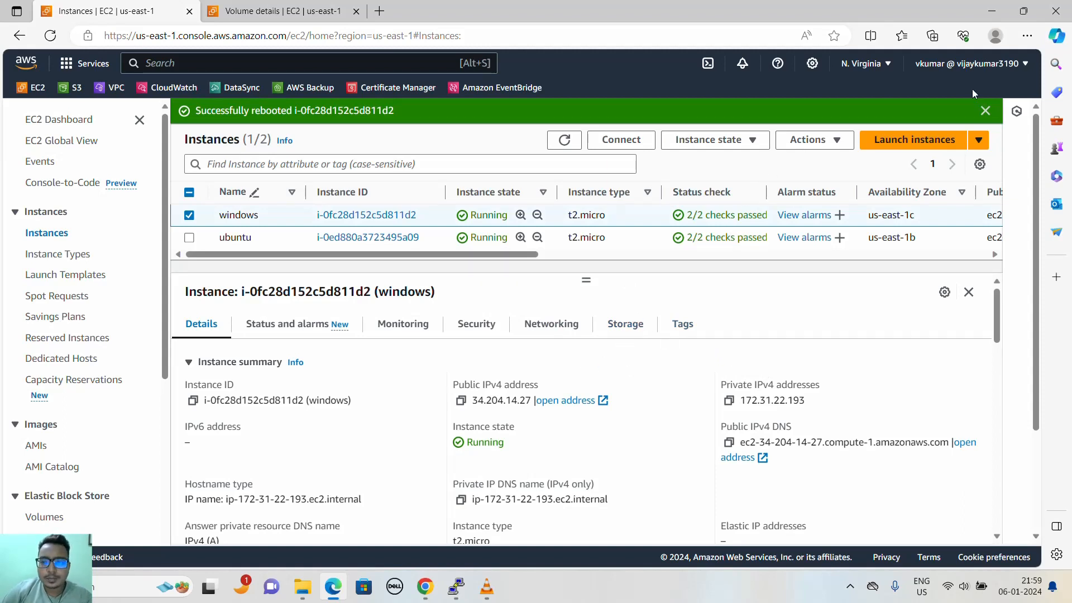
click(985, 110)
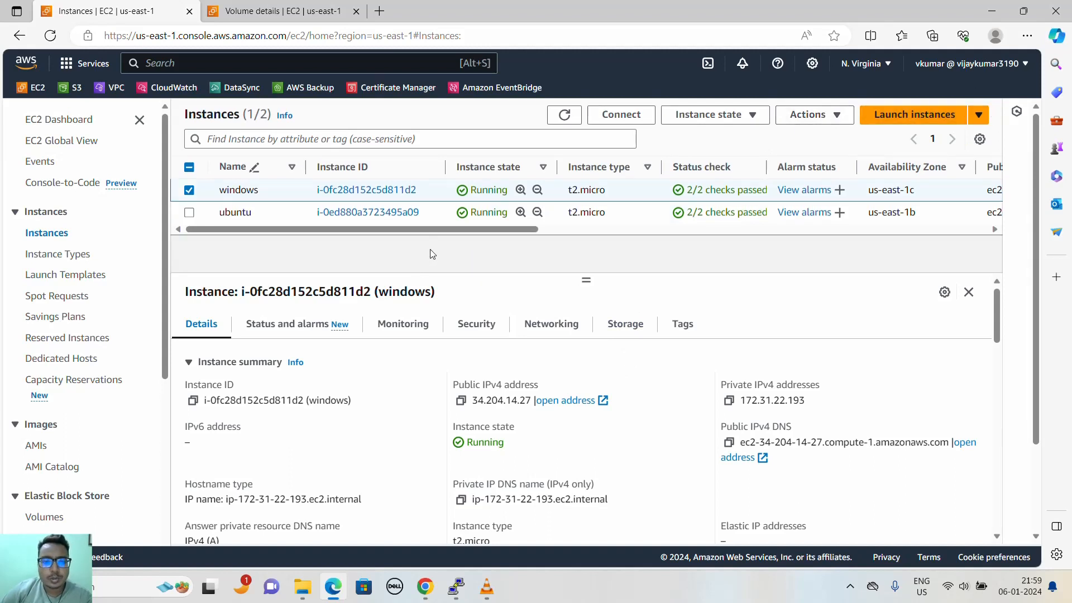
- Request an instance screenshot of the windows instance, refresh it repeatedly to check the reboot, and dismiss the error notifications
click(835, 116)
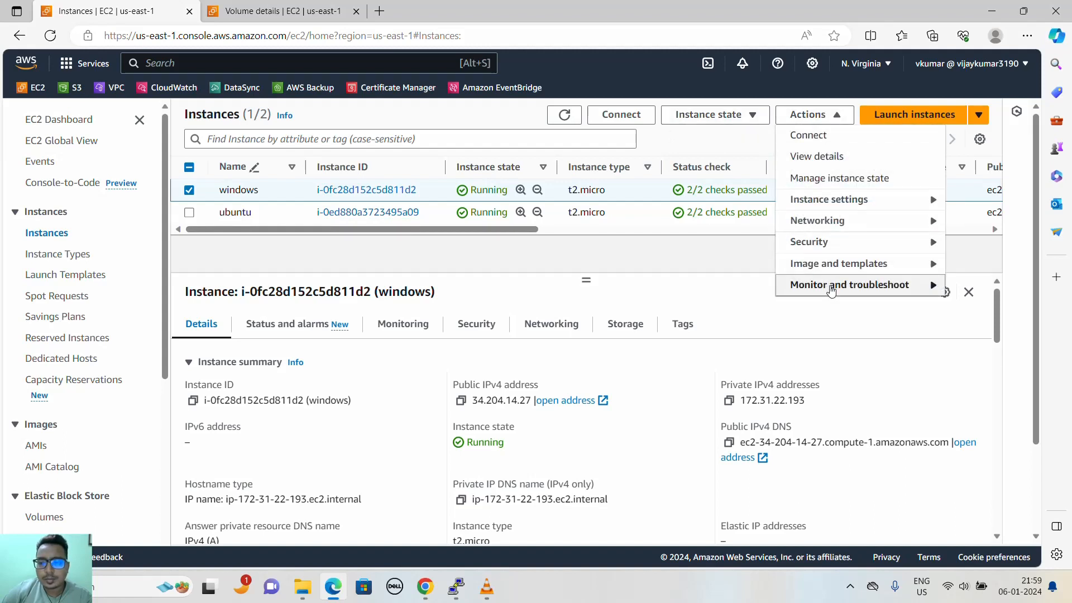
mouse_move(809, 288)
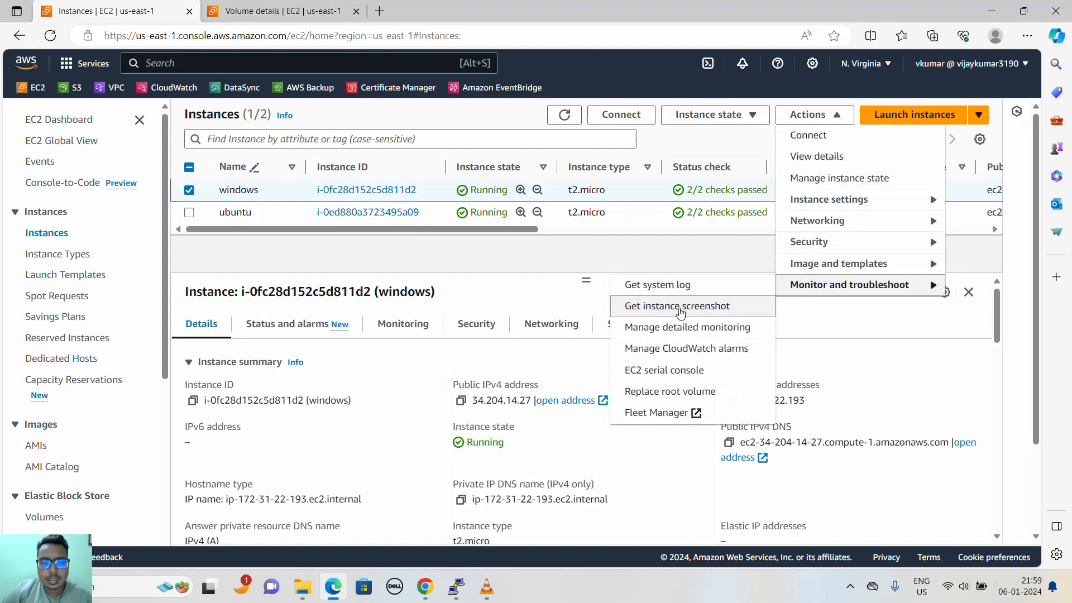
click(680, 307)
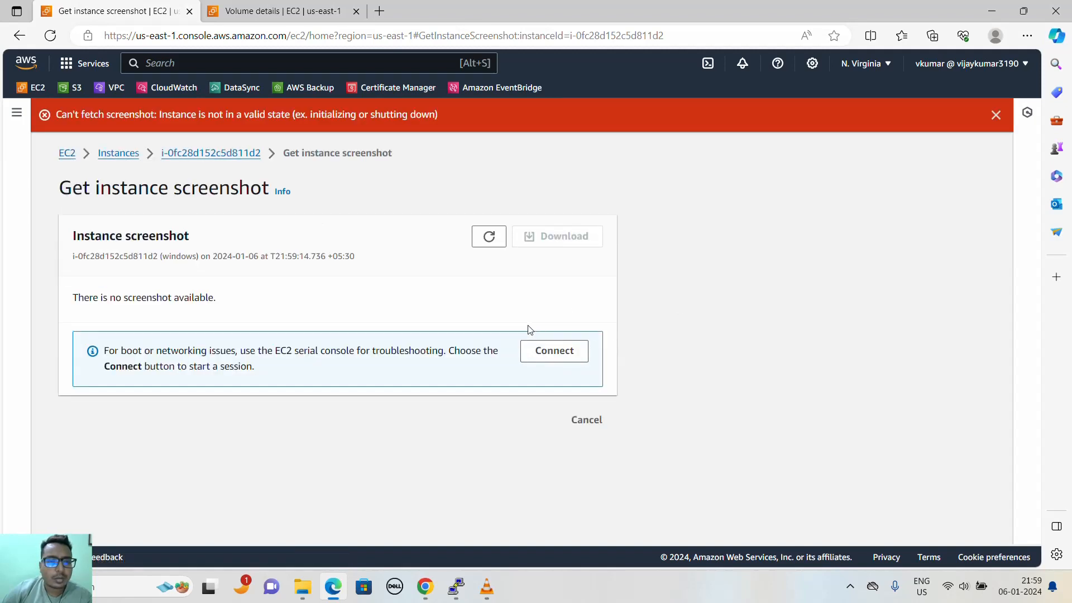
click(490, 240)
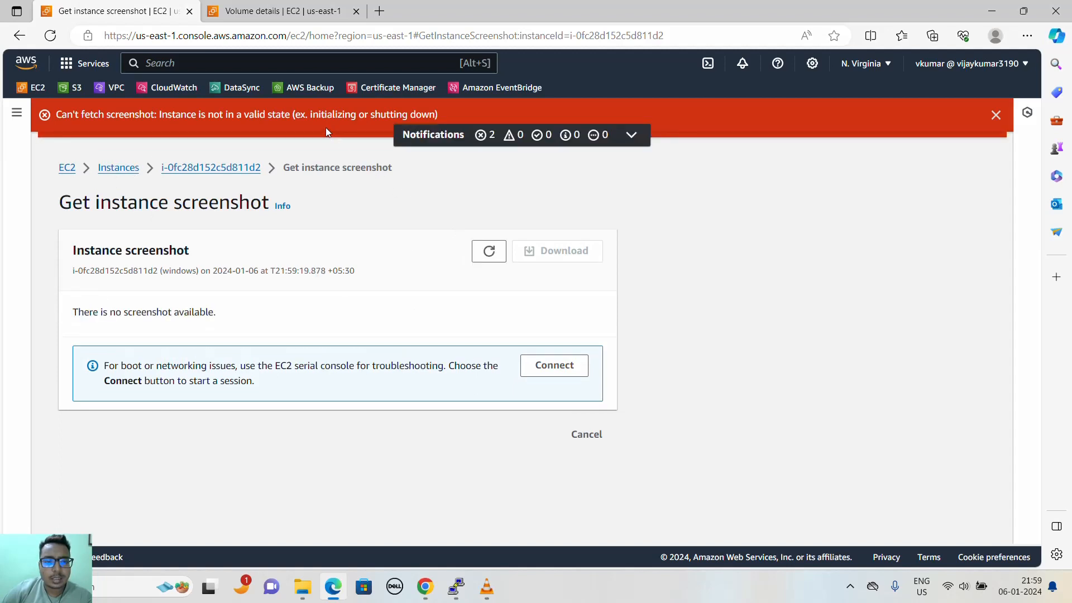
click(489, 252)
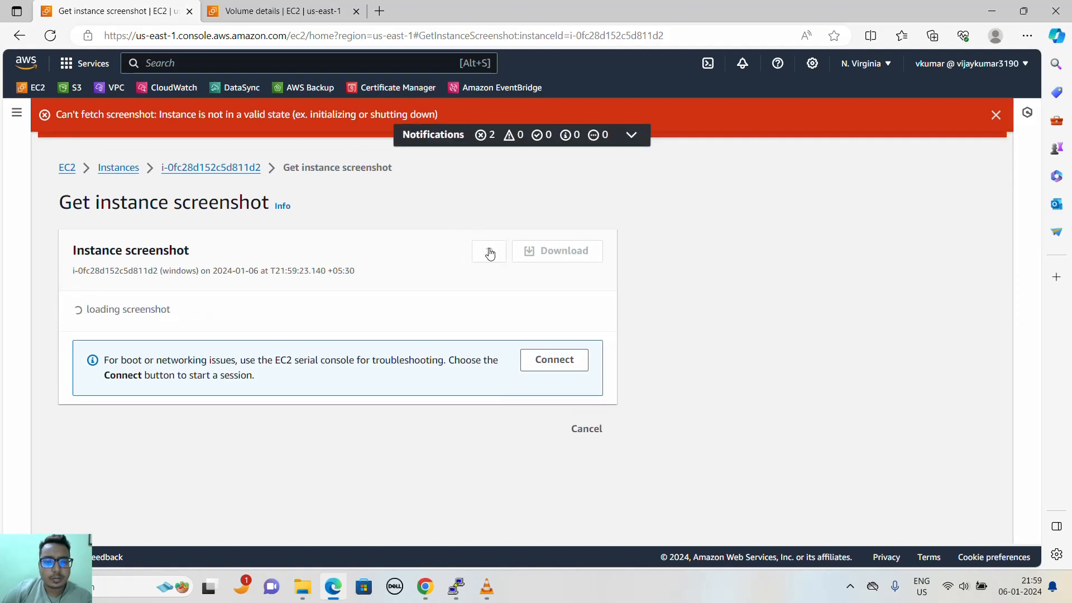
click(489, 253)
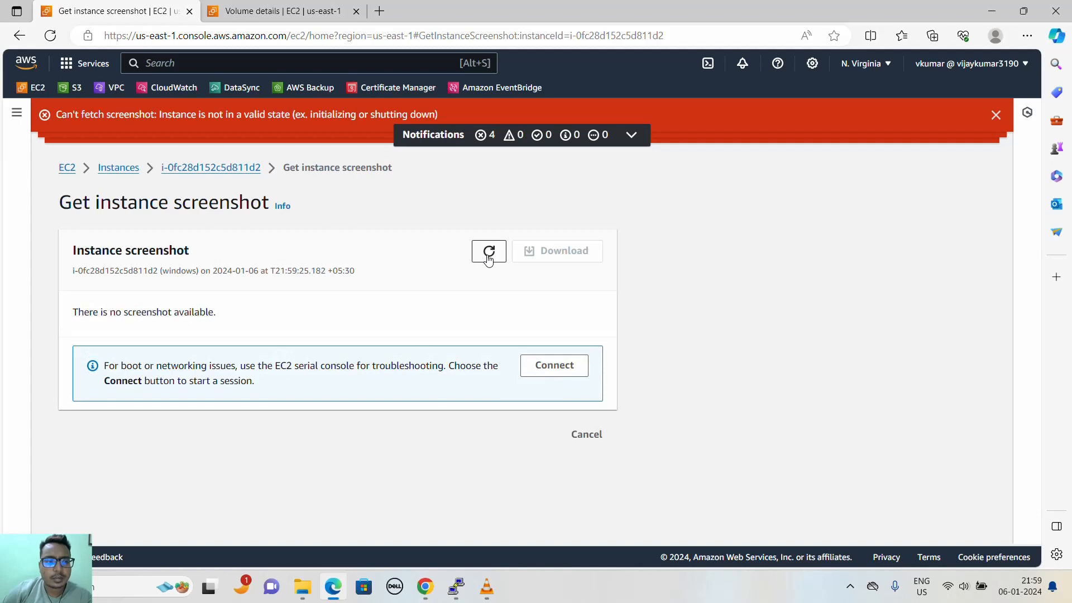
click(489, 256)
click(489, 258)
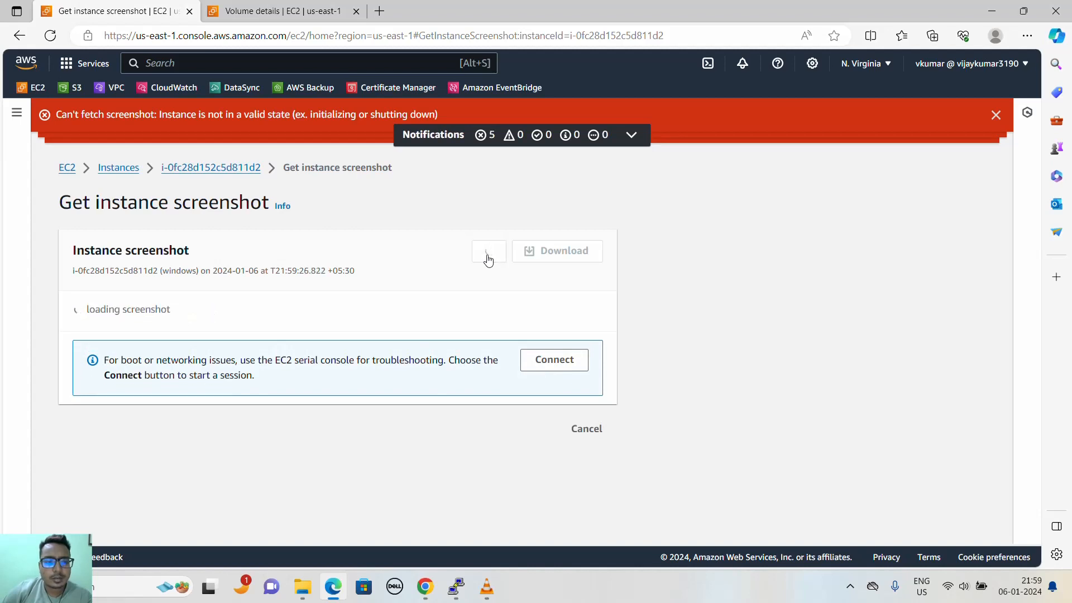
click(488, 252)
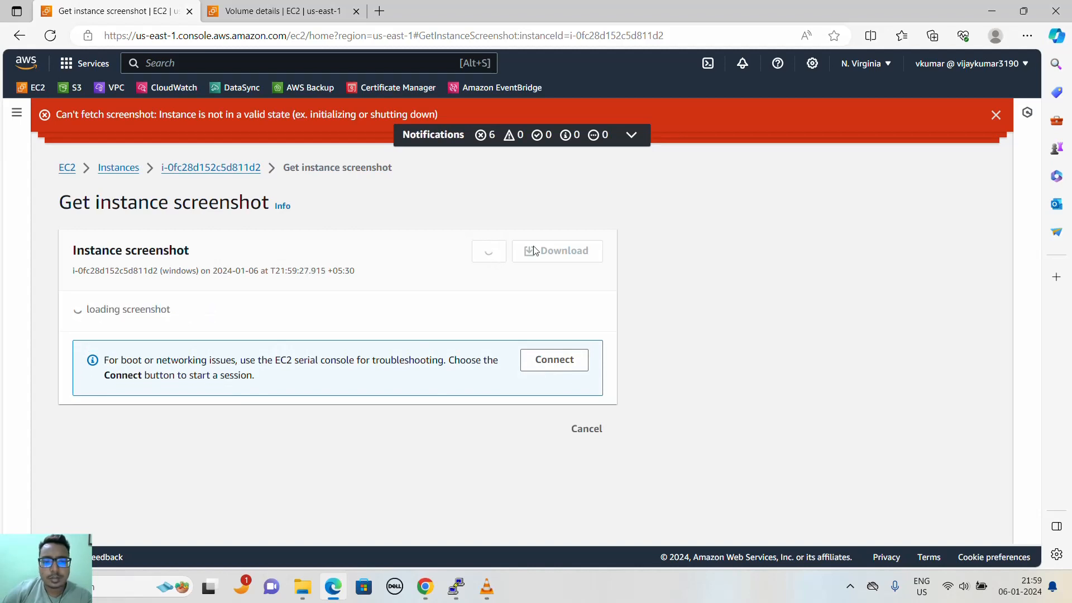
click(996, 115)
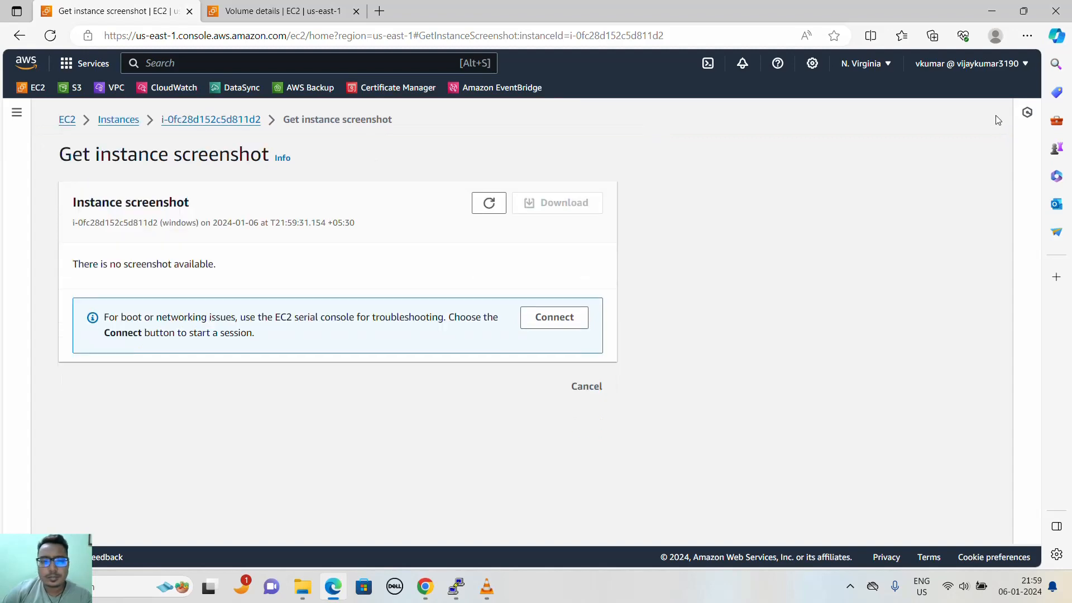
- Return to the windows instance's details, reload them, and request a new instance screenshot to check its boot state
click(240, 121)
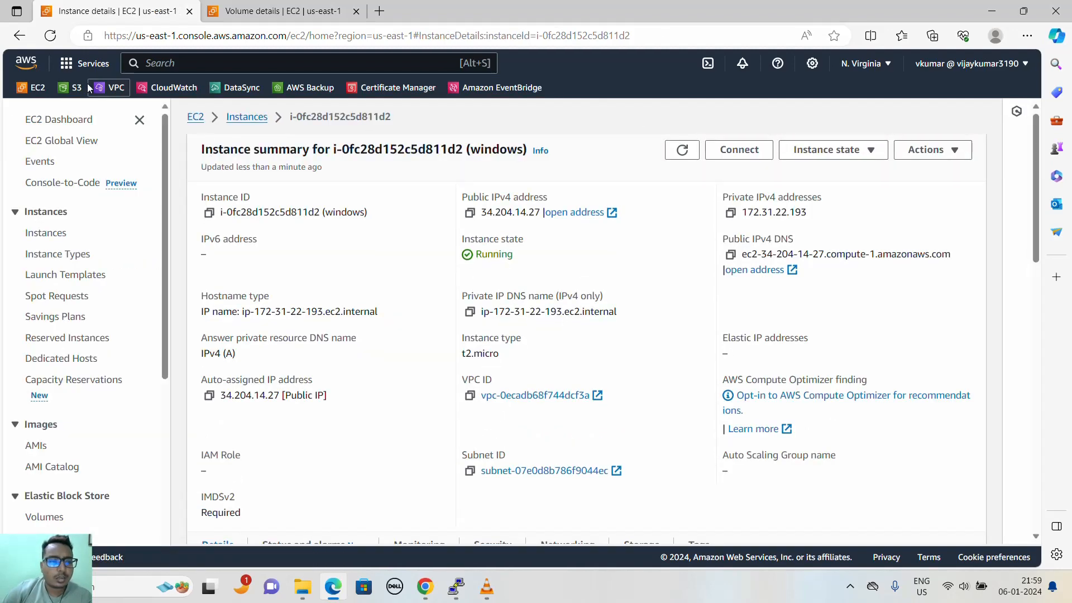
click(50, 35)
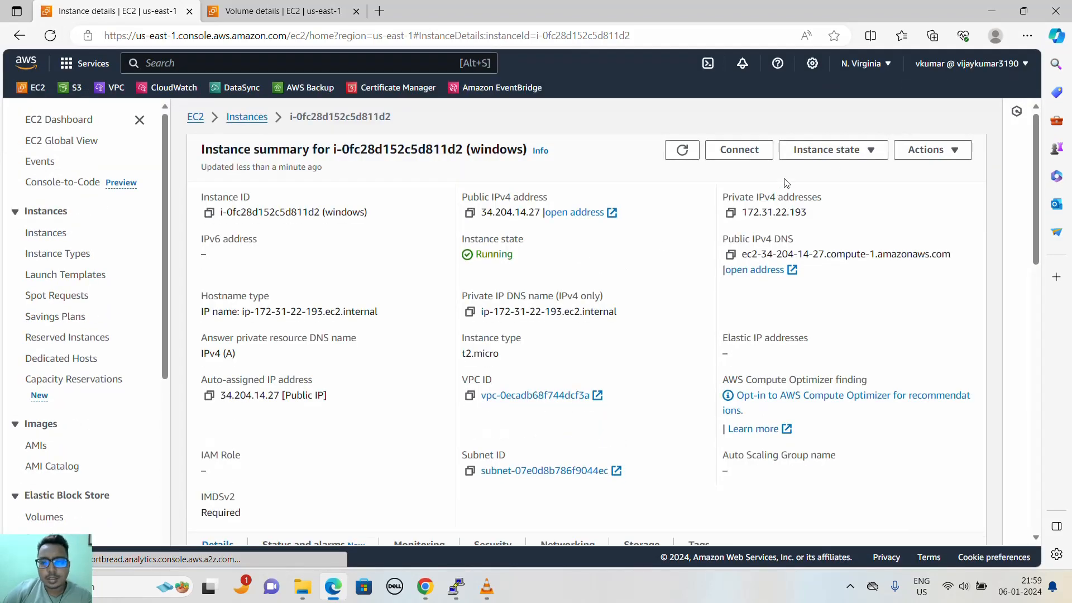
click(848, 149)
click(924, 151)
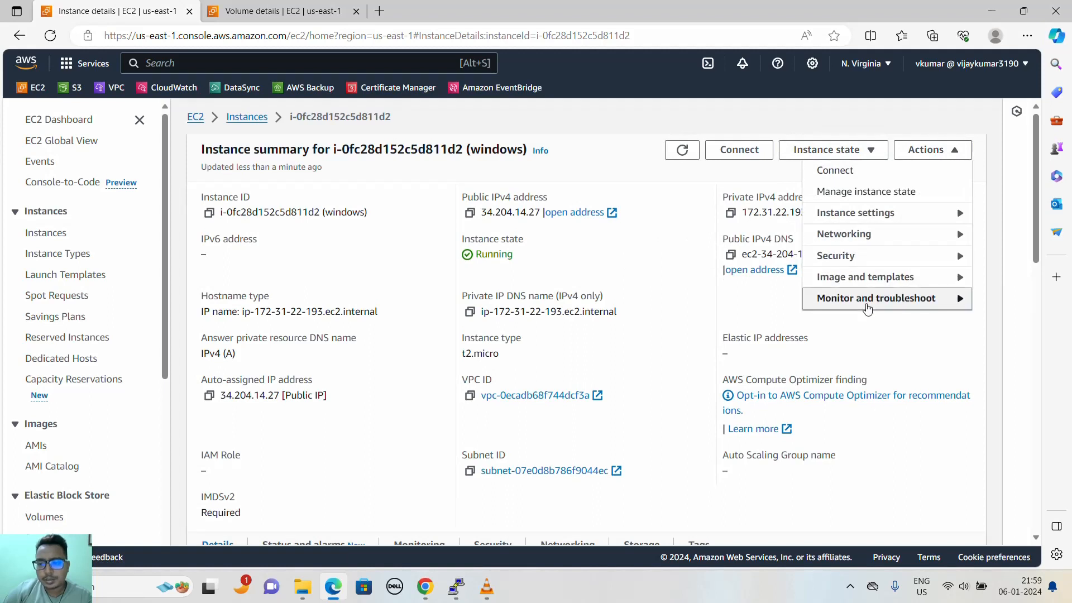
mouse_move(867, 309)
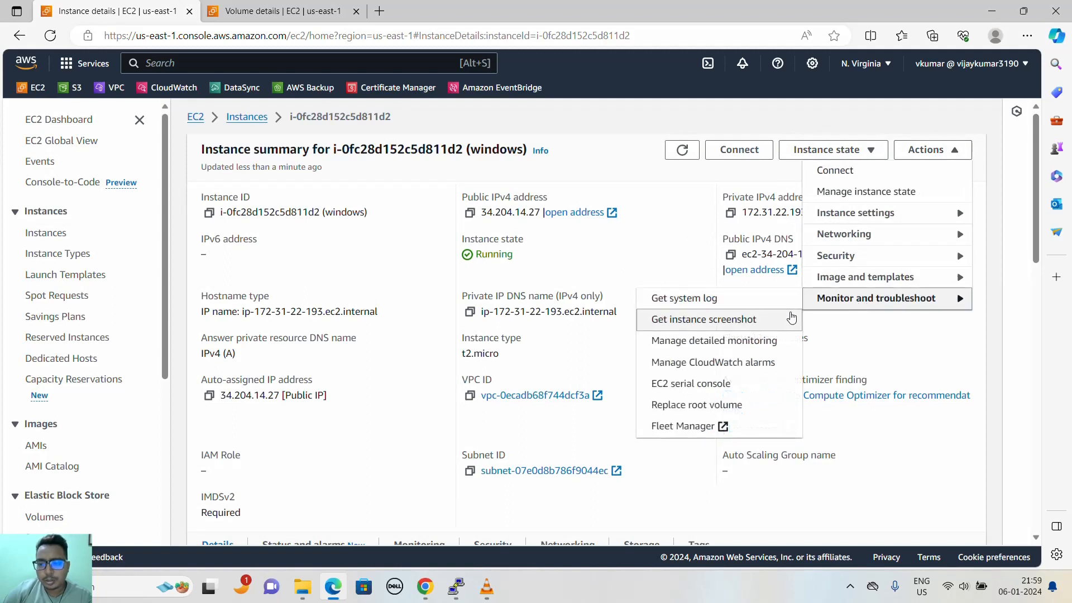
click(688, 320)
scroll(544, 330, down, 2)
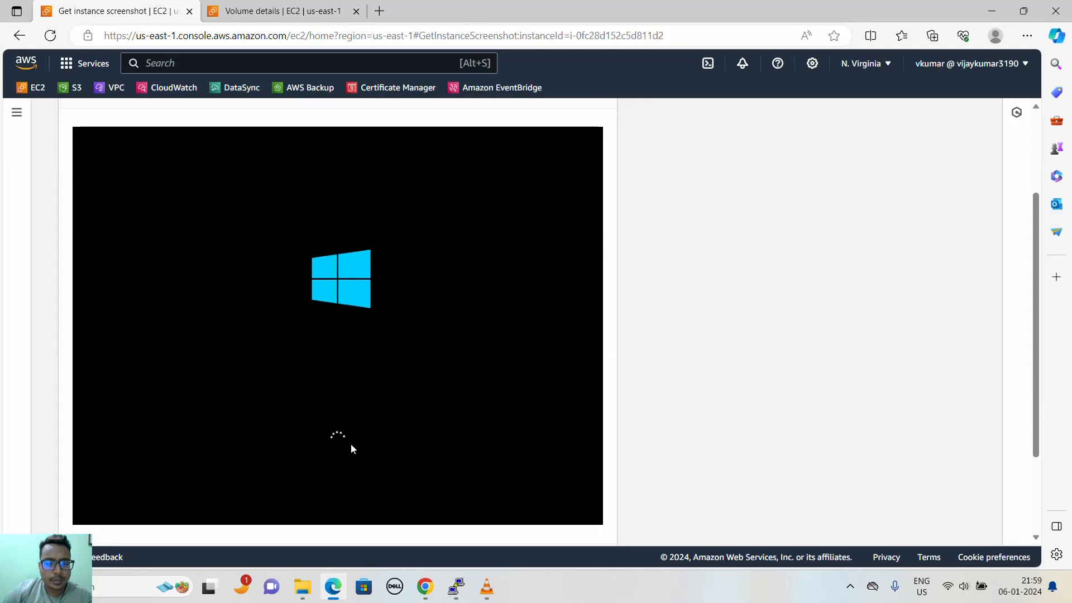
scroll(351, 444, up, 2)
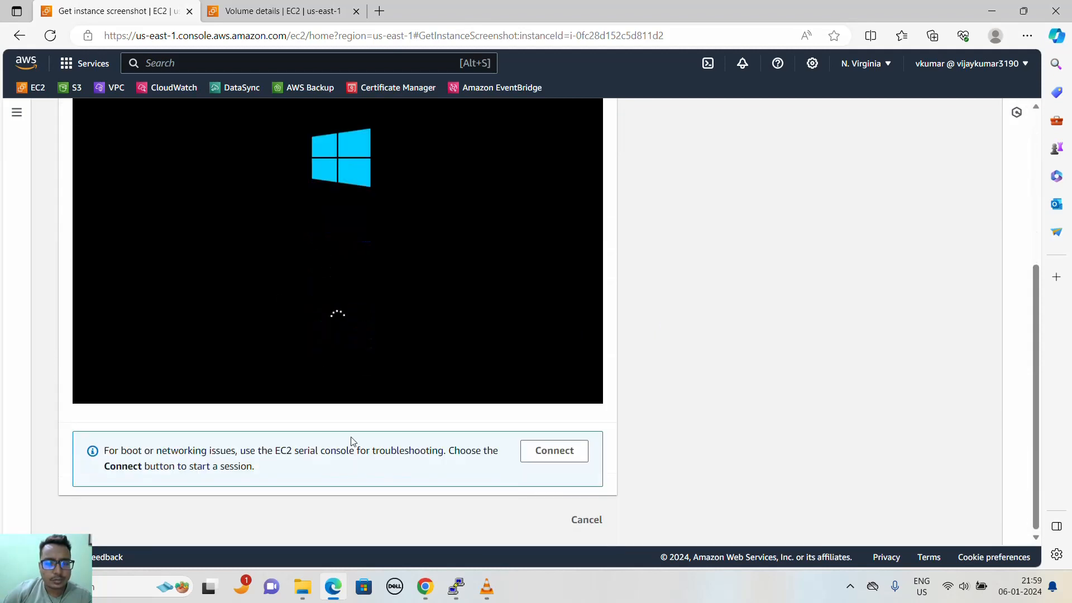
scroll(351, 436, up, 5)
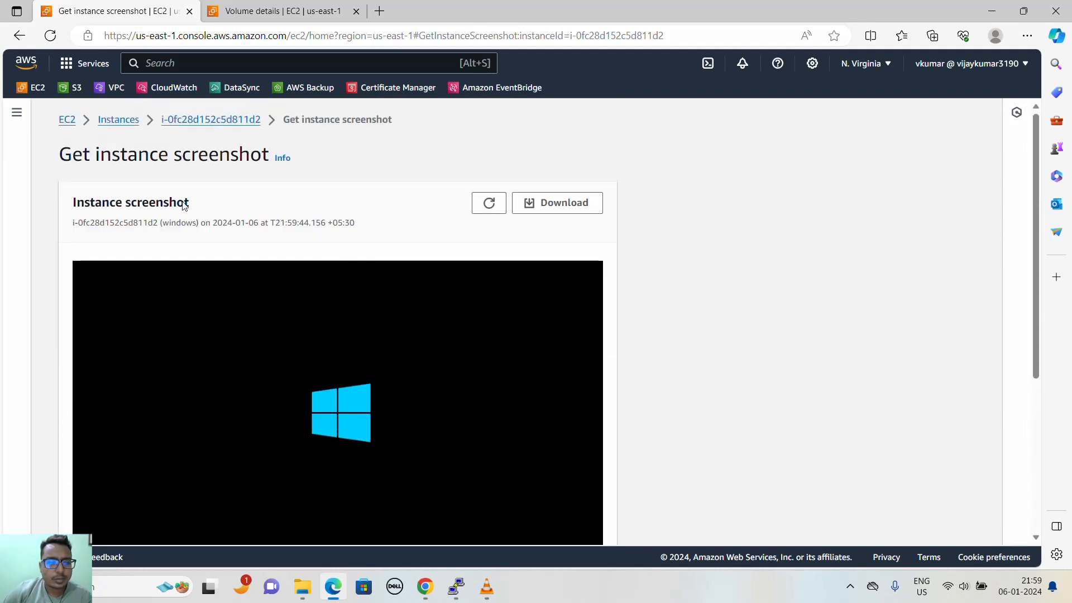
- Refresh the instance screenshot and examine whether the windows instance has finished booting
click(489, 203)
scroll(474, 366, down, 2)
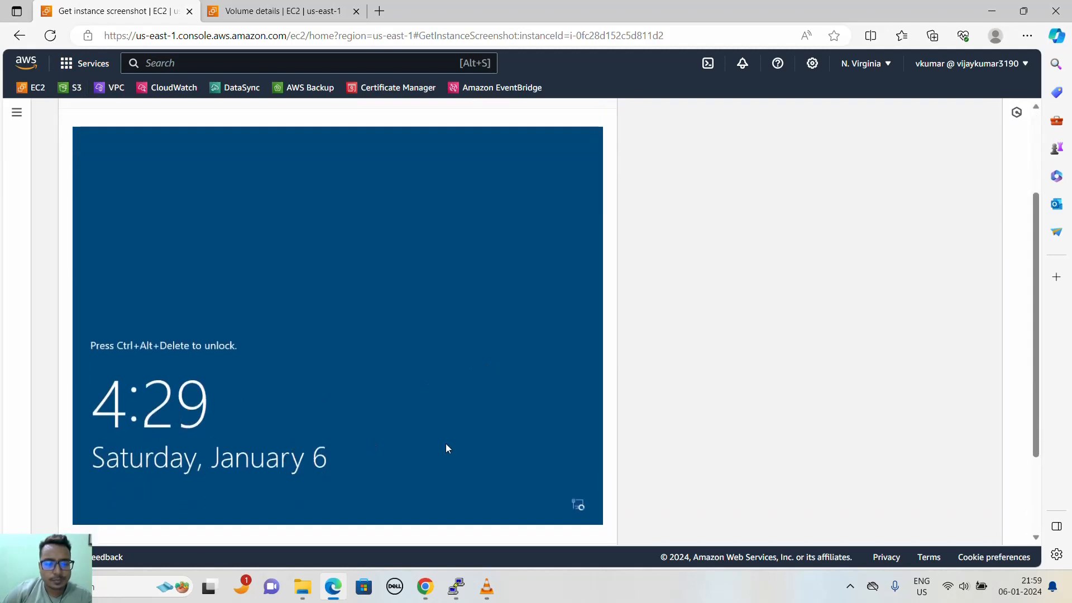
scroll(446, 448, up, 2)
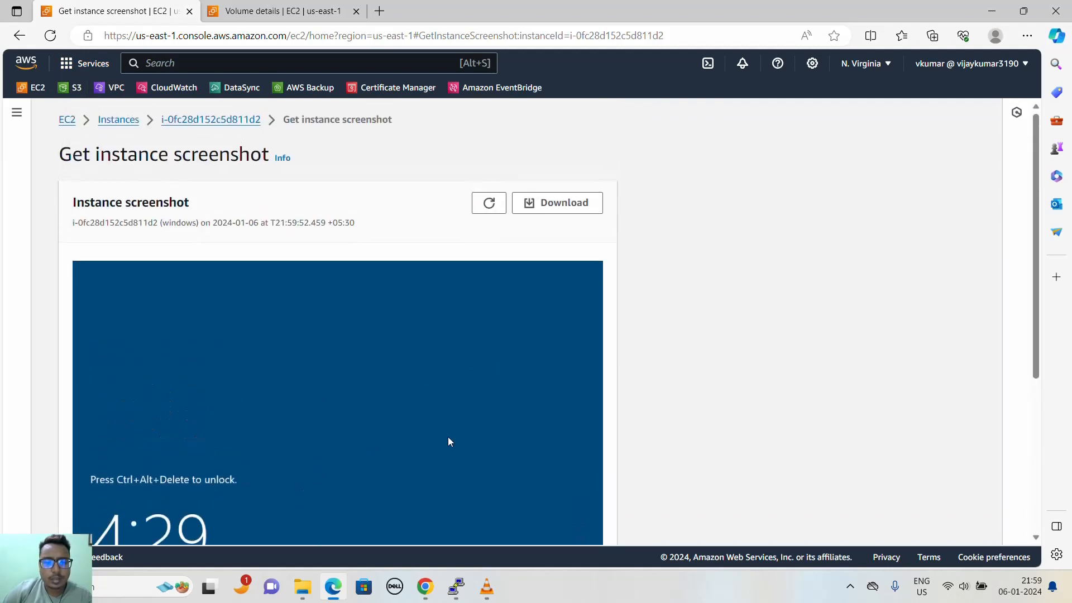
- Copy the windows instance's public IPv4 address and enter it as the computer in Remote Desktop Connection
click(211, 119)
click(471, 213)
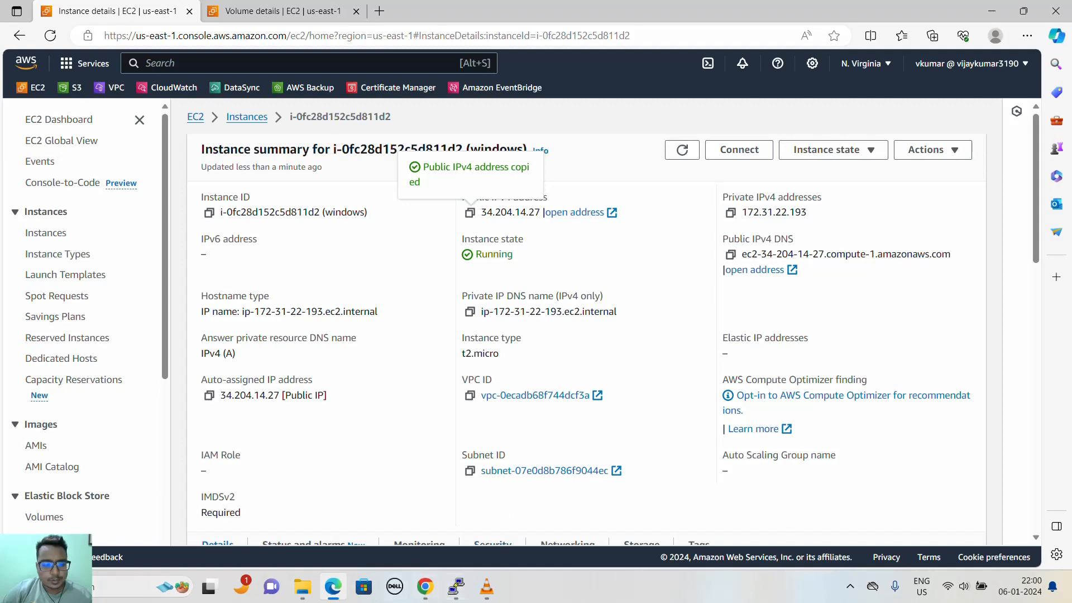
click(22, 586)
text(mstsc)
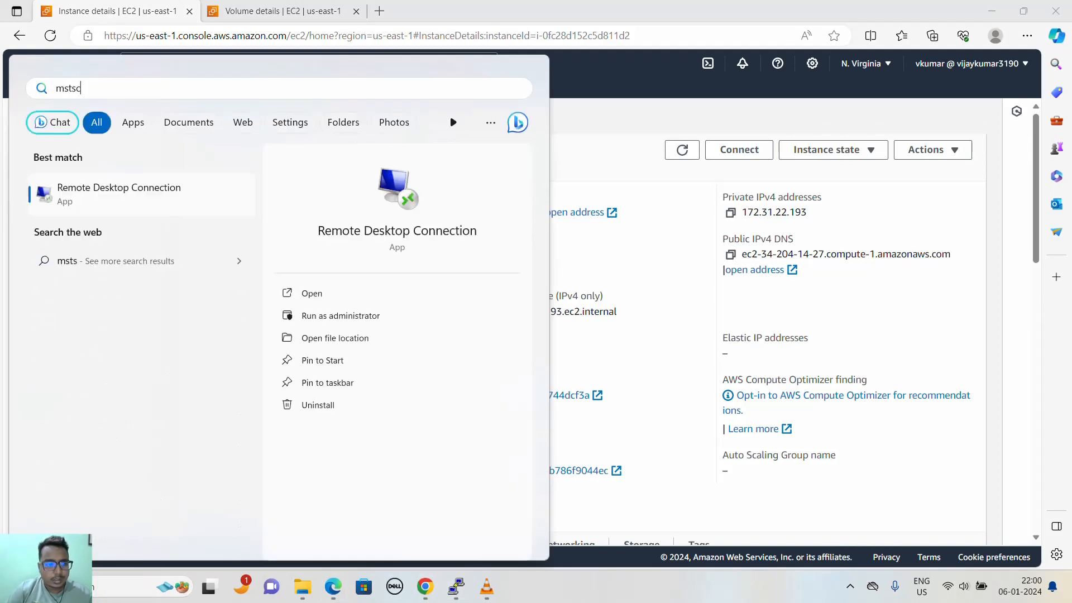
key(Return)
key(ctrl+v)
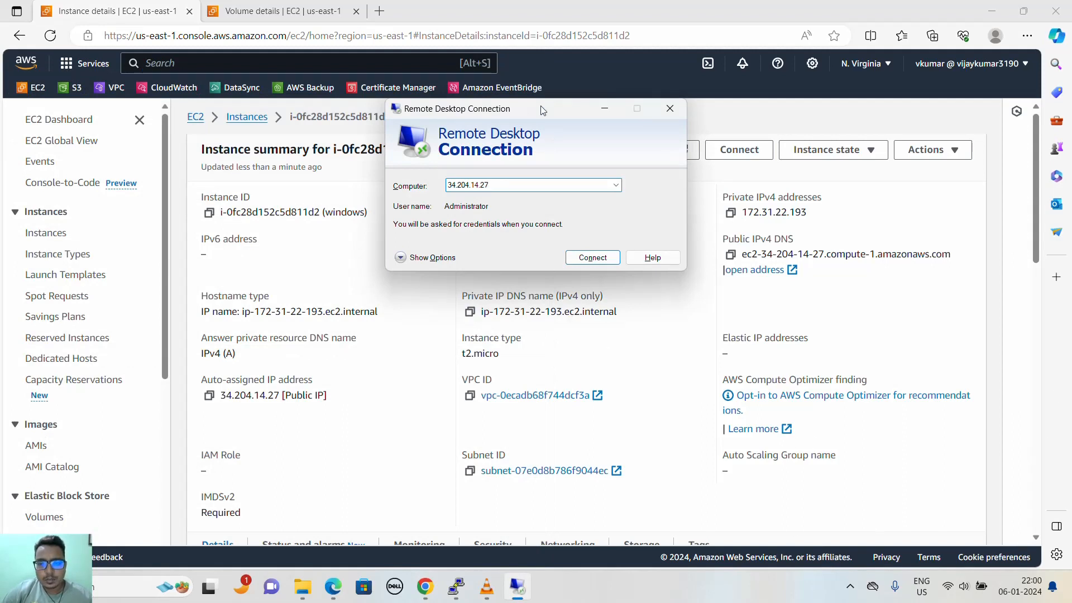
click(591, 256)
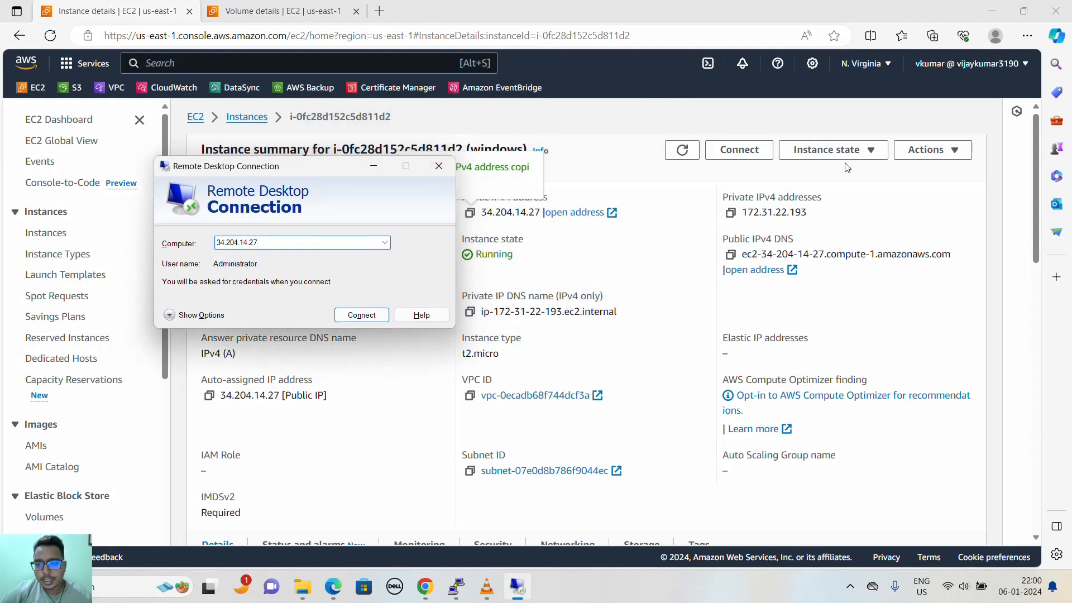
- Retrieve the instance's Windows password by uploading the private key file us-east-1.pem and decrypting it
click(869, 153)
click(934, 150)
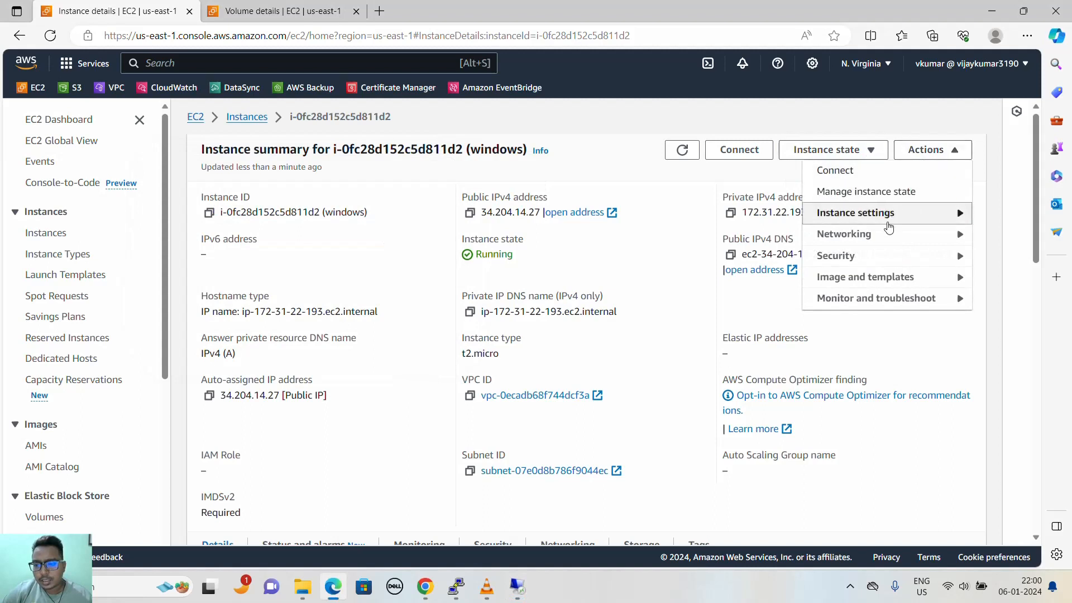
mouse_move(859, 263)
click(697, 277)
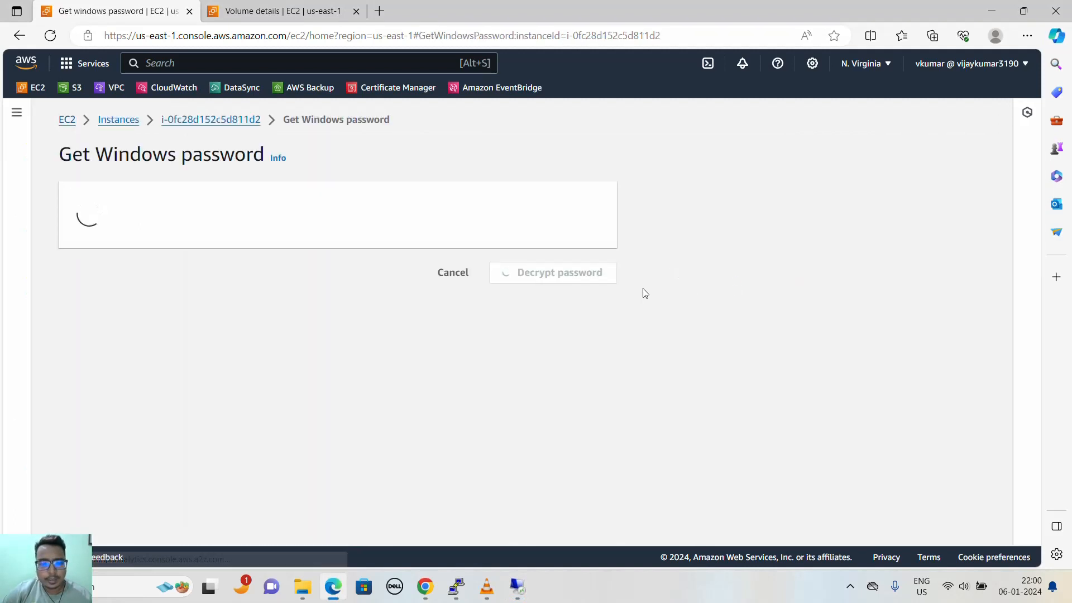
click(146, 340)
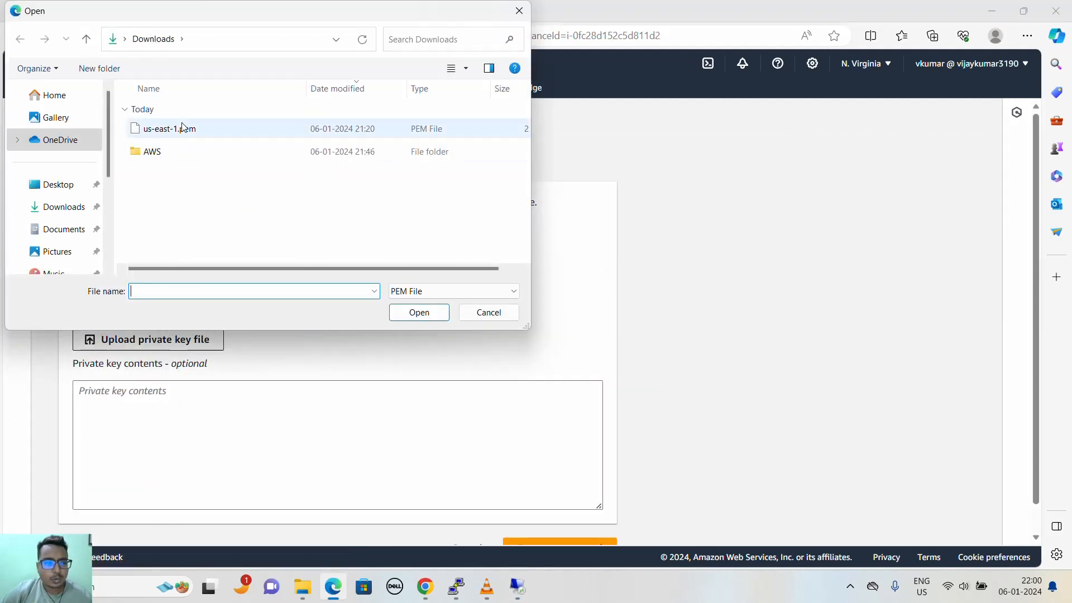
click(187, 138)
double_click(190, 142)
scroll(471, 364, down, 1)
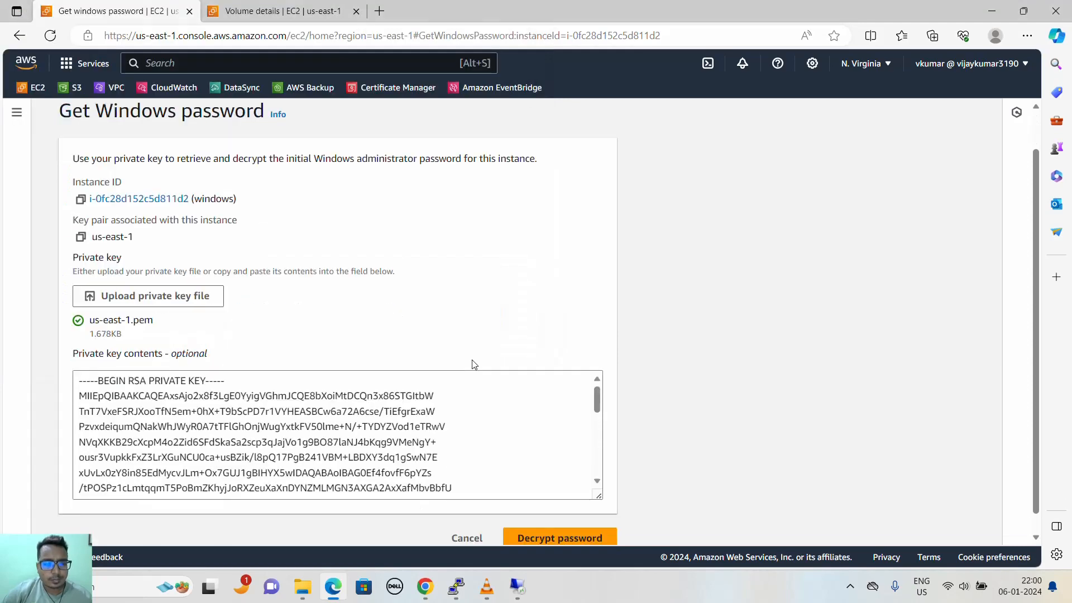
click(567, 520)
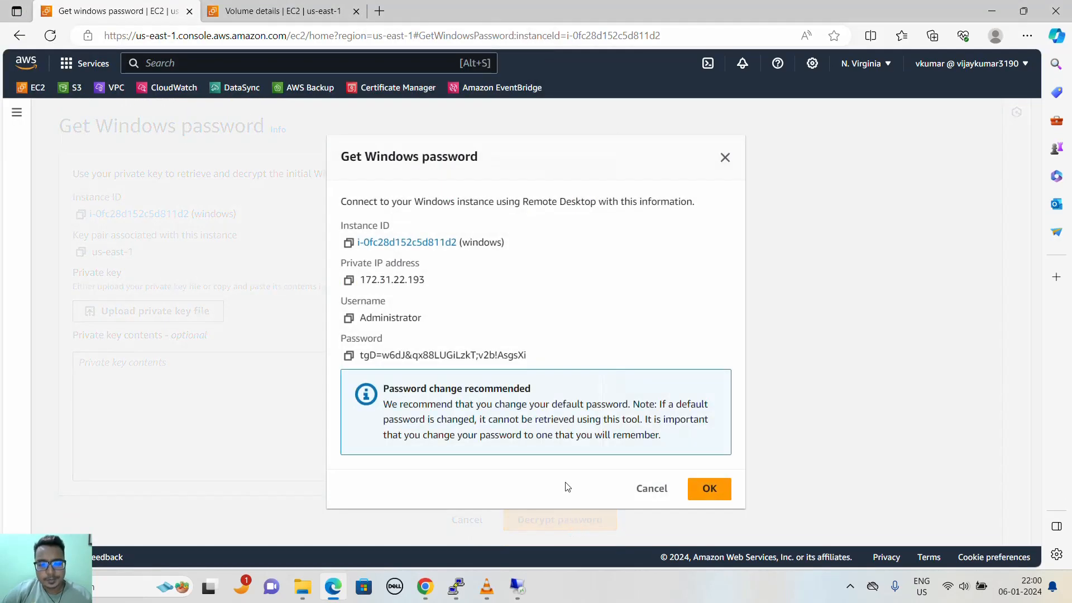
- Connect to 34.204.14.27 over Remote Desktop as Administrator, copying the decrypted password from the EC2 console into the password field
click(518, 586)
click(365, 315)
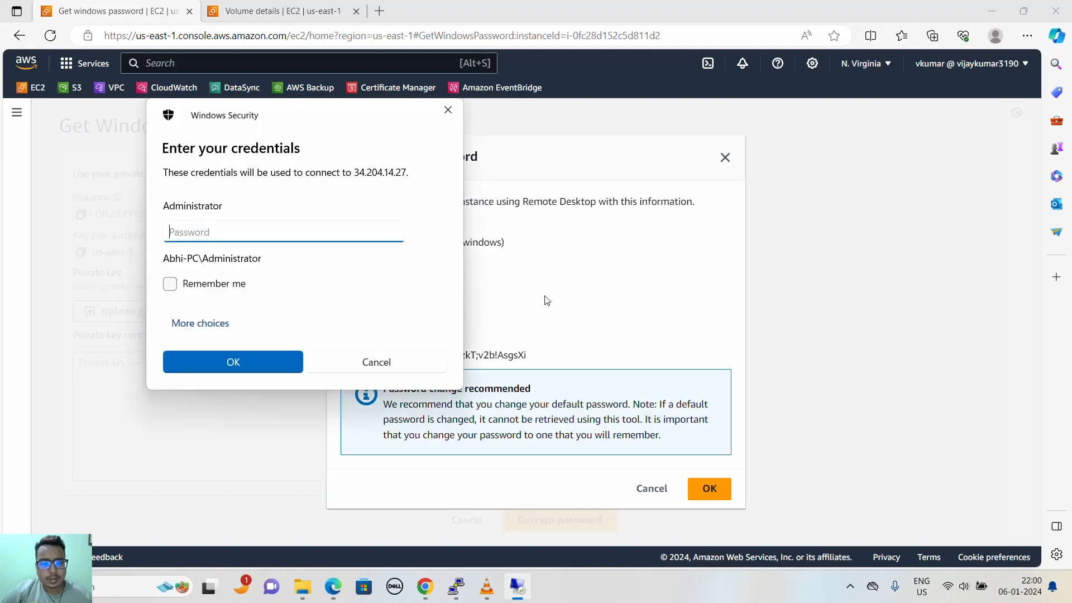
click(545, 300)
click(348, 355)
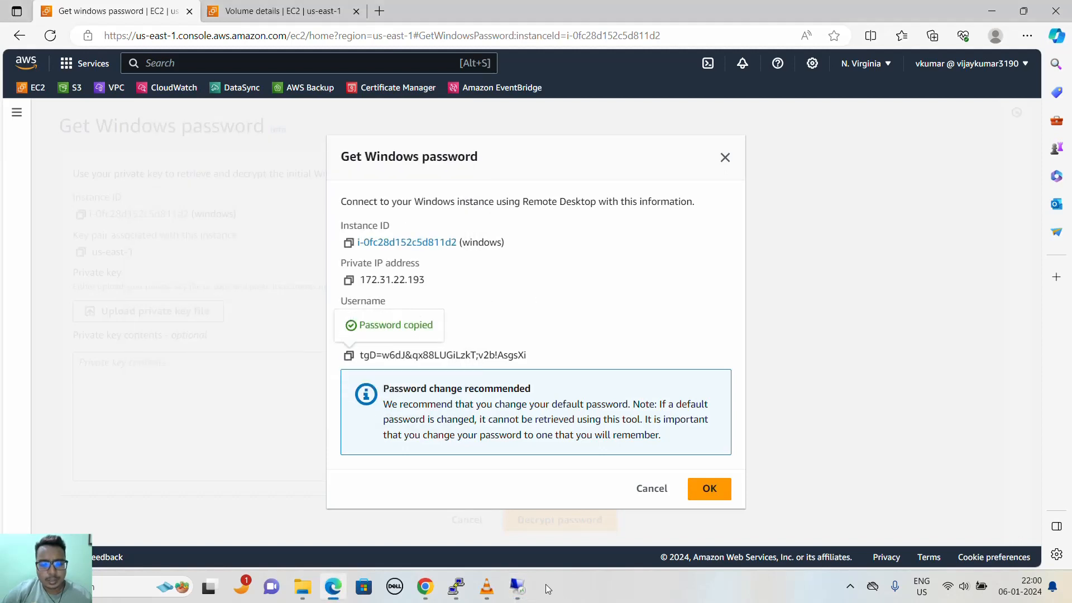
click(519, 585)
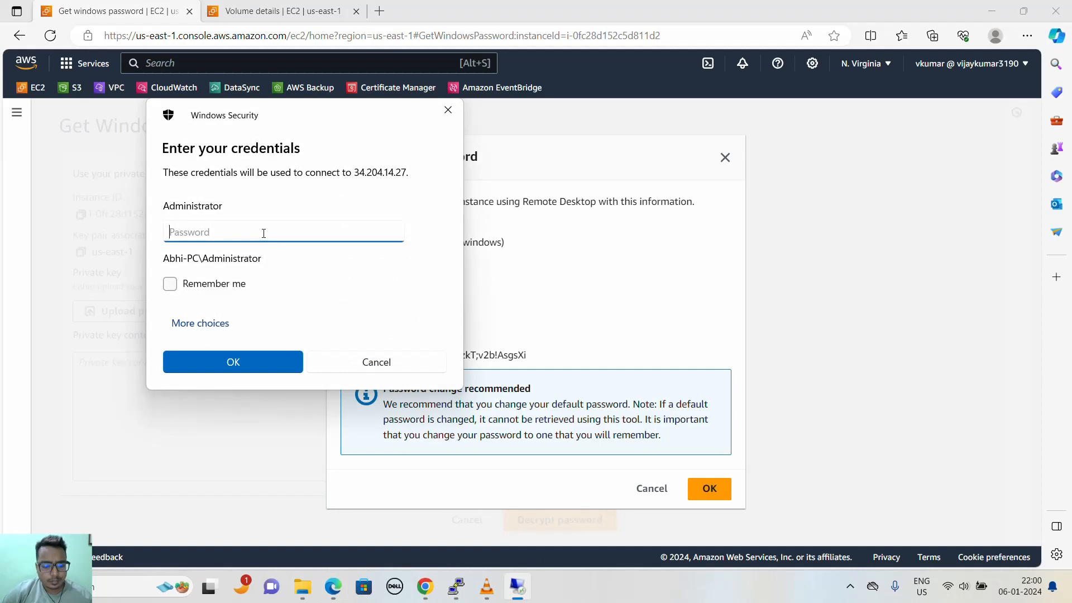
key(ctrl+v)
click(248, 364)
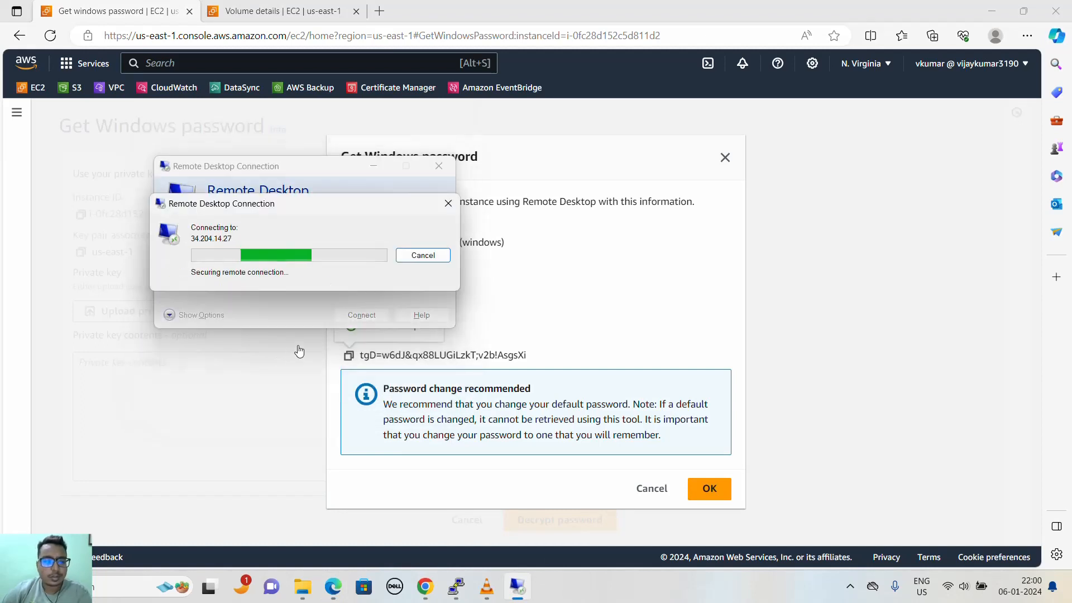
click(354, 360)
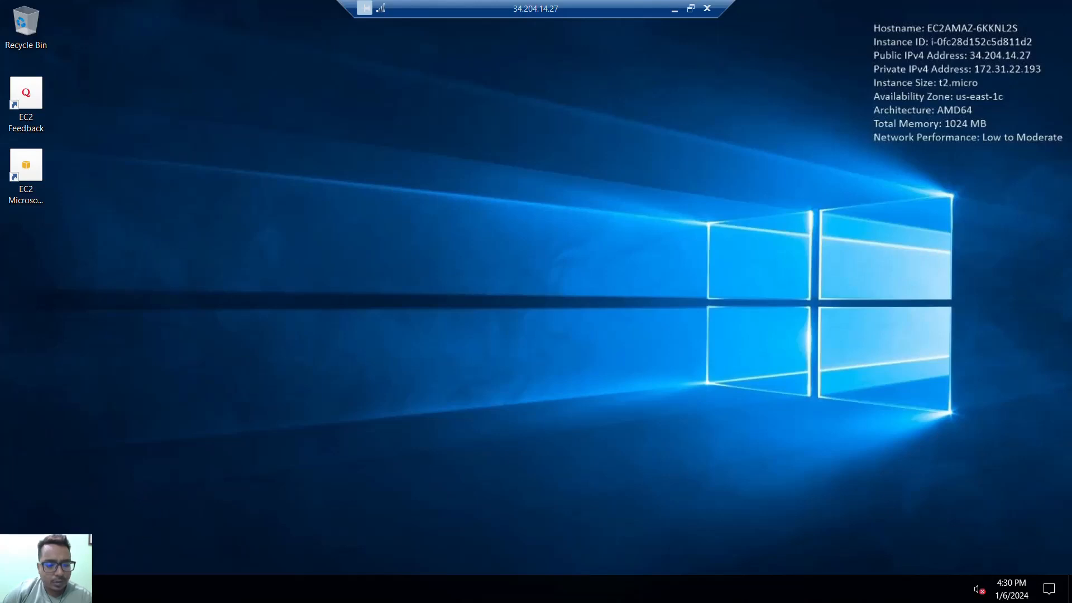
- Show This PC in File Explorer on the remote desktop to check the size of drive D:
key(super)
click(584, 286)
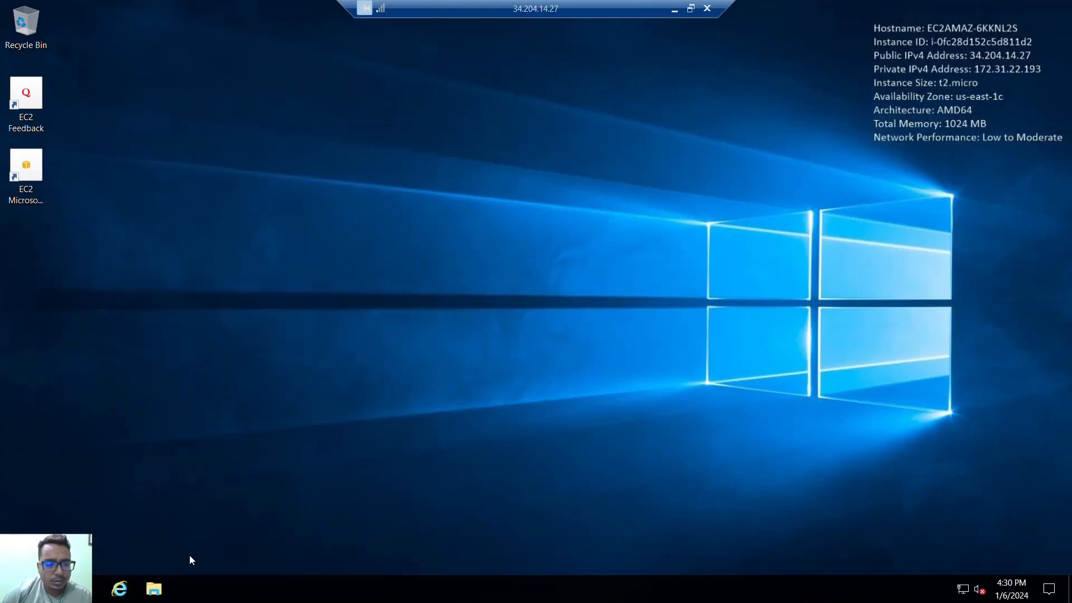
click(166, 593)
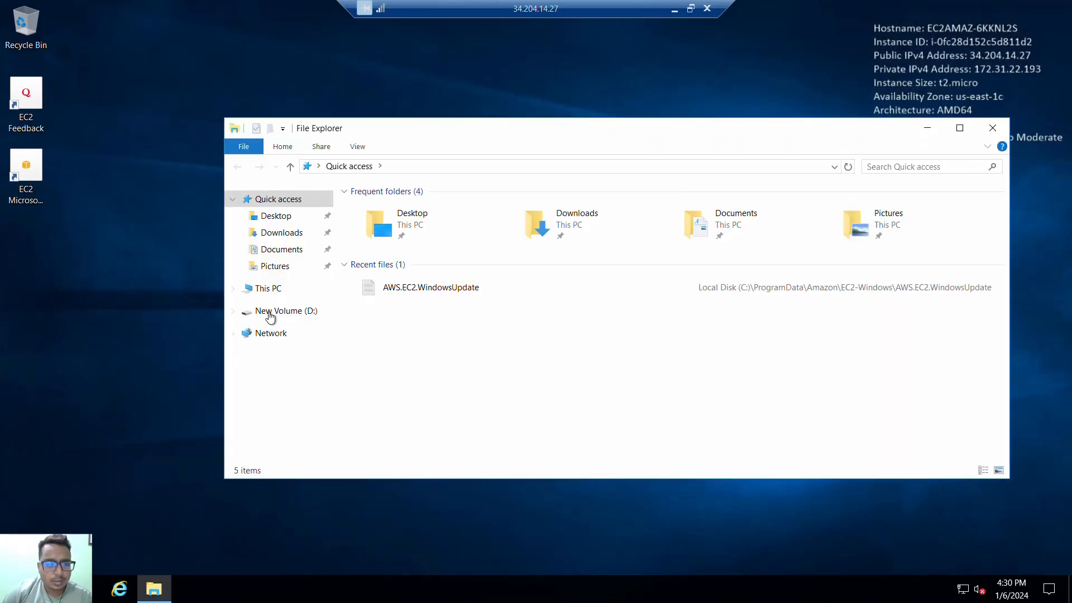
click(269, 289)
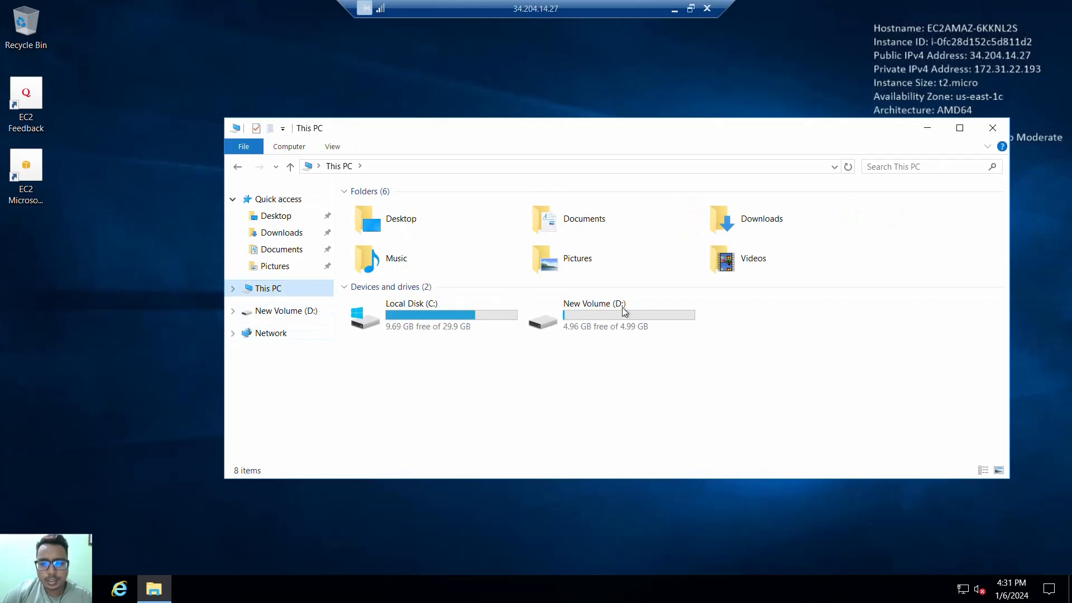
- Open Computer Management on the remote instance and show Disk Management
key(super)
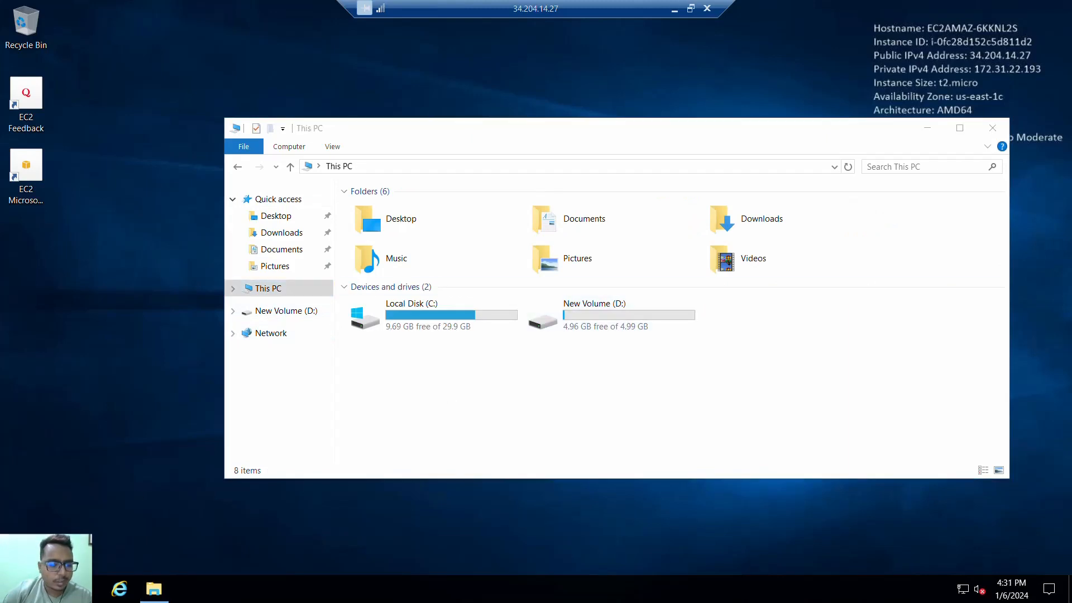
right_click(29, 586)
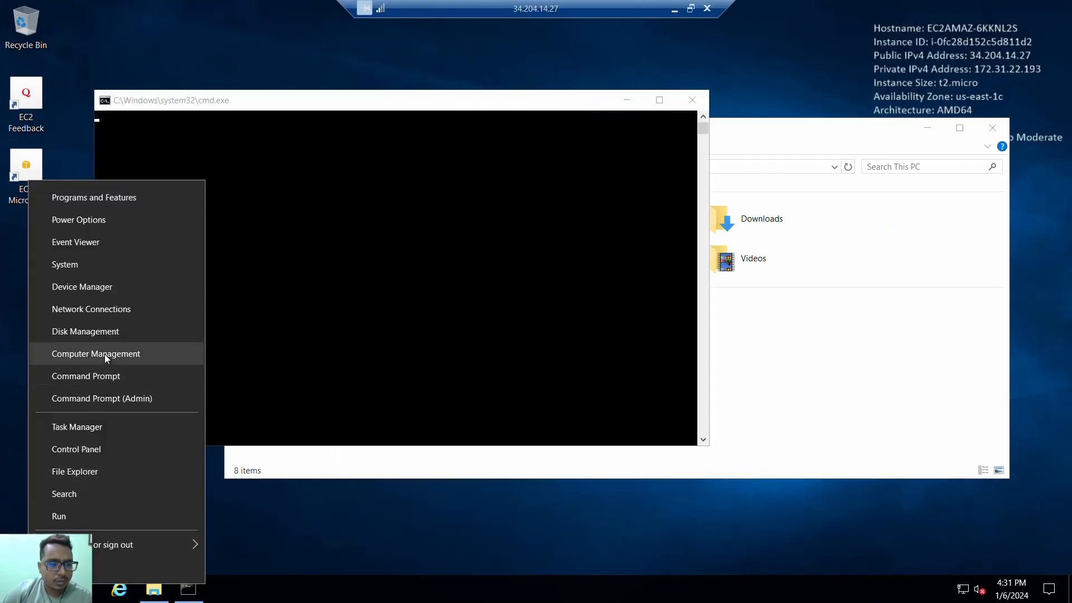
click(105, 355)
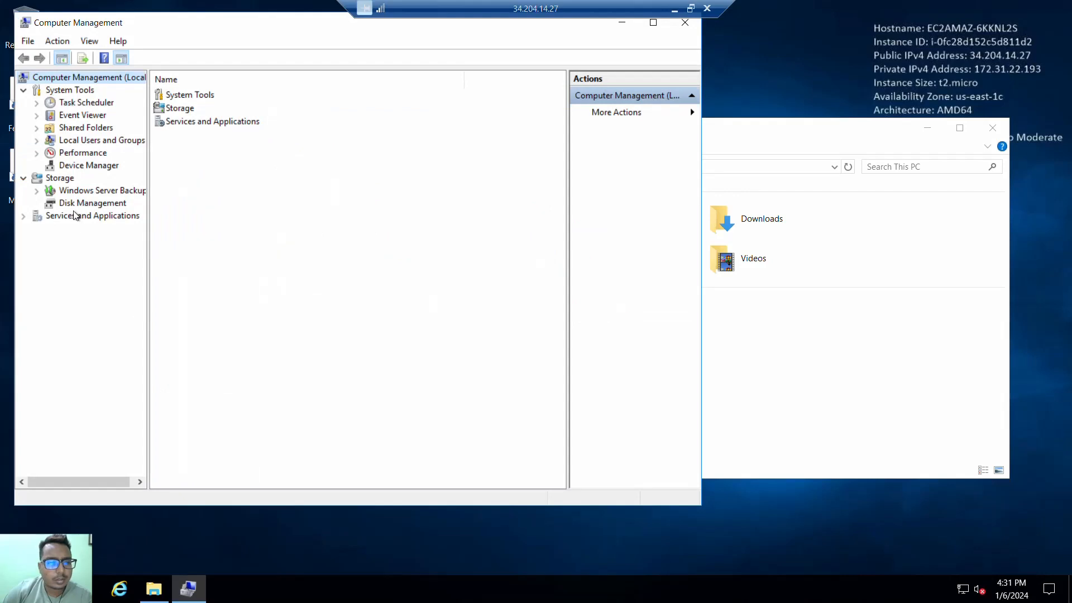
click(87, 205)
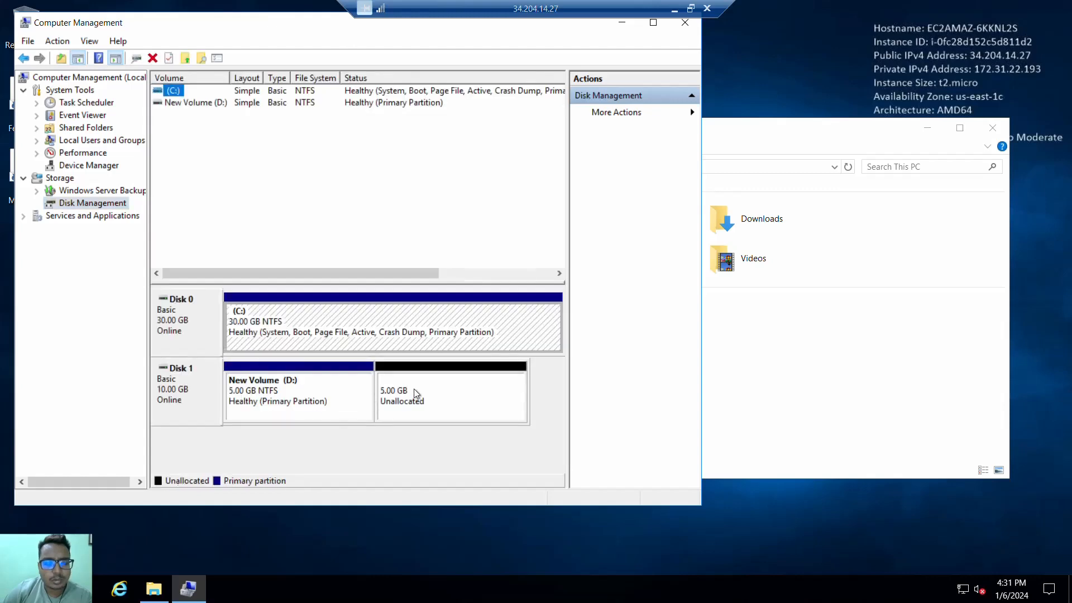
- Extend the New Volume (D:) partition on Disk 1 with the adjacent 5120 MB of unallocated space
click(436, 397)
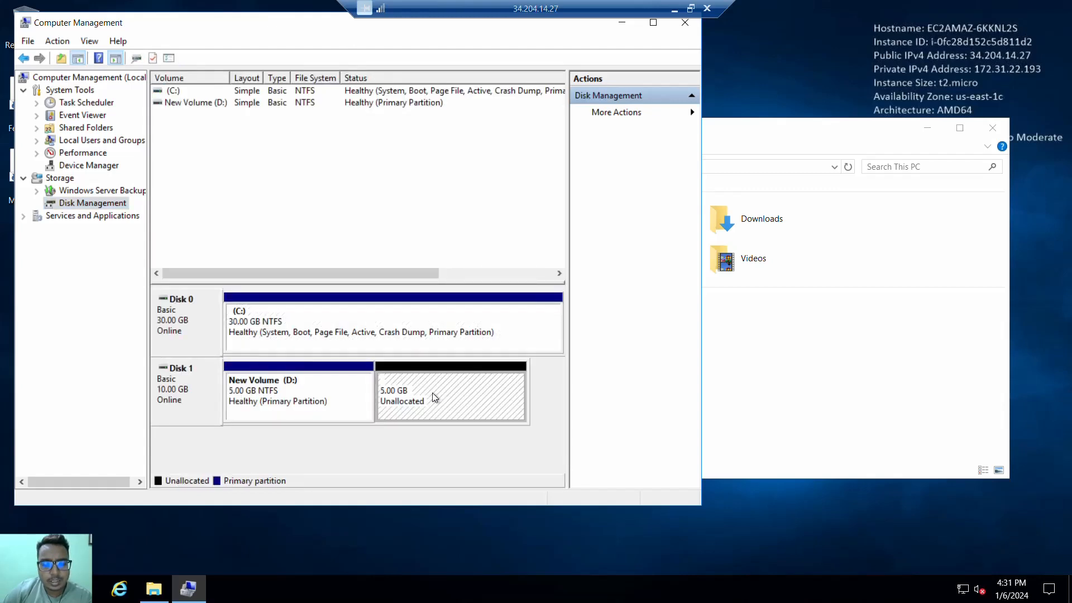
click(327, 398)
click(389, 394)
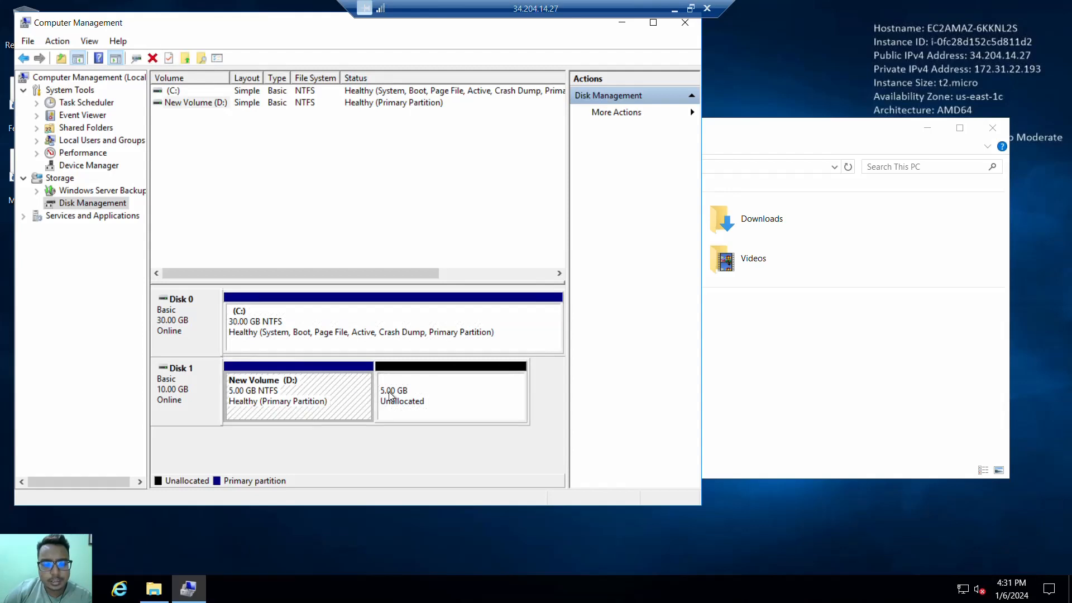
click(423, 383)
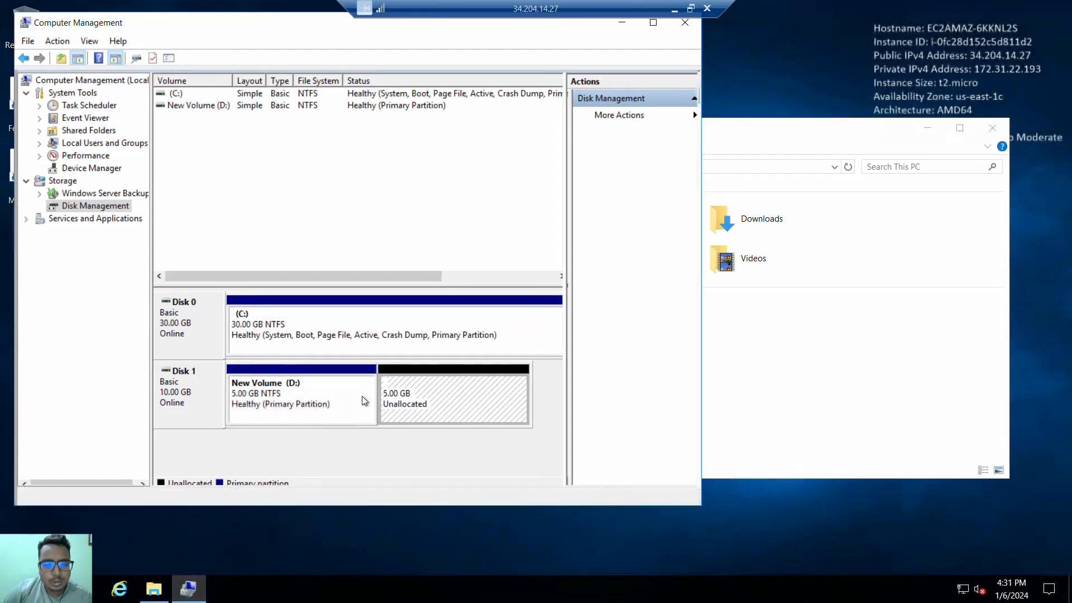
click(326, 403)
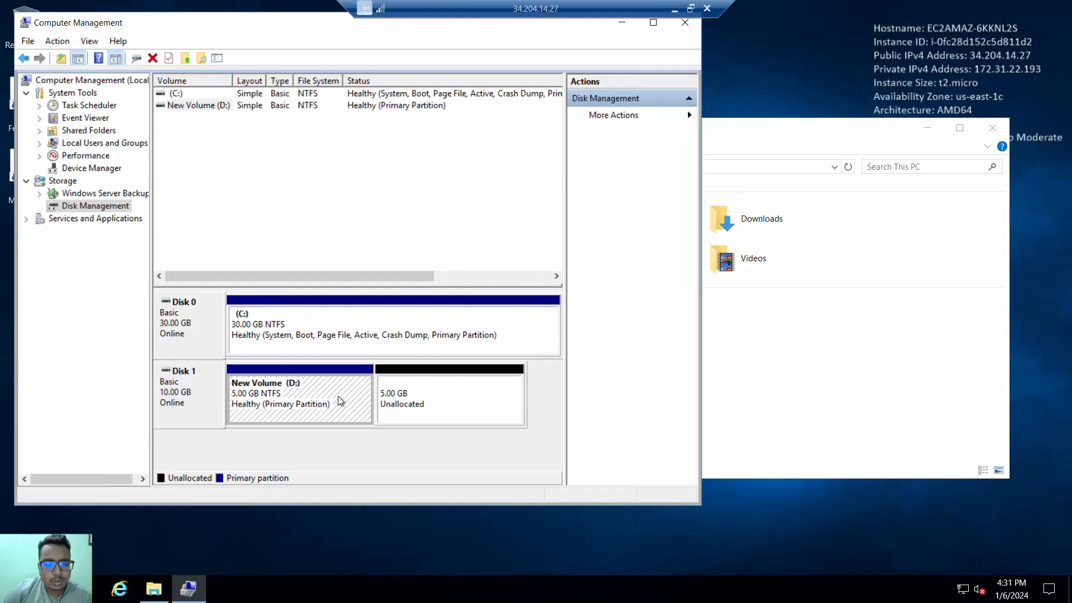
right_click(338, 397)
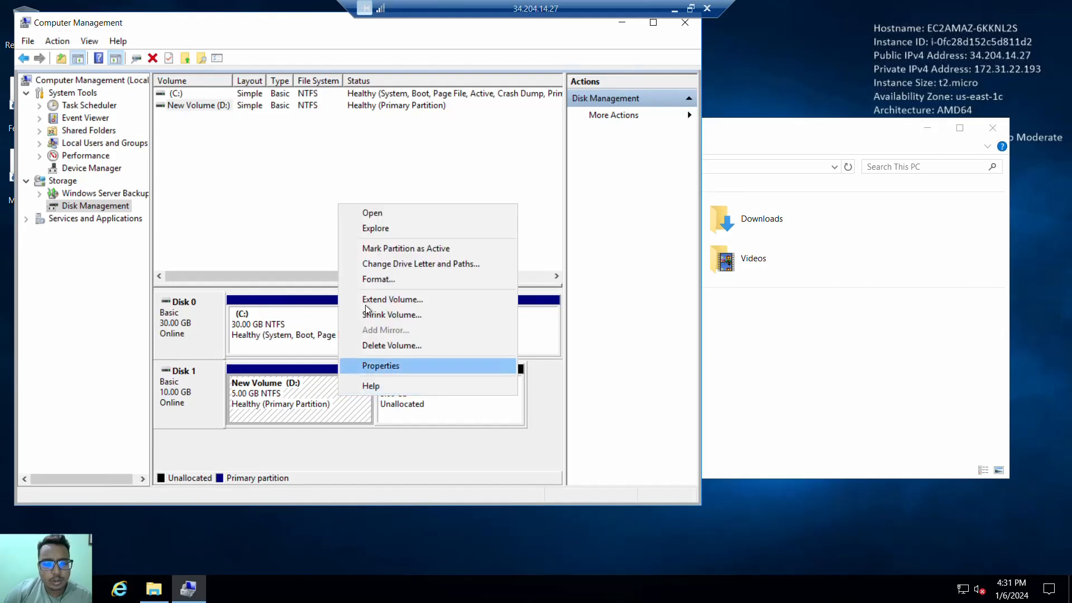
click(413, 302)
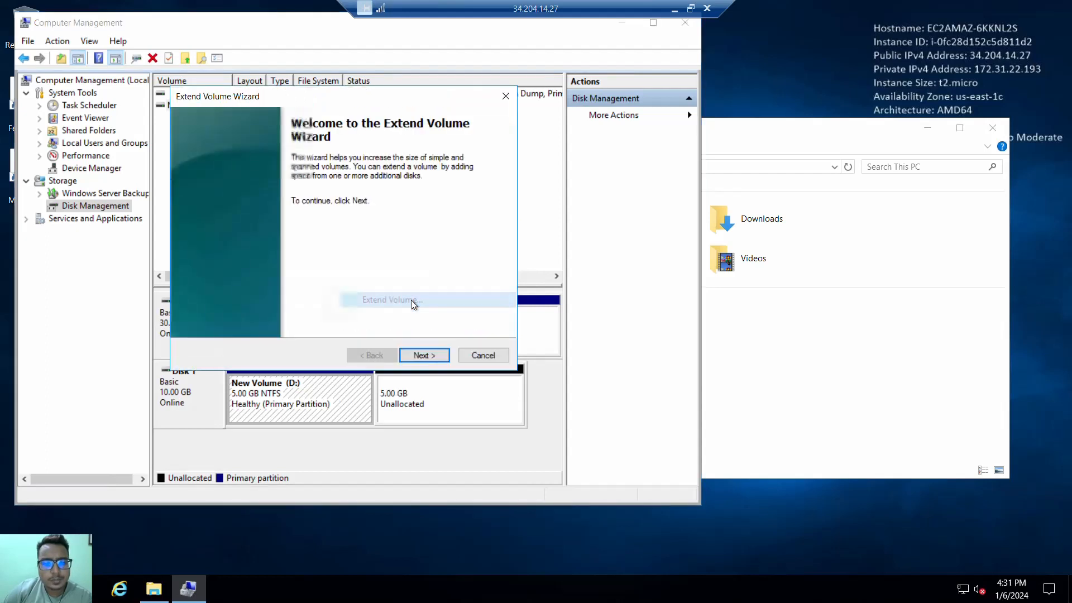
click(431, 356)
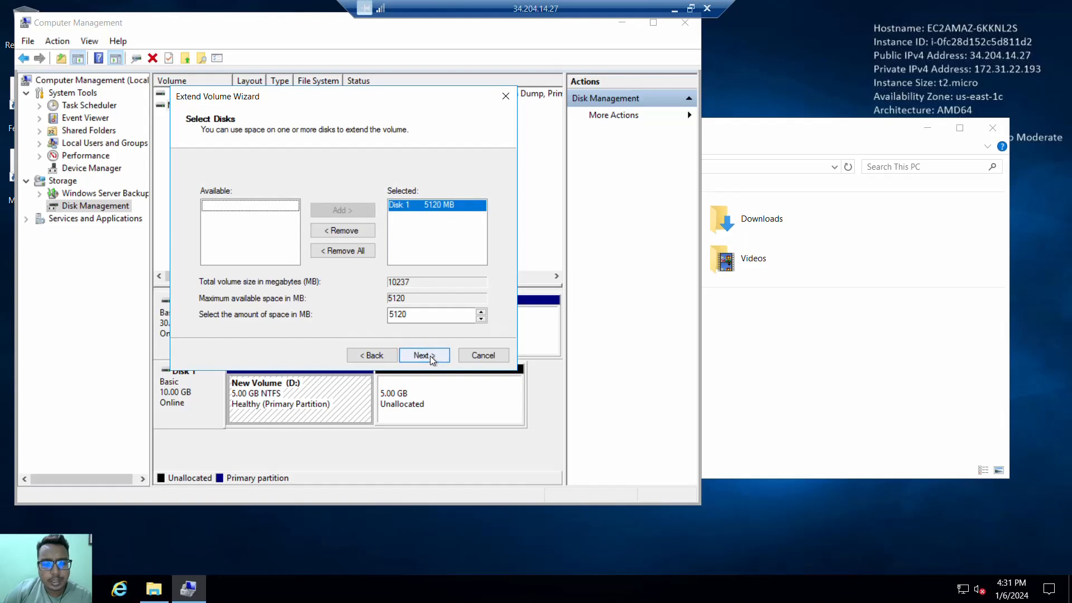
click(430, 356)
click(424, 355)
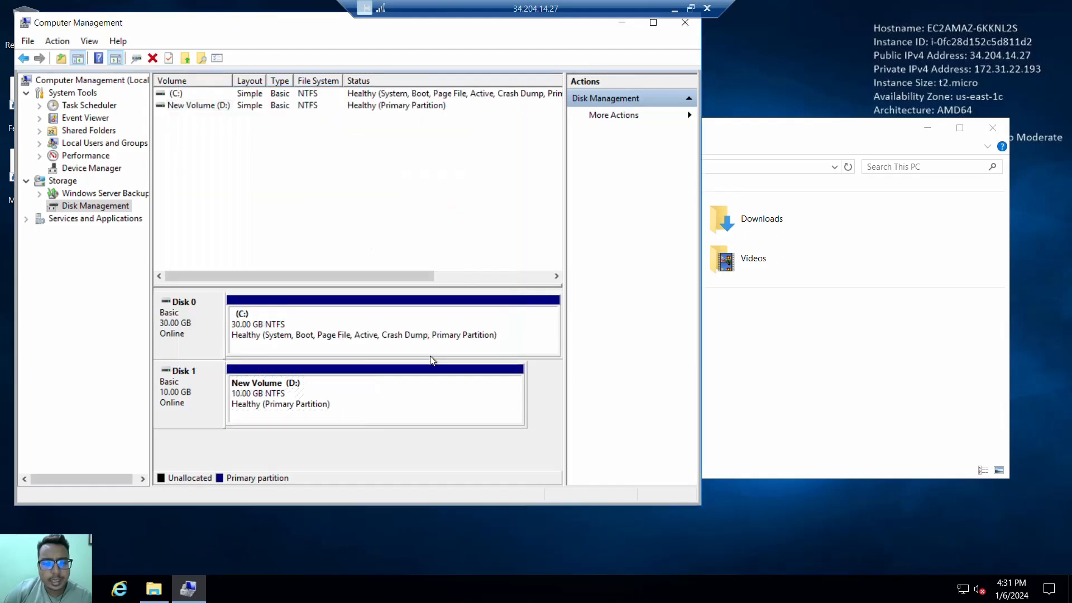
- Refresh This PC in File Explorer by opening drive D: and returning, to check the drive's size
click(819, 350)
right_click(771, 370)
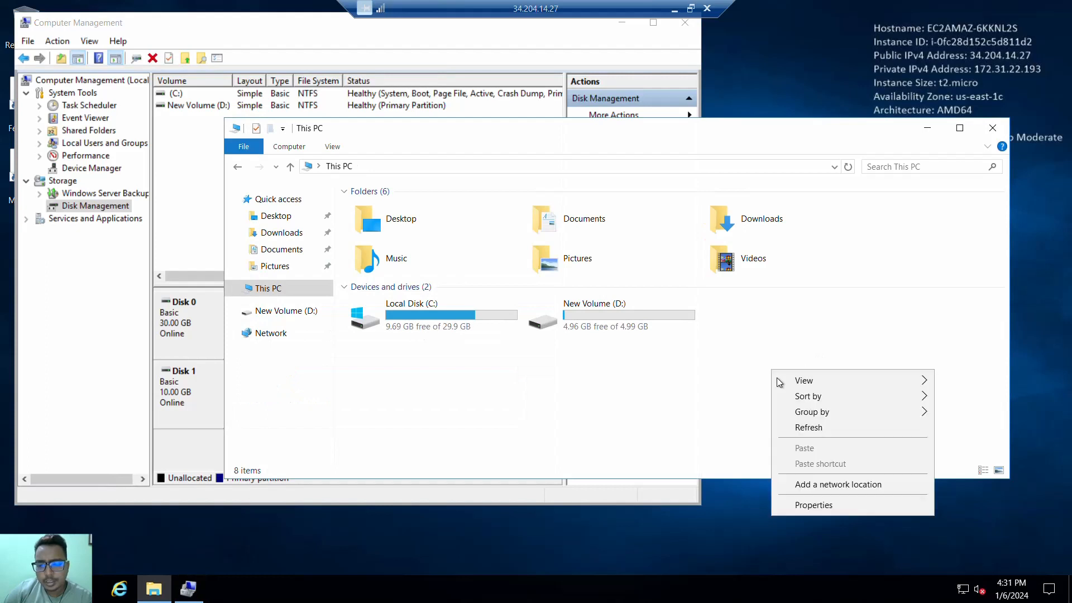
click(807, 428)
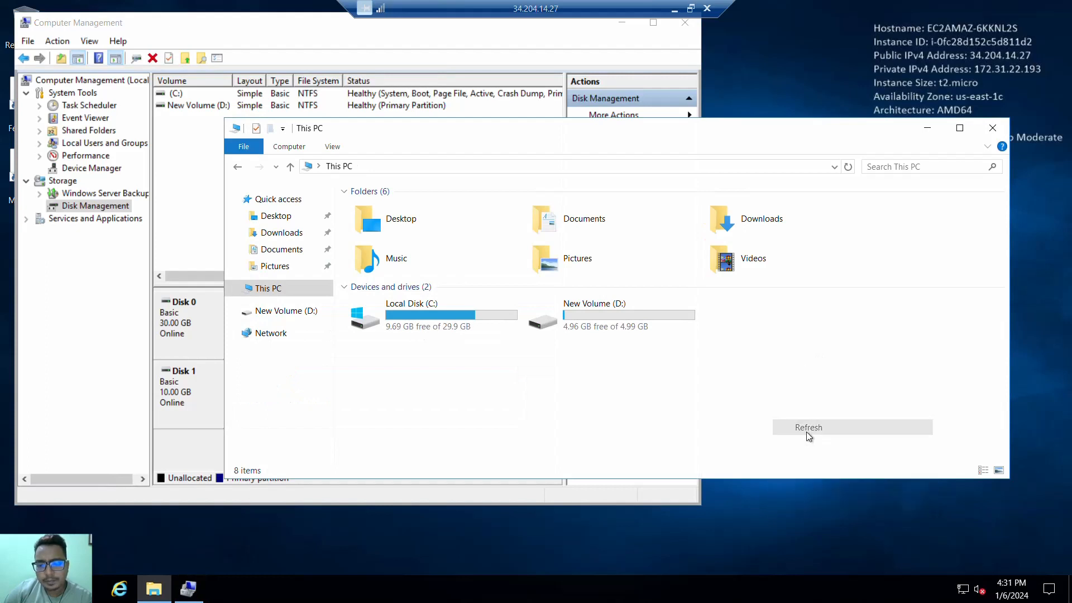
double_click(645, 328)
click(338, 166)
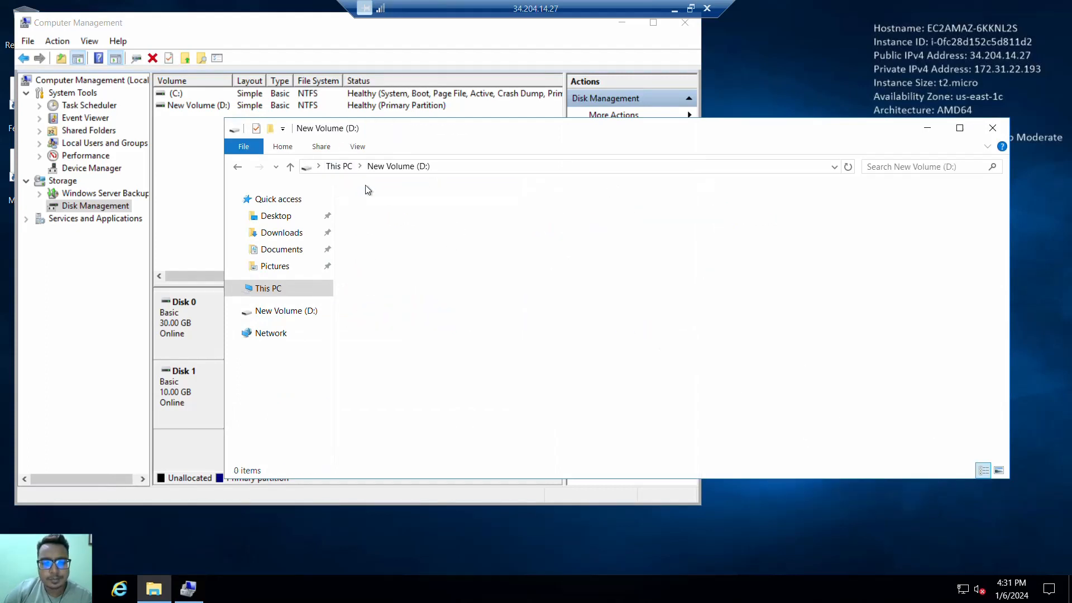
click(559, 390)
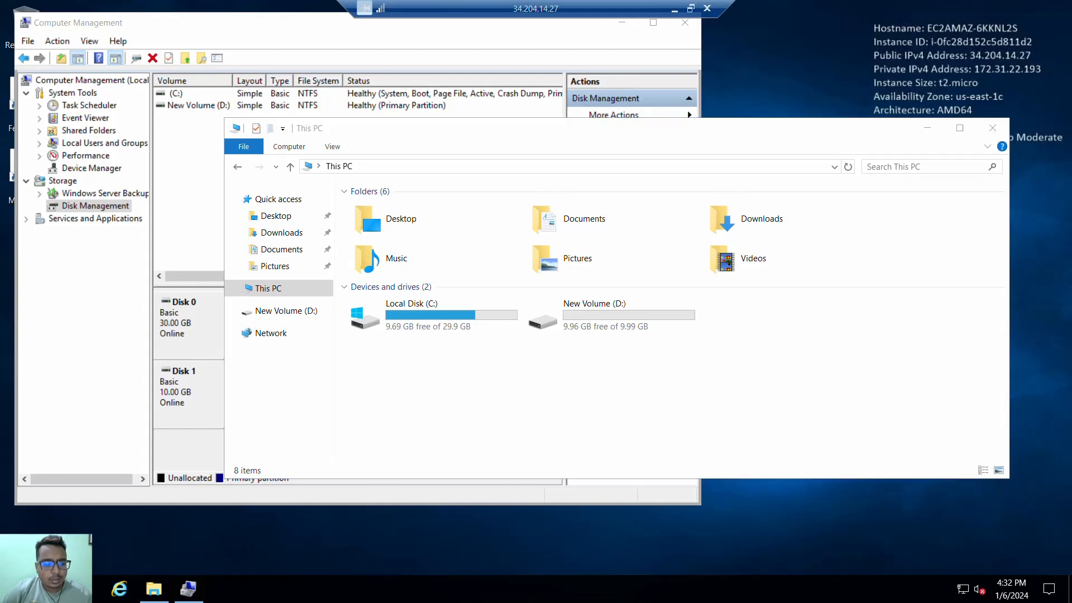
- Open Windows PowerShell on the remote instance and list the disks with Get-Disk
key(super)
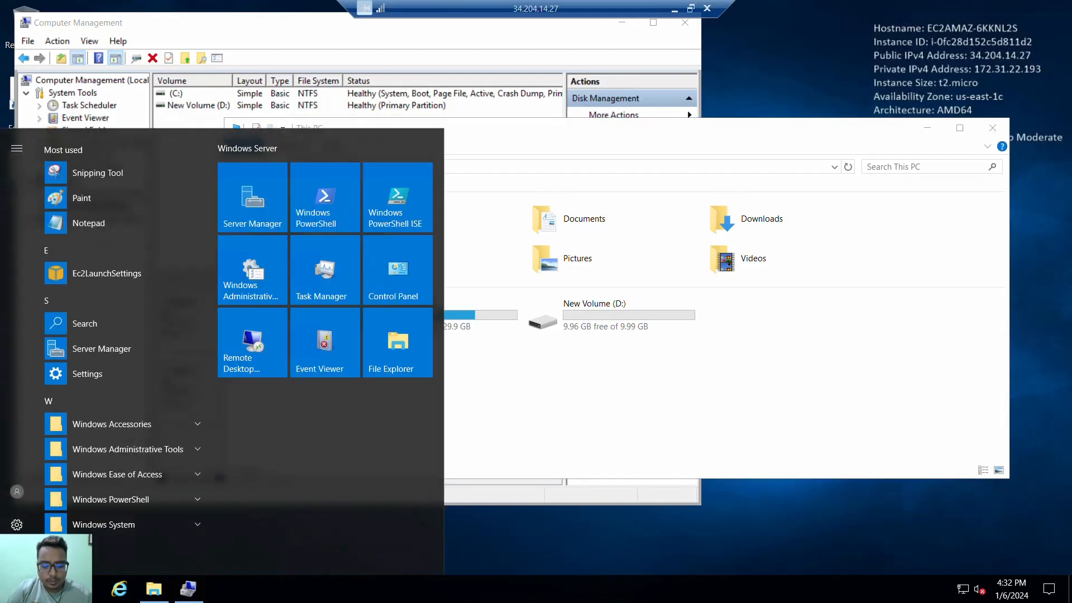
text(c)
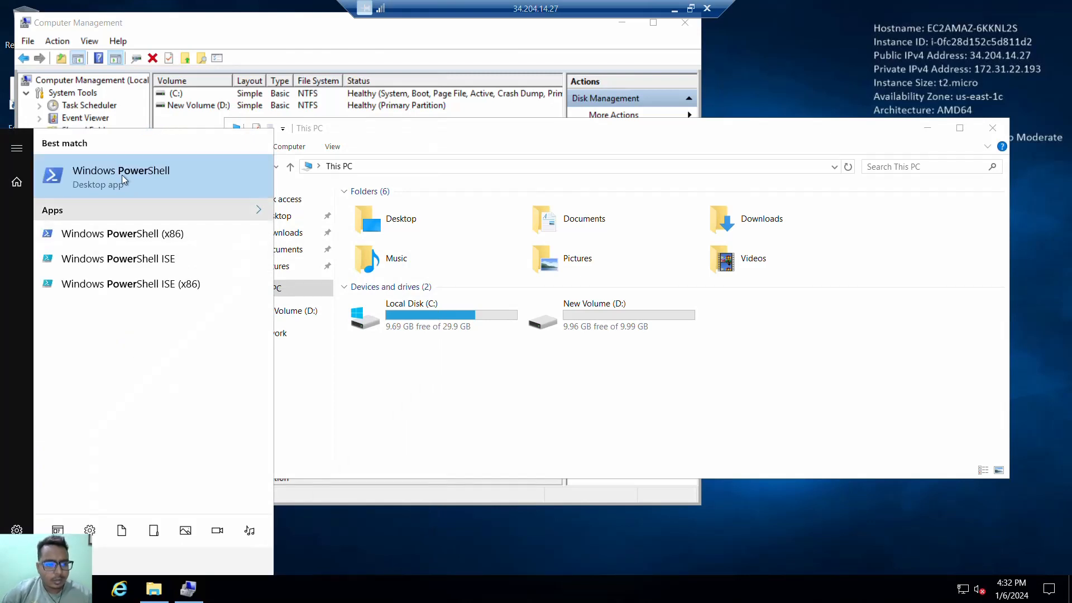
click(123, 177)
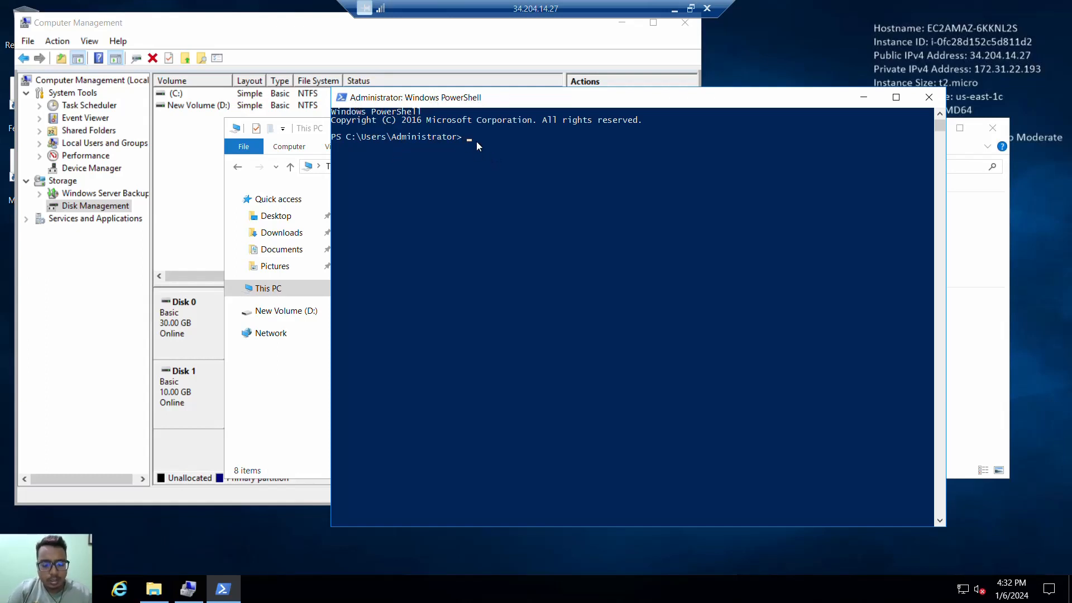
text(t-Disks)
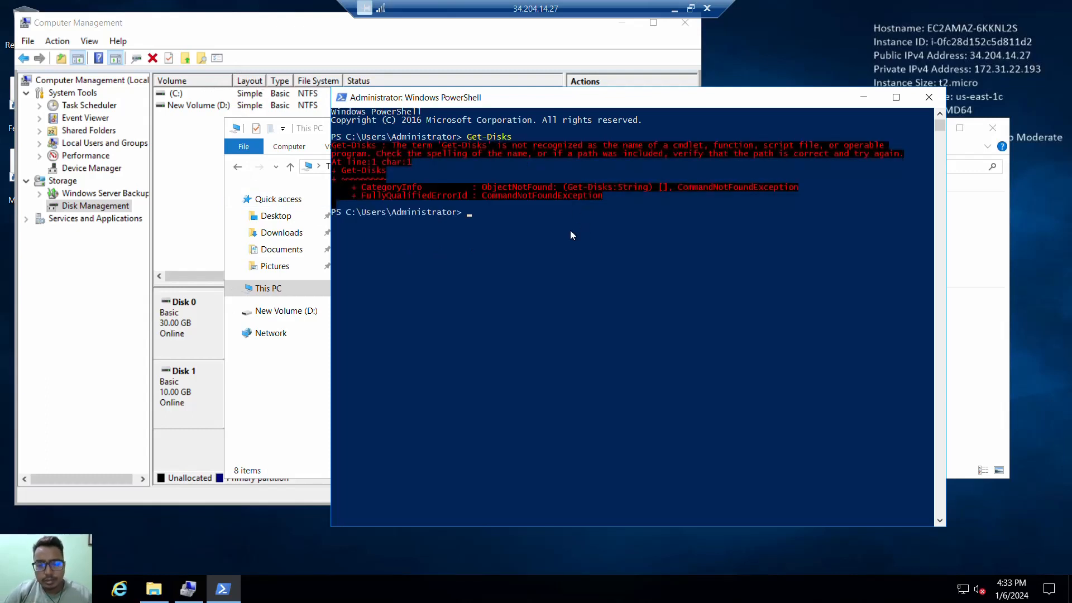
key(Up)
key(BackSpace)
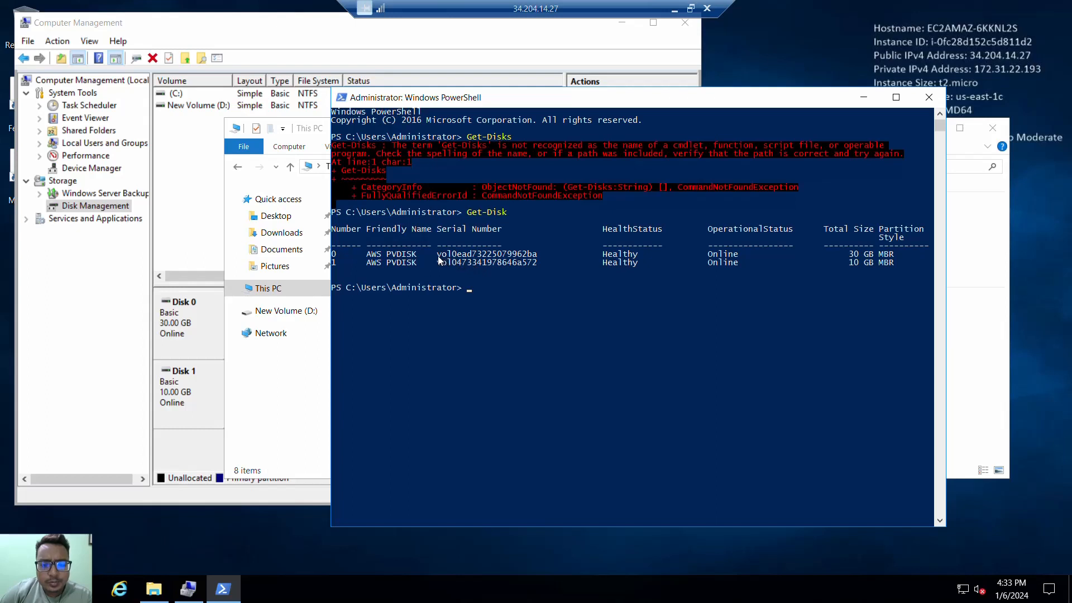
- Compare the disk numbers and serial numbers in the Get-Disk output with Disk 0 and Disk 1 in Disk Management
drag(437, 256, 543, 259)
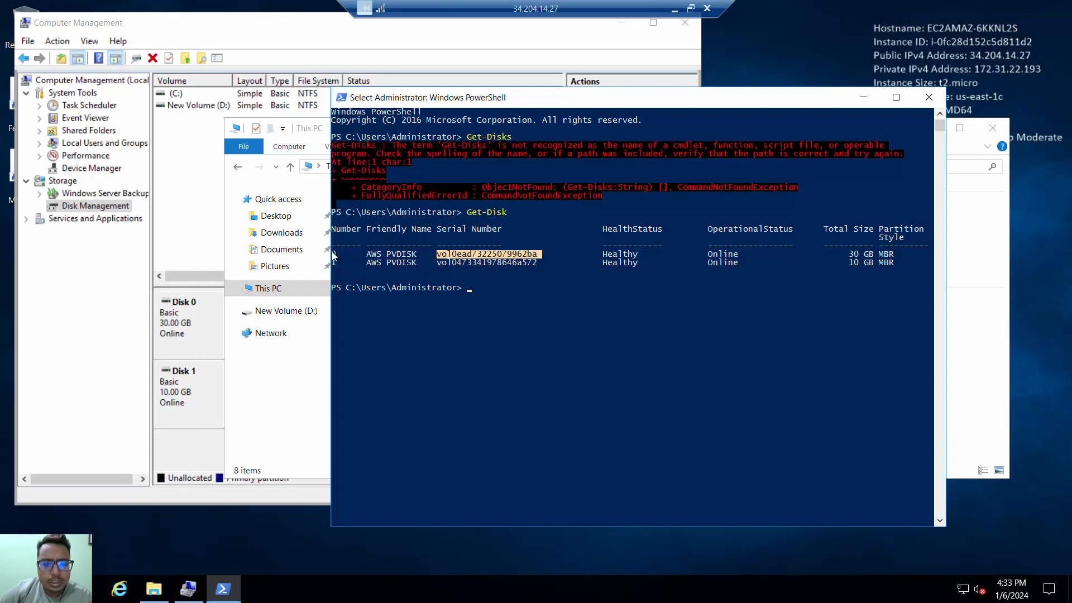
drag(342, 256, 490, 258)
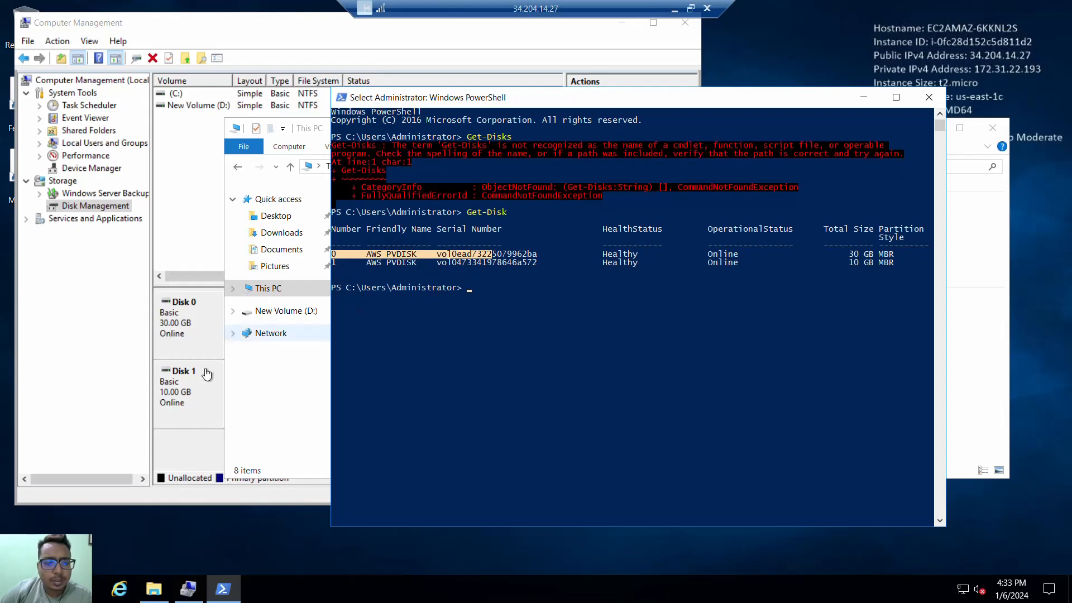
click(189, 451)
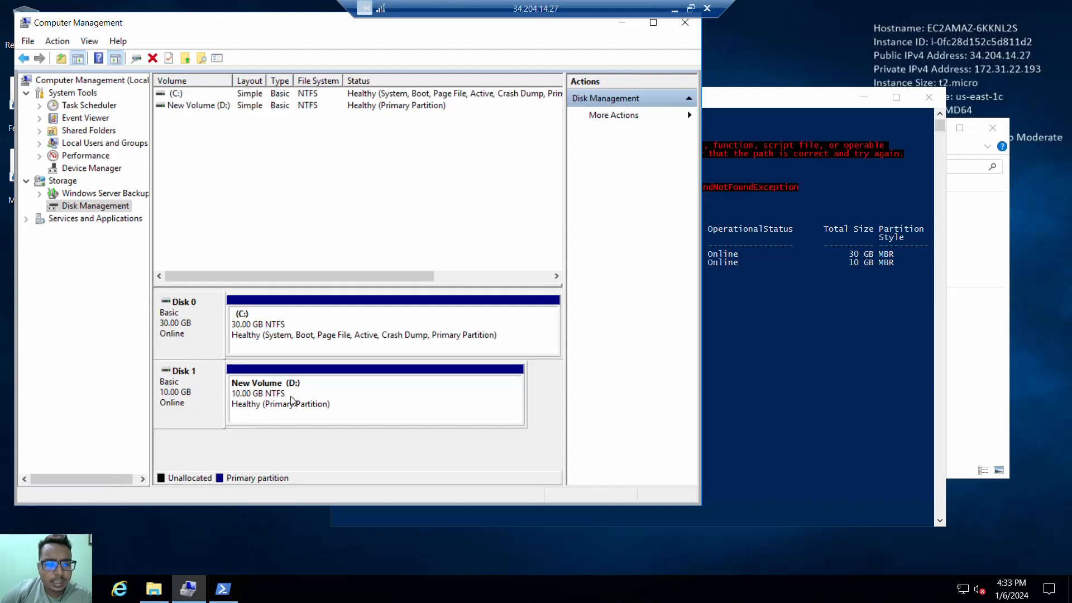
click(779, 330)
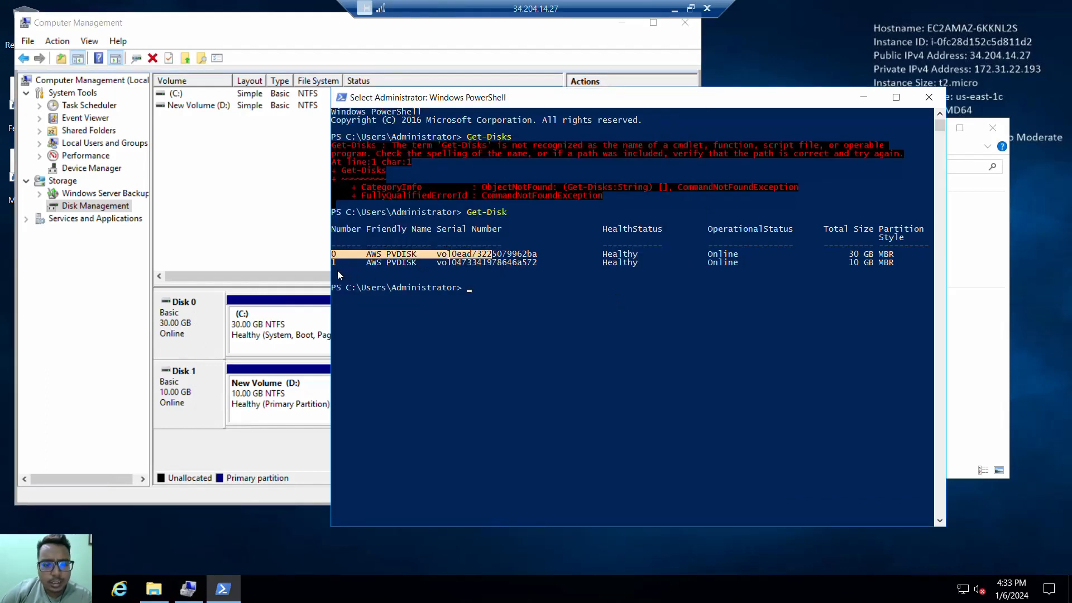
drag(333, 264, 531, 263)
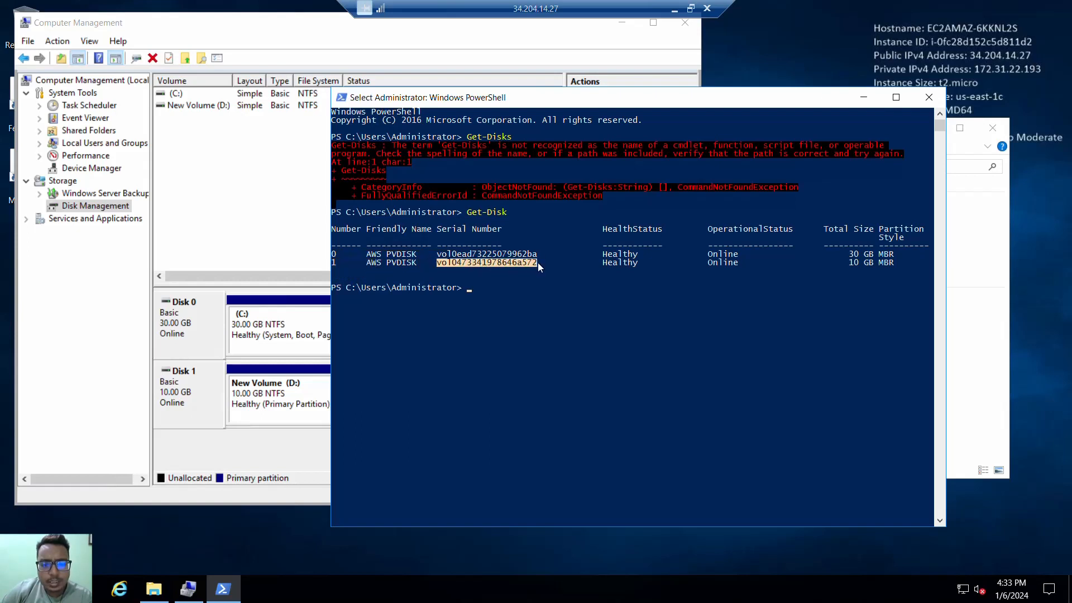
- Show the windows instance's block devices in the EC2 console and compare the xvdf volume ID with Disk 1's serial number in PowerShell
click(674, 8)
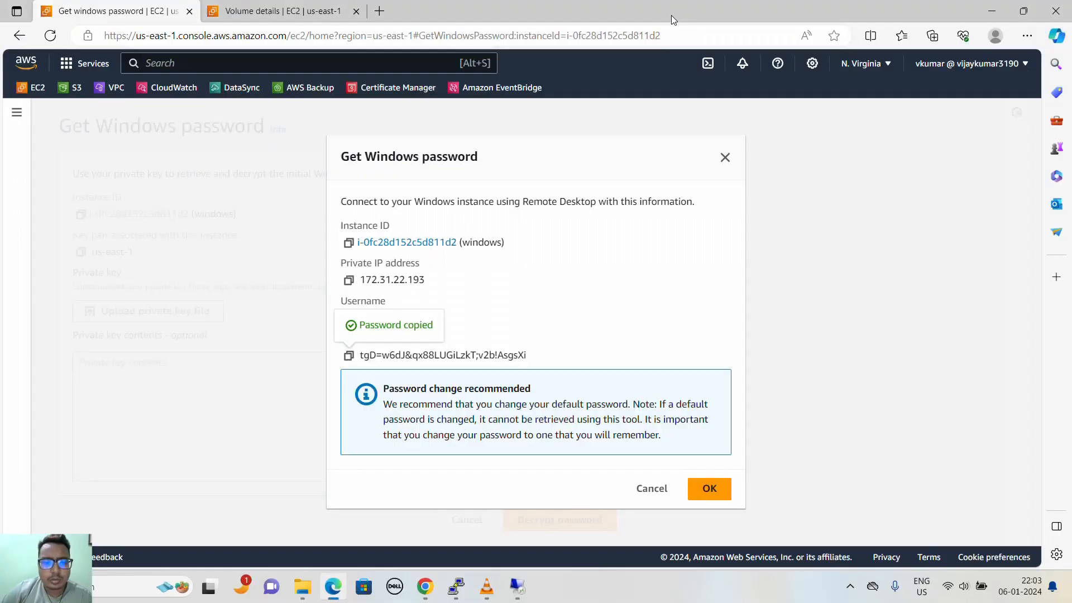
click(645, 491)
click(478, 521)
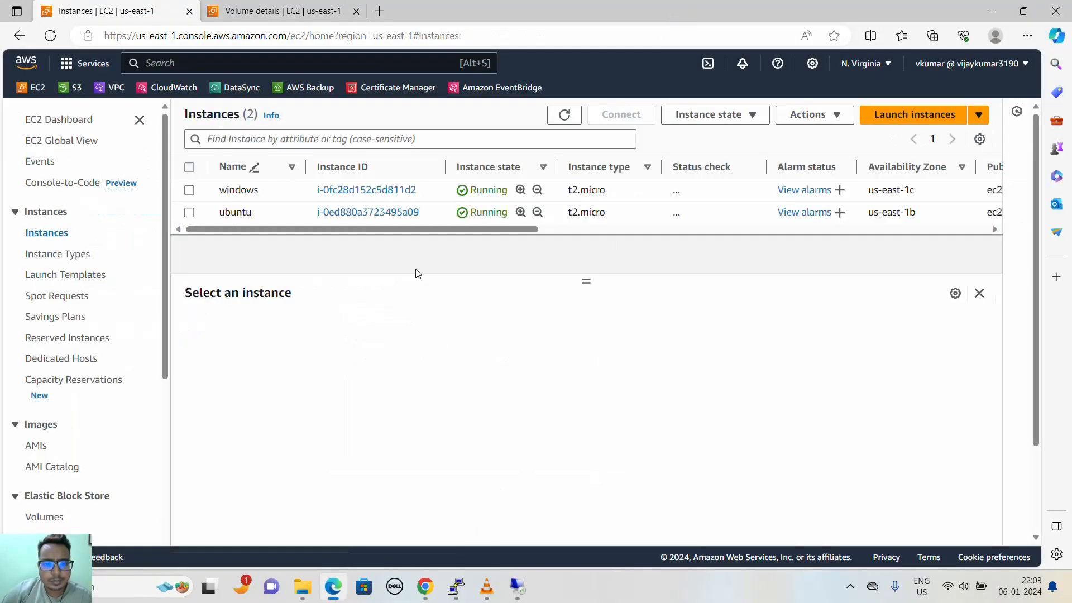
click(570, 191)
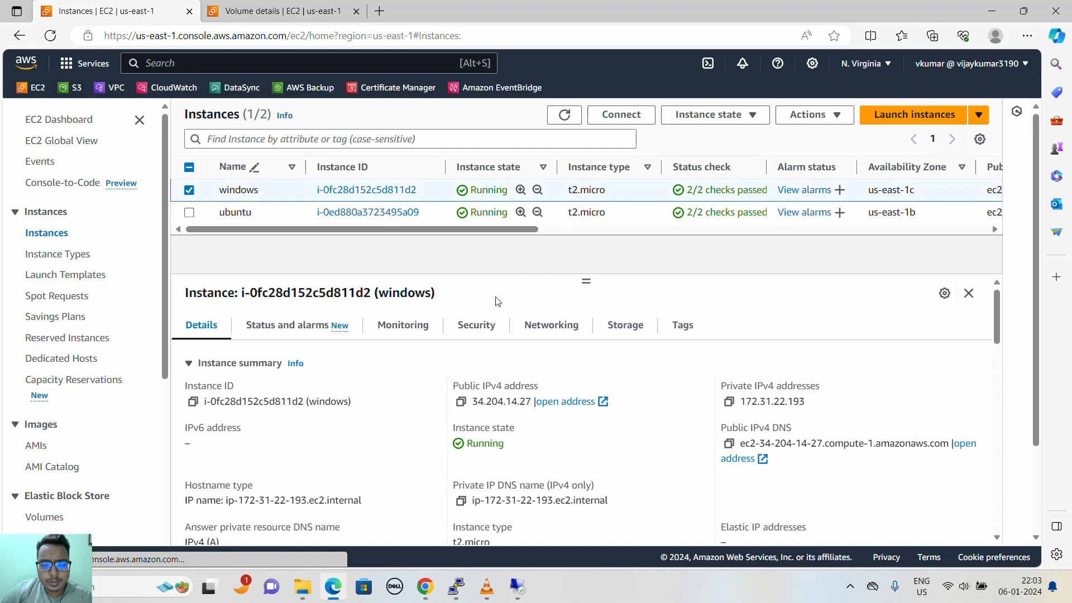
click(422, 327)
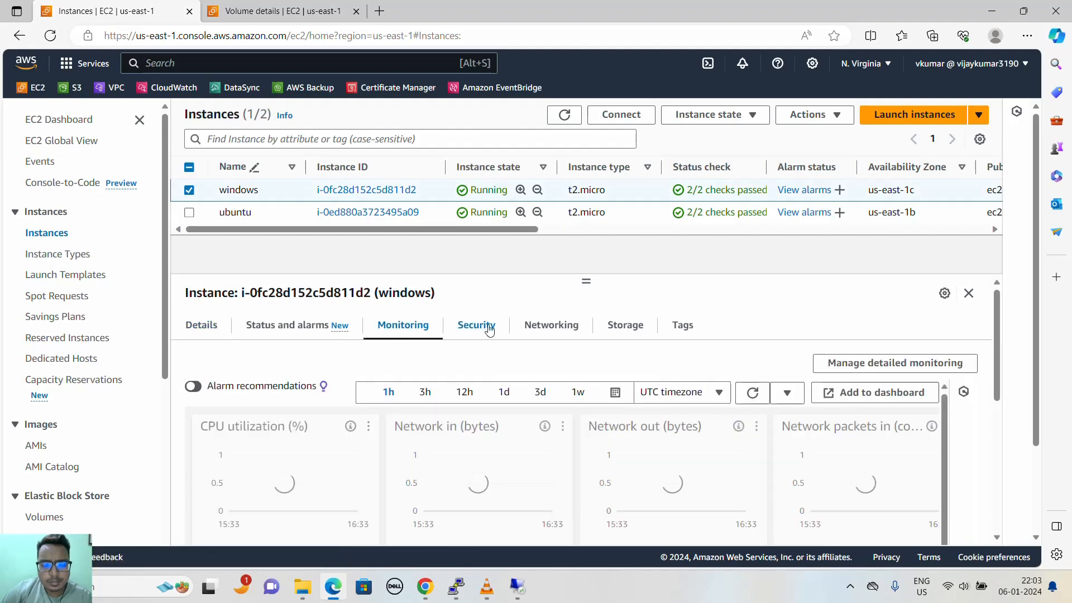
click(621, 327)
scroll(632, 362, down, 2)
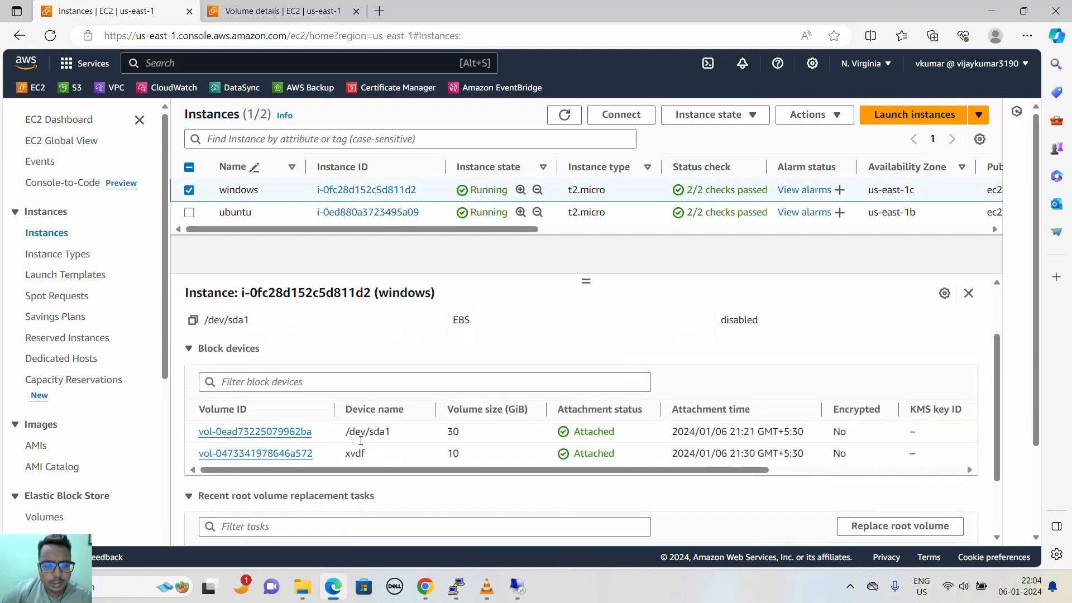
drag(315, 455, 198, 454)
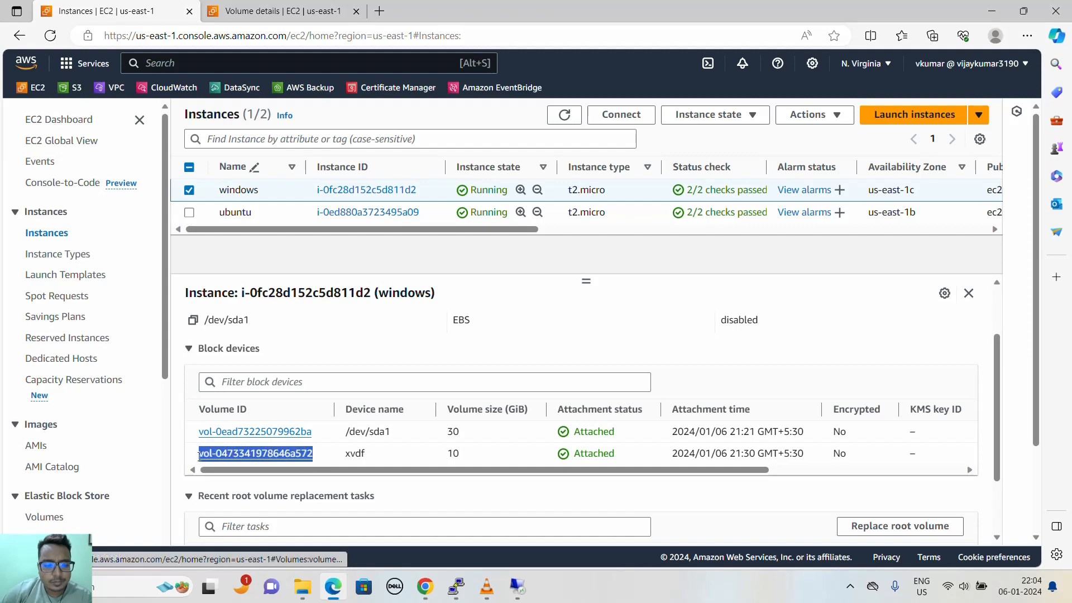
click(516, 585)
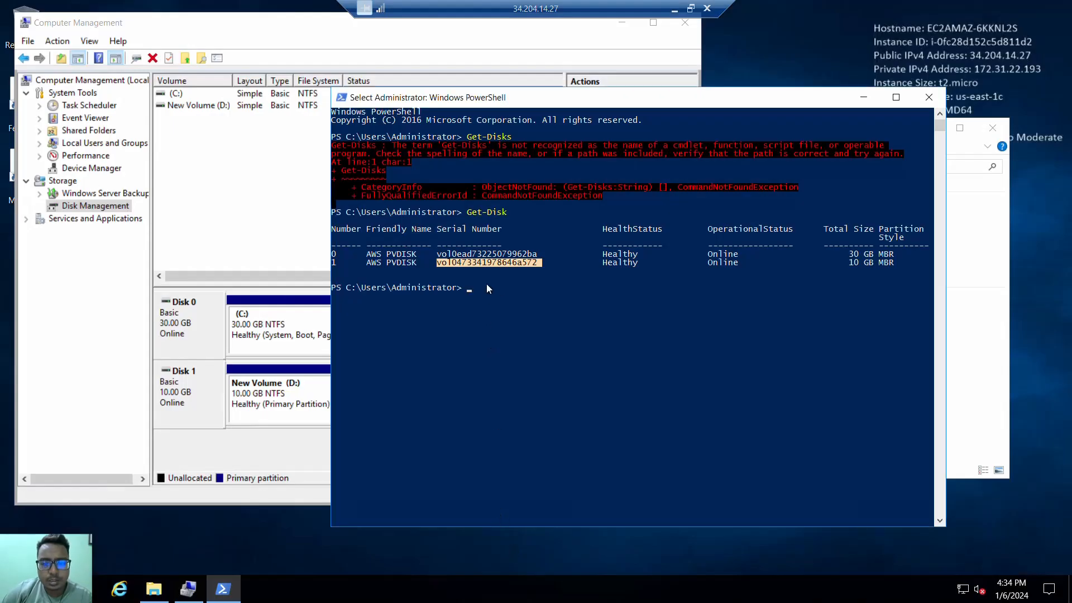
click(521, 296)
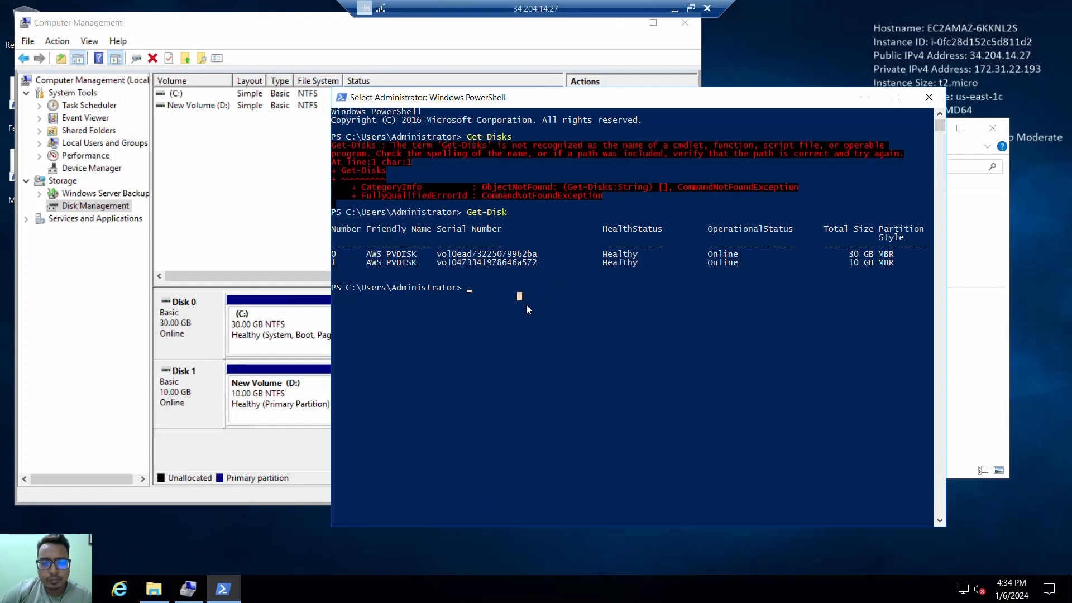
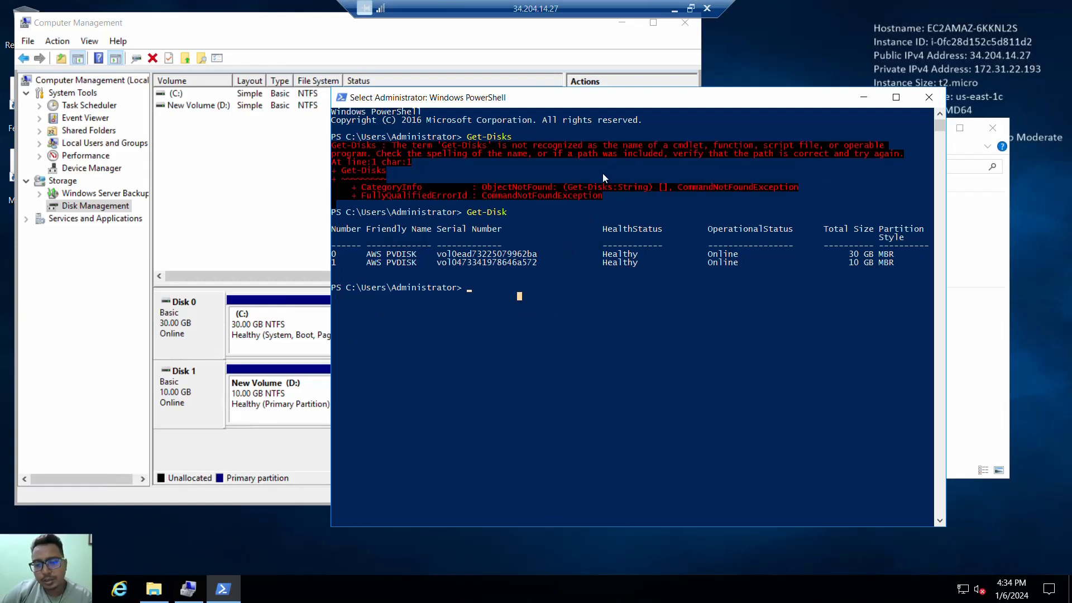
- Switch to the Ubuntu instance's PuTTY session and review the xfs_growfs and df -kh output for /dev/xvdf
click(676, 10)
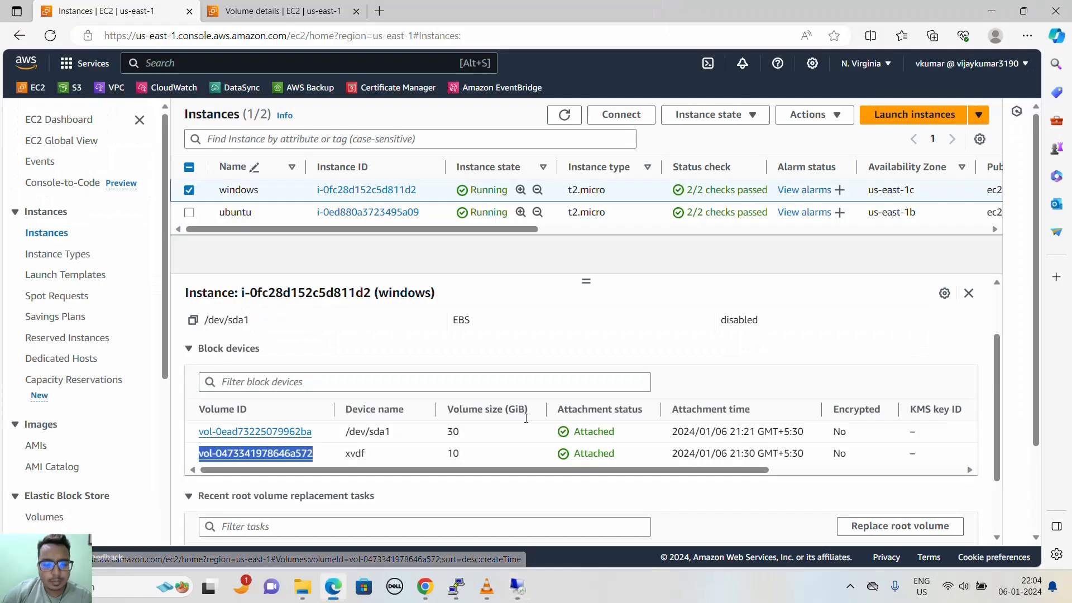
click(454, 587)
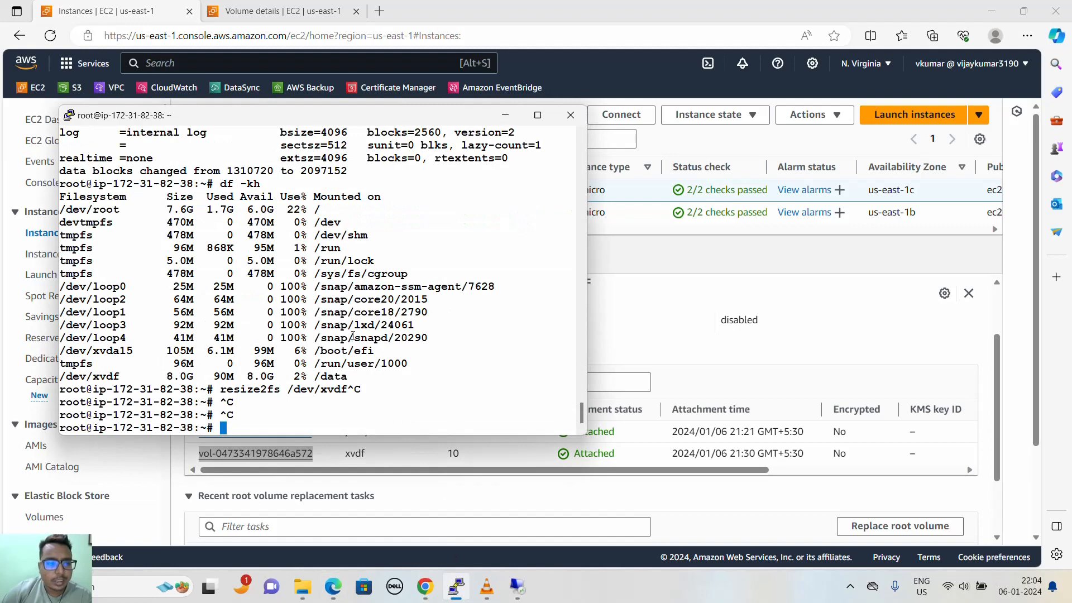
scroll(290, 328, up, 4)
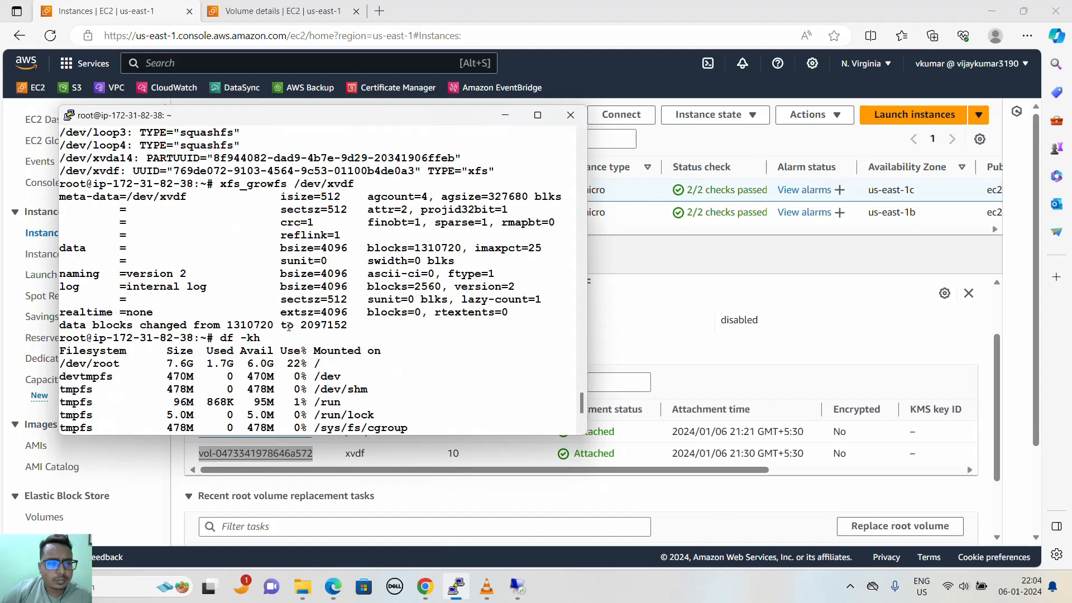
scroll(289, 327, down, 4)
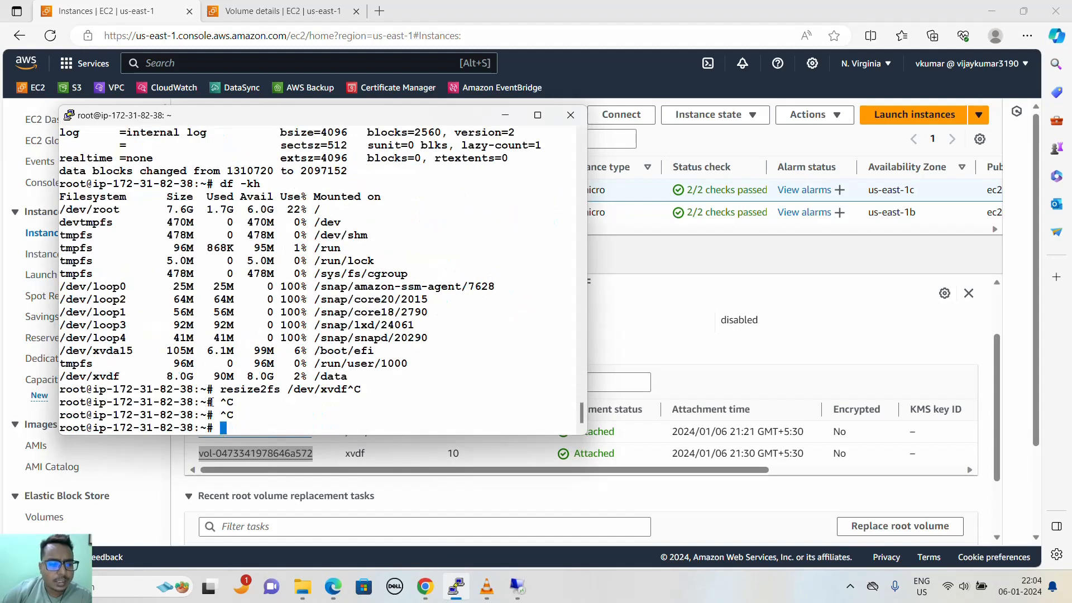
- Compare the /dev/xvdf entry in the PuTTY session with the device name /dev/sdf among the ubuntu instance's block devices in the EC2 console
drag(63, 374, 117, 377)
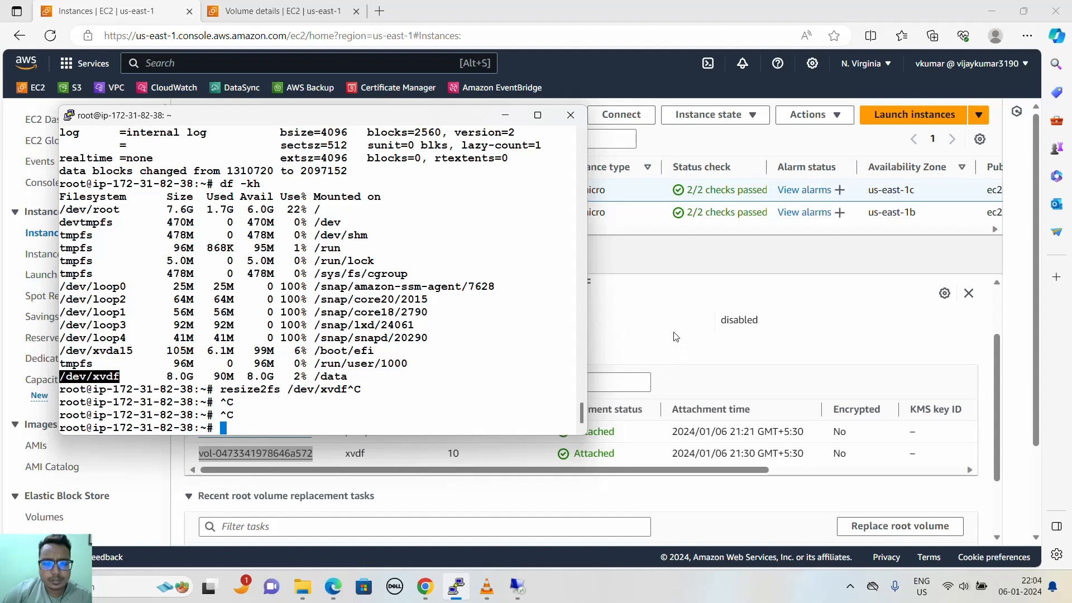
click(645, 222)
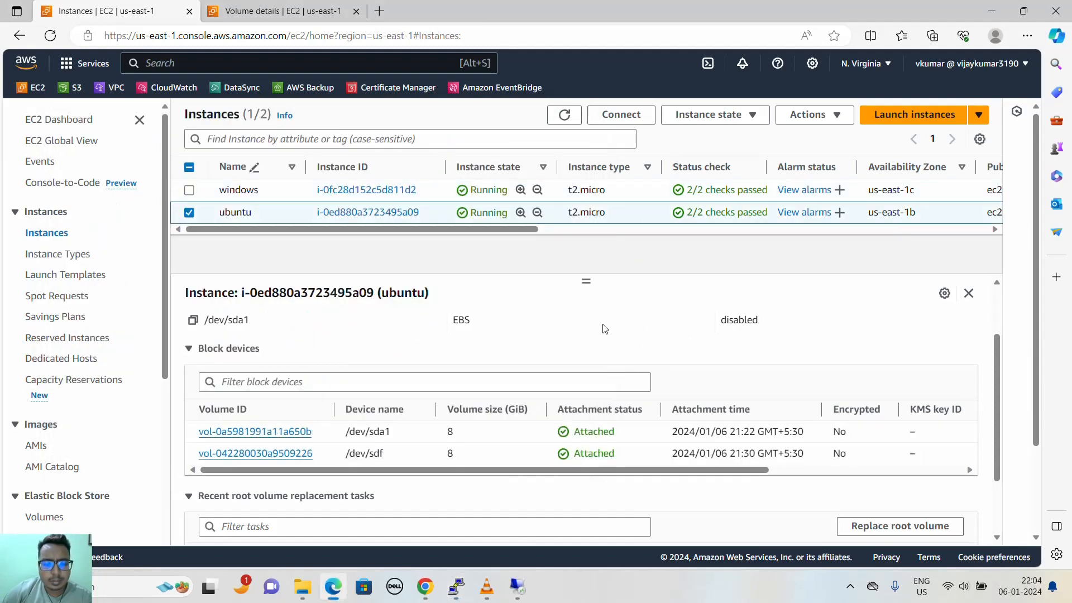
drag(370, 454, 387, 456)
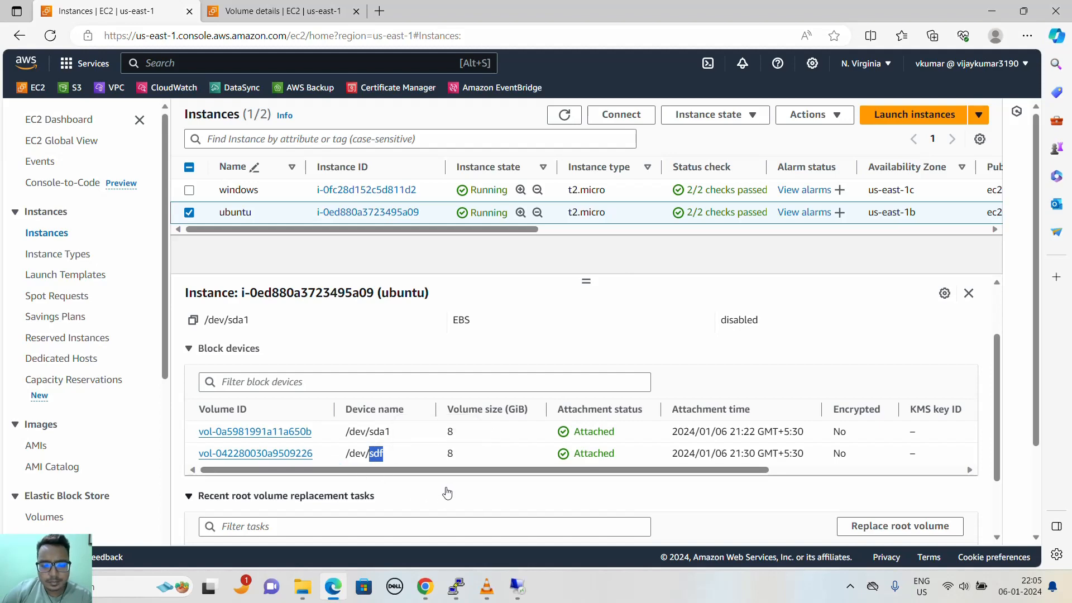
click(462, 594)
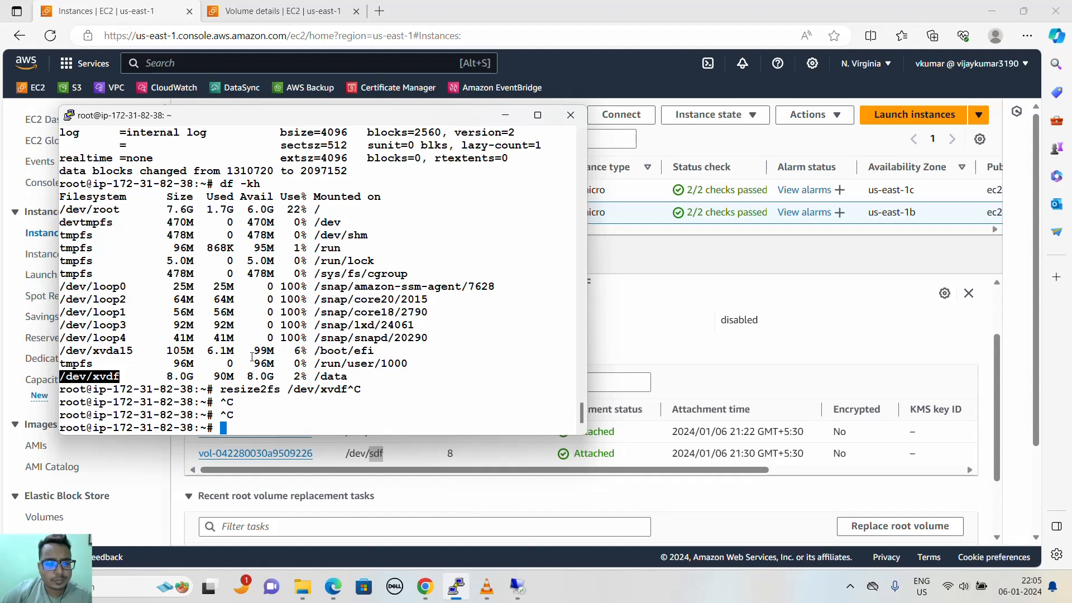
click(115, 377)
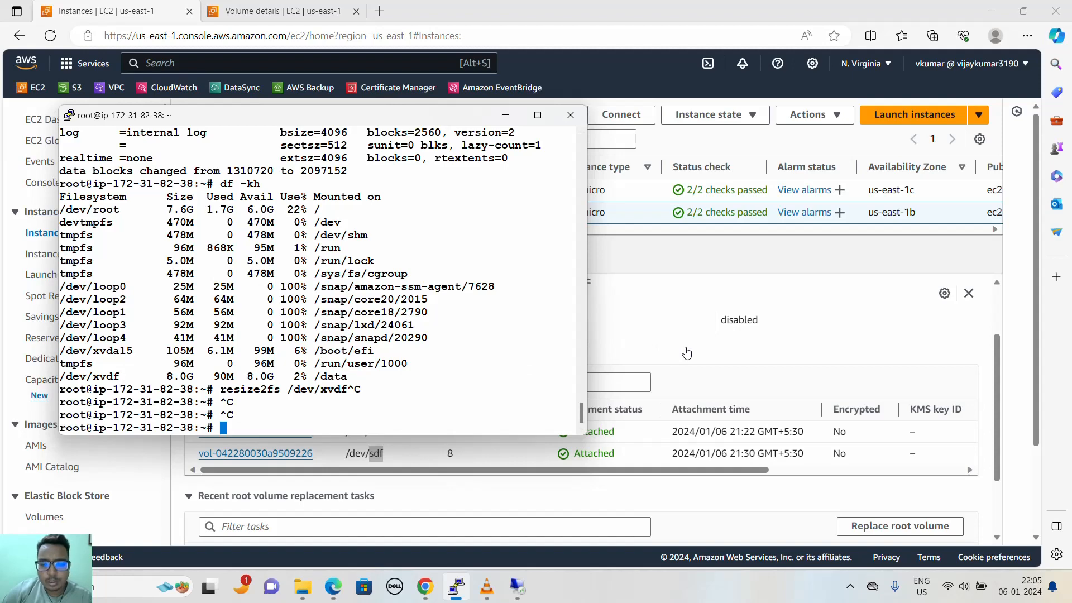
drag(652, 470, 590, 473)
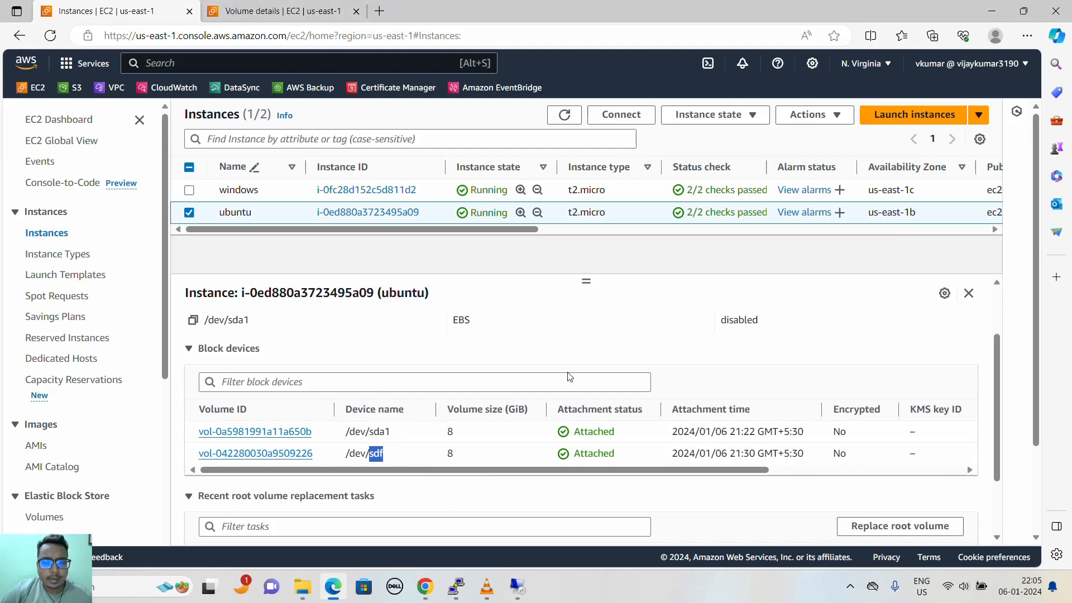
- Check the ubuntu instance's Availability Zone in the EC2 instance list
drag(521, 228, 824, 218)
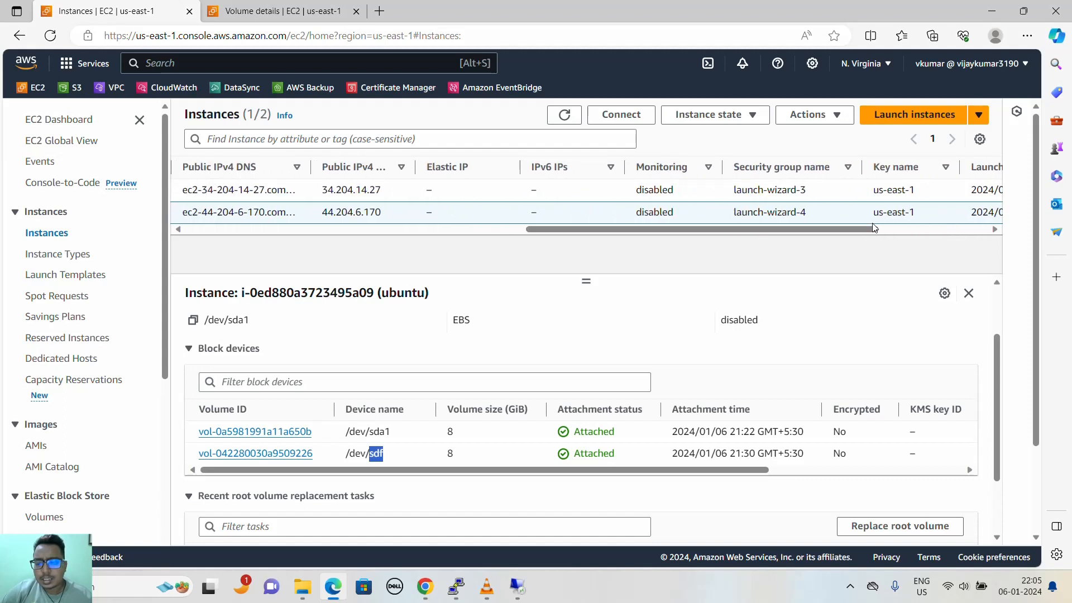
drag(648, 228, 435, 230)
drag(564, 212, 614, 212)
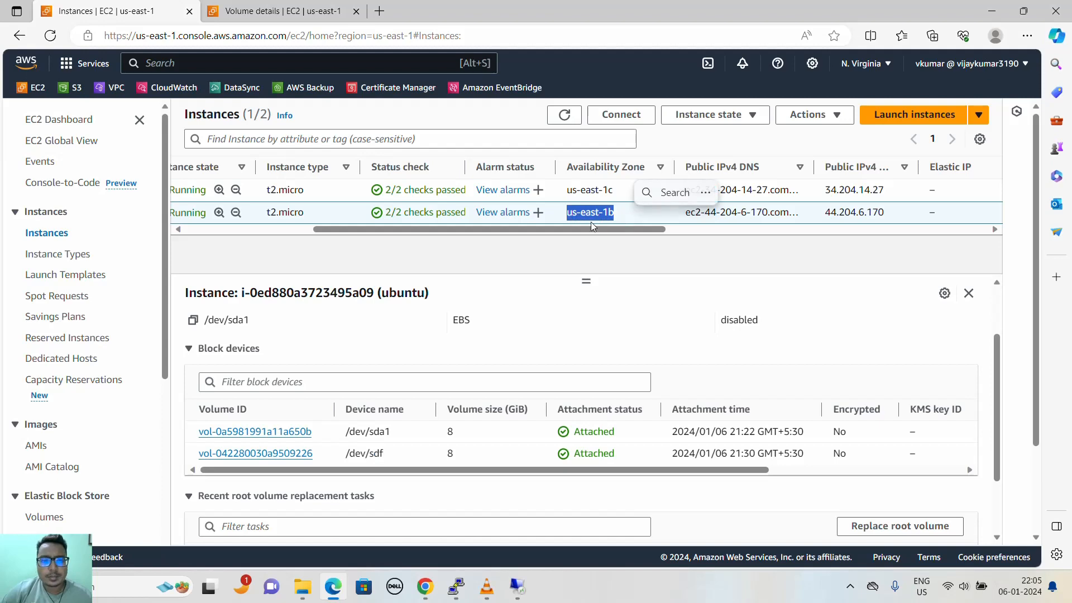
- Start creating a new EBS volume with type General Purpose SSD (gp2) and a size of 2 GiB
click(329, 12)
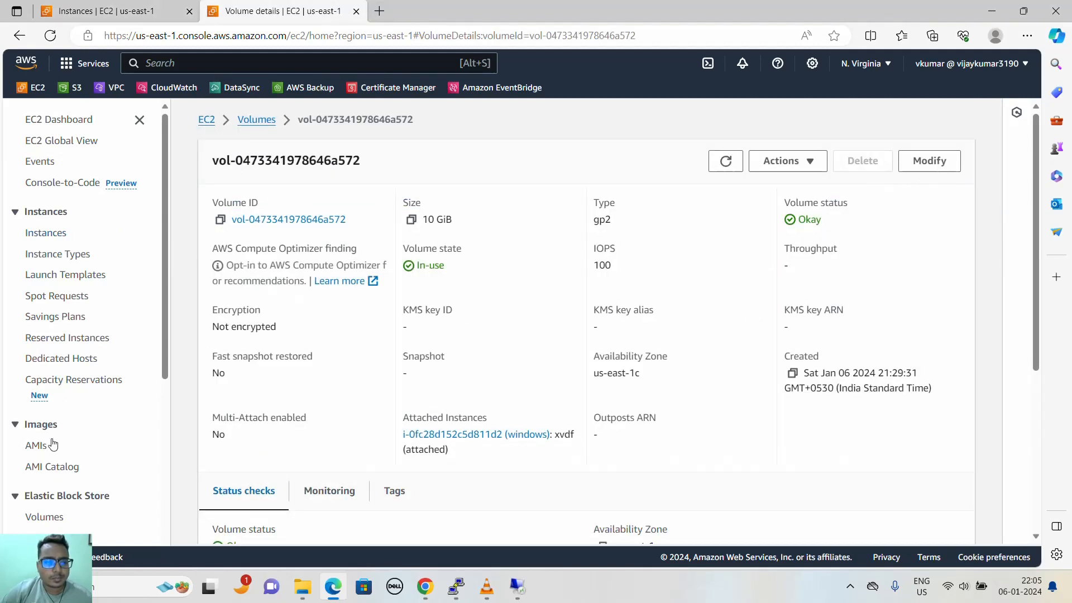
click(256, 120)
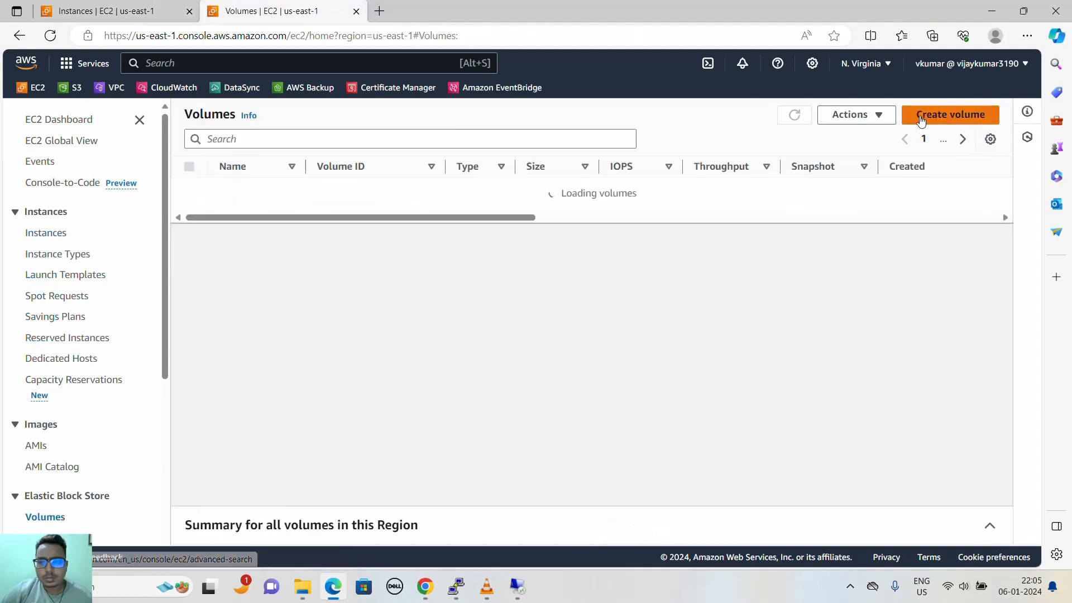
click(955, 114)
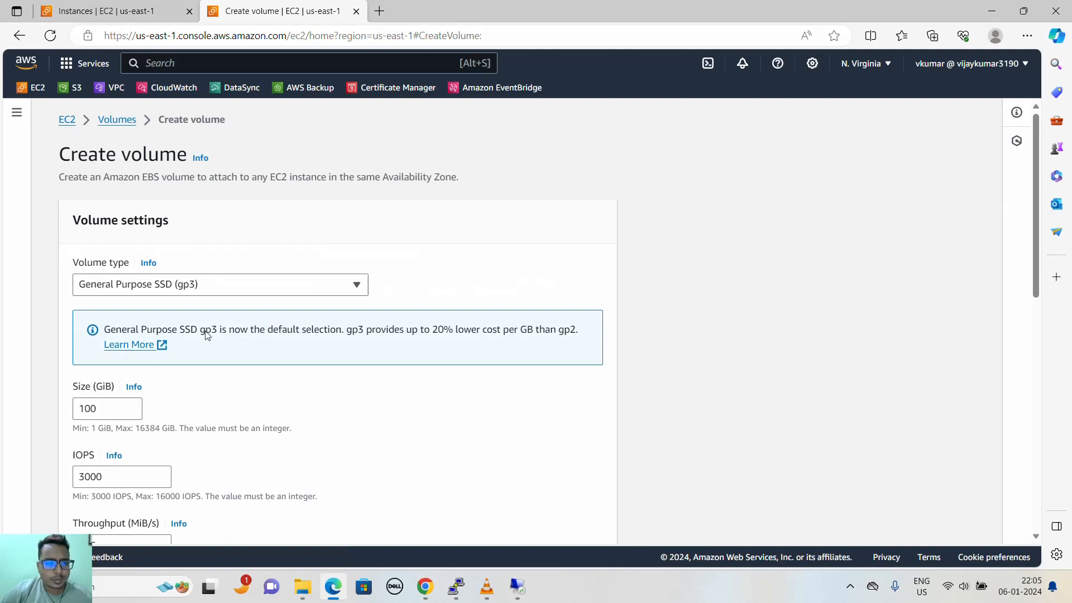
click(246, 279)
click(226, 327)
drag(100, 339, 21, 345)
text(2)
click(484, 354)
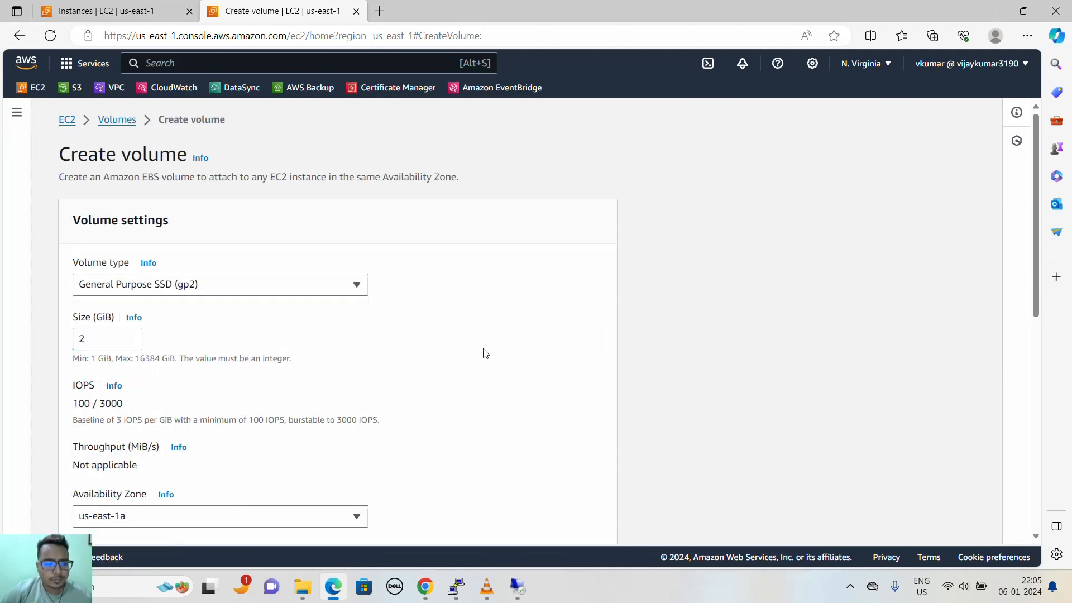
- Set the Availability Zone to us-east-1b, create the volume, and open the new volume's details
scroll(329, 335, down, 3)
click(301, 321)
click(240, 382)
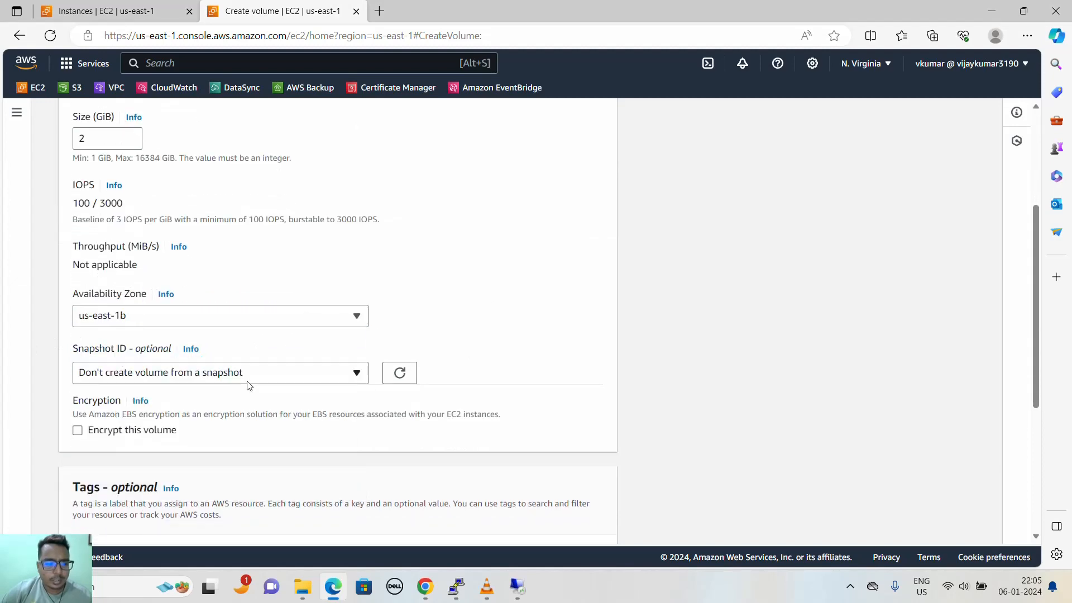
scroll(519, 390, down, 4)
click(567, 518)
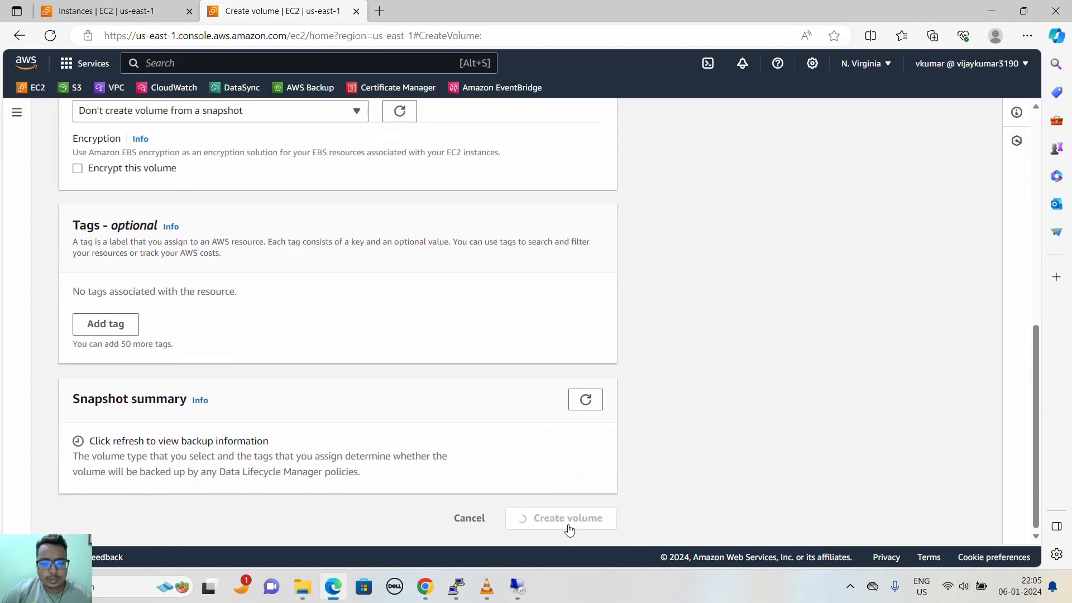
click(379, 111)
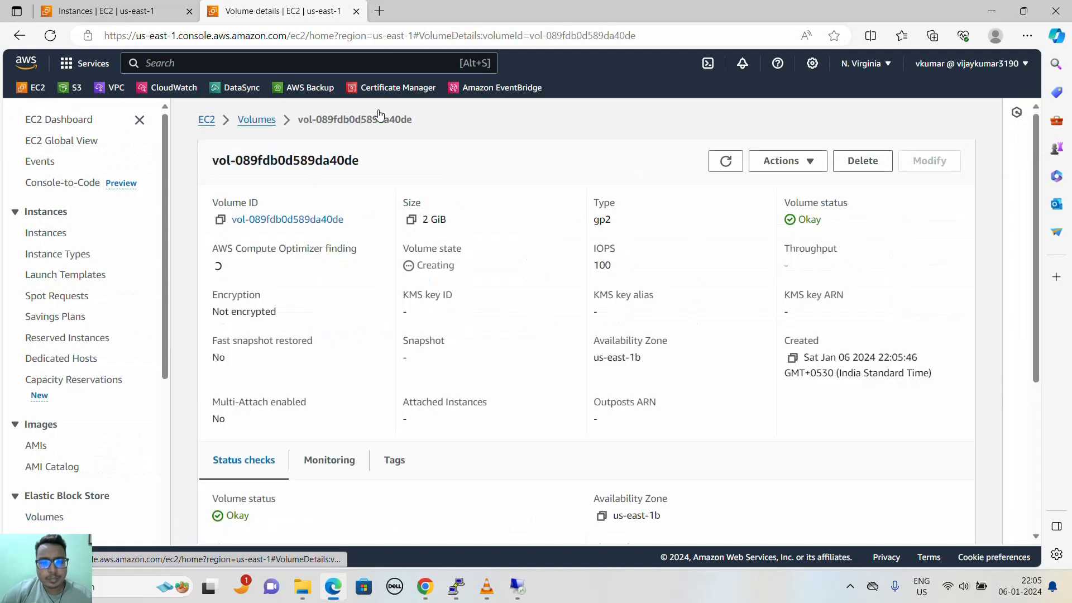
- Start attaching the new 2 GiB volume and select the ubuntu instance i-0ed880a3723495a09 as its target
click(802, 161)
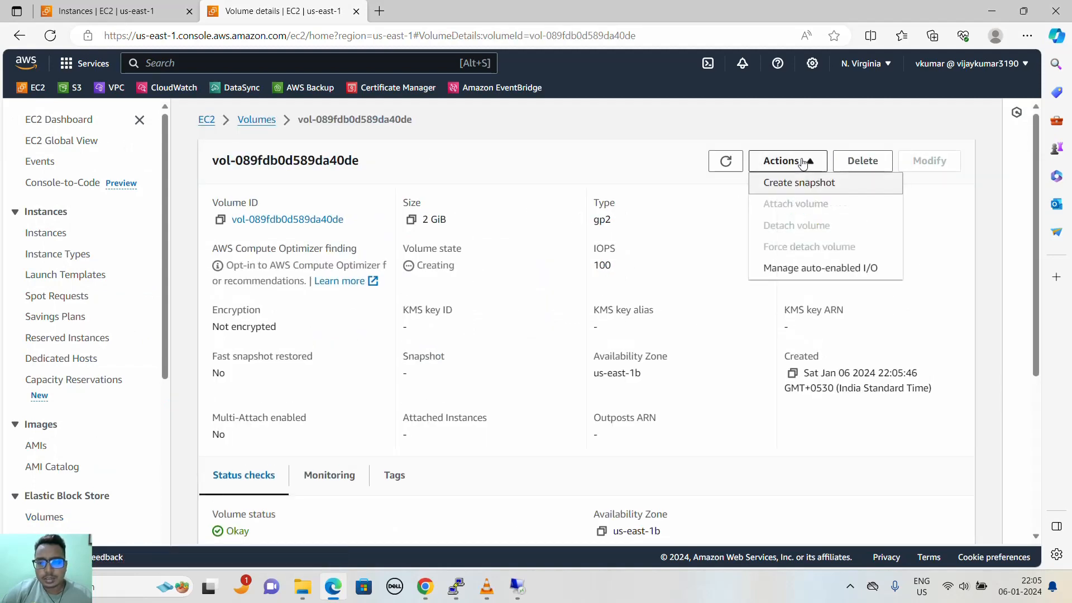
click(56, 41)
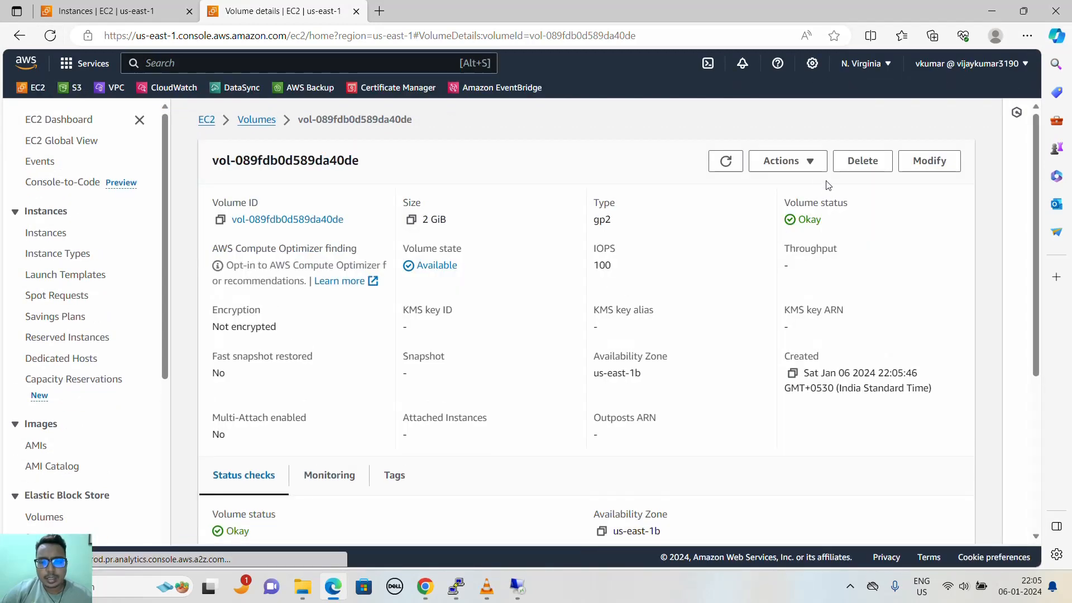
click(805, 168)
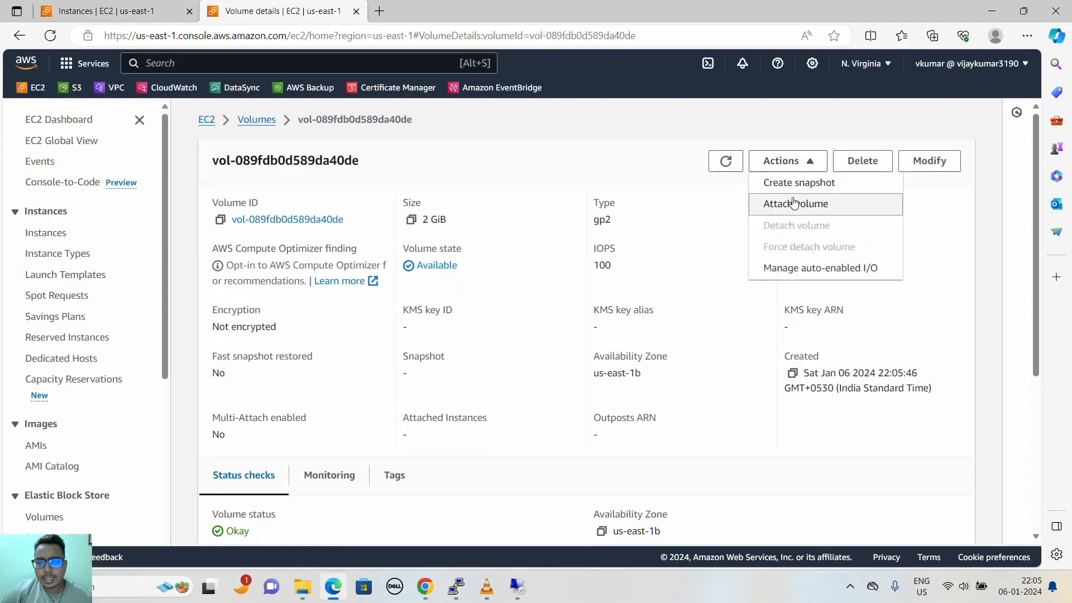
click(789, 204)
click(249, 389)
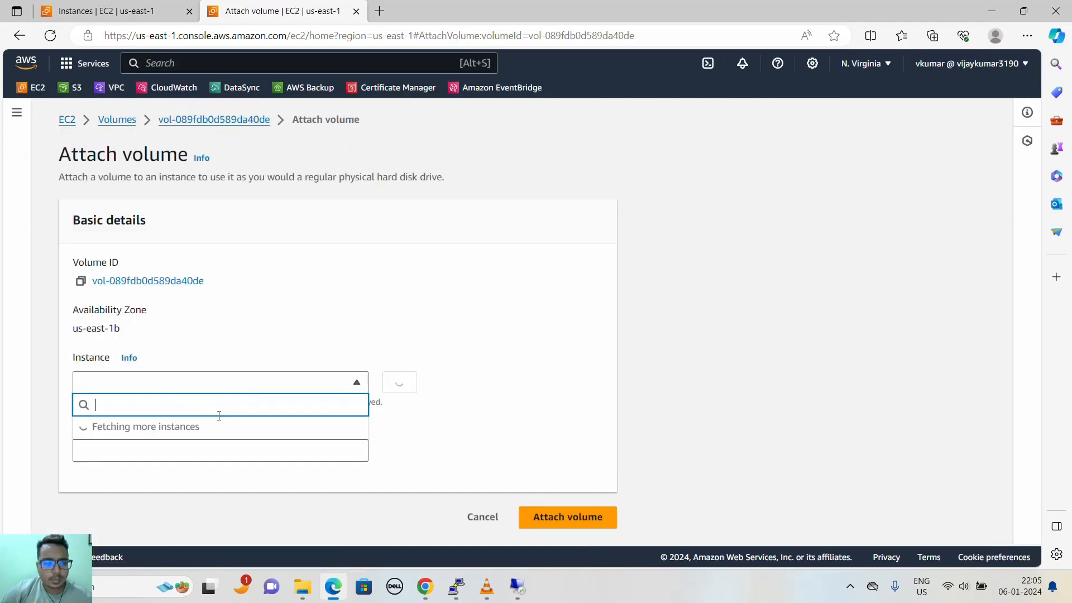
click(195, 435)
scroll(346, 440, down, 2)
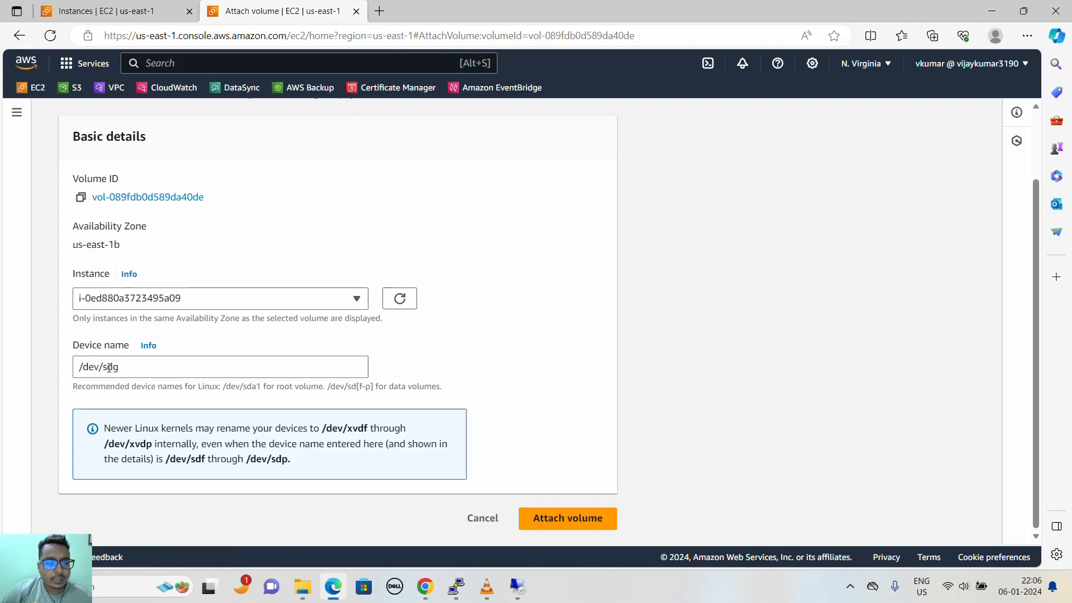
- Compare the device name /dev/sdg with the xvd naming in the PuTTY session, and attach the volume as /dev/sdg
click(459, 588)
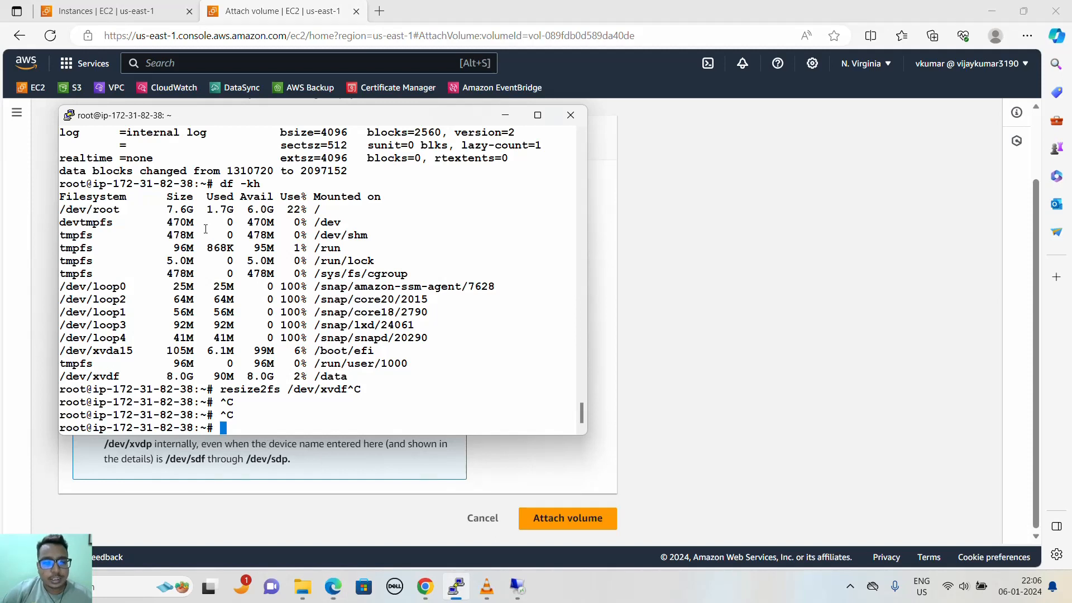
drag(329, 117, 725, 152)
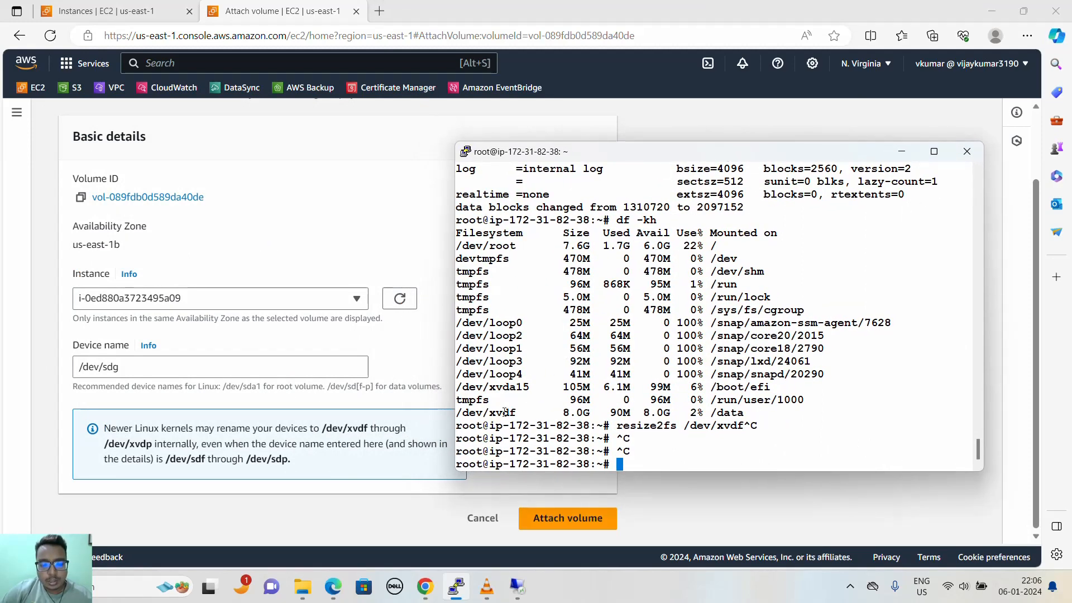
drag(509, 412, 491, 412)
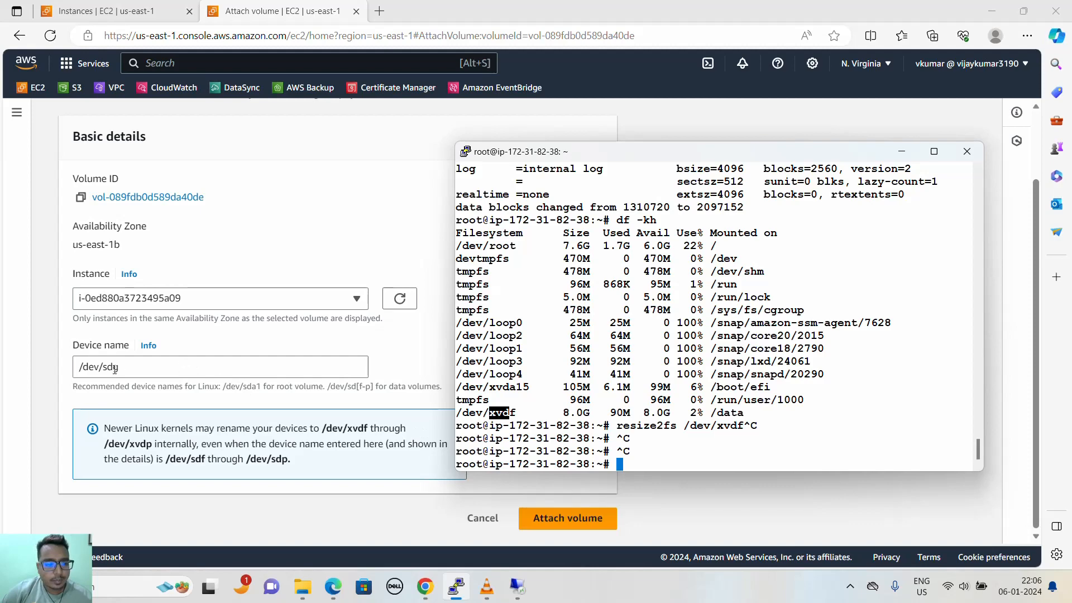
click(114, 369)
drag(114, 369, 102, 369)
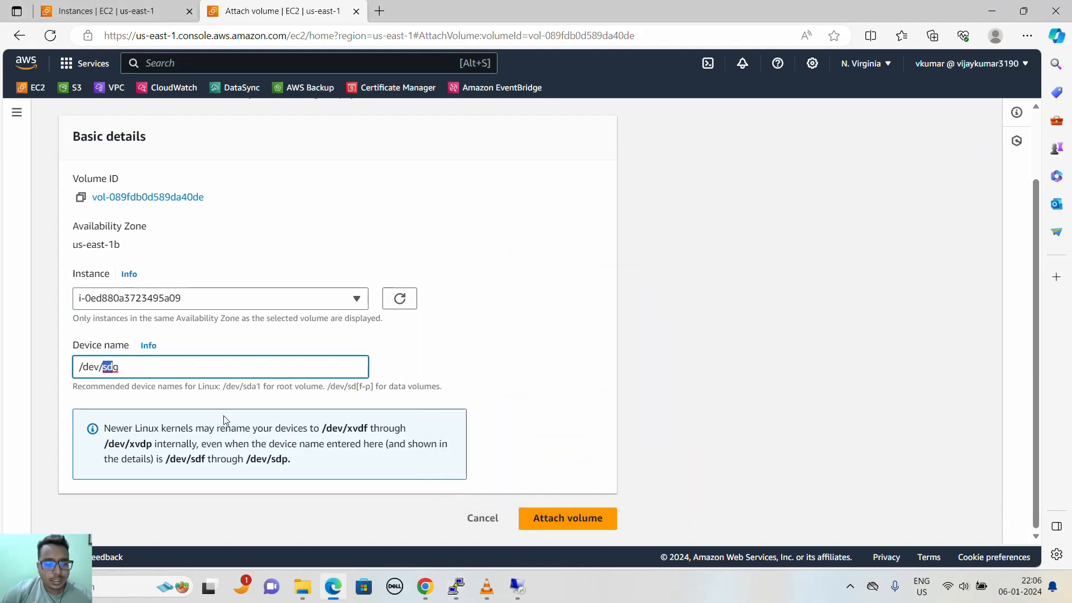
key(alt+Tab)
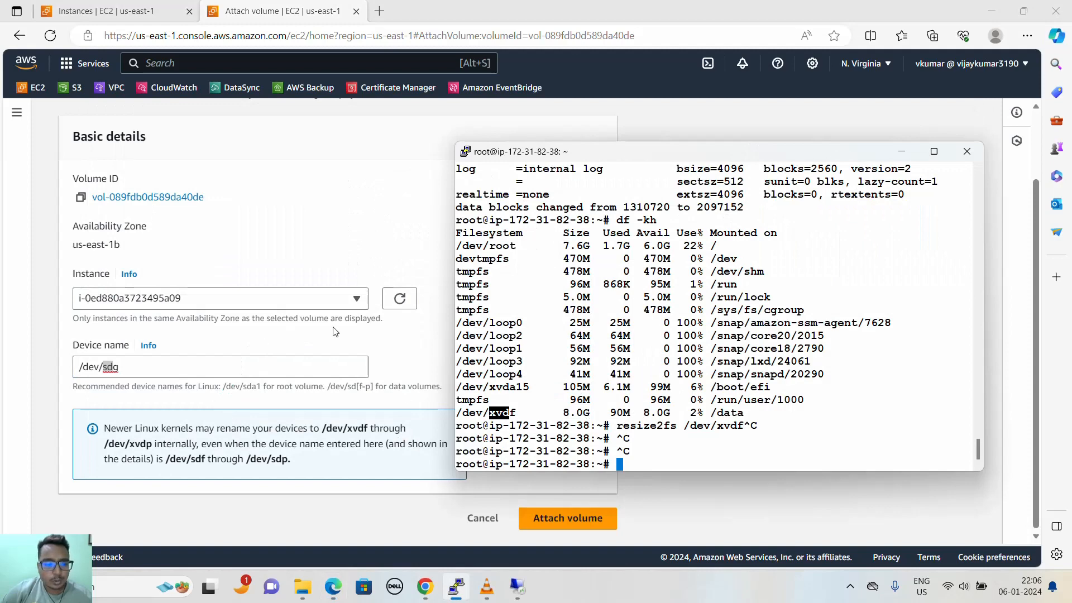
click(383, 365)
click(586, 518)
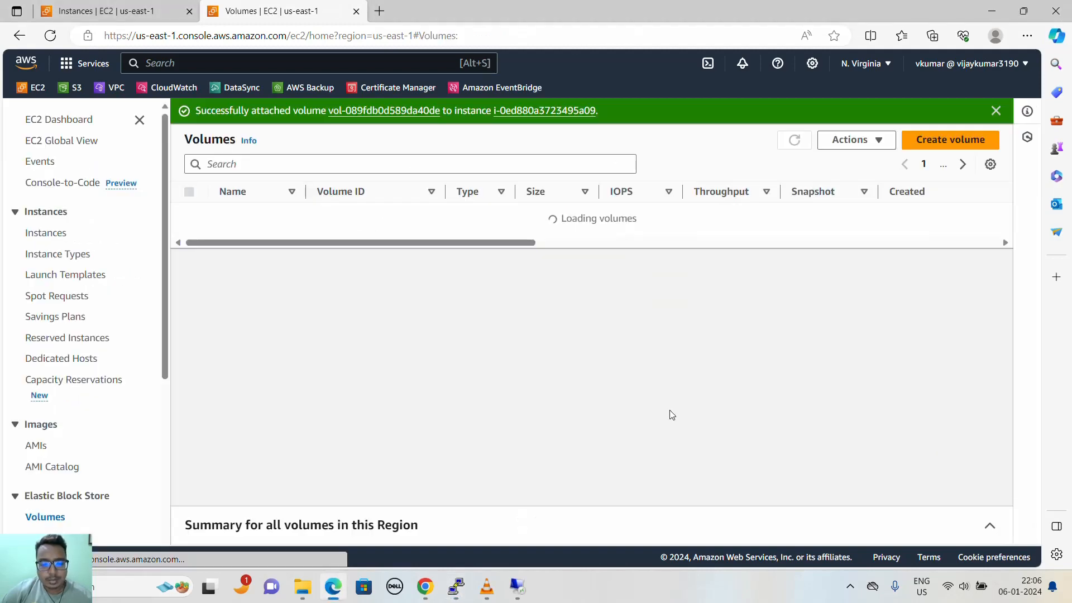
- List the Ubuntu instance's disks with fdisk -l in the PuTTY session and highlight the /dev/xvdg entry
click(457, 590)
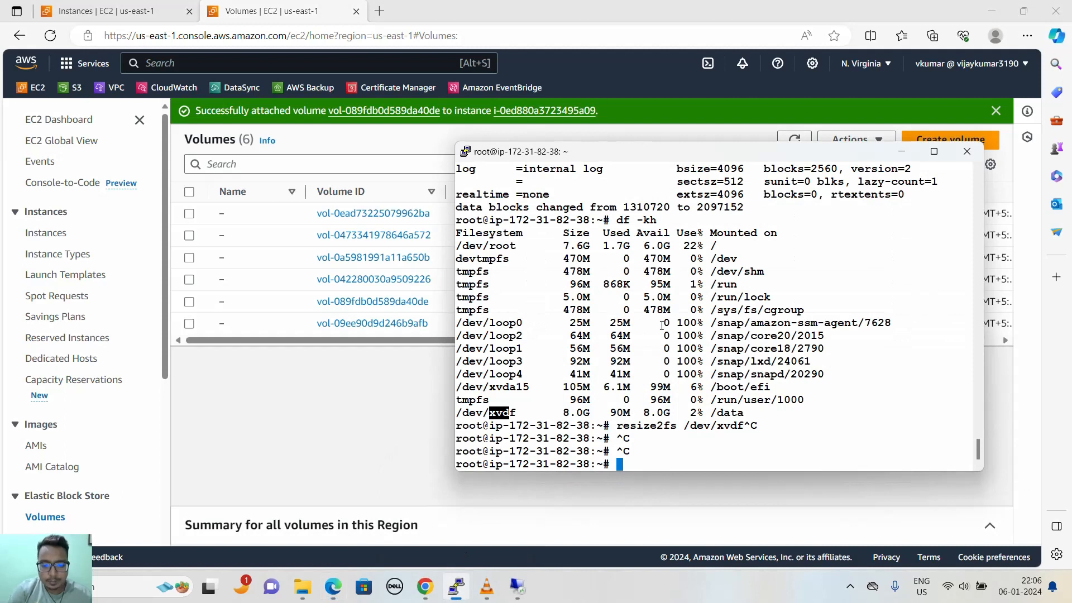
text(fid)
key(BackSpace)
key(BackSpace)
text(d)
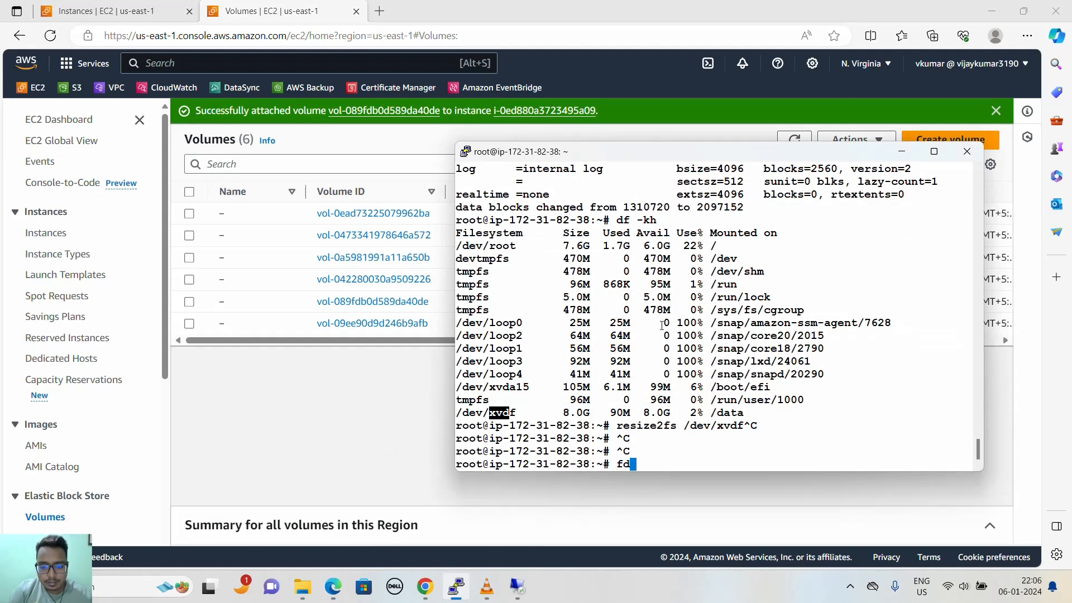
text(isk )
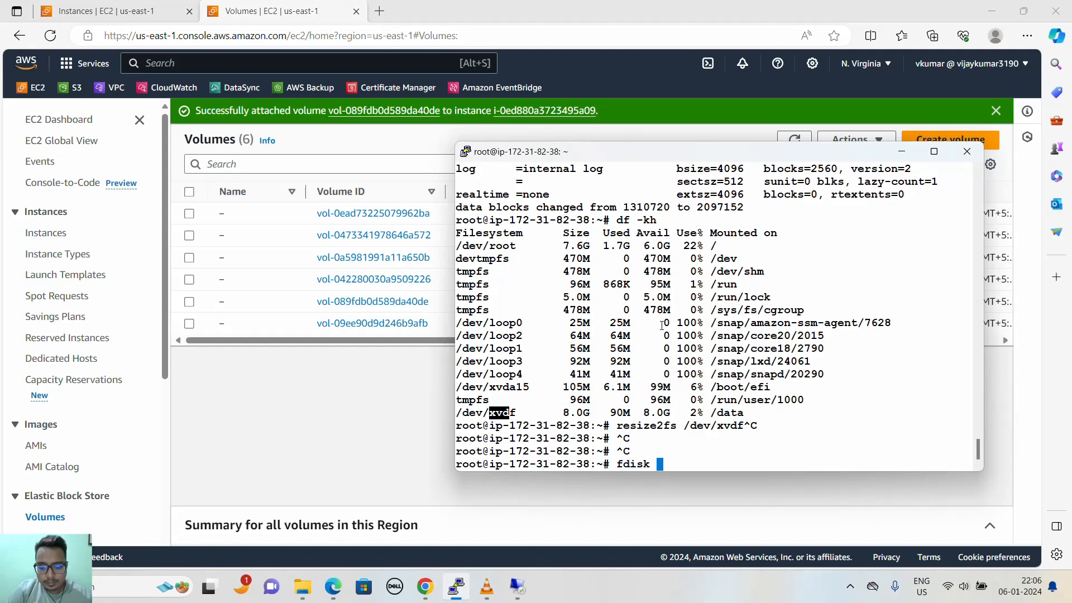
text(-l)
key(Return)
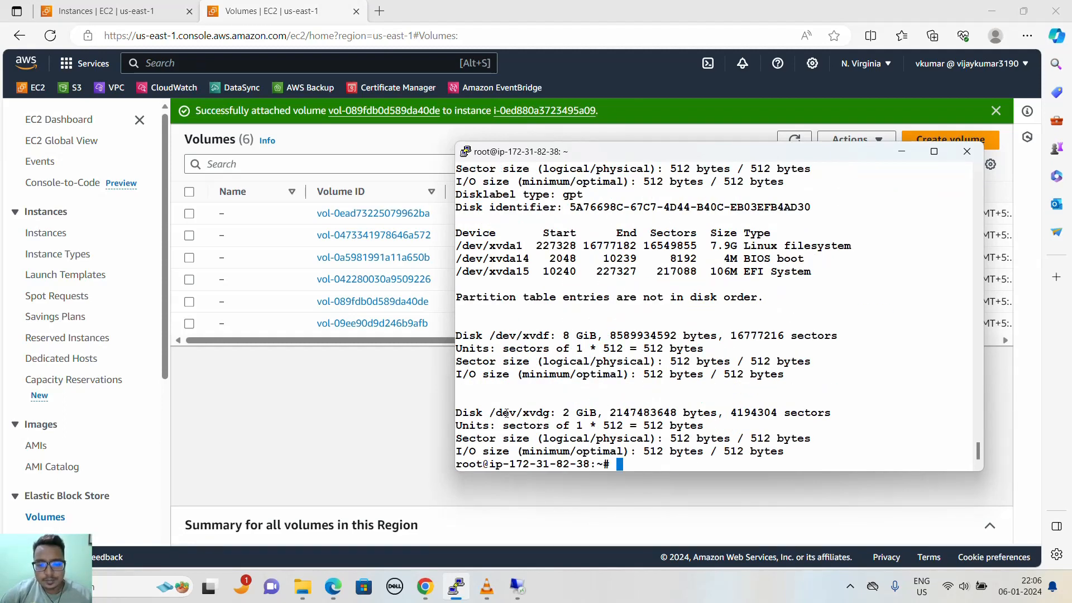
drag(490, 413, 546, 412)
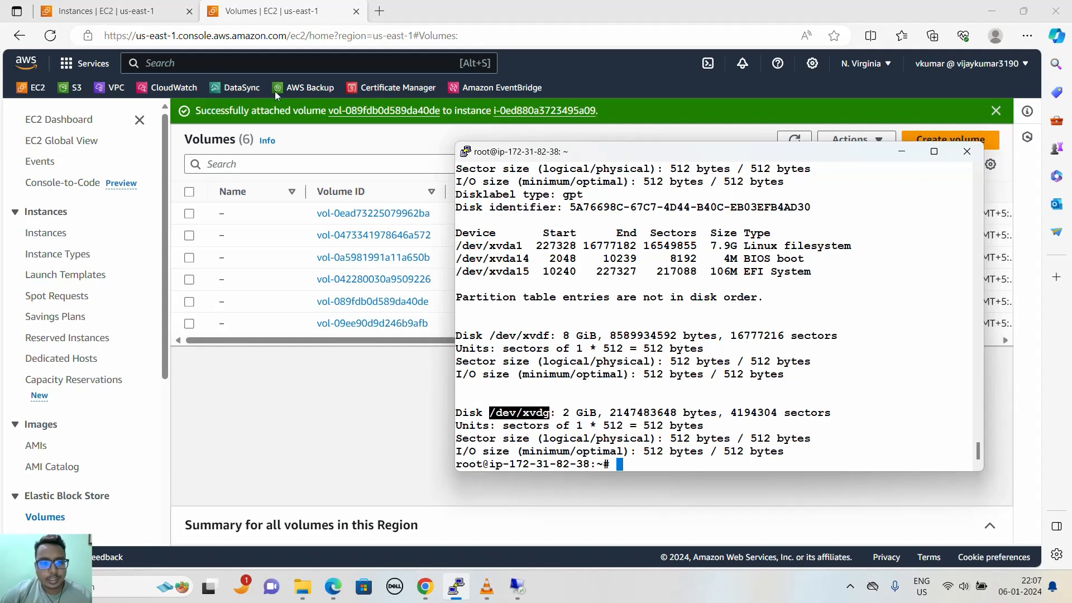
- Refresh the EC2 instance list and compare the ubuntu instance's /dev/sdg block device with /dev/xvdg in the PuTTY session
click(148, 14)
click(565, 114)
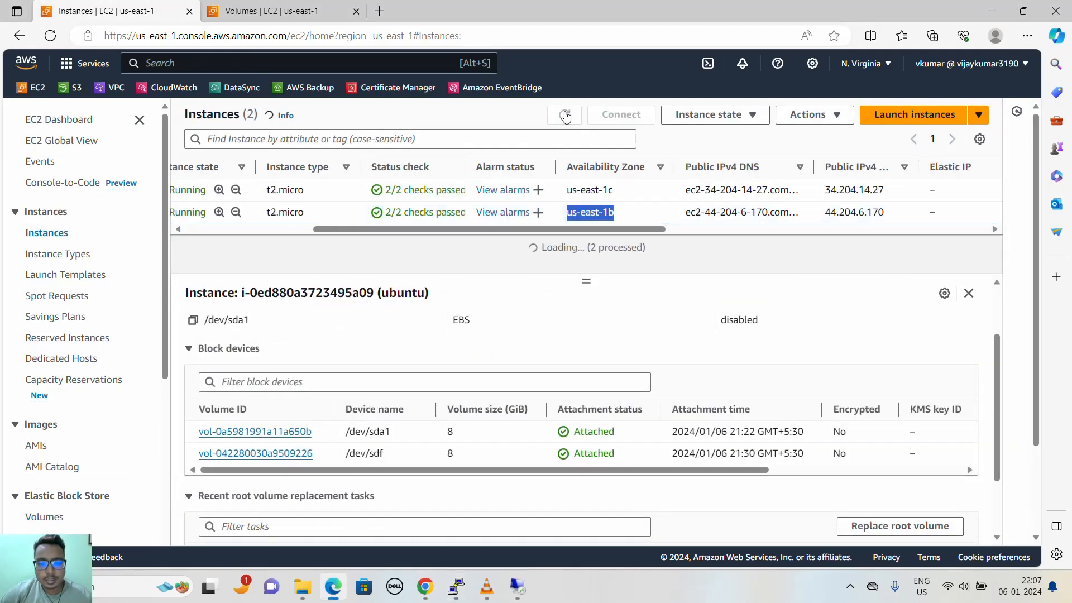
click(658, 215)
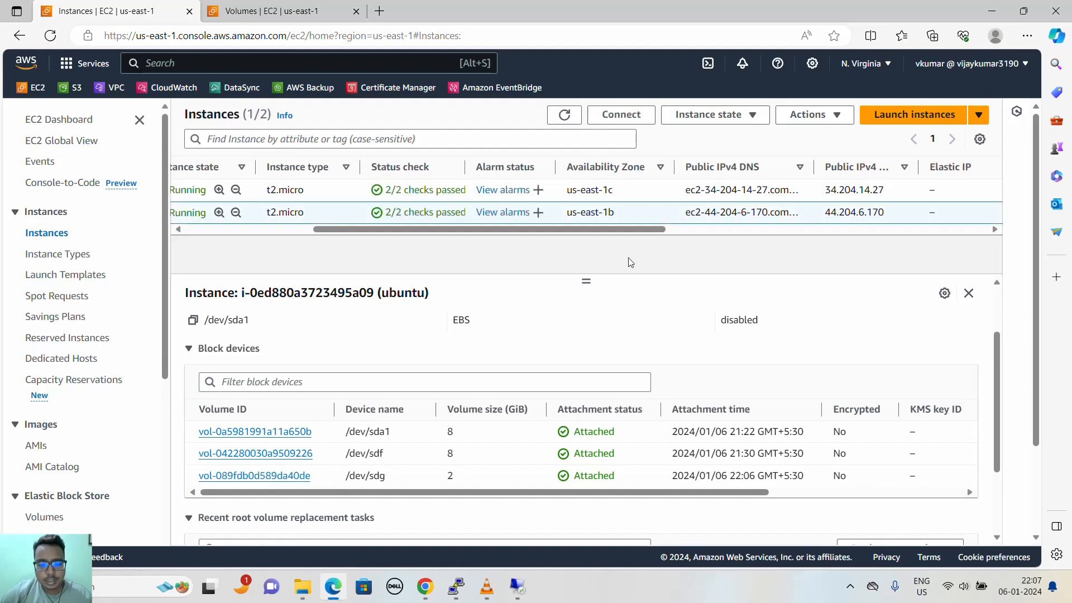
double_click(374, 475)
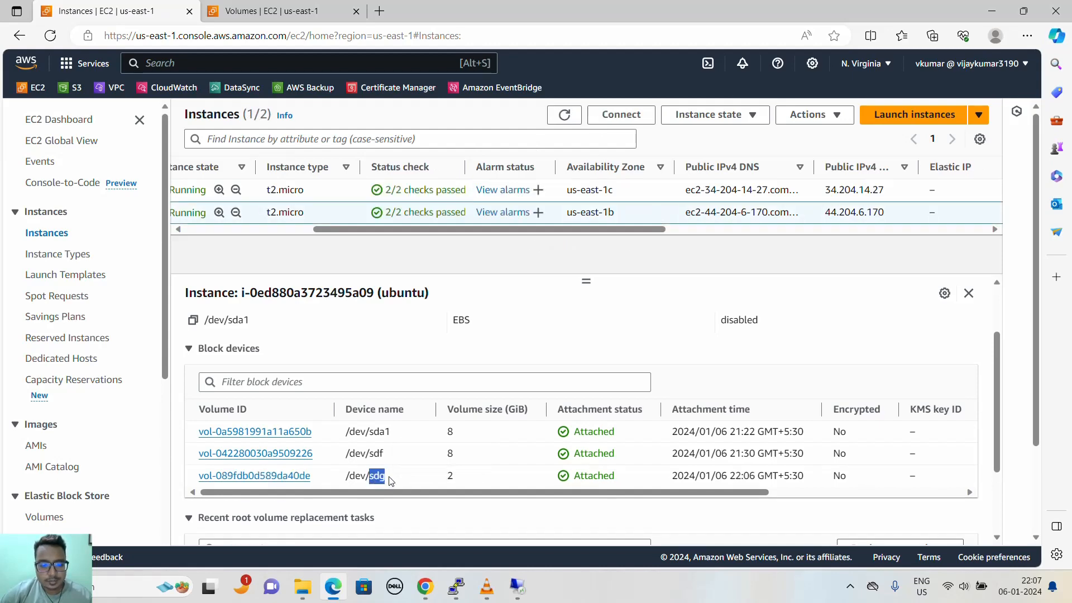
key(alt+Tab)
click(523, 413)
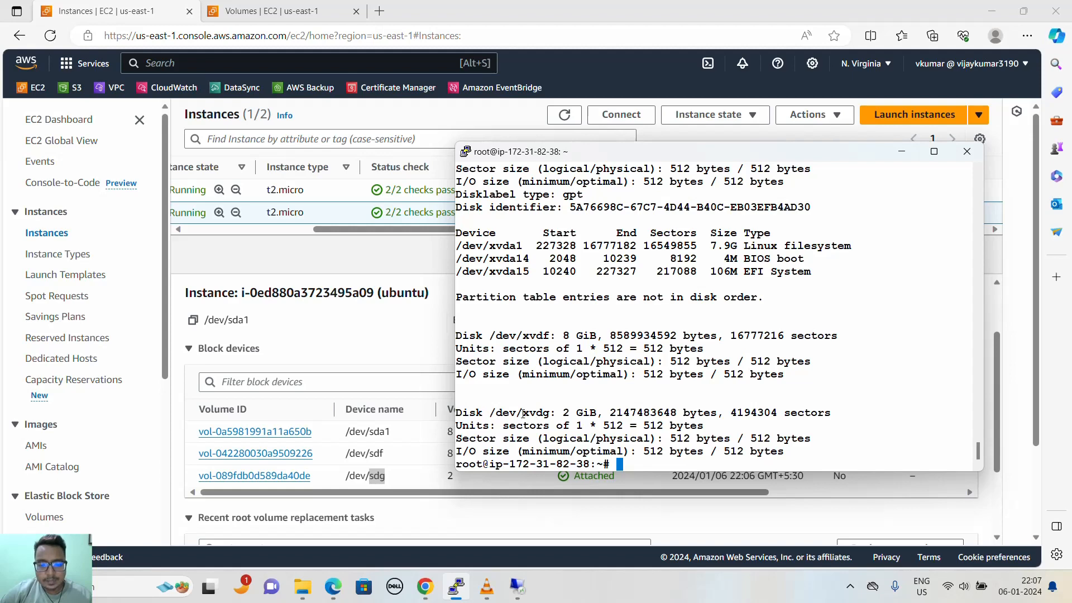
- Compare the ubuntu instance's /dev/sdf block device in the EC2 console with the /dev/xvdf disk in the PuTTY session
drag(523, 413, 552, 414)
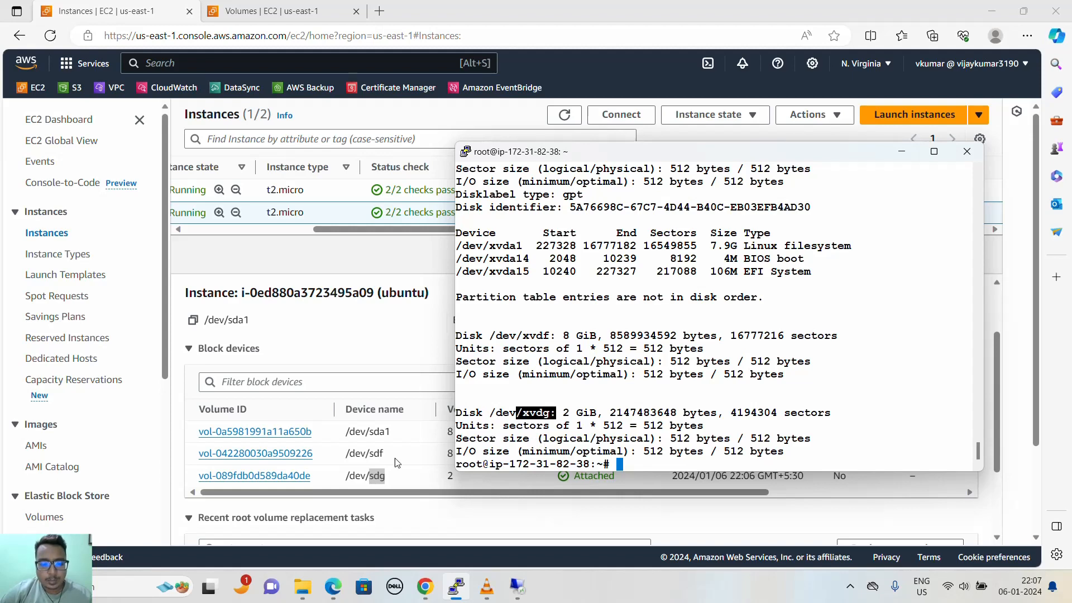
drag(347, 456, 384, 453)
key(alt+Tab)
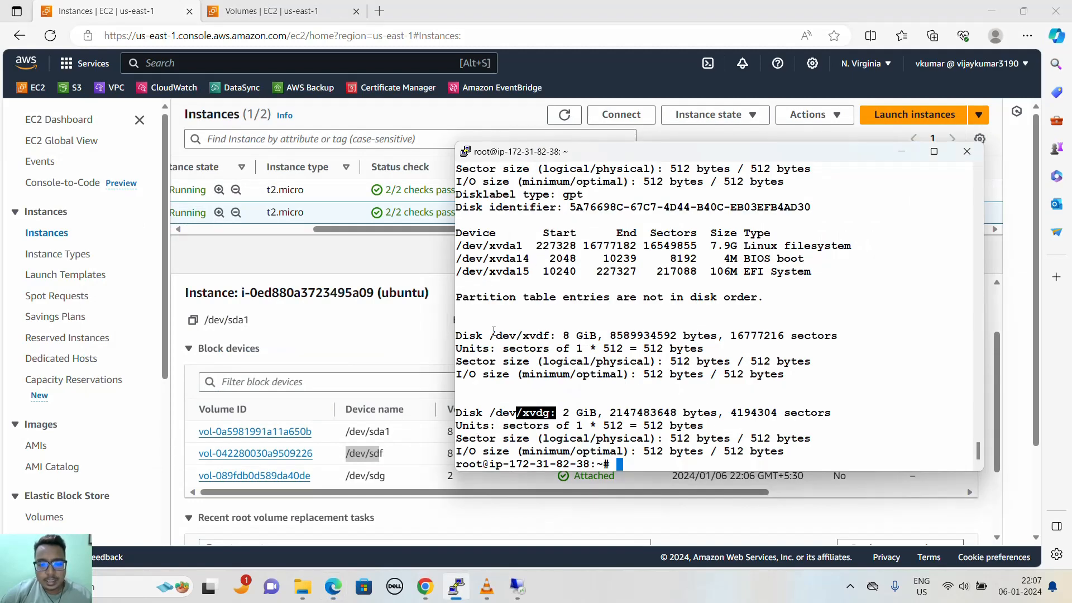
drag(490, 335, 548, 335)
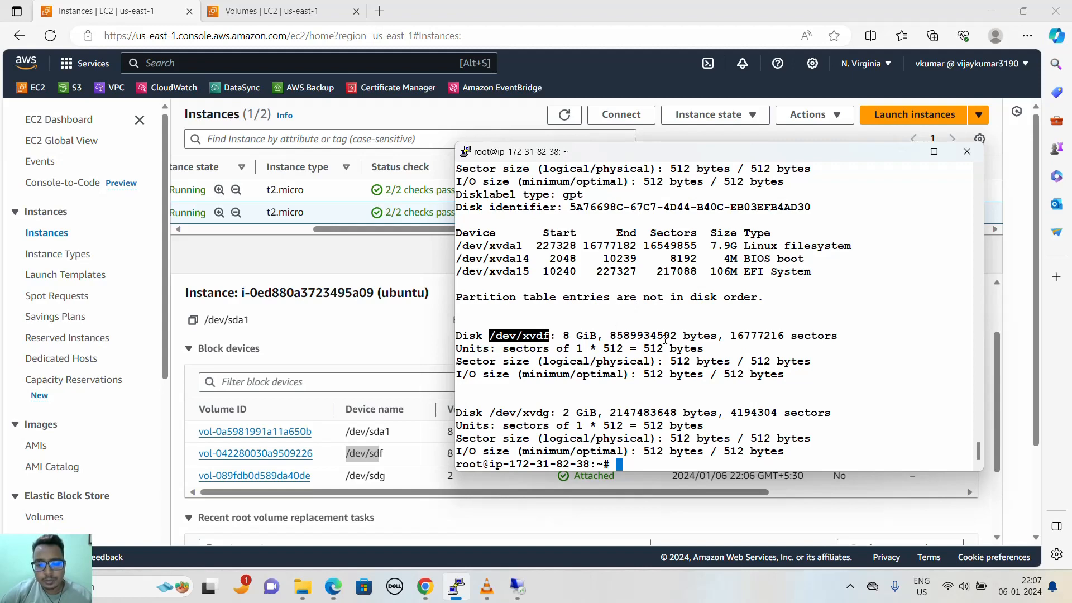
click(687, 409)
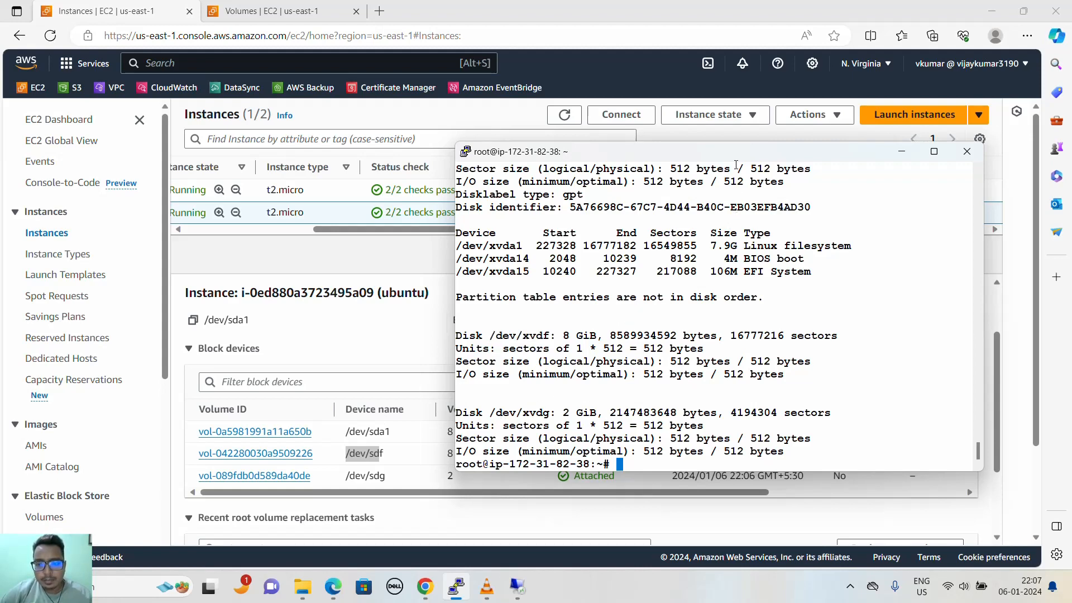
- Format the 2 GiB disk /dev/xvdg with an ext4 file system using mkfs.ext4 in the PuTTY session
drag(726, 151, 651, 114)
drag(415, 375, 472, 377)
key(super+c)
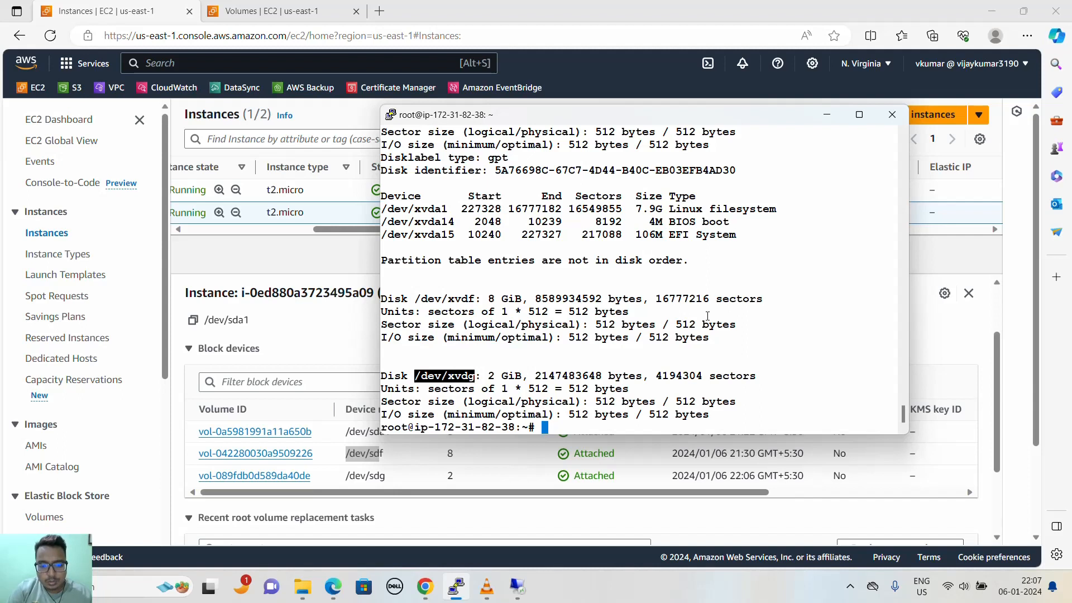
text(mfs)
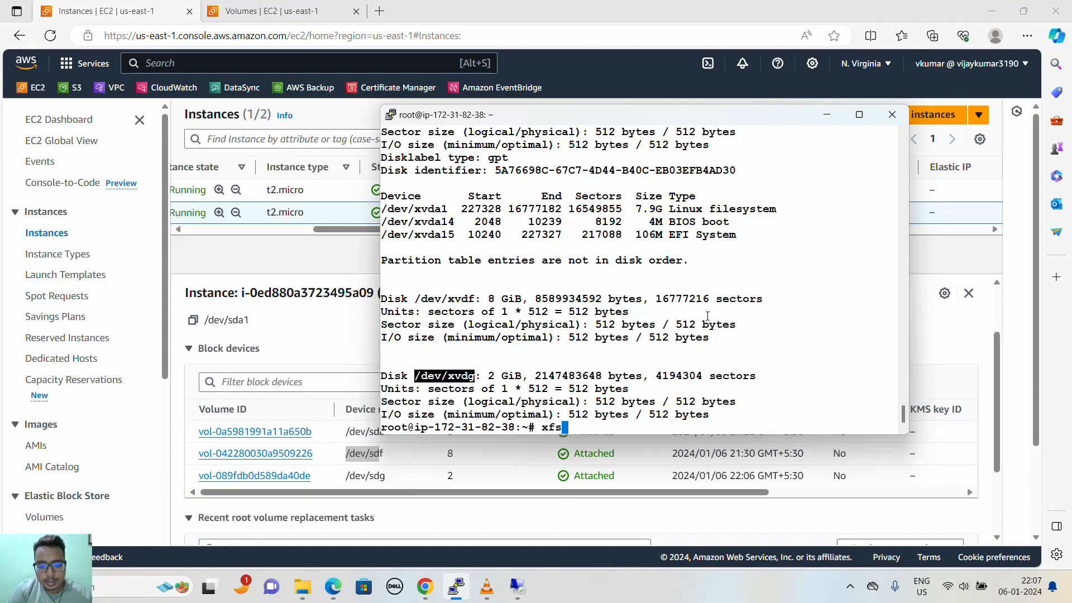
key(BackSpace)
key(BackSpace)
key(BackSpace)
text(mkfs.)
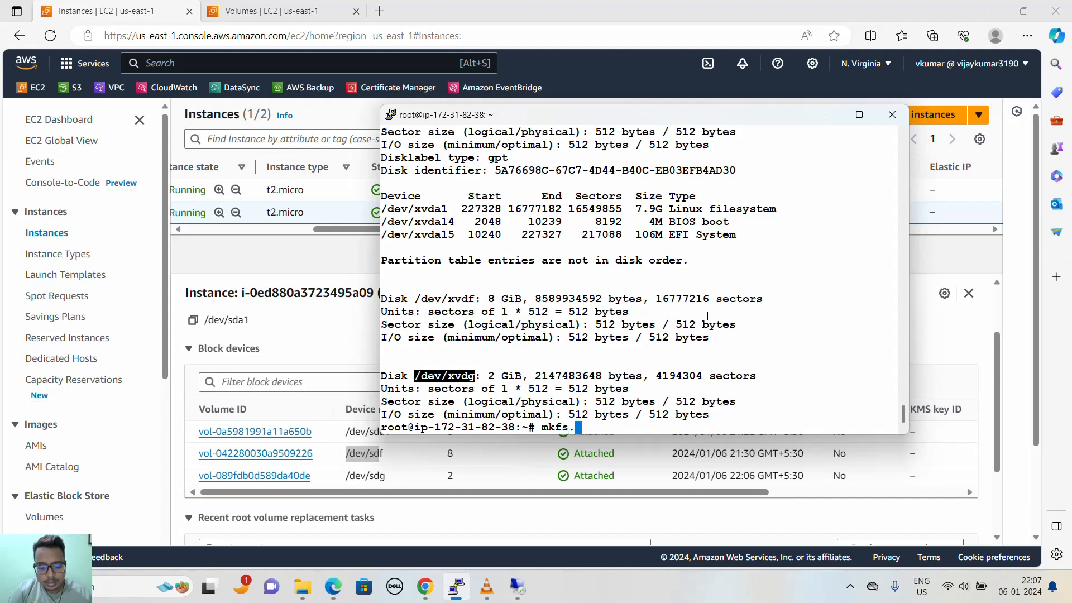
text(ext)
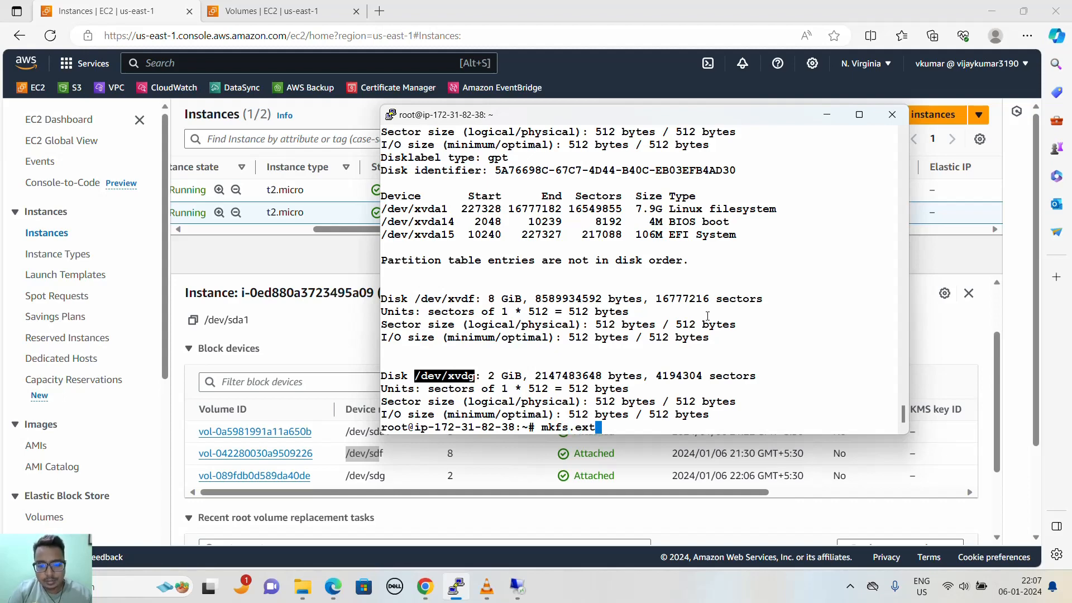
text(4)
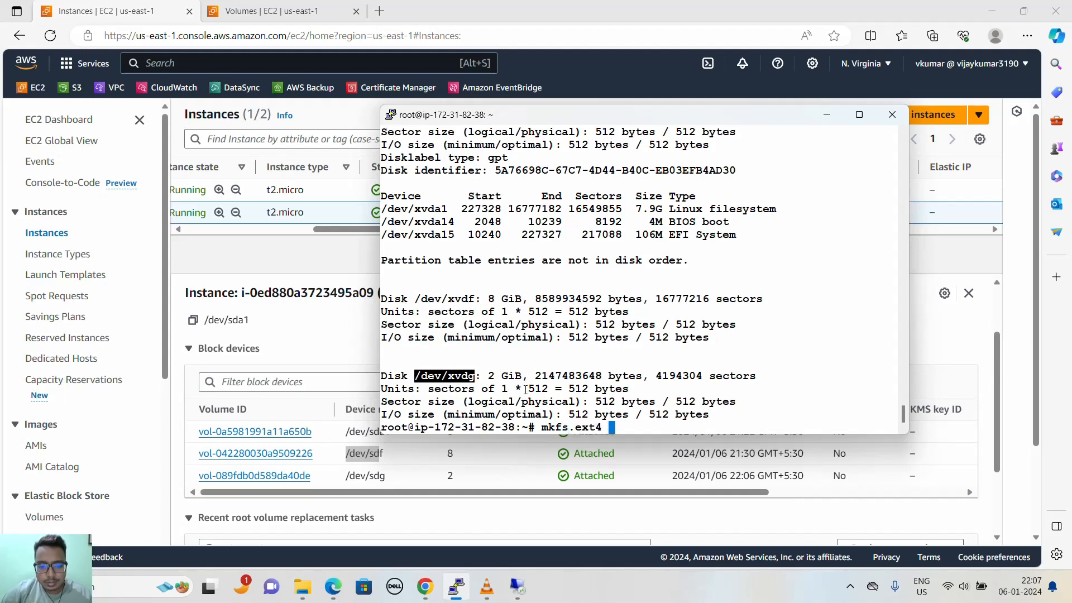
right_click(649, 347)
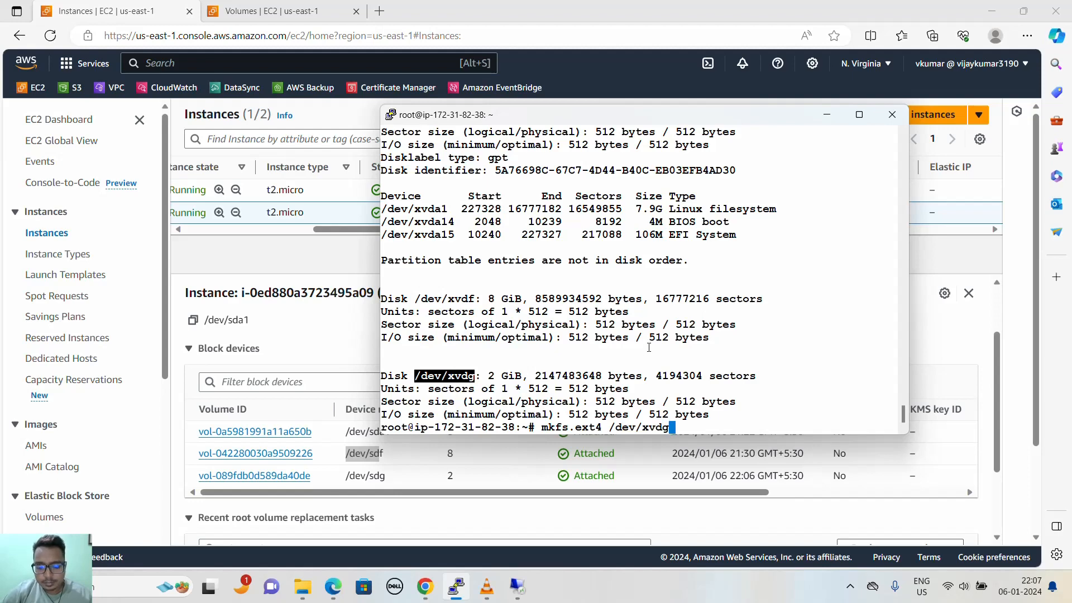
key(Return)
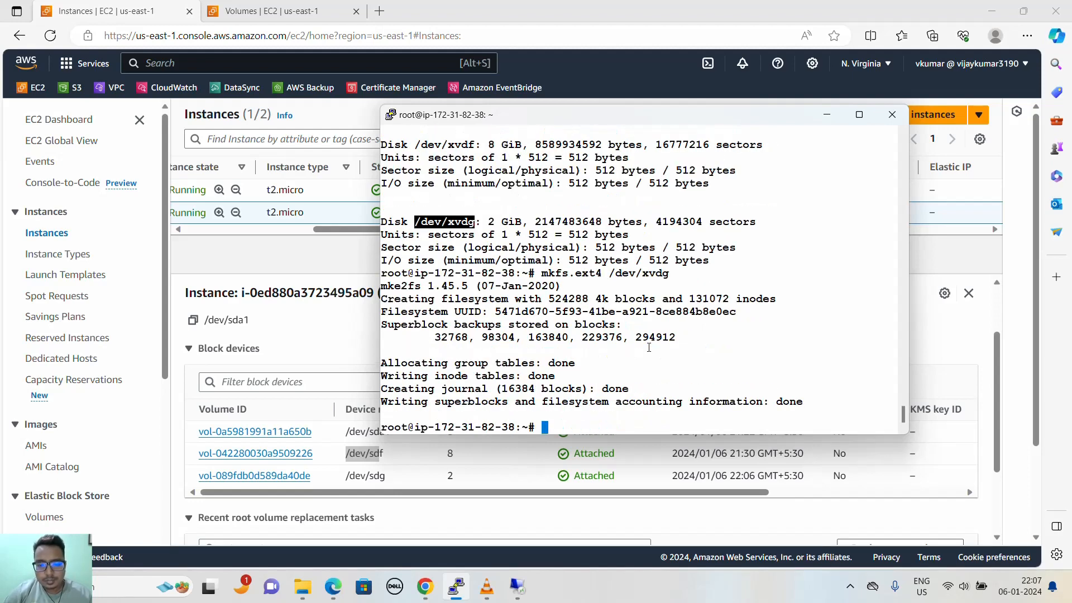
key(Return)
key(Return)
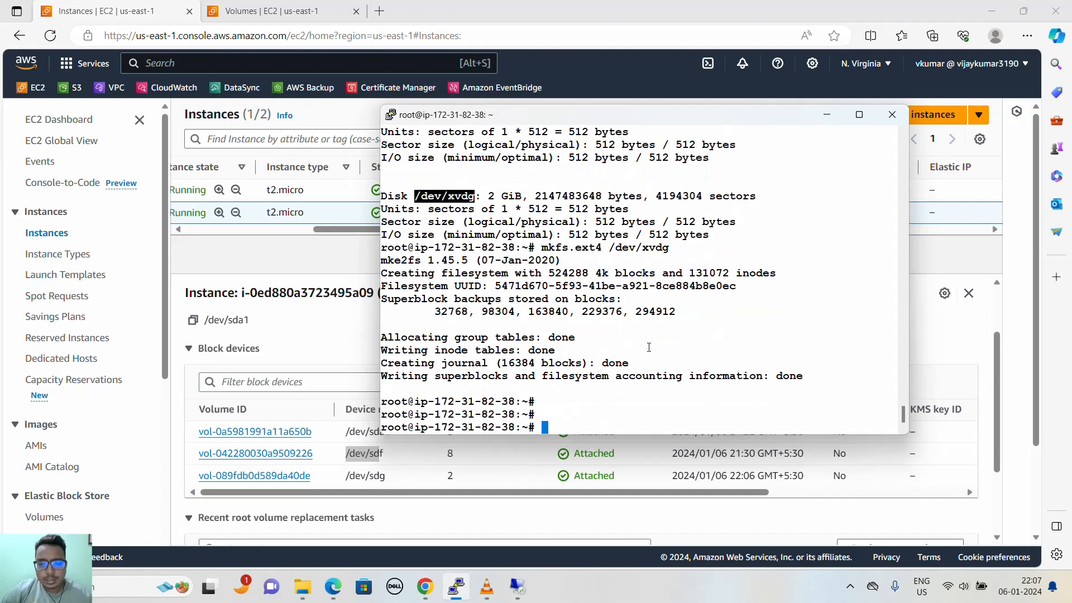
- List the block device attributes with blkid and highlight the /dev/xvdg entry
text(blkid)
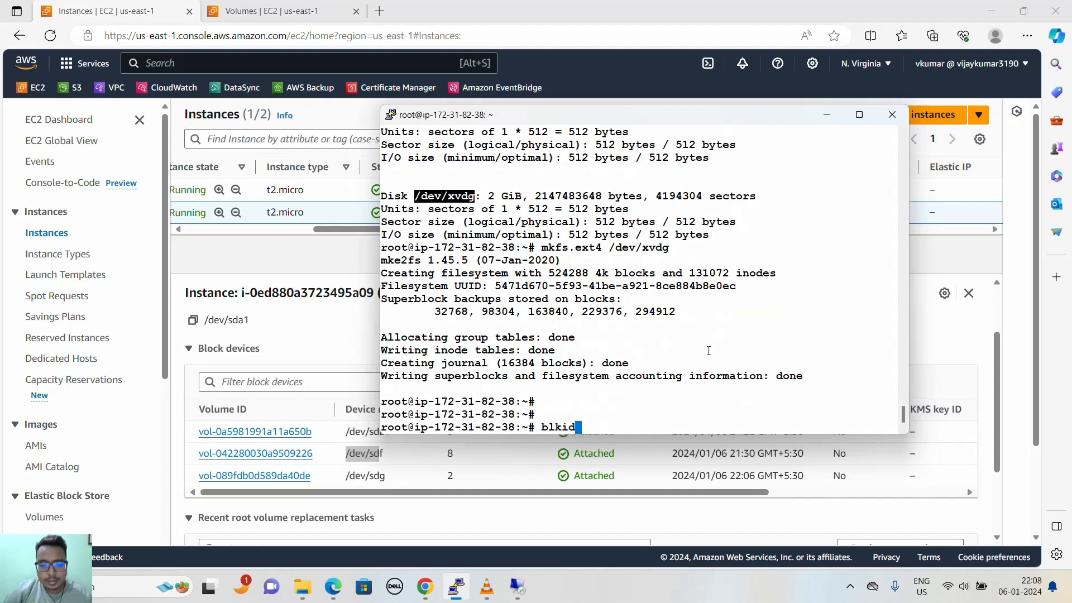
key(Return)
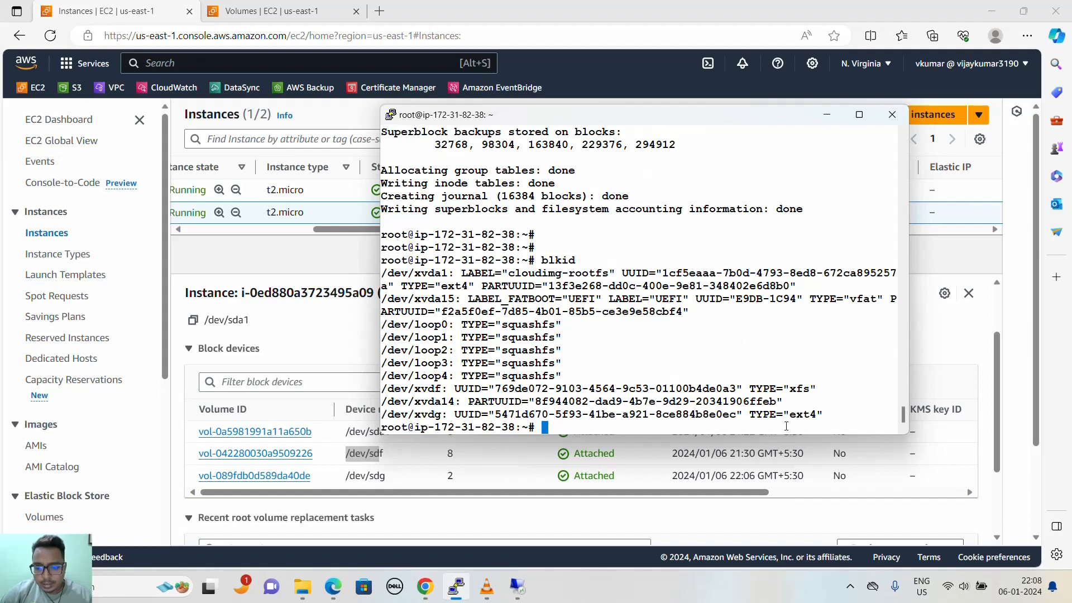
drag(817, 416, 382, 416)
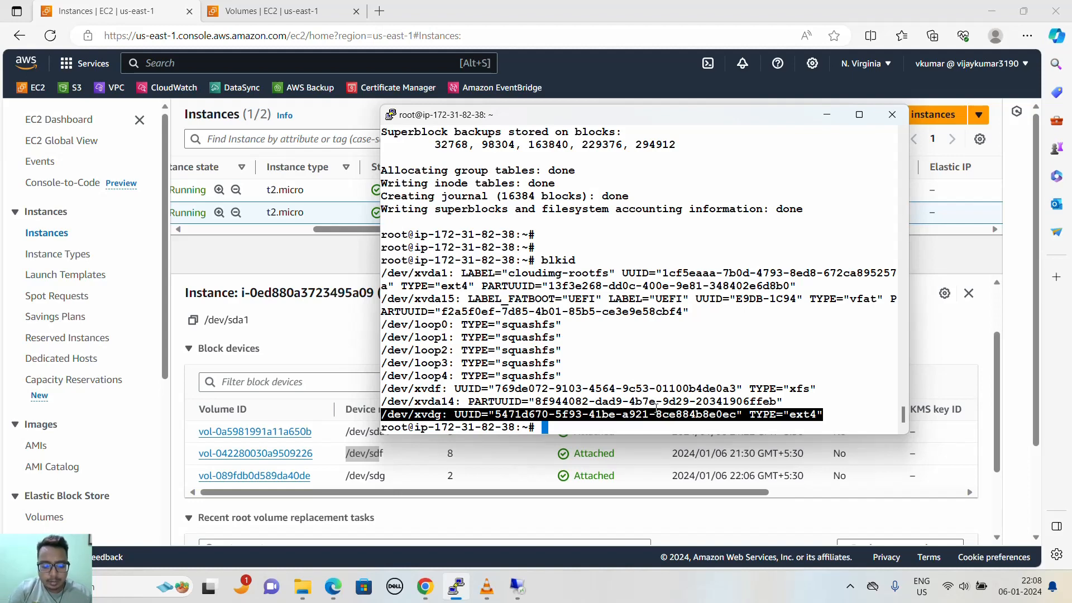
- Create the mount point directory /data1
text(mkdir )
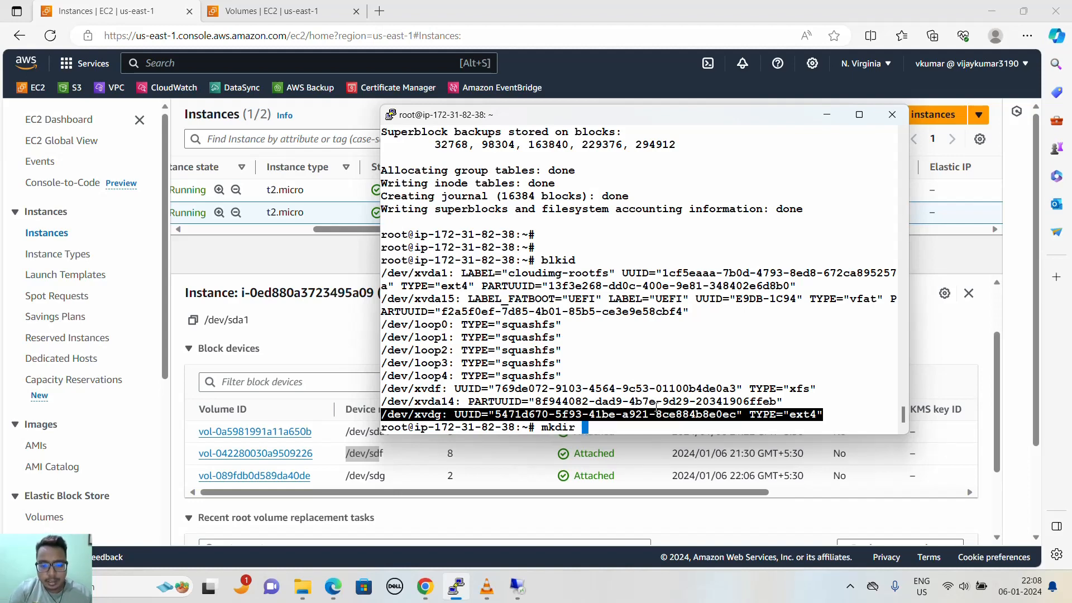
text(/data1)
key(Return)
- Mount the /dev/xvdg disk on /data1
key(Up)
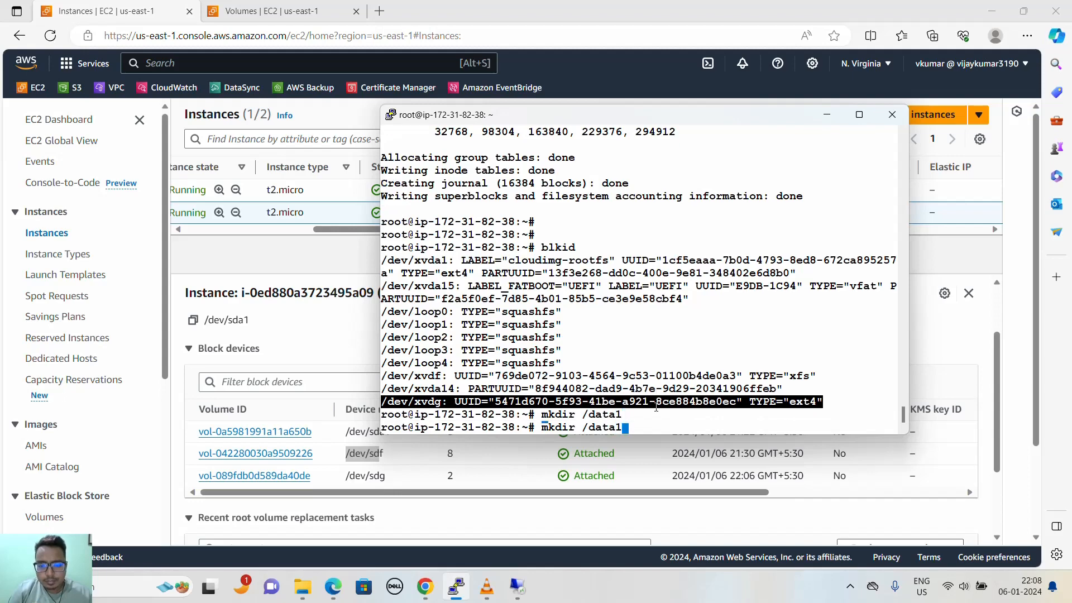
key(BackSpace)
key(BackSpace)
key(BackSpace)
key(BackSpace)
key(BackSpace)
key(BackSpace)
key(BackSpace)
key(BackSpace)
key(BackSpace)
key(BackSpace)
key(BackSpace)
key(BackSpace)
text(mount)
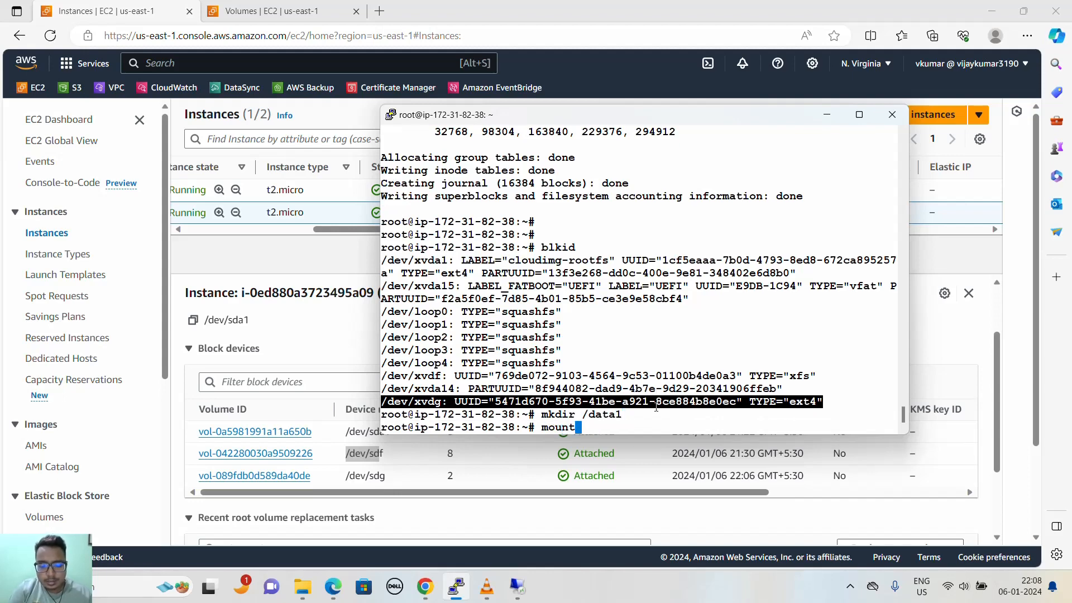
drag(381, 401, 442, 401)
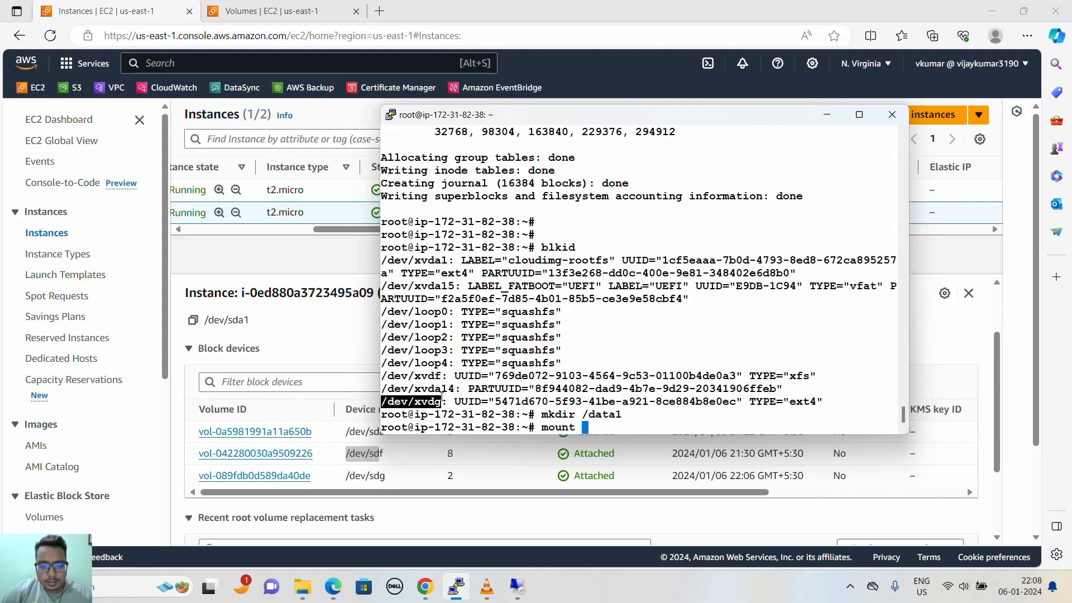
right_click(579, 365)
text(/dev/xvdg)
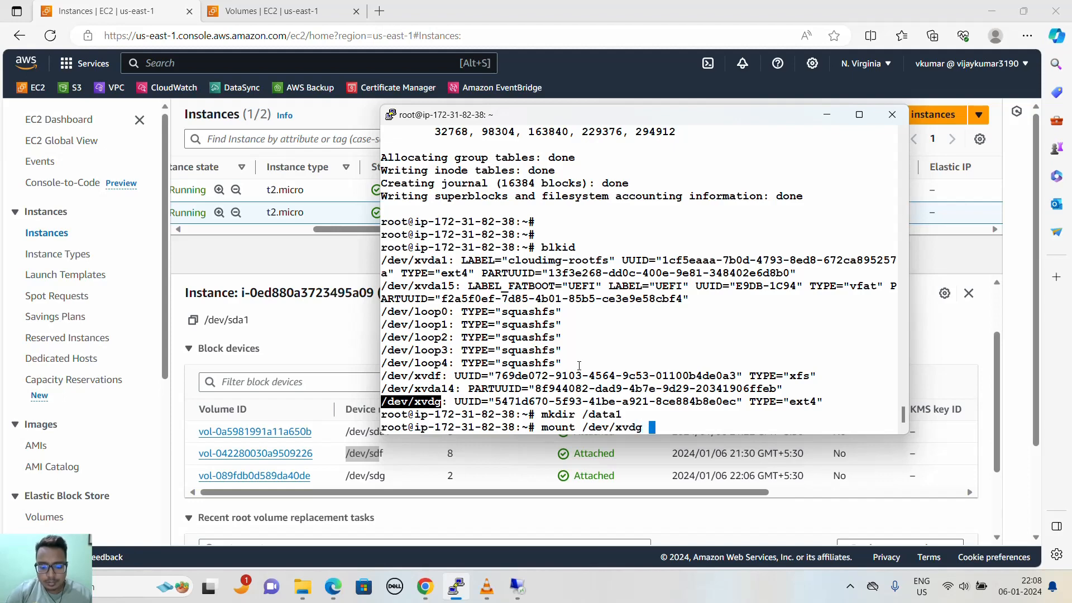
text(/data)
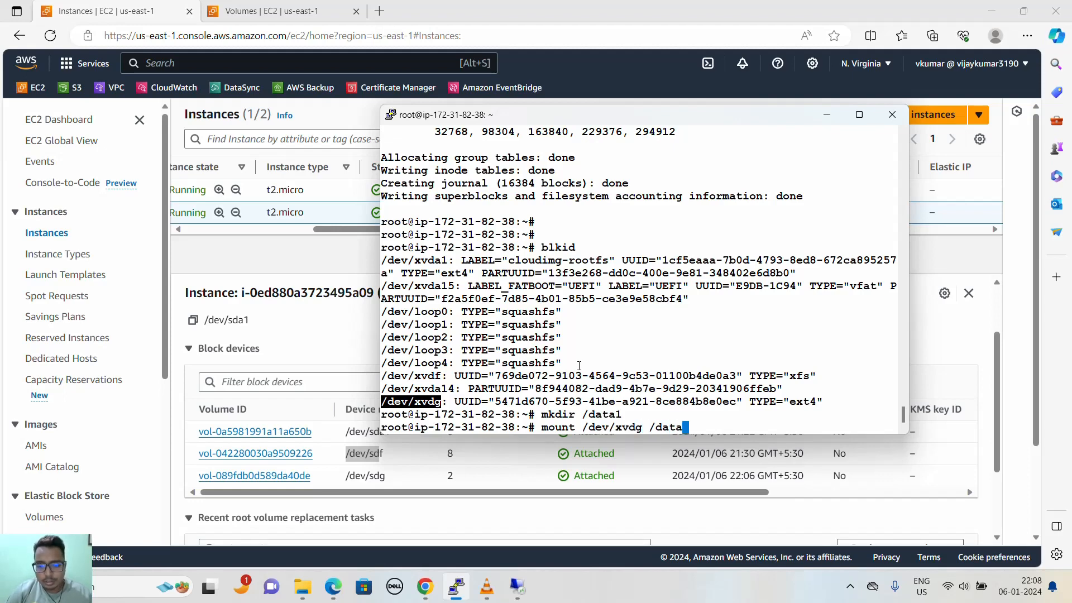
text(1)
key(Return)
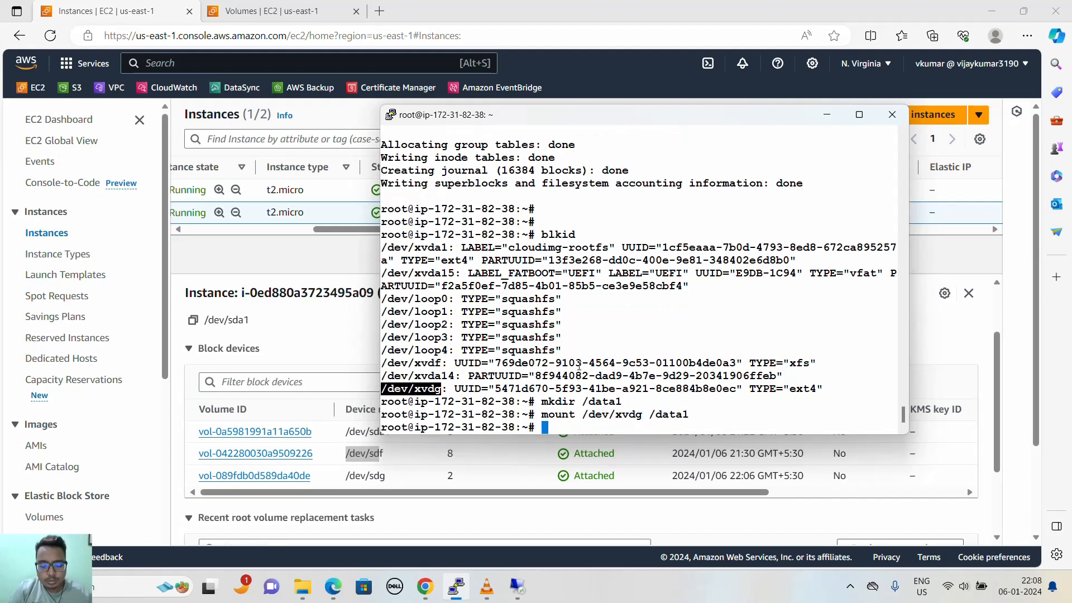
- Display file system usage with df -kh and examine the /dev/xvdf and /dev/xvdg mounts
text(df -k)
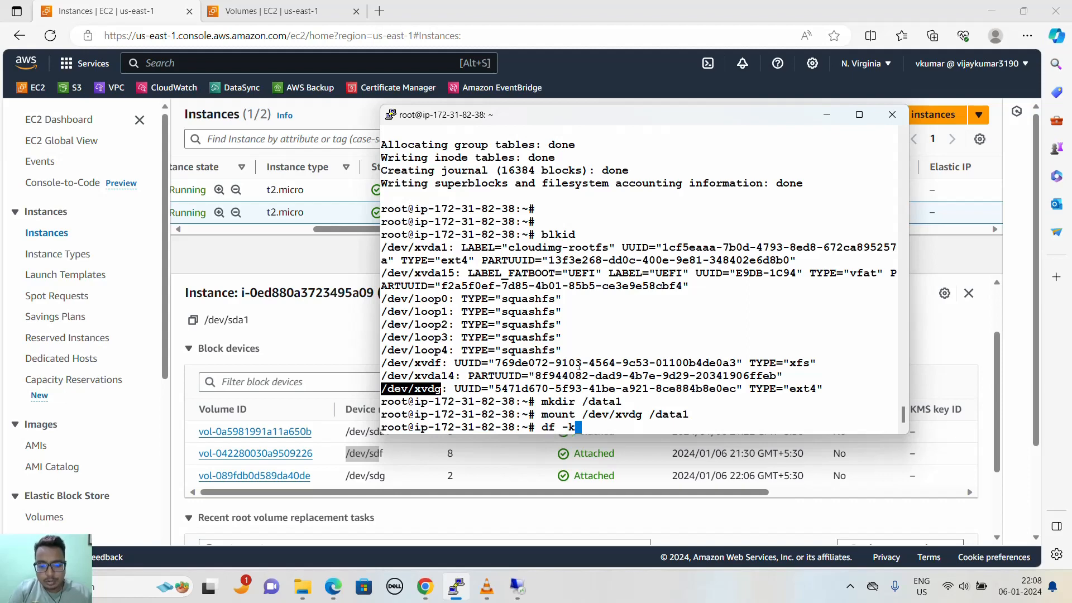
text(h)
key(Return)
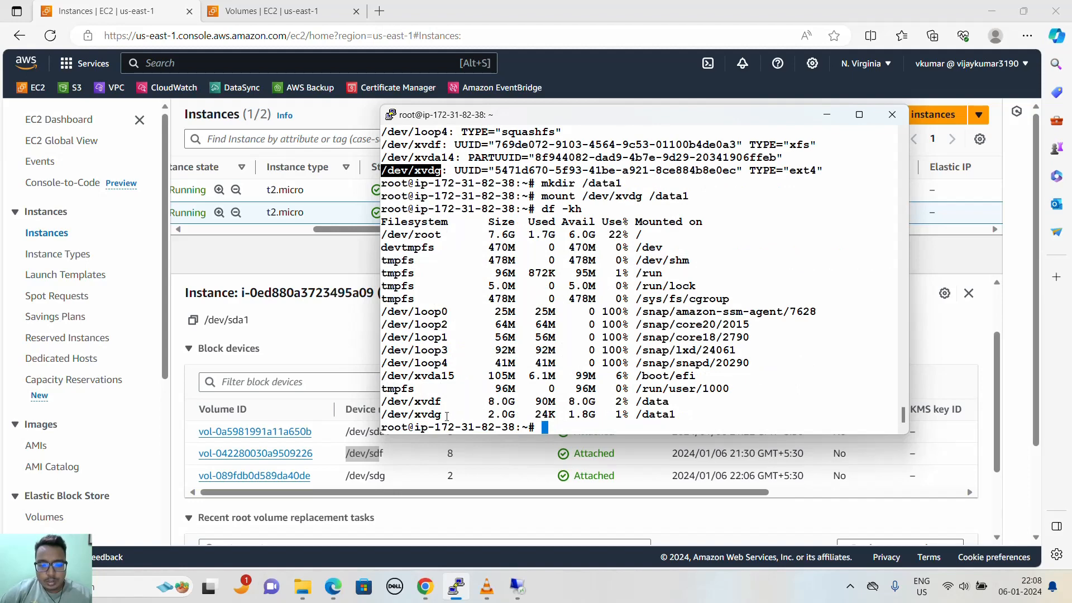
drag(673, 402, 382, 402)
mouse_move(680, 415)
mouse_down()
mouse_move(380, 415)
mouse_move(677, 416)
mouse_up()
click(512, 421)
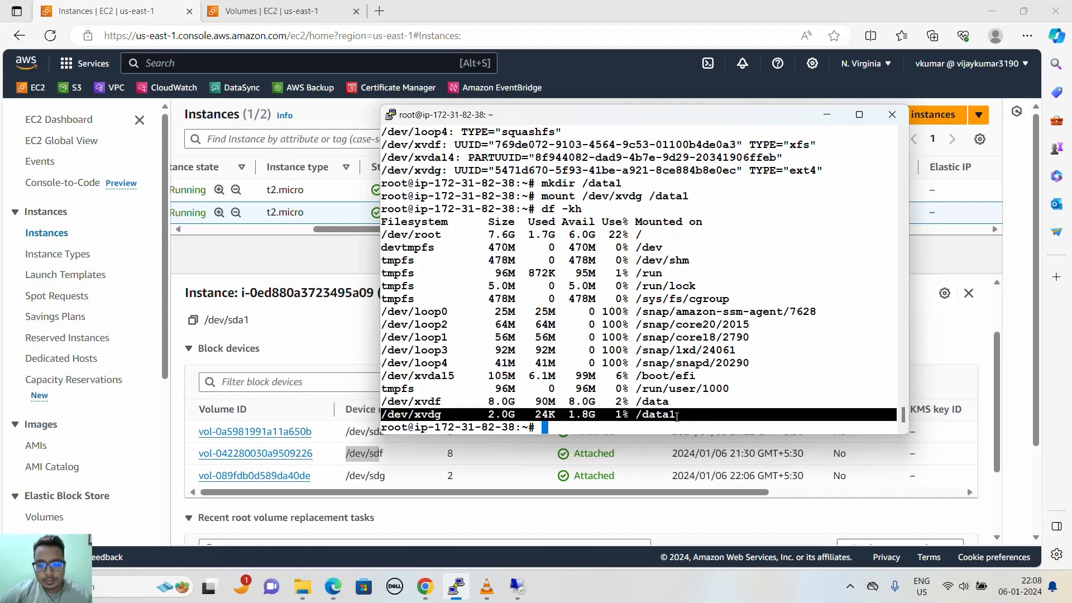
click(695, 405)
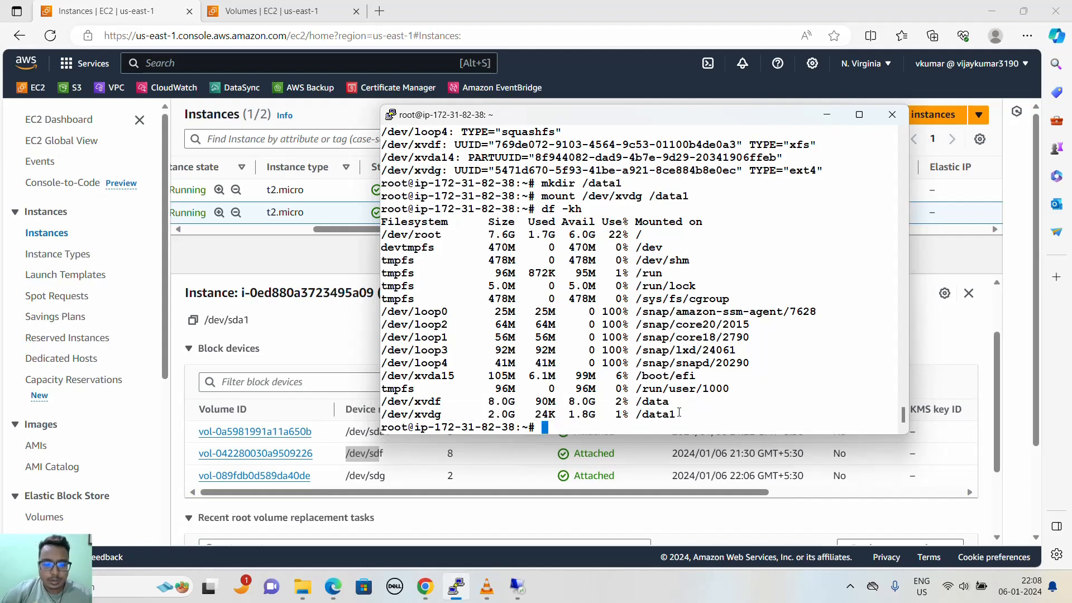
- In the EC2 console, open the /dev/sdg volume vol-089fdb0d589da40de in a new browser tab and close the old Volumes tab
click(453, 498)
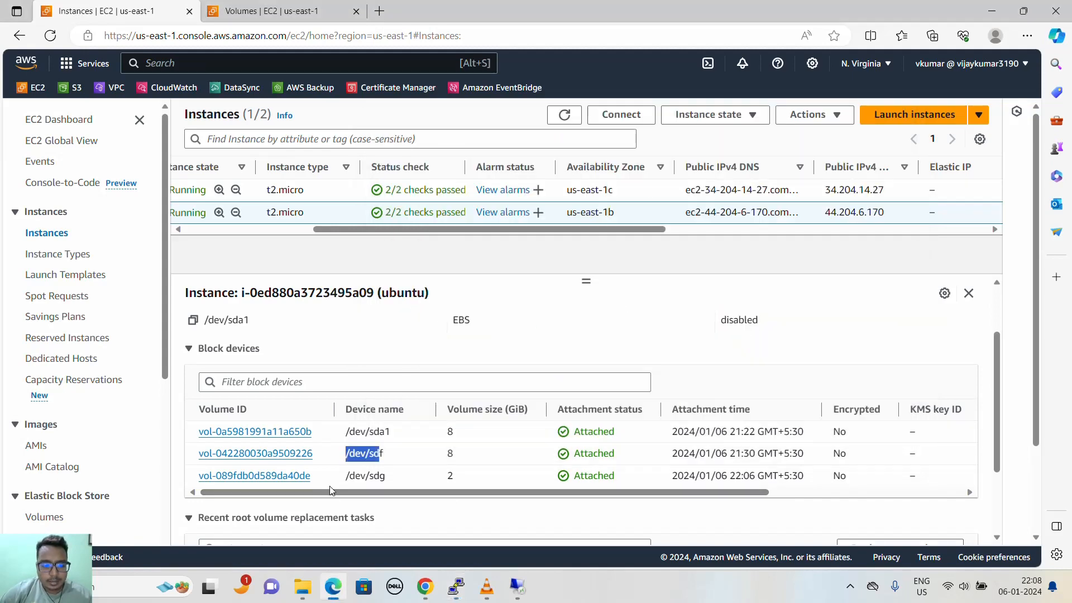
middle_click(301, 476)
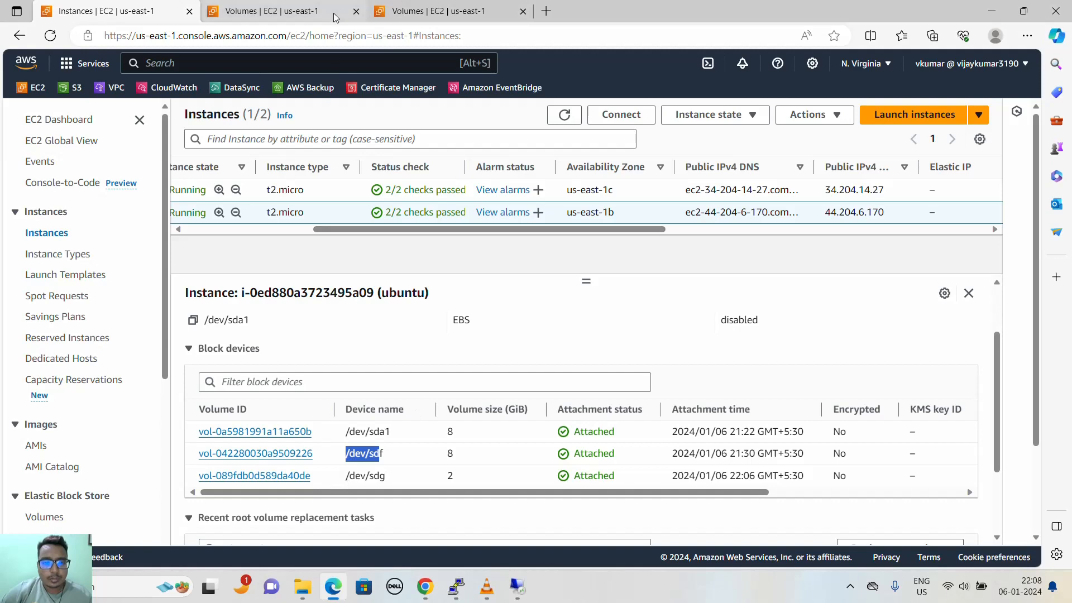
click(356, 11)
click(279, 12)
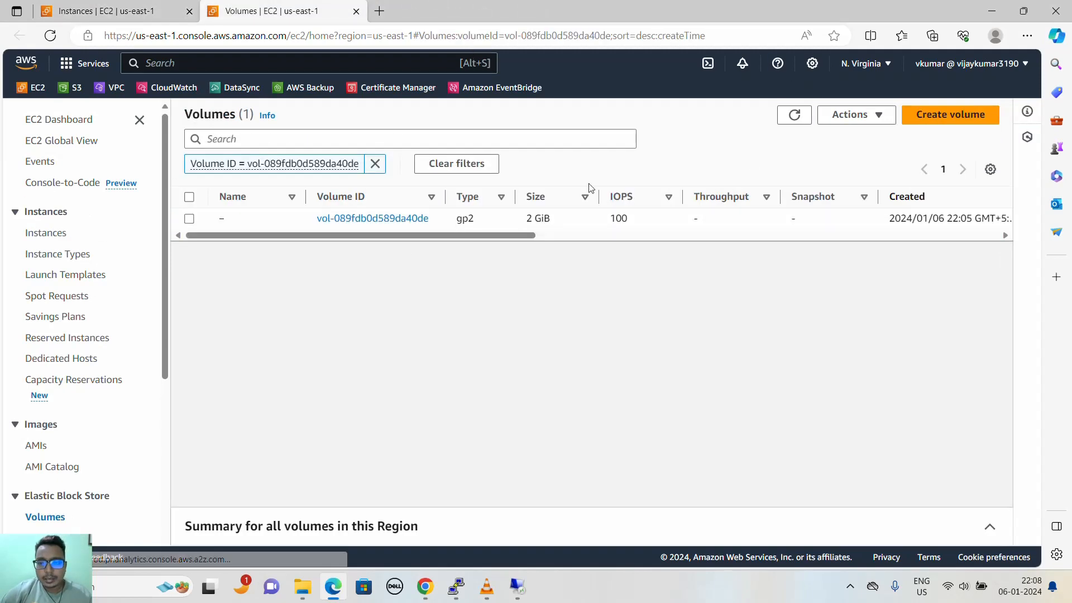
- Modify volume vol-089fdb0d589da40de to a size of 3 GiB and confirm the modification
click(190, 219)
click(843, 114)
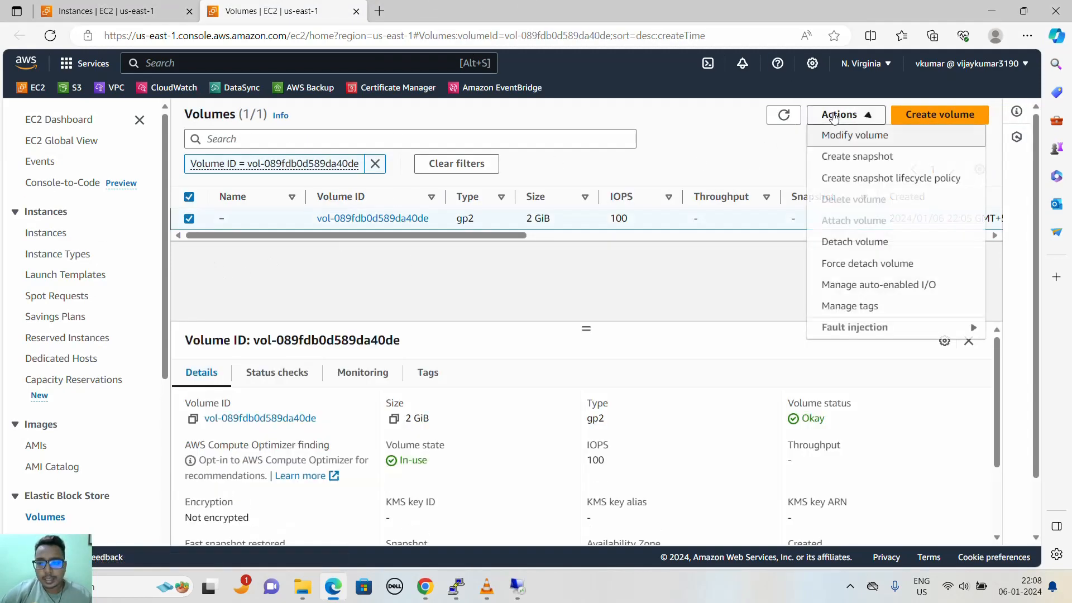
click(854, 136)
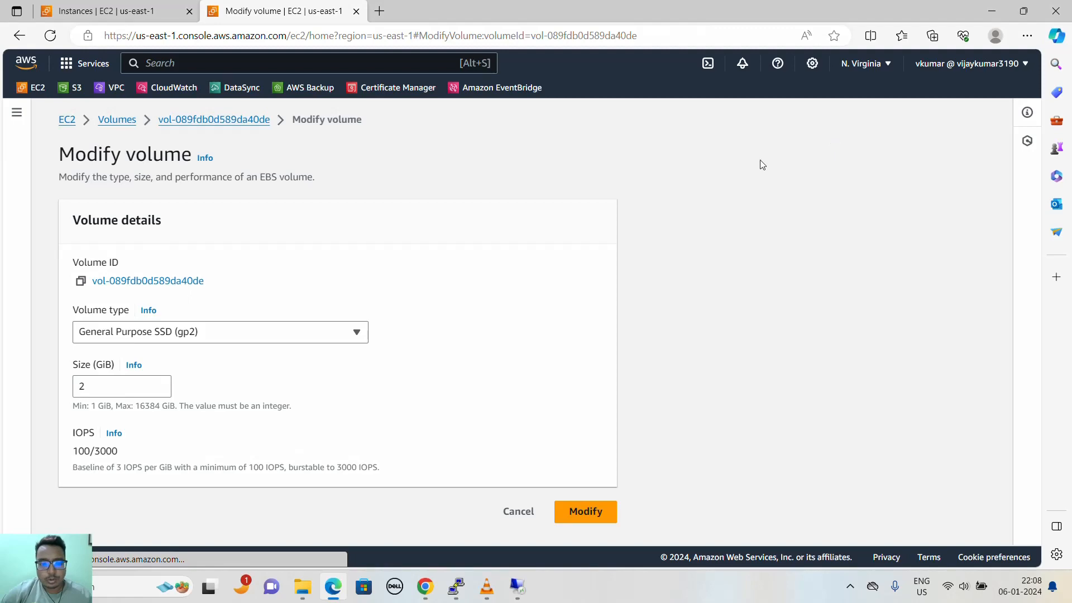
click(160, 383)
click(597, 512)
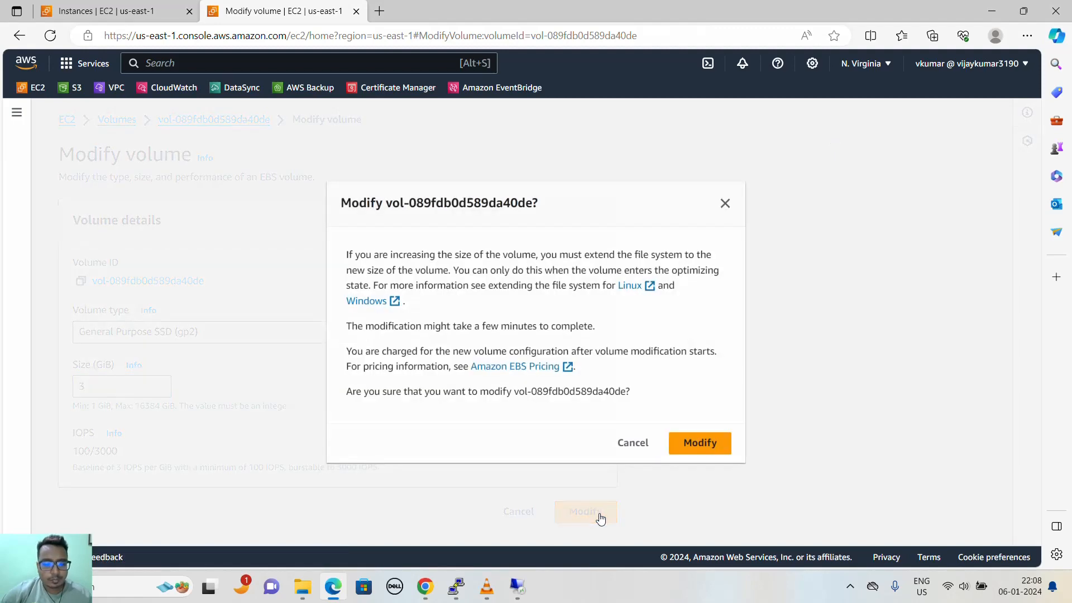
click(688, 444)
- Switch to the PuTTY session, list all disks with fdisk -l and examine the /dev/xvdg disk size
click(456, 585)
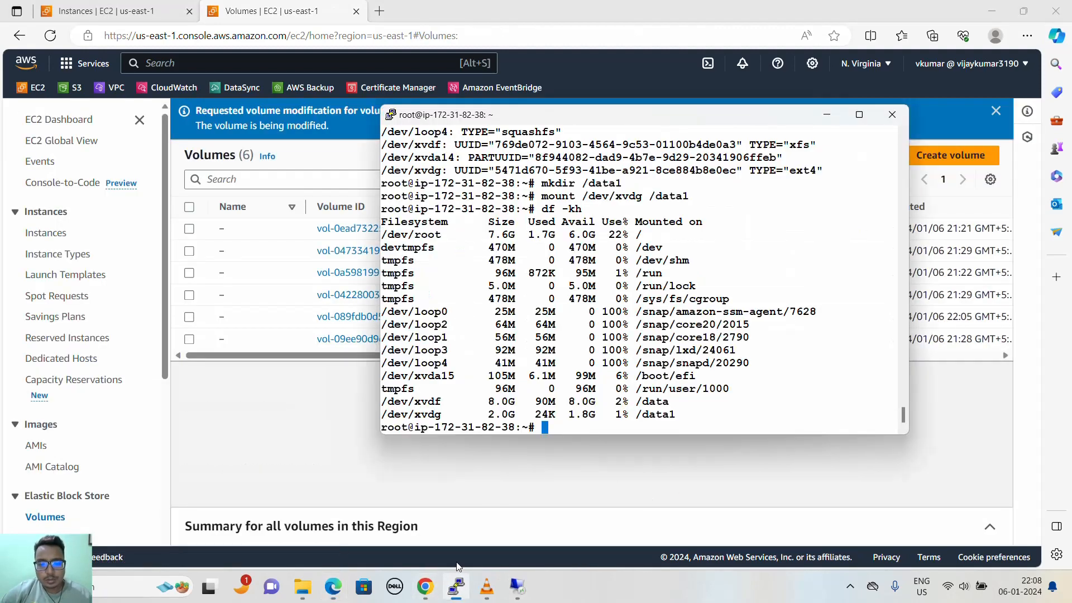
text(fid)
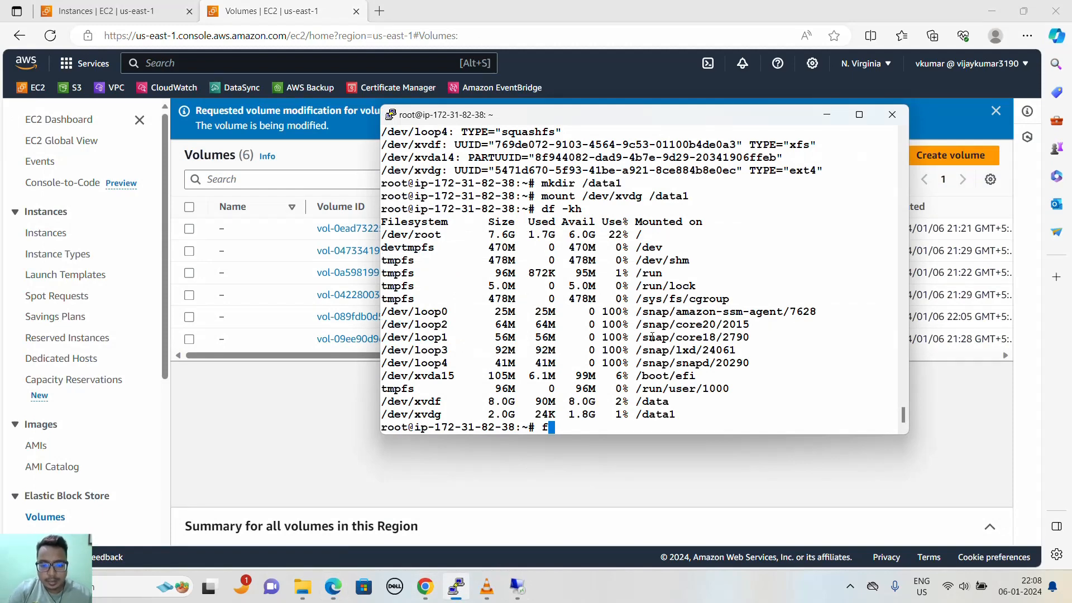
key(BackSpace)
key(BackSpace)
text(d)
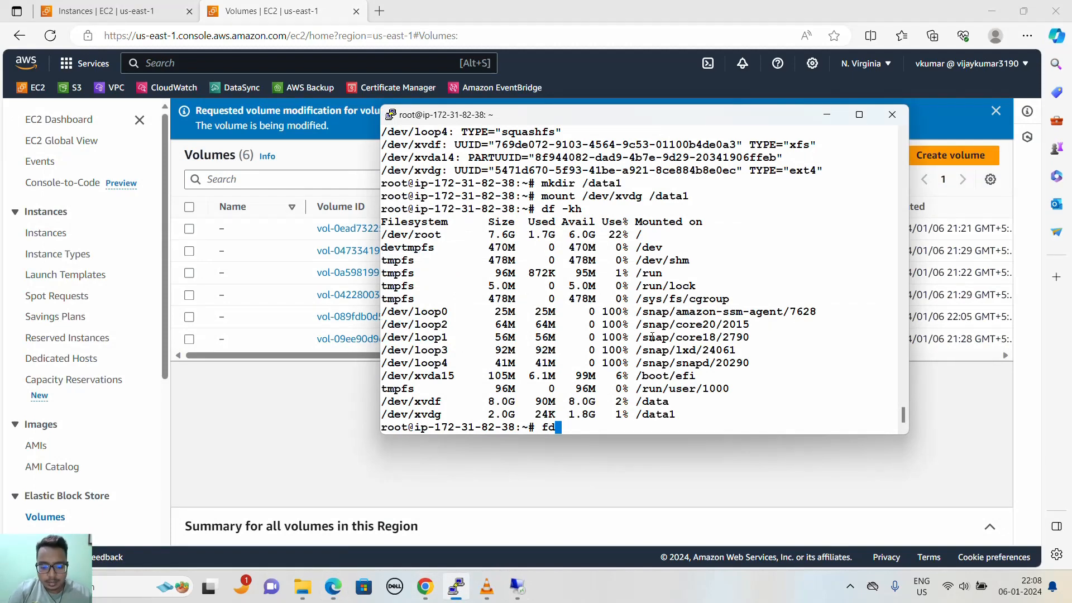
text(i)
text(sk snap/)
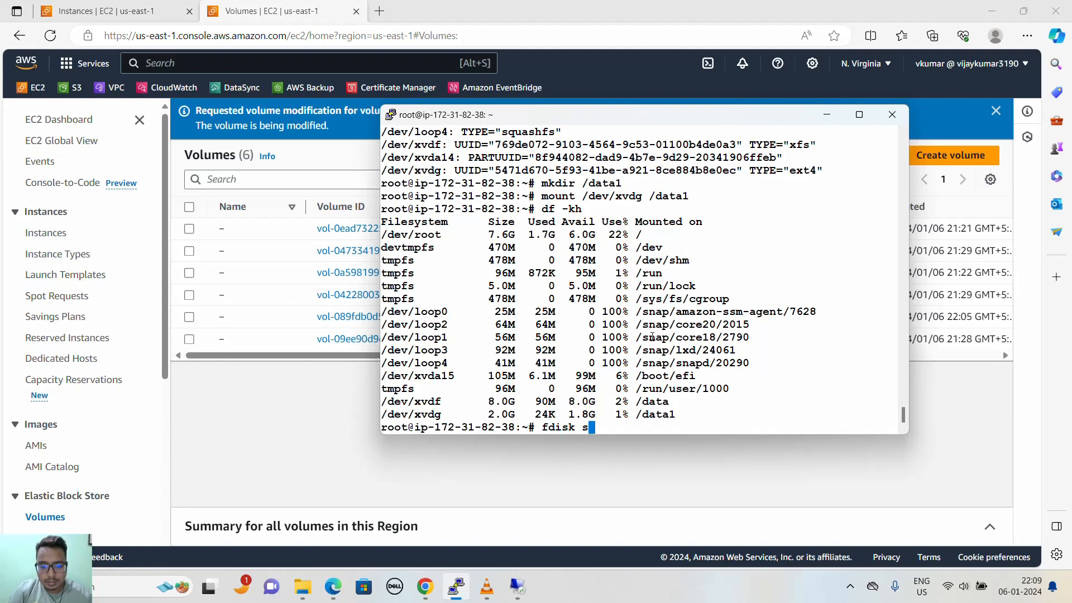
key(BackSpace)
key(BackSpace)
key(BackSpace)
key(BackSpace)
key(BackSpace)
text(-l)
key(Return)
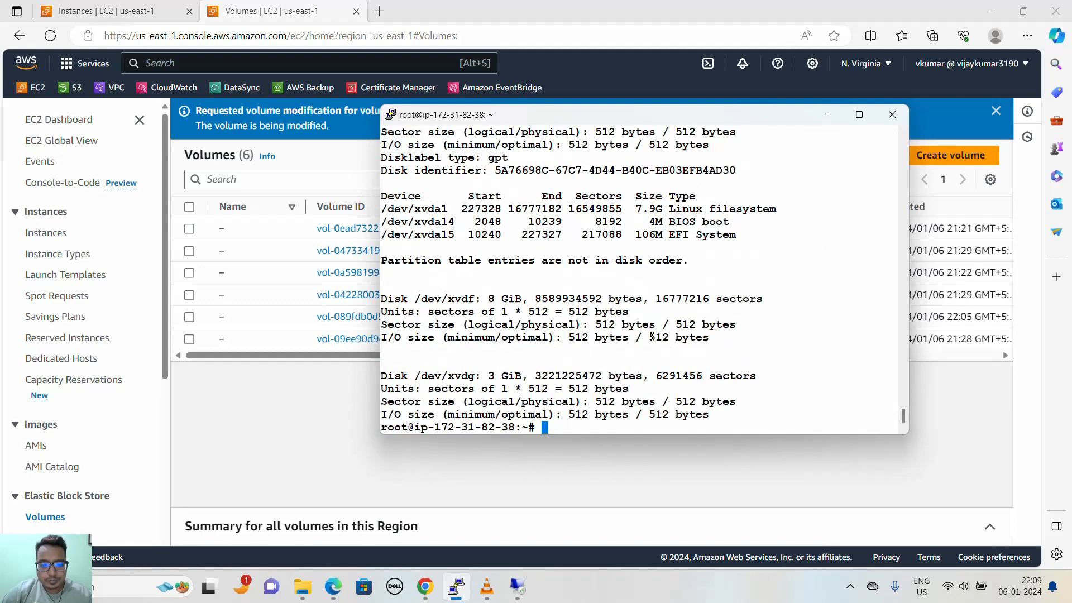
drag(380, 376, 510, 373)
- Display file system usage with df -kh and examine the /dev/xvdg entry mounted on /data1
text(df -kh)
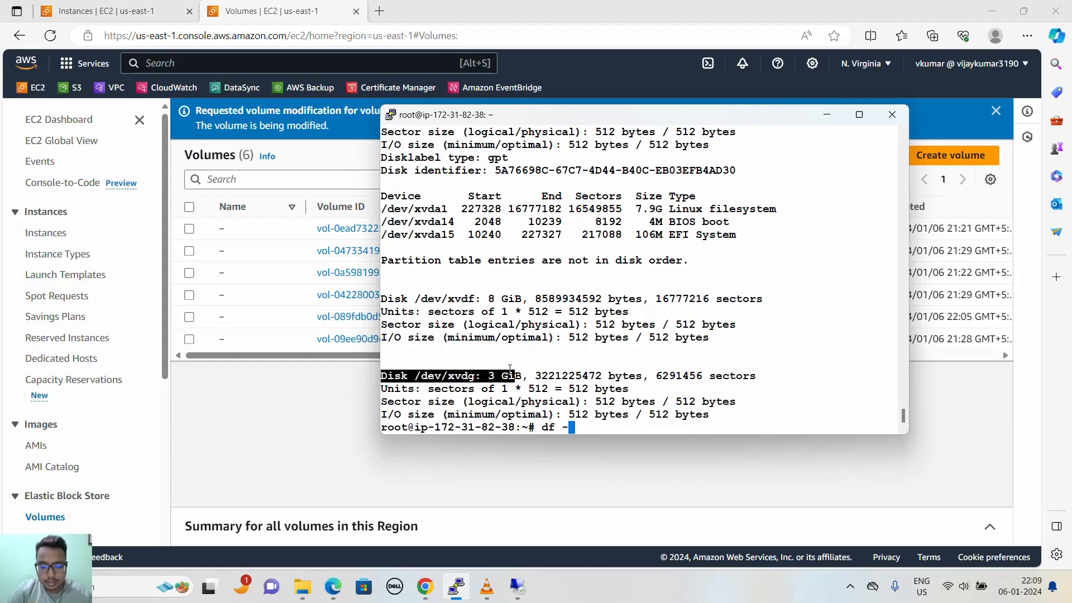
key(Return)
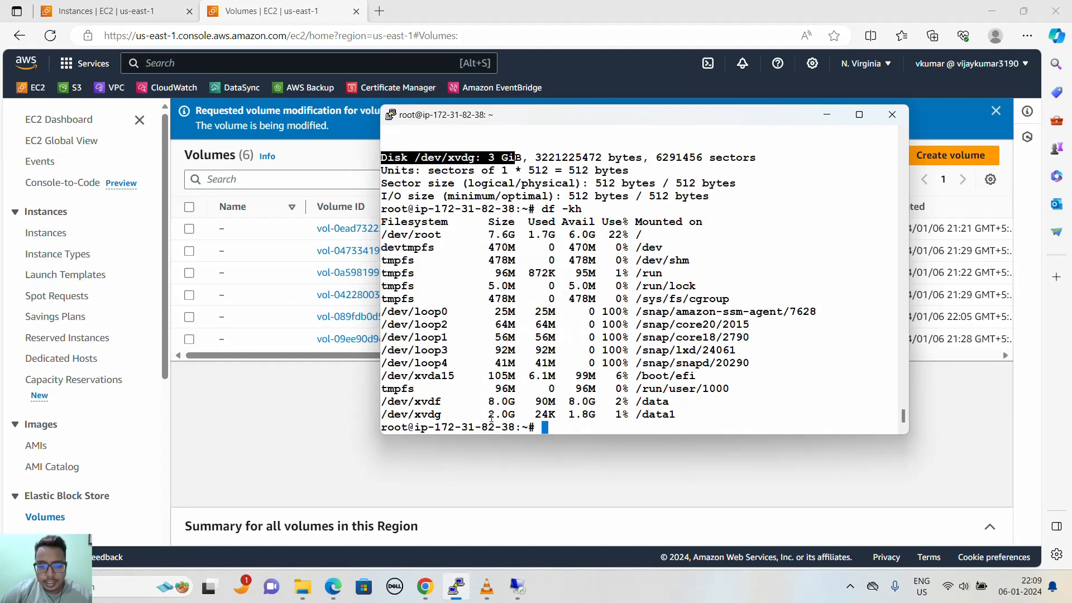
drag(489, 414, 692, 417)
click(692, 390)
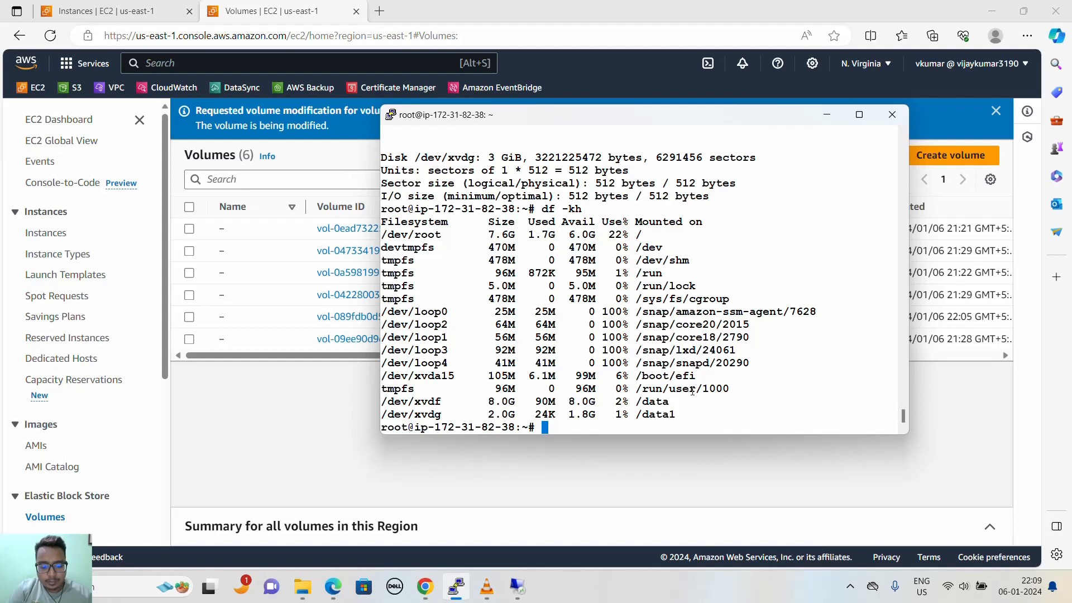
text(xfs_r)
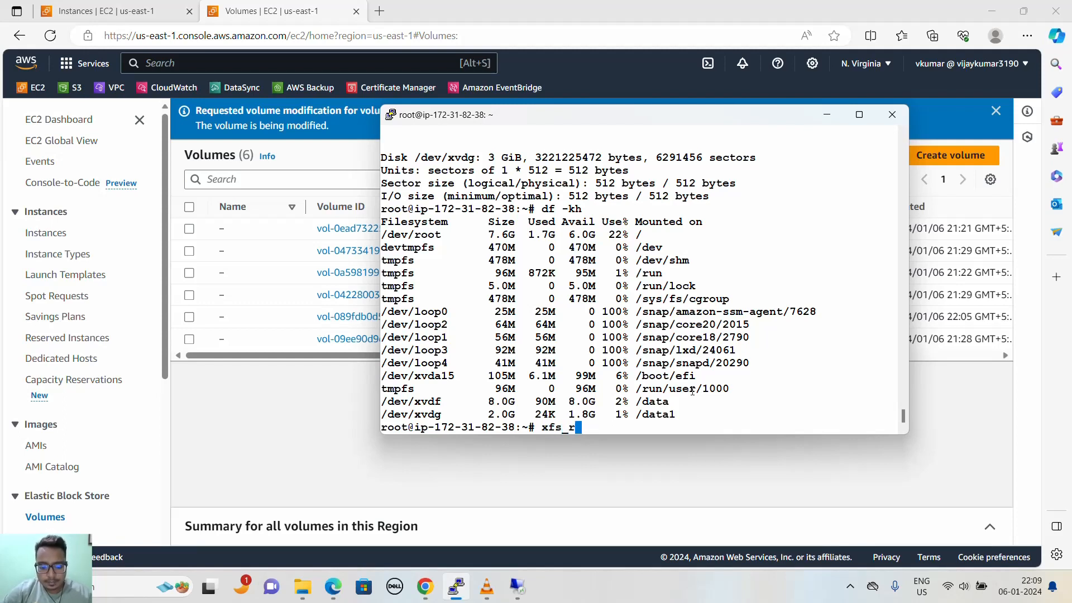
key(BackSpace)
text(g)
key(Tab)
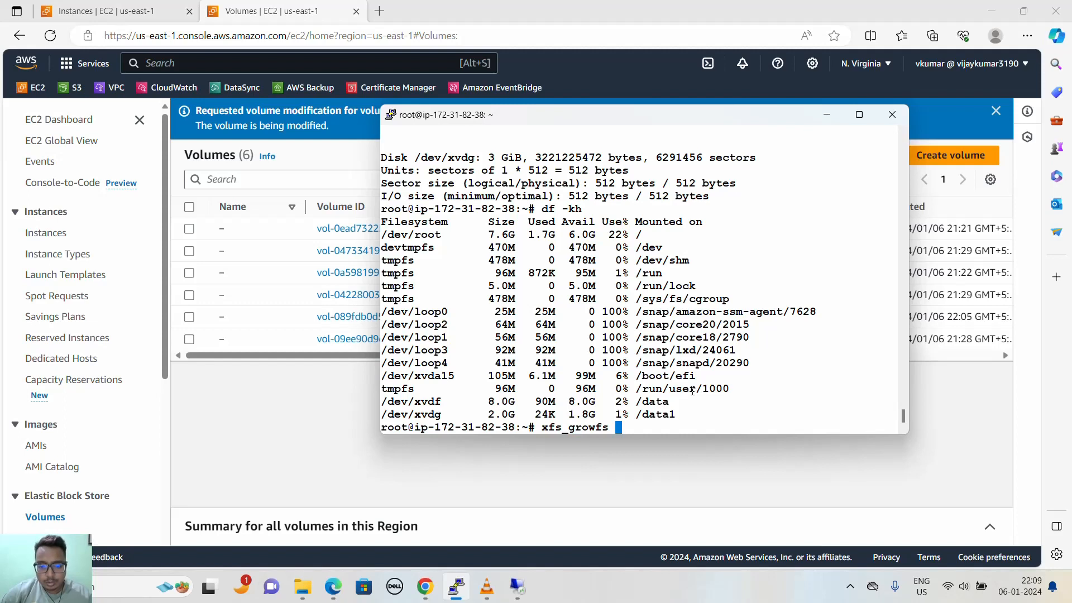
double_click(423, 415)
right_click(676, 353)
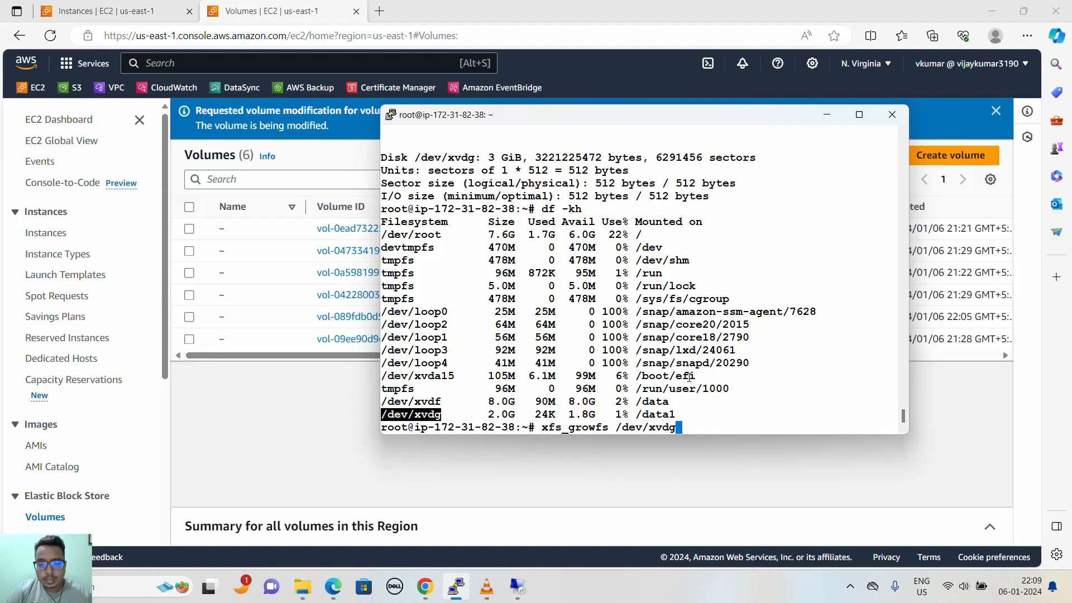
key(BackSpace)
key(BackSpace)
key(BackSpace)
key(BackSpace)
key(BackSpace)
key(BackSpace)
key(BackSpace)
key(BackSpace)
key(BackSpace)
key(BackSpace)
key(BackSpace)
key(BackSpace)
key(BackSpace)
key(BackSpace)
key(BackSpace)
key(BackSpace)
key(BackSpace)
key(BackSpace)
key(BackSpace)
key(BackSpace)
- Extend the ext4 file system on /dev/xvdg to the full volume size with resize2fs
text(re)
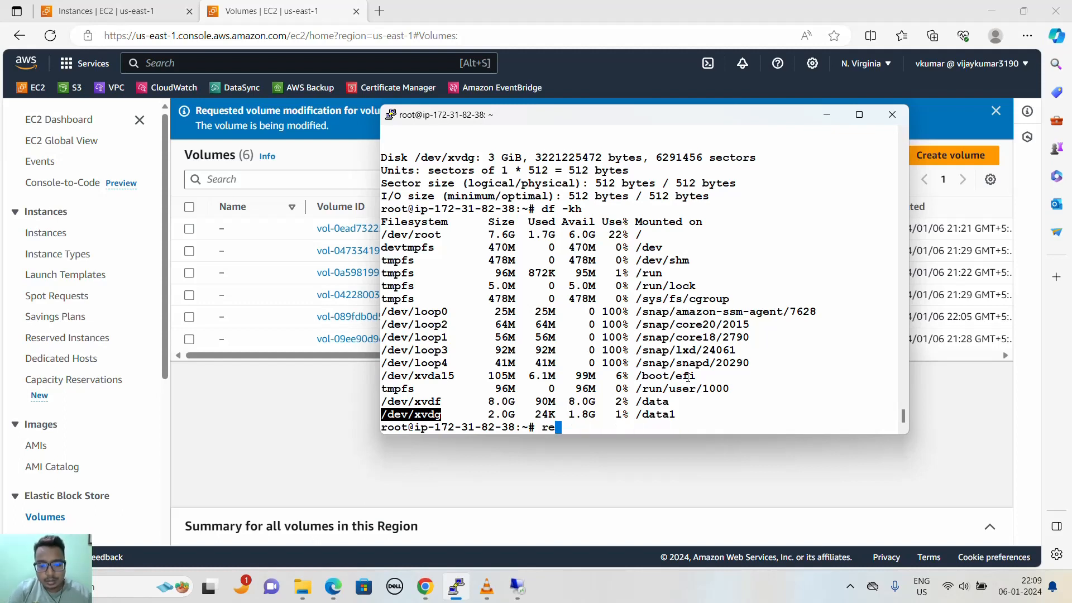
text(size2fs)
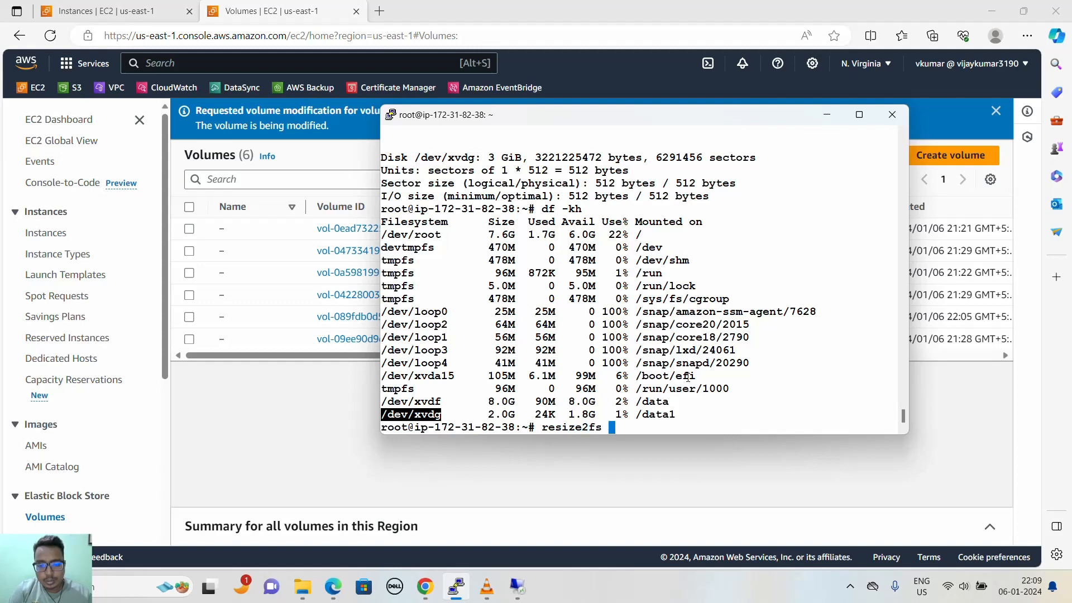
right_click(580, 360)
key(Return)
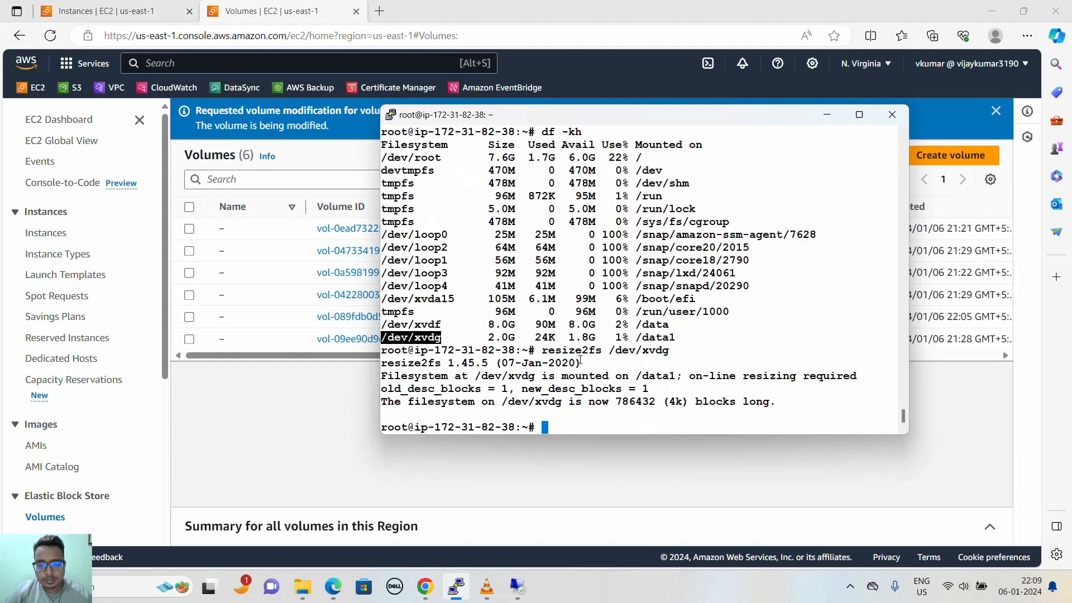
- Run df -kh again and check the extended size of /dev/xvdg on /data1
text(df -kh)
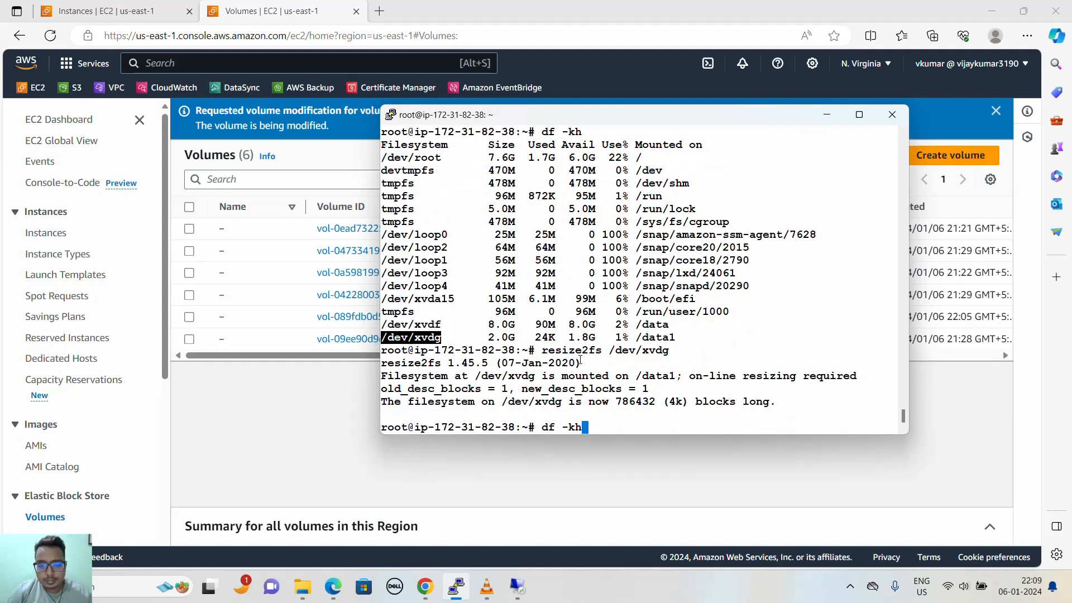
key(Return)
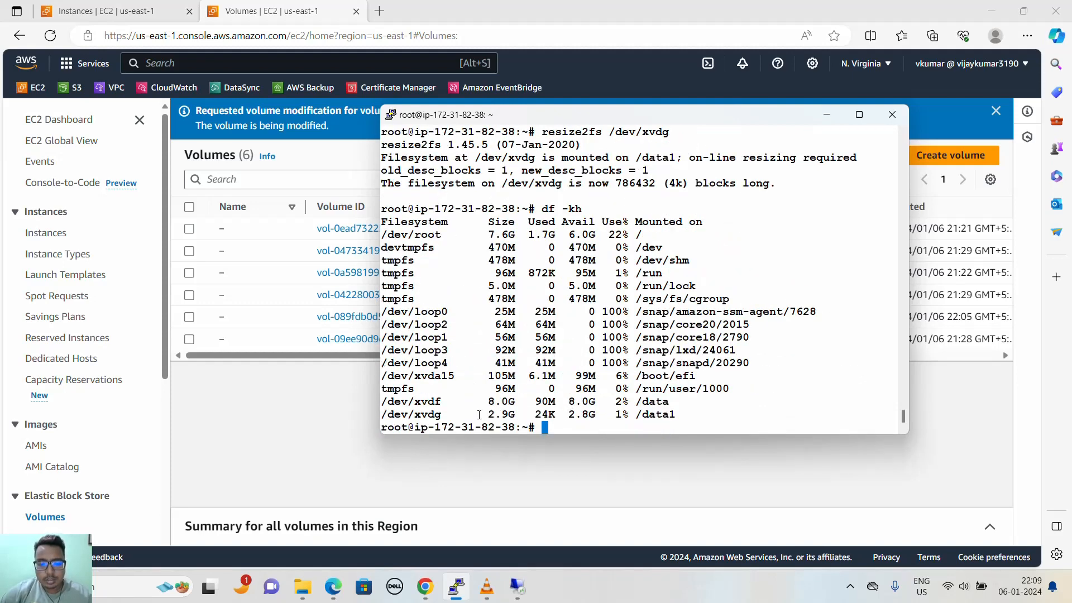
drag(479, 415, 676, 410)
click(463, 412)
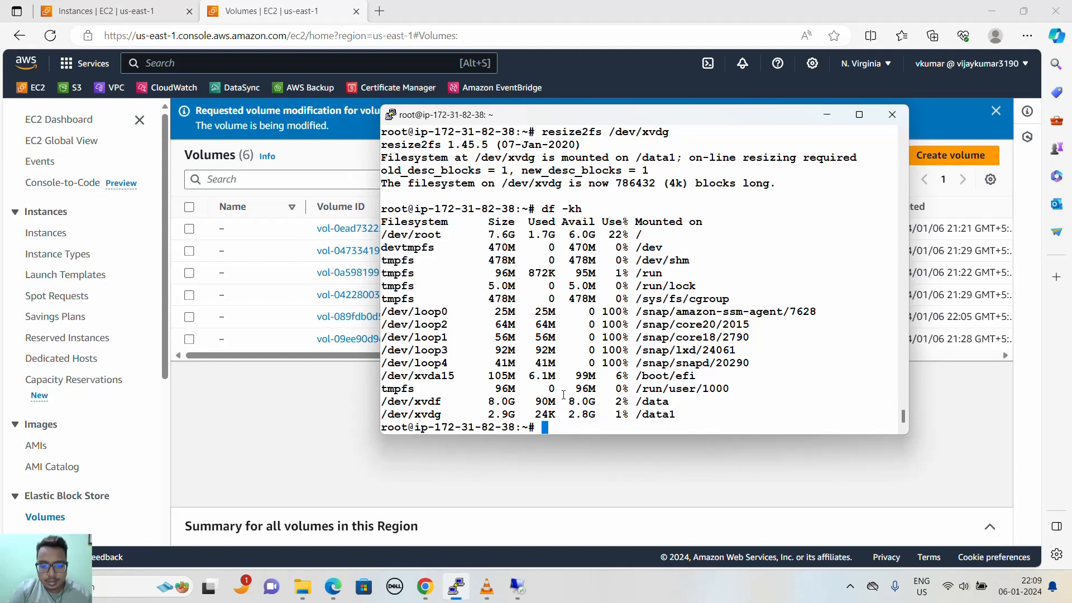
- List the block device attributes with blkid and compare the file system types of /dev/xvdf and /dev/xvdg
text(bkid)
key(BackSpace)
key(BackSpace)
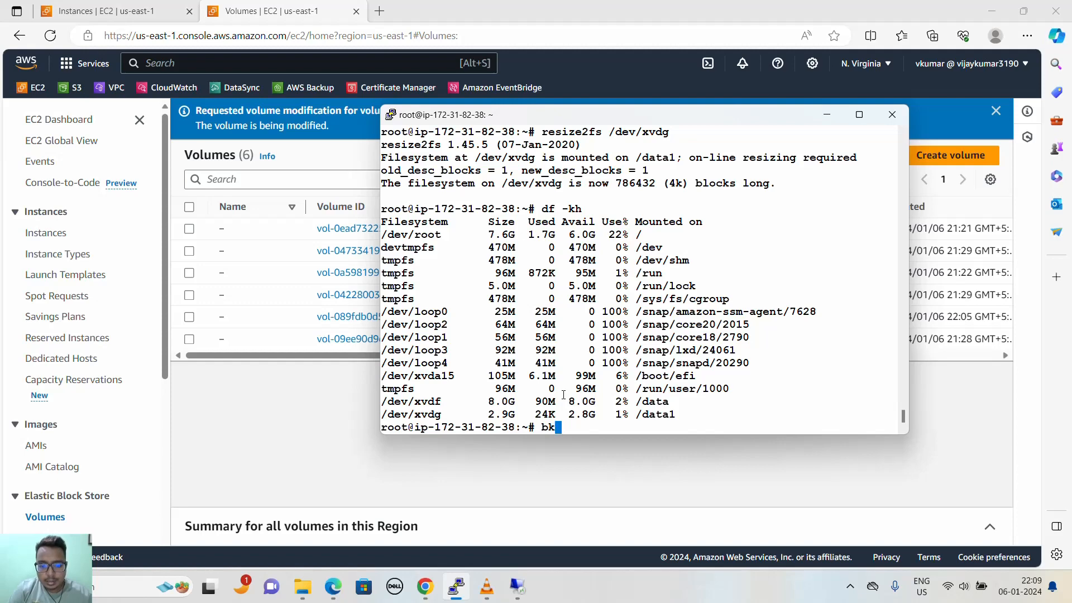
key(BackSpace)
text(lkid)
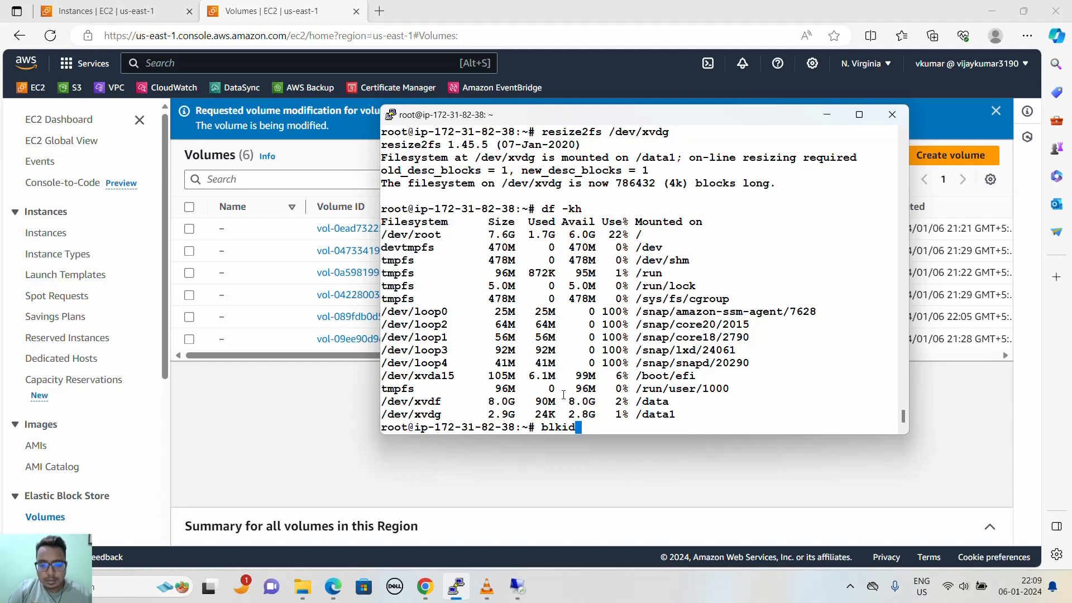
key(Return)
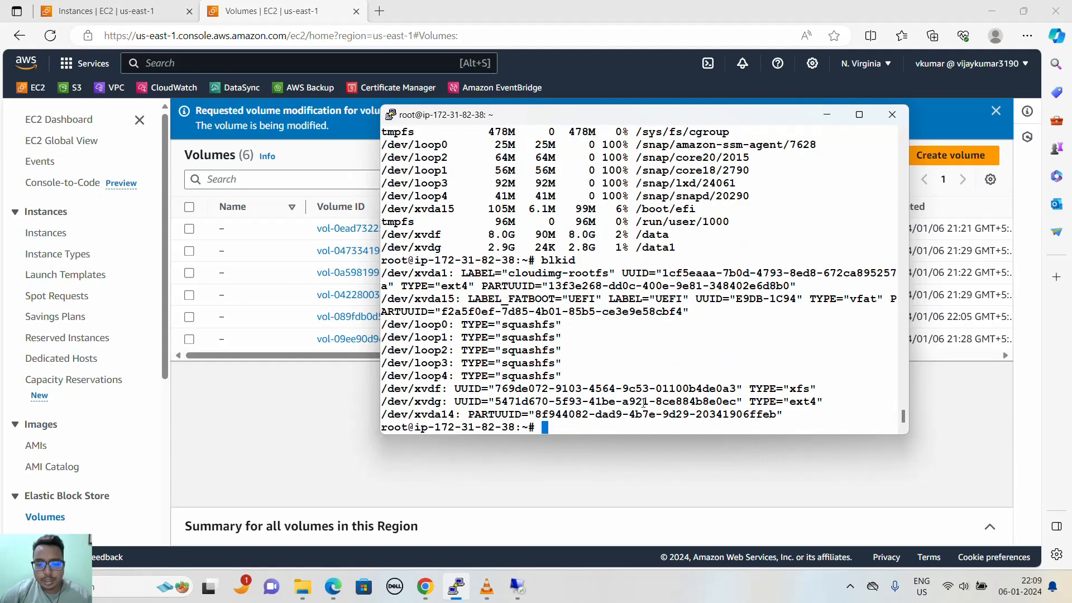
double_click(794, 386)
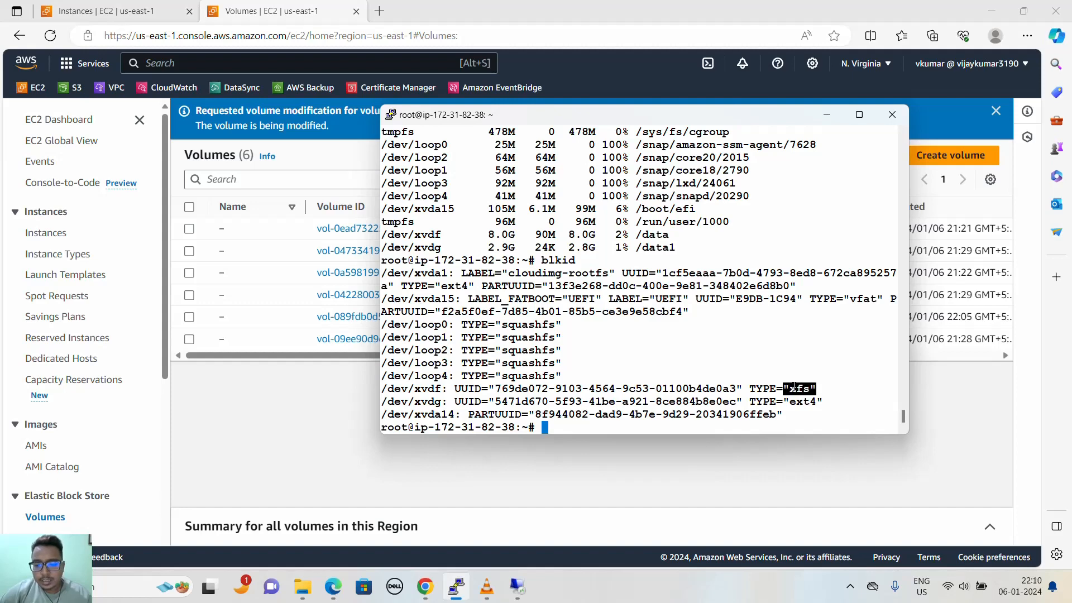
double_click(797, 401)
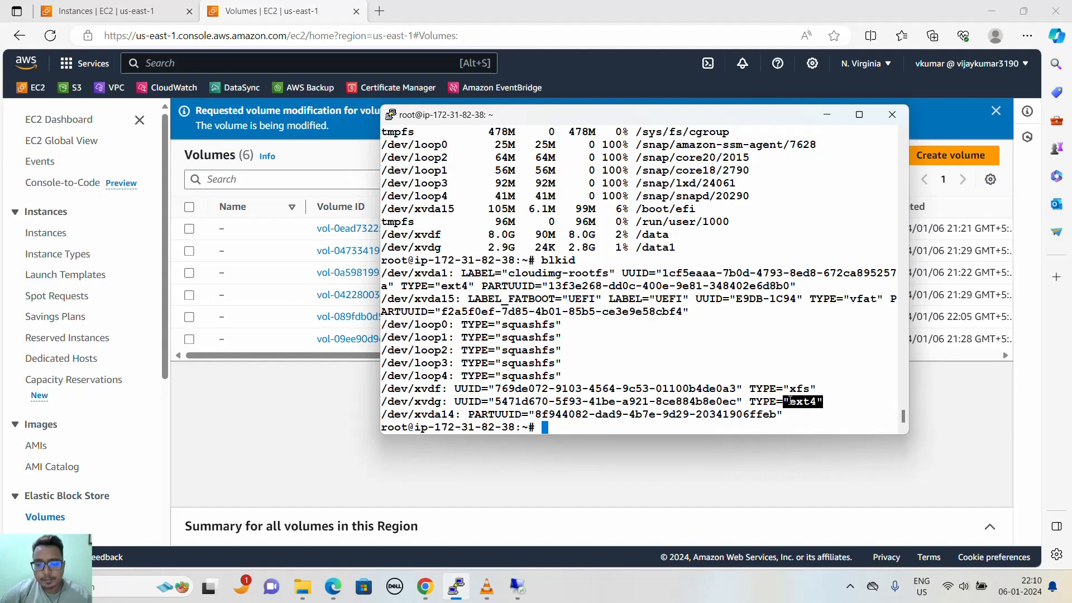
drag(831, 400, 583, 378)
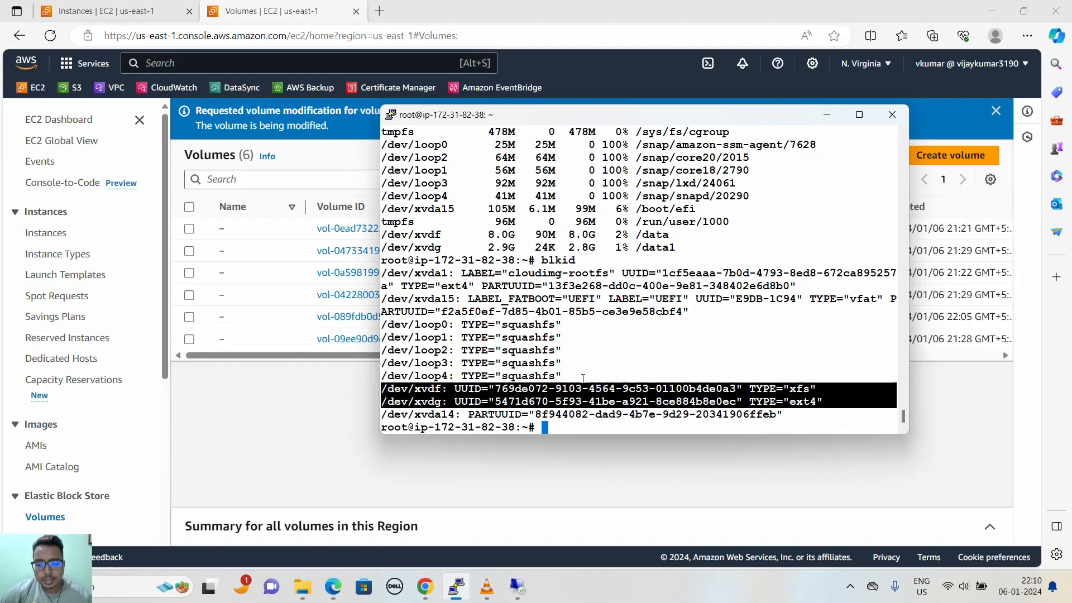